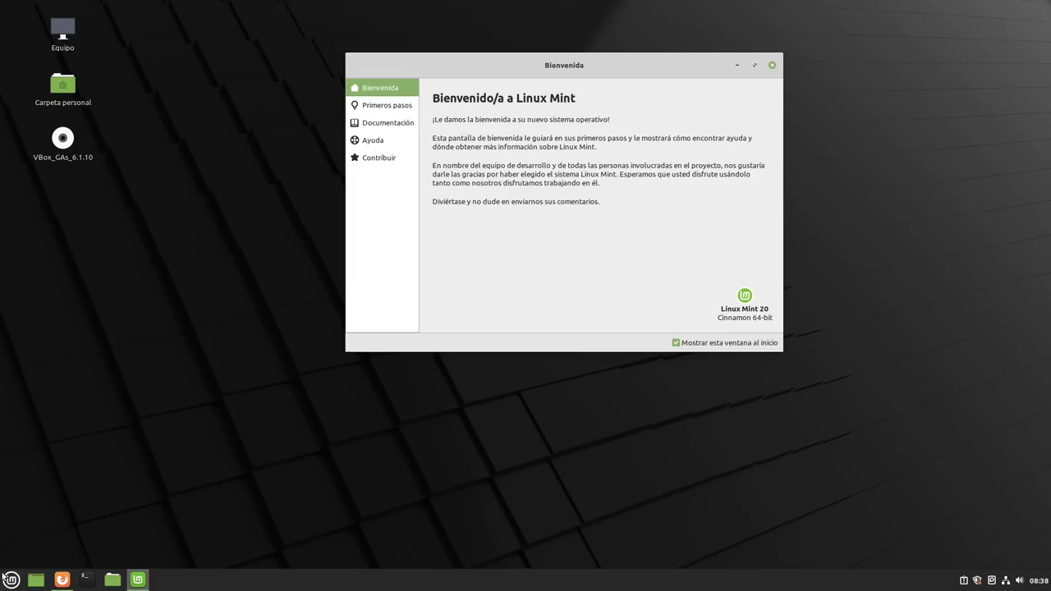
{"action": "left_click", "coordinate": [5, 578]}
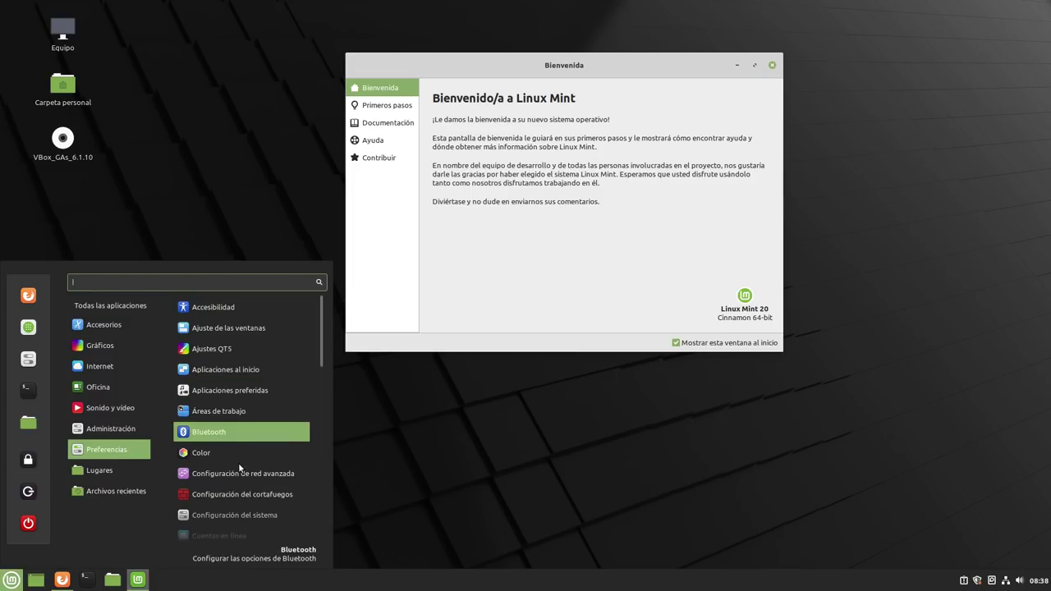
{"action": "left_click", "coordinate": [163, 200]}
{"action": "left_click_drag", "start_coordinate": [576, 65], "coordinate": [706, 64]}
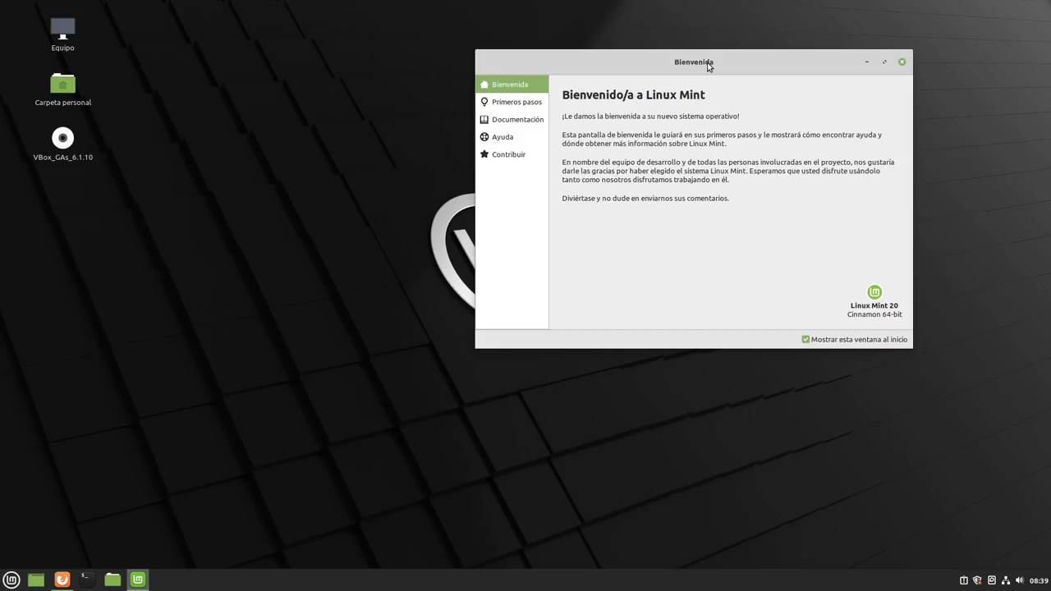
{"action": "left_click_drag", "start_coordinate": [770, 59], "coordinate": [570, 95]}
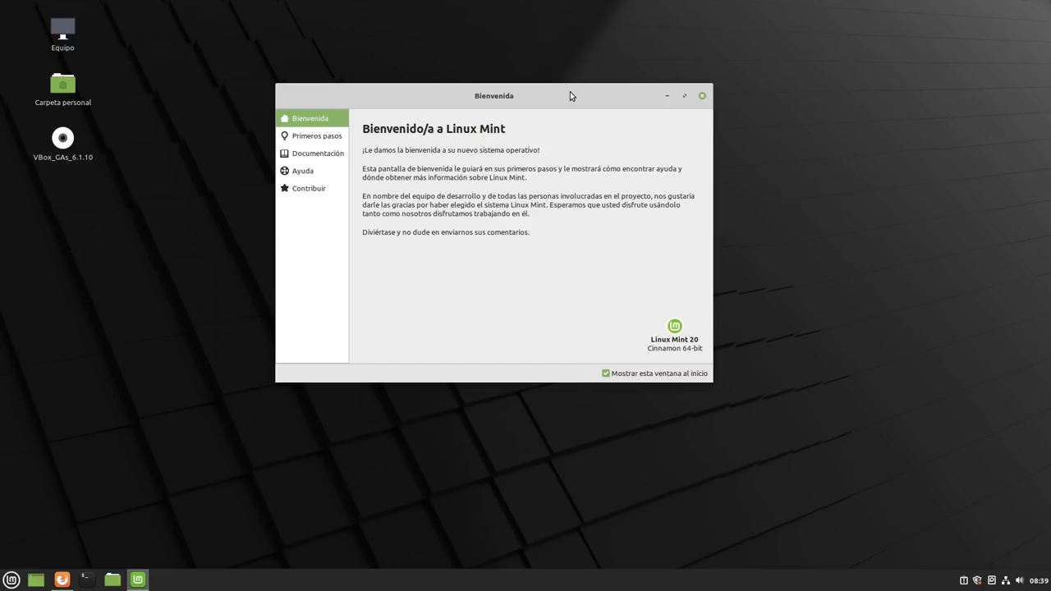
{"action": "left_click", "coordinate": [14, 579]}
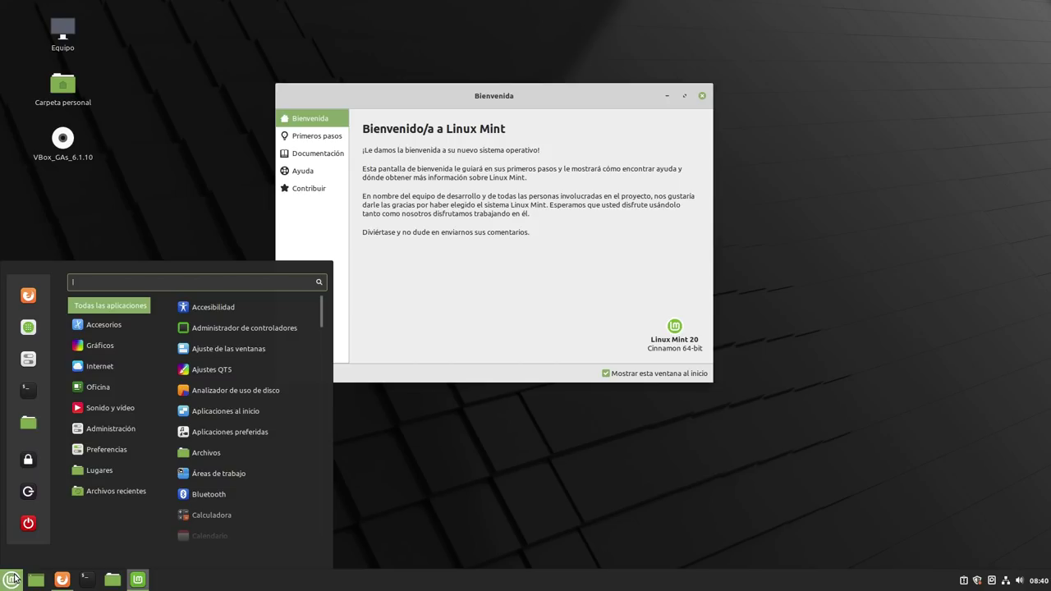
{"action": "left_click", "coordinate": [533, 507]}
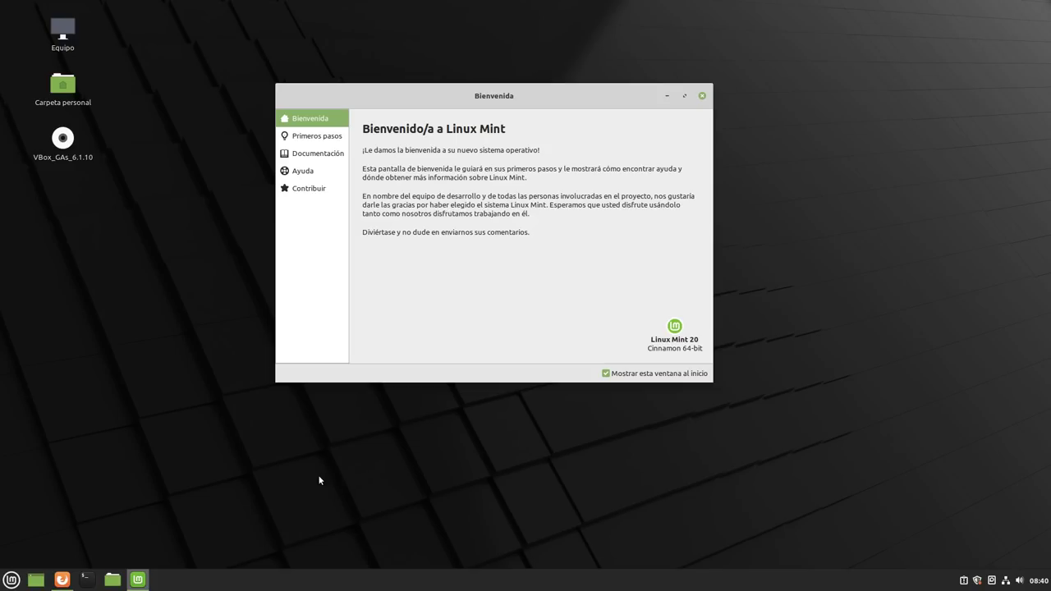
Switch to Firefox and open the 64-bit Cinnamon edition page from the Linux Mint 19.3 download links.
{"action": "left_click", "coordinate": [62, 580]}
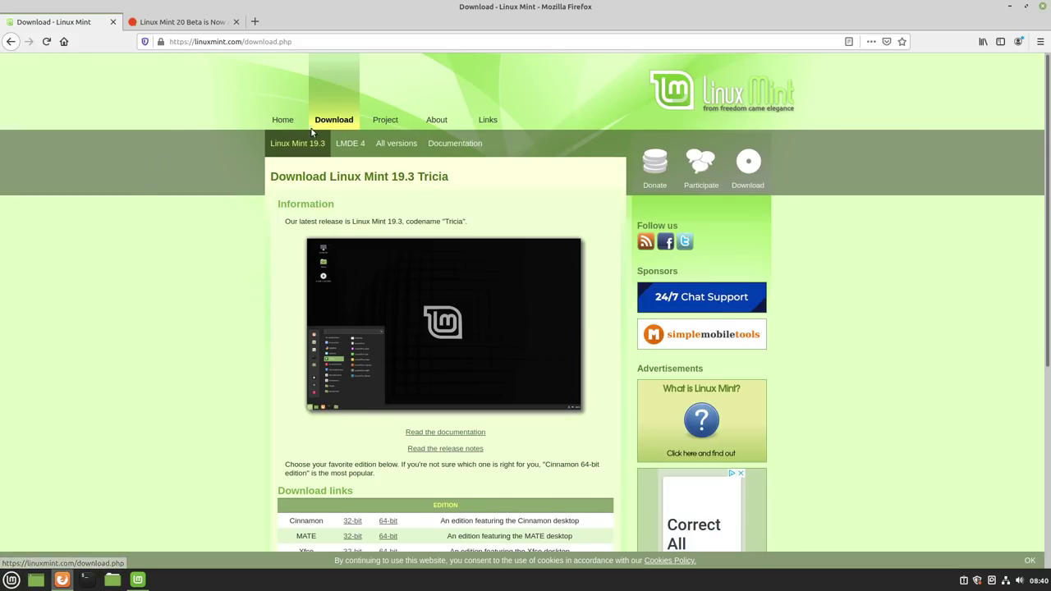
{"action": "scroll", "coordinate": [270, 495], "scroll_direction": "down", "scroll_amount": 2}
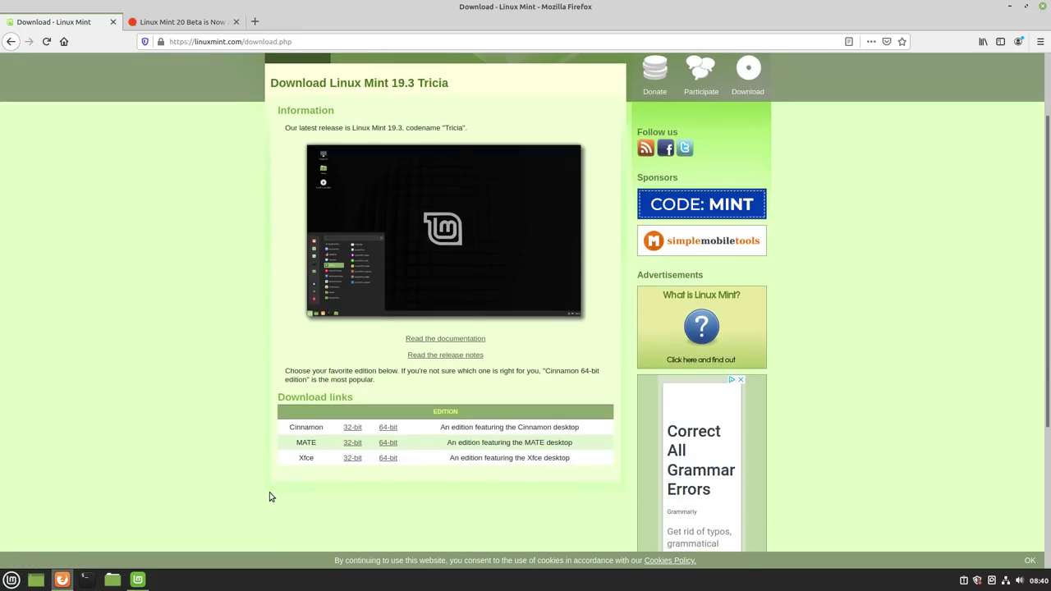
{"action": "left_click", "coordinate": [391, 427]}
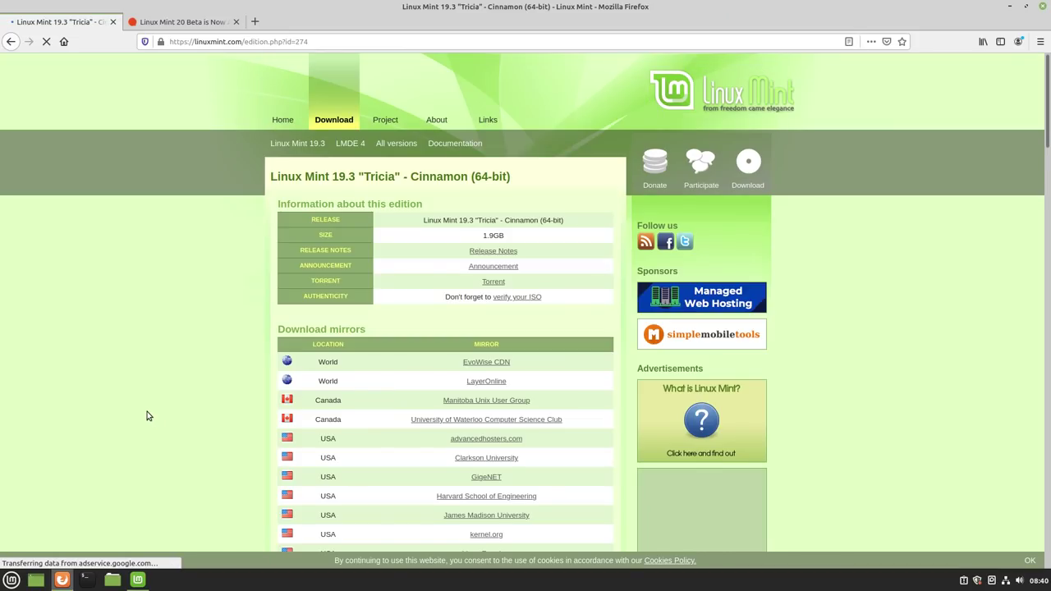
Copy the link address of Ireland's HEAnet mirror from the list of download mirrors.
{"action": "scroll", "coordinate": [268, 423], "scroll_direction": "down", "scroll_amount": 8}
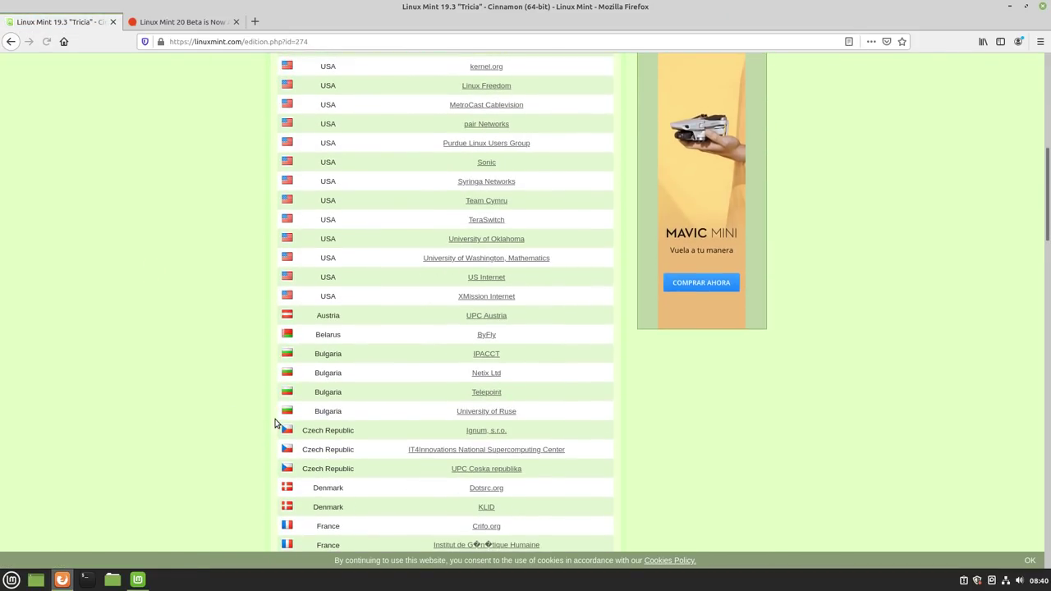
{"action": "scroll", "coordinate": [267, 422], "scroll_direction": "down", "scroll_amount": 7}
{"action": "scroll", "coordinate": [326, 379], "scroll_direction": "down", "scroll_amount": 2}
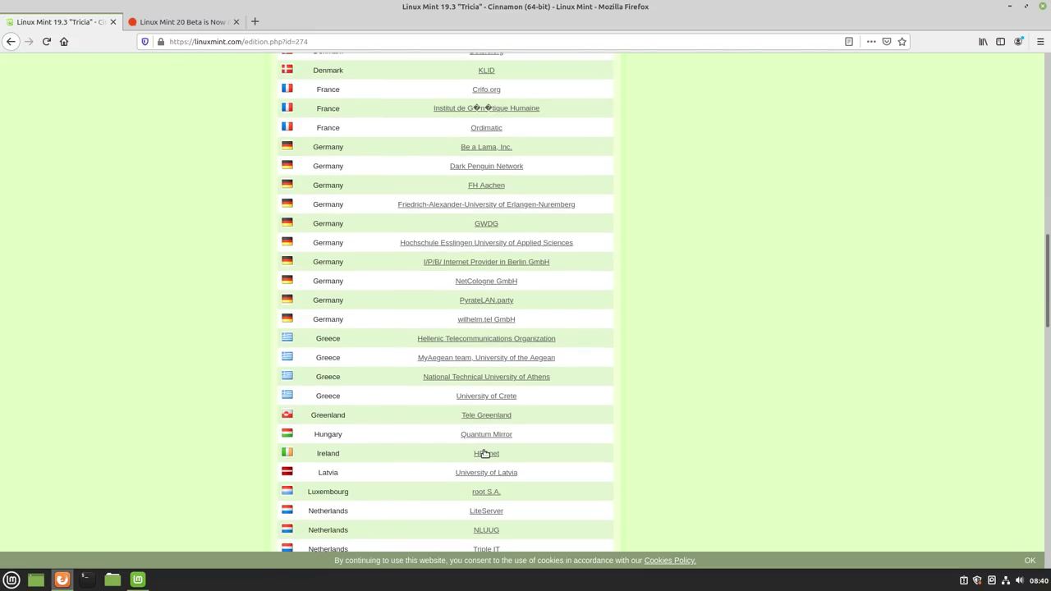
{"action": "left_click", "coordinate": [485, 454]}
{"action": "right_click", "coordinate": [485, 453]}
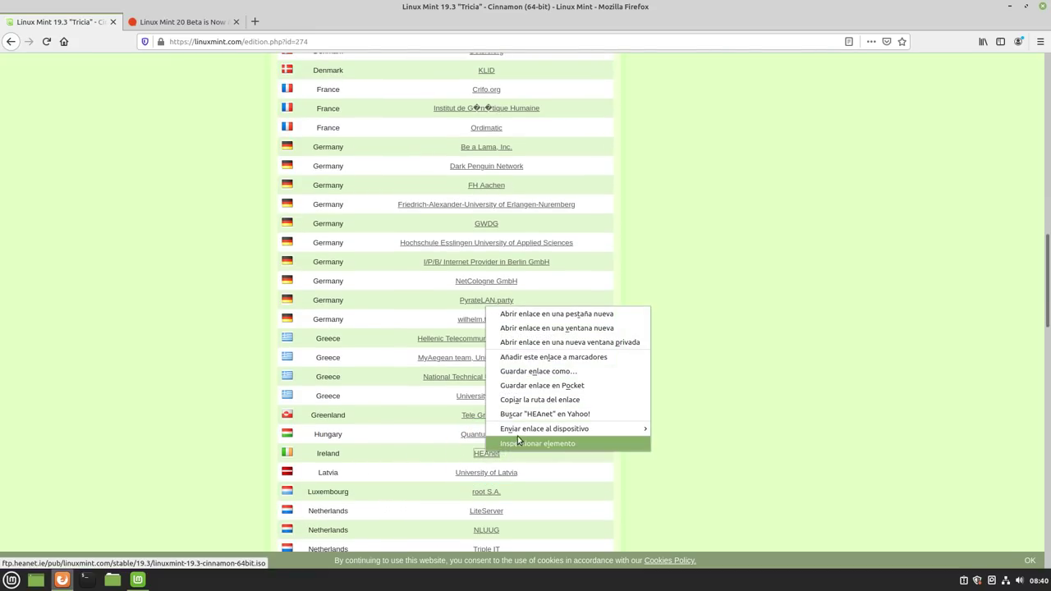
{"action": "left_click", "coordinate": [541, 400]}
Paste the copied mirror link into the address field of a new browser tab.
{"action": "left_click", "coordinate": [254, 21]}
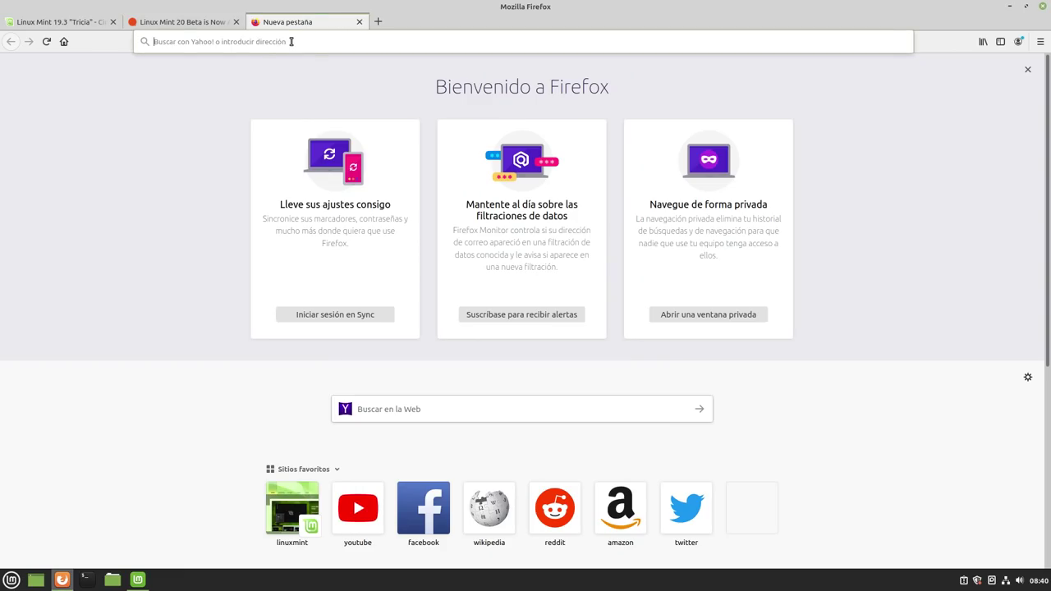
{"action": "right_click", "coordinate": [293, 43]}
{"action": "left_click", "coordinate": [317, 93]}
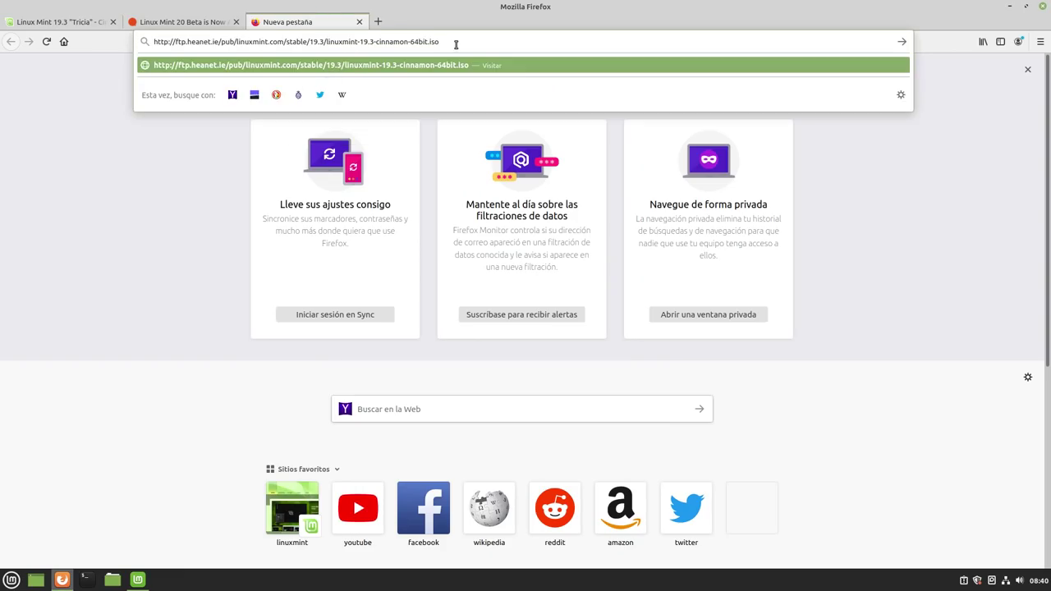
Shorten the pasted address to ftp.heanet.ie/pub/linuxmint.com/, load it, and open the testing directory.
{"action": "key", "text": "BackSpace"}
{"action": "key", "text": "BackSpace"}
{"action": "key", "text": "BackSpace"}
{"action": "key", "text": "BackSpace"}
{"action": "key", "text": "BackSpace"}
{"action": "key", "text": "BackSpace"}
{"action": "key", "text": "BackSpace"}
{"action": "key", "text": "BackSpace"}
{"action": "key", "text": "BackSpace"}
{"action": "key", "text": "BackSpace"}
{"action": "key", "text": "BackSpace"}
{"action": "key", "text": "BackSpace"}
{"action": "key", "text": "BackSpace"}
{"action": "key", "text": "BackSpace"}
{"action": "key", "text": "BackSpace"}
{"action": "key", "text": "BackSpace"}
{"action": "key", "text": "BackSpace"}
{"action": "key", "text": "BackSpace"}
{"action": "key", "text": "BackSpace"}
{"action": "key", "text": "BackSpace"}
{"action": "key", "text": "BackSpace"}
{"action": "key", "text": "BackSpace"}
{"action": "key", "text": "BackSpace"}
{"action": "key", "text": "BackSpace"}
{"action": "key", "text": "BackSpace"}
{"action": "key", "text": "BackSpace"}
{"action": "key", "text": "BackSpace"}
{"action": "key", "text": "BackSpace"}
{"action": "key", "text": "BackSpace"}
{"action": "key", "text": "BackSpace"}
{"action": "key", "text": "BackSpace"}
{"action": "key", "text": "BackSpace"}
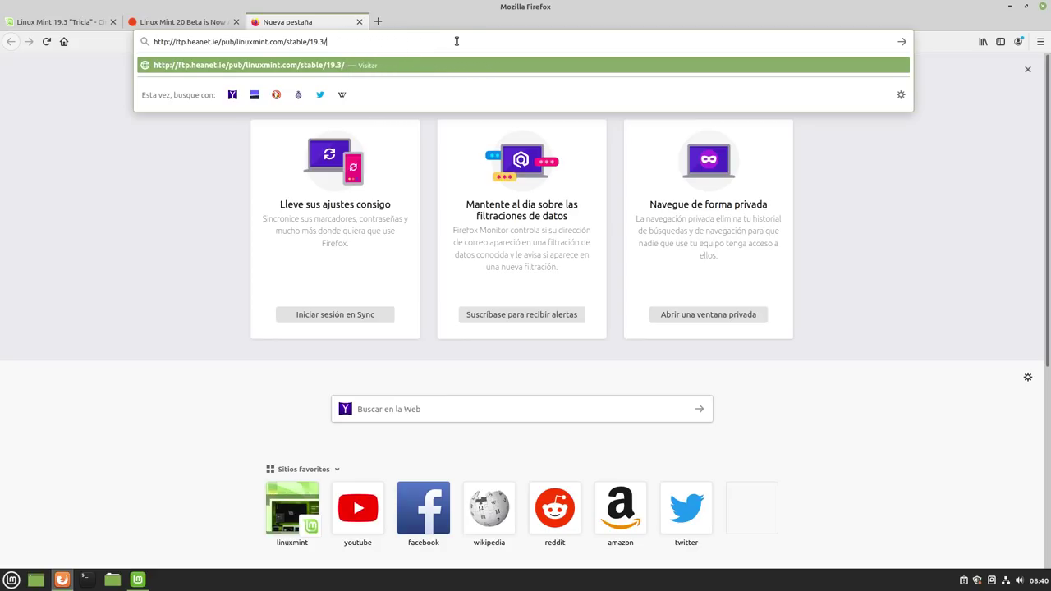
{"action": "key", "text": "BackSpace"}
{"action": "key", "text": "BackSpace"}
{"action": "key", "text": "BackSpace"}
{"action": "key", "text": "BackSpace"}
{"action": "type", "text": "/"}
{"action": "key", "text": "Return"}
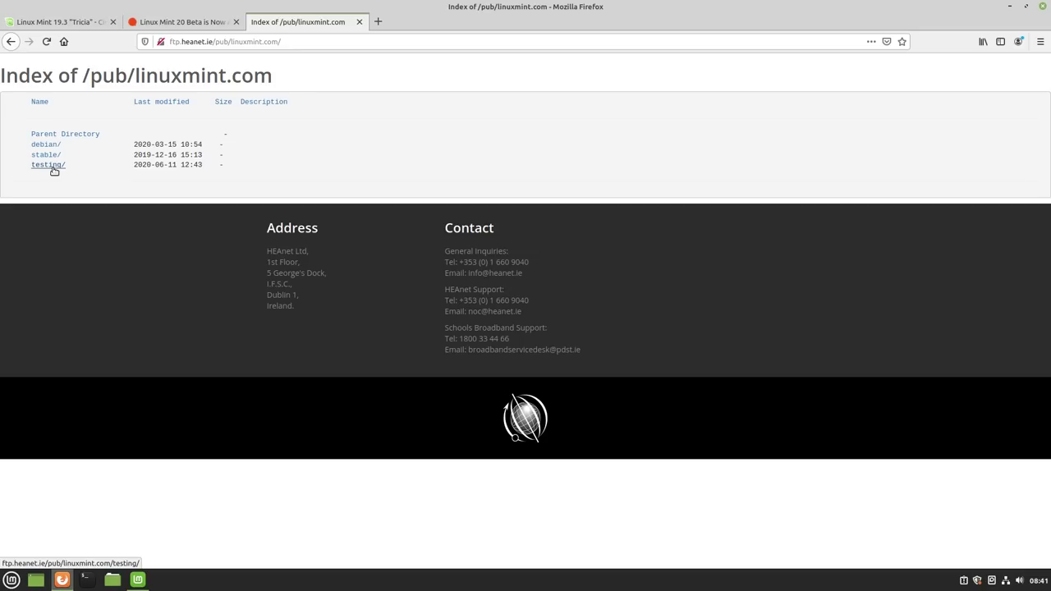
{"action": "left_click", "coordinate": [54, 171]}
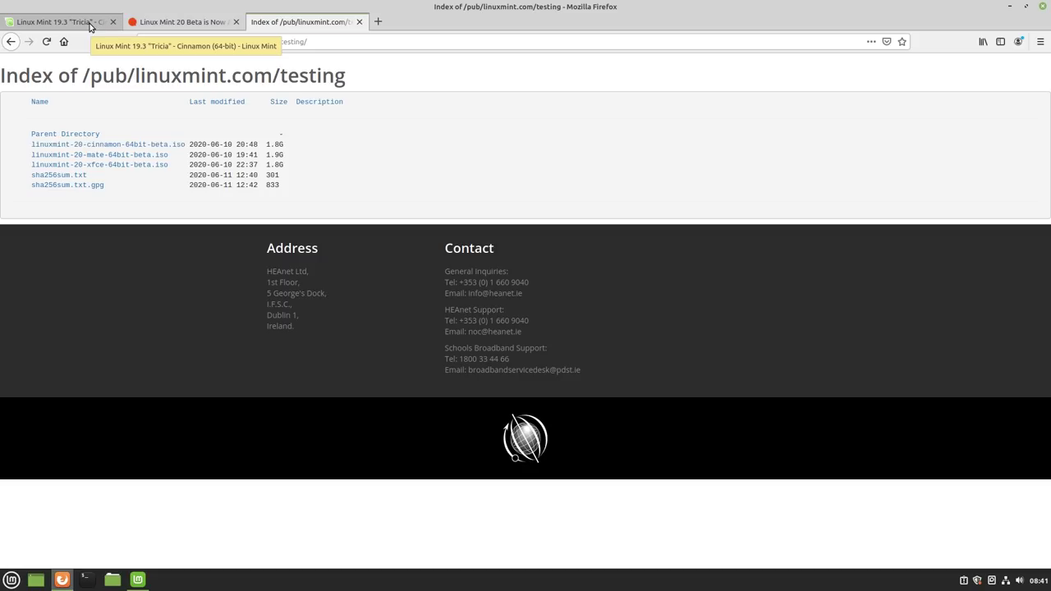
Read the introduction of the OMG! Ubuntu article about the Linux Mint 20 beta in its open tab.
{"action": "left_click", "coordinate": [180, 22]}
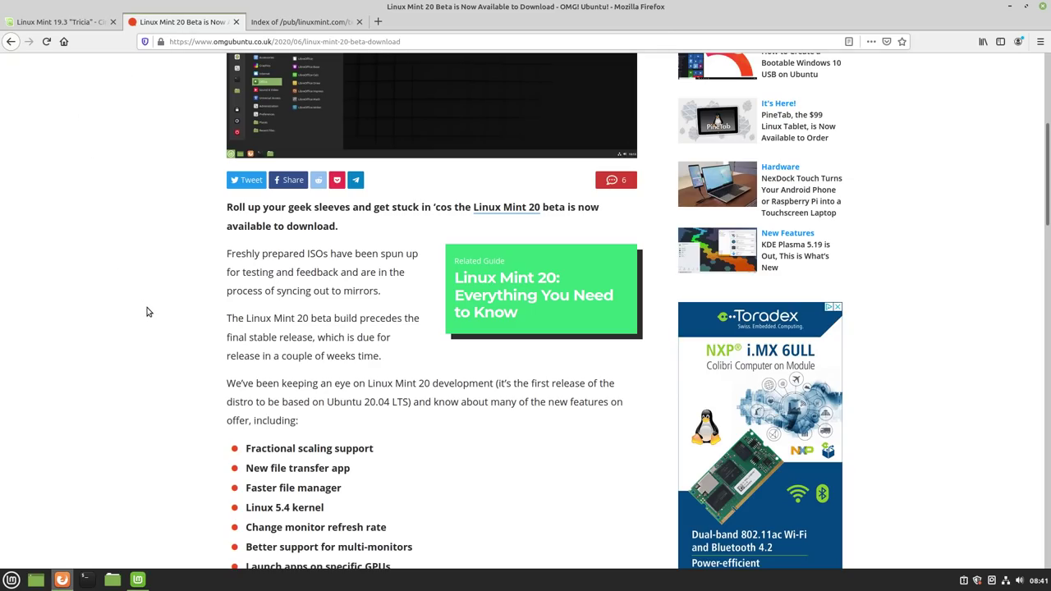
{"action": "scroll", "coordinate": [149, 312], "scroll_direction": "up", "scroll_amount": 6}
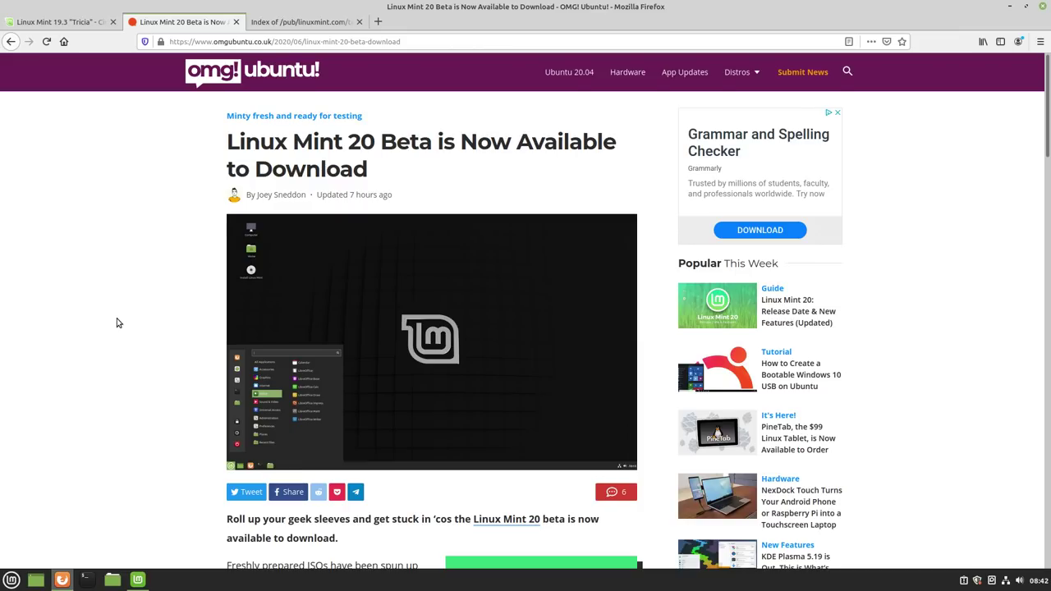
{"action": "scroll", "coordinate": [118, 321], "scroll_direction": "down", "scroll_amount": 7}
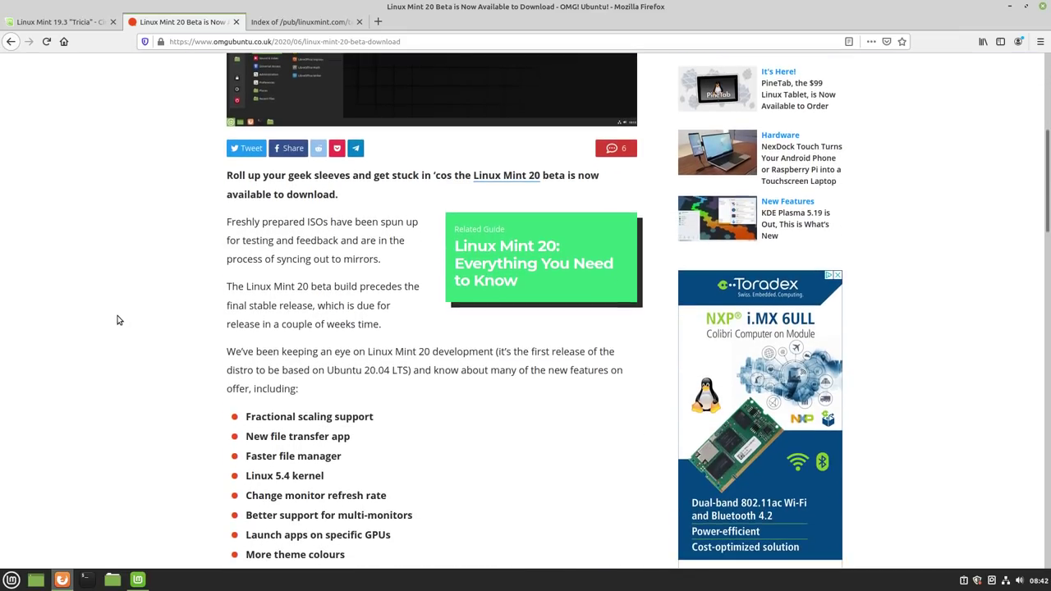
{"action": "scroll", "coordinate": [123, 307], "scroll_direction": "down", "scroll_amount": 1}
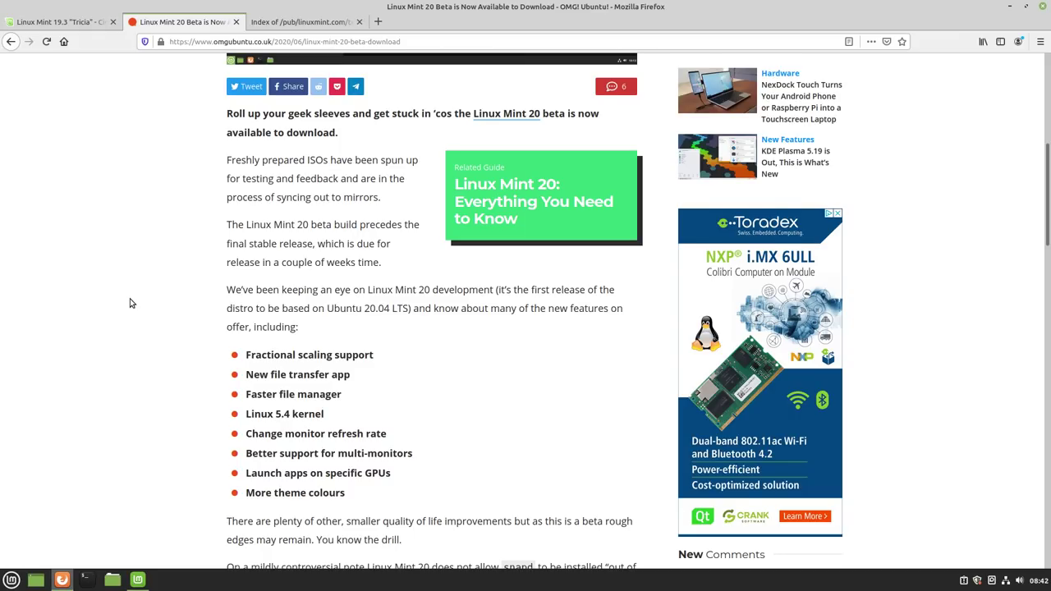
{"action": "scroll", "coordinate": [130, 303], "scroll_direction": "up", "scroll_amount": 3}
{"action": "scroll", "coordinate": [130, 303], "scroll_direction": "up", "scroll_amount": 3}
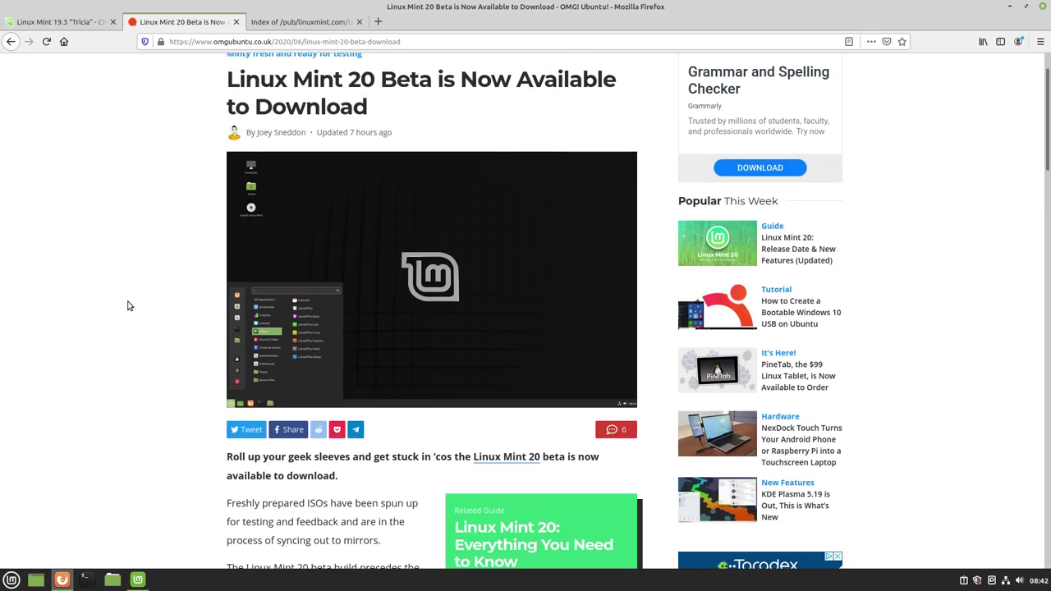
{"action": "scroll", "coordinate": [115, 329], "scroll_direction": "down", "scroll_amount": 4}
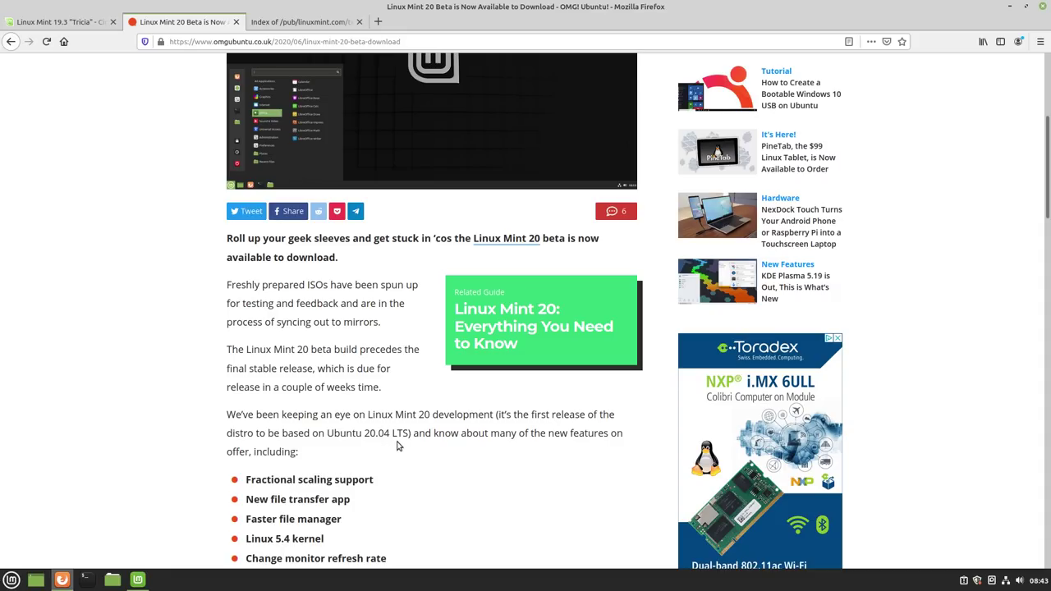
Highlight "Ubuntu 20.04 LTS", then the file manager, Linux 5.4 kernel, GPU and theme colour items in turn while reviewing the article's features.
{"action": "left_click_drag", "start_coordinate": [408, 435], "coordinate": [327, 435]}
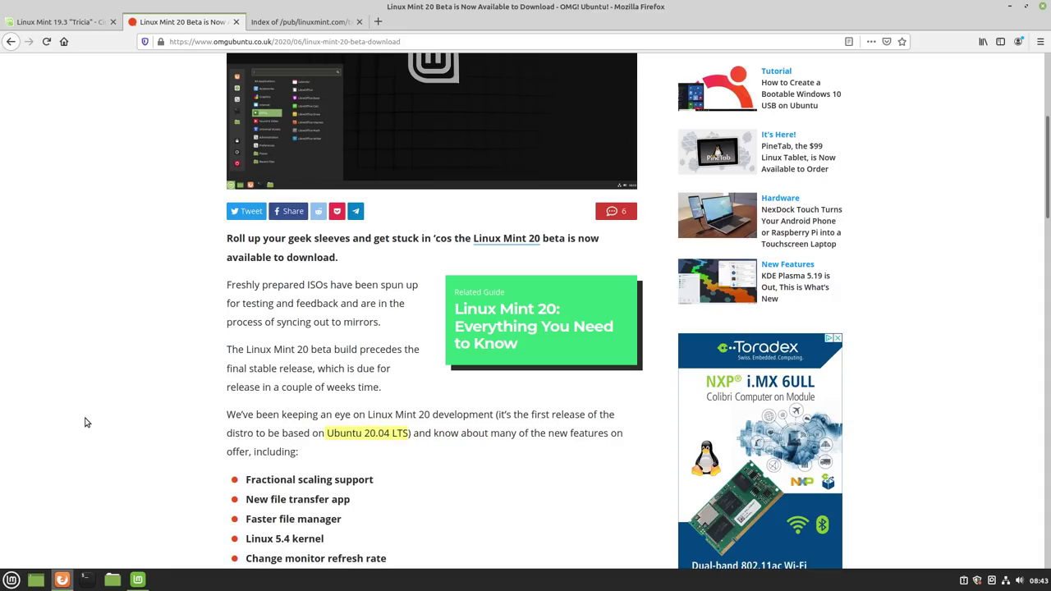
{"action": "scroll", "coordinate": [150, 333], "scroll_direction": "down", "scroll_amount": 3}
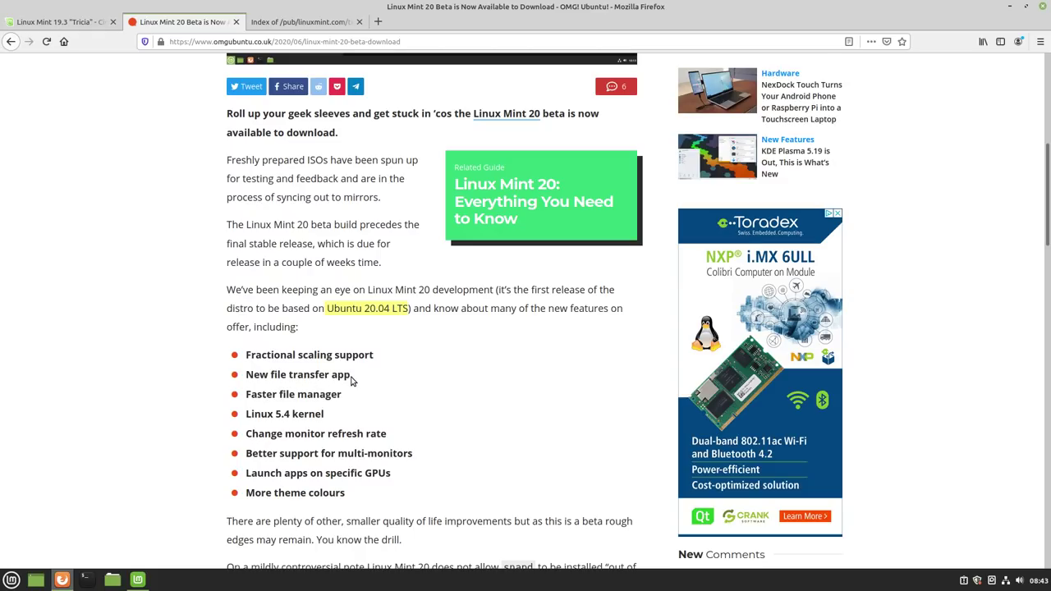
{"action": "left_click_drag", "start_coordinate": [349, 395], "coordinate": [245, 395]}
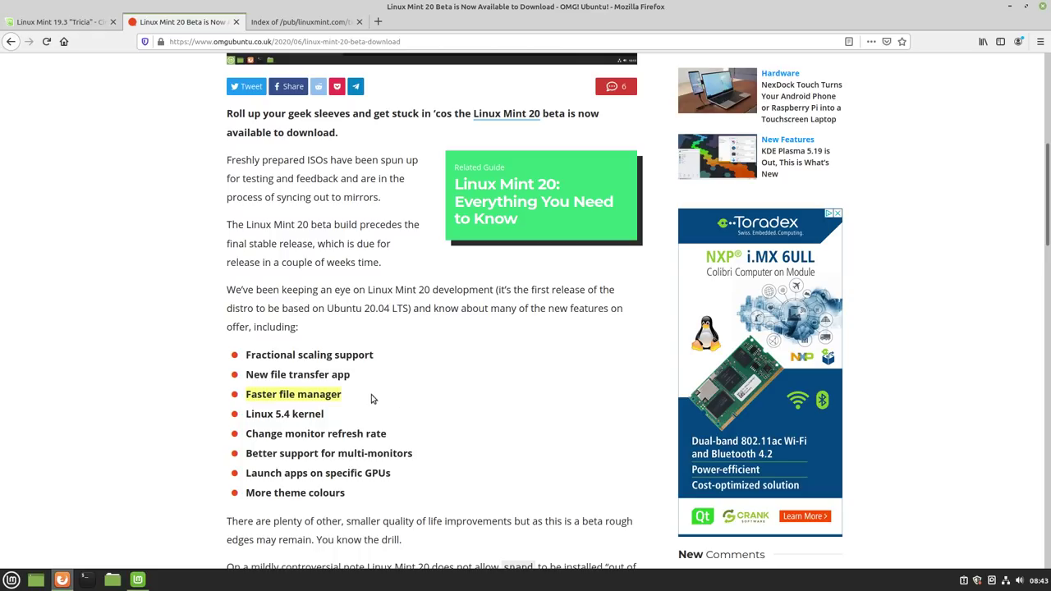
{"action": "left_click_drag", "start_coordinate": [338, 415], "coordinate": [245, 414]}
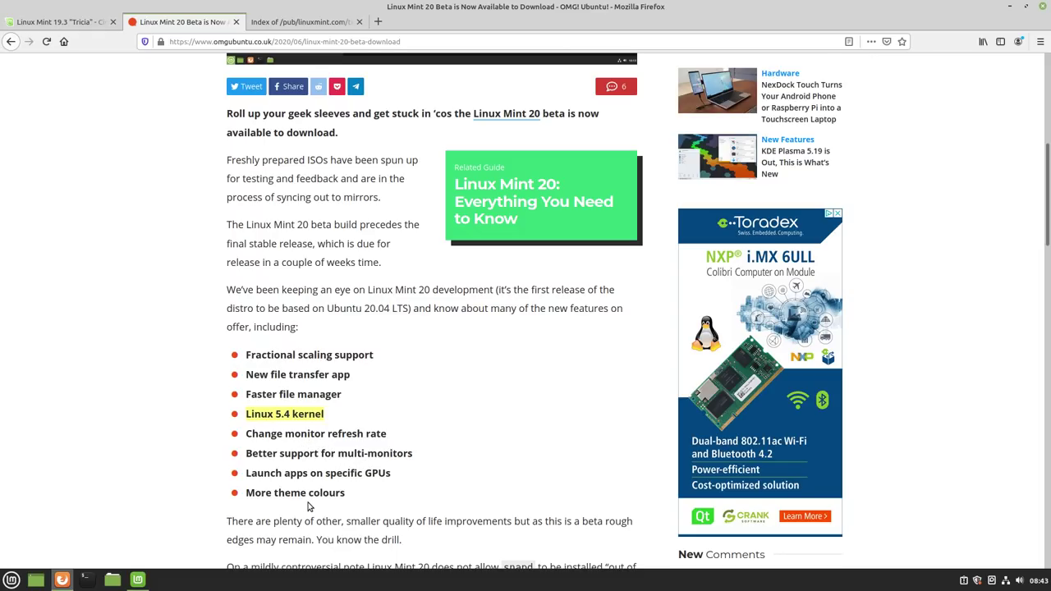
{"action": "left_click_drag", "start_coordinate": [392, 474], "coordinate": [245, 481]}
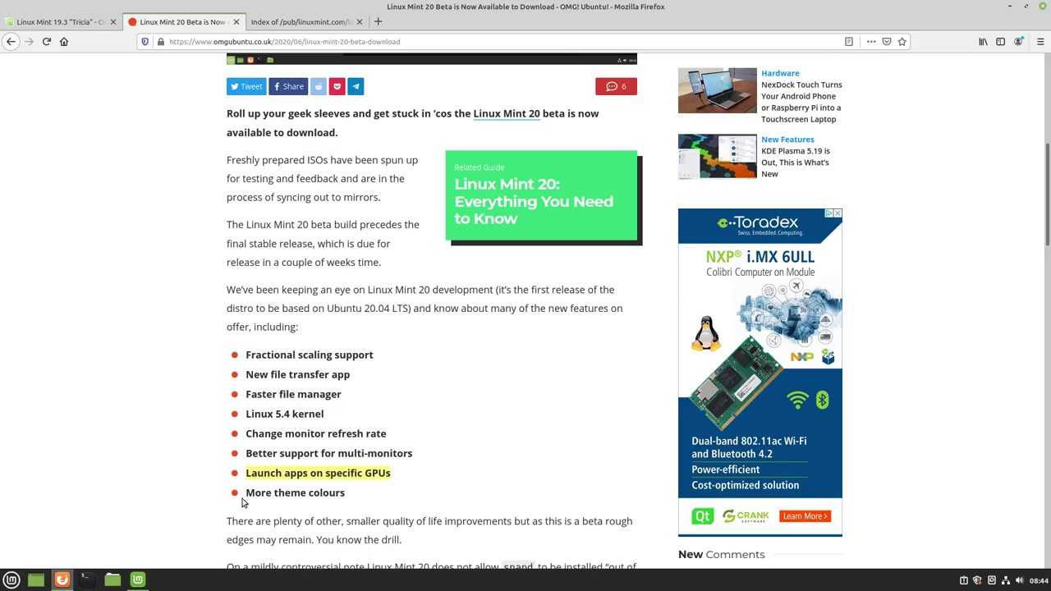
{"action": "left_click_drag", "start_coordinate": [376, 495], "coordinate": [246, 495]}
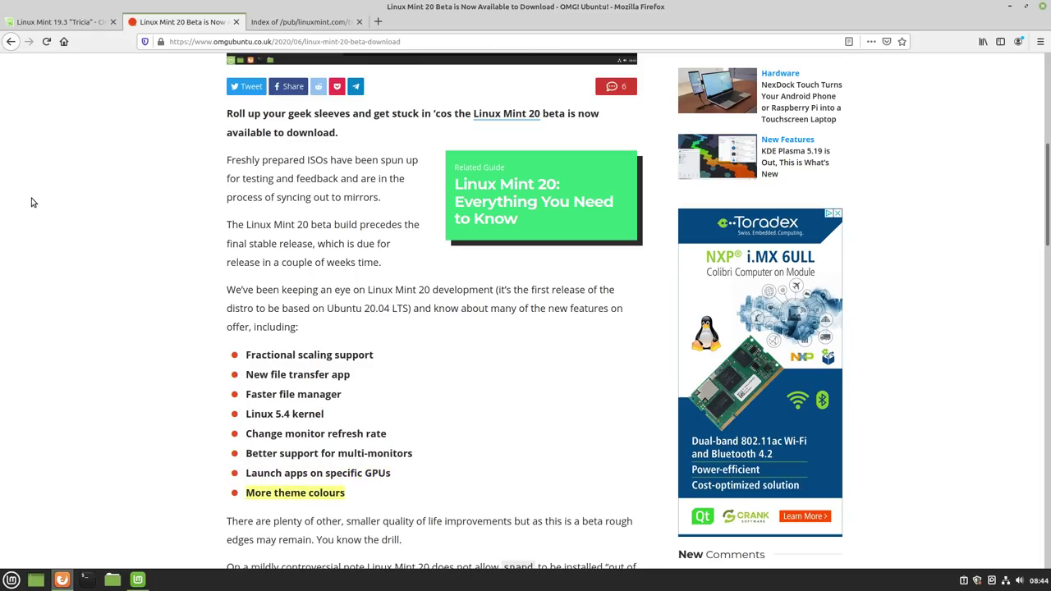
Review the article's Download Linux Mint 20 Beta section and compare it with the mirror's testing directory.
{"action": "scroll", "coordinate": [94, 304], "scroll_direction": "down", "scroll_amount": 1}
{"action": "scroll", "coordinate": [134, 363], "scroll_direction": "down", "scroll_amount": 4}
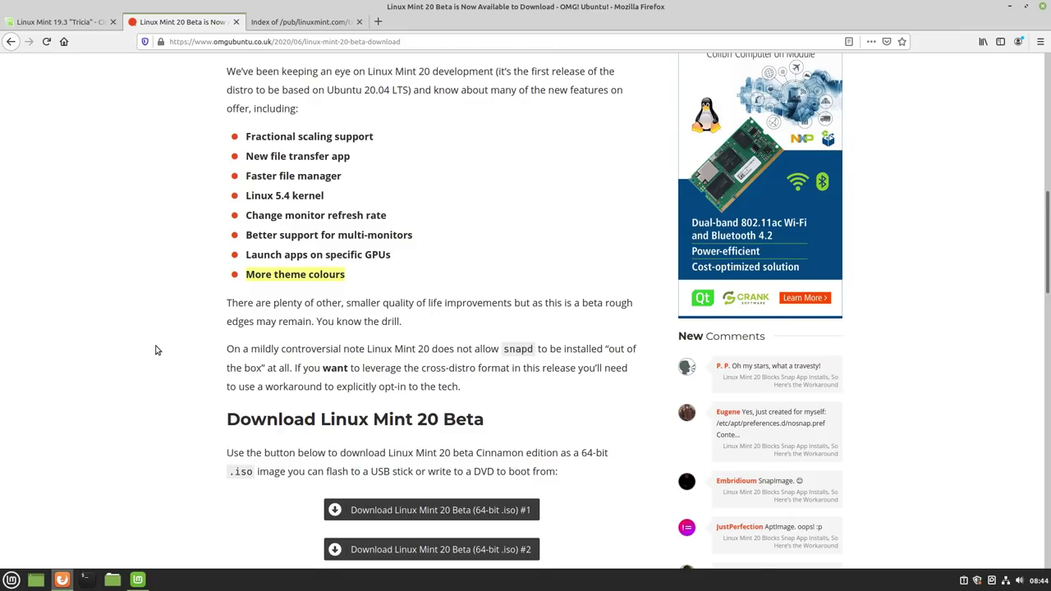
{"action": "scroll", "coordinate": [165, 349], "scroll_direction": "down", "scroll_amount": 3}
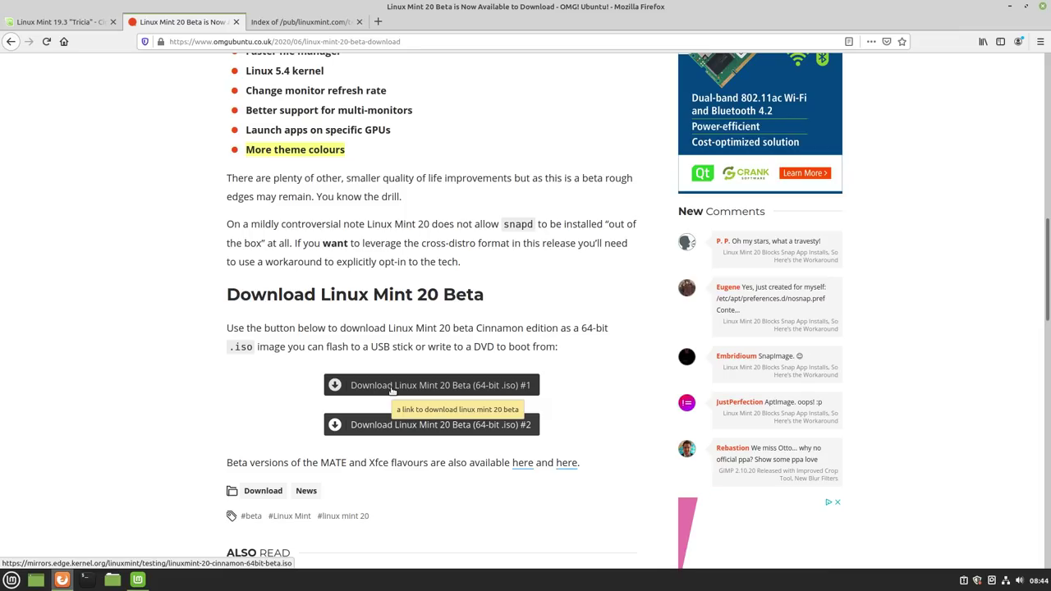
{"action": "left_click", "coordinate": [284, 25]}
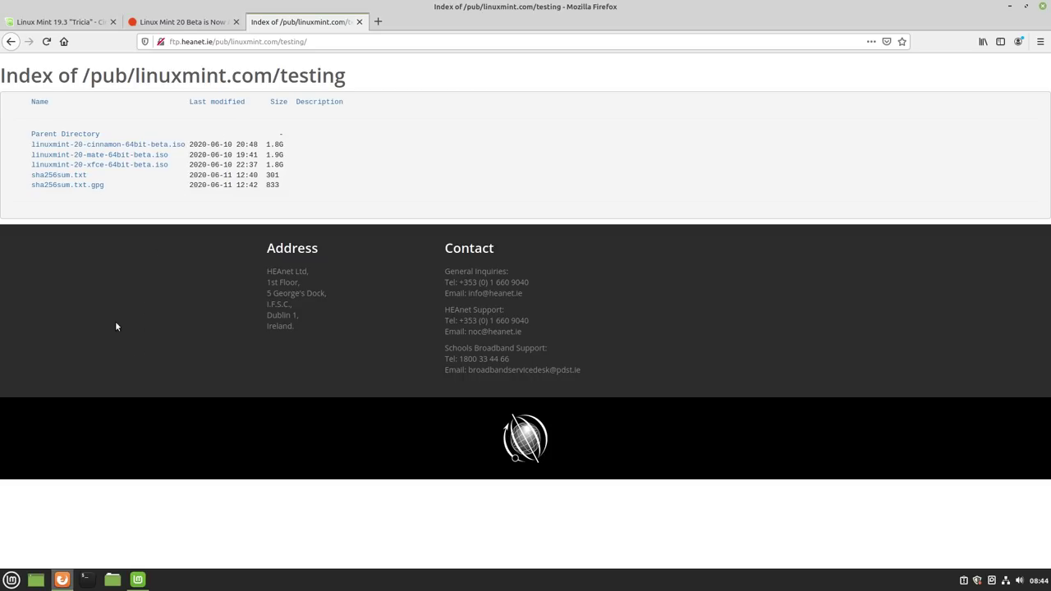
{"action": "left_click", "coordinate": [157, 23]}
{"action": "scroll", "coordinate": [129, 322], "scroll_direction": "down", "scroll_amount": 10}
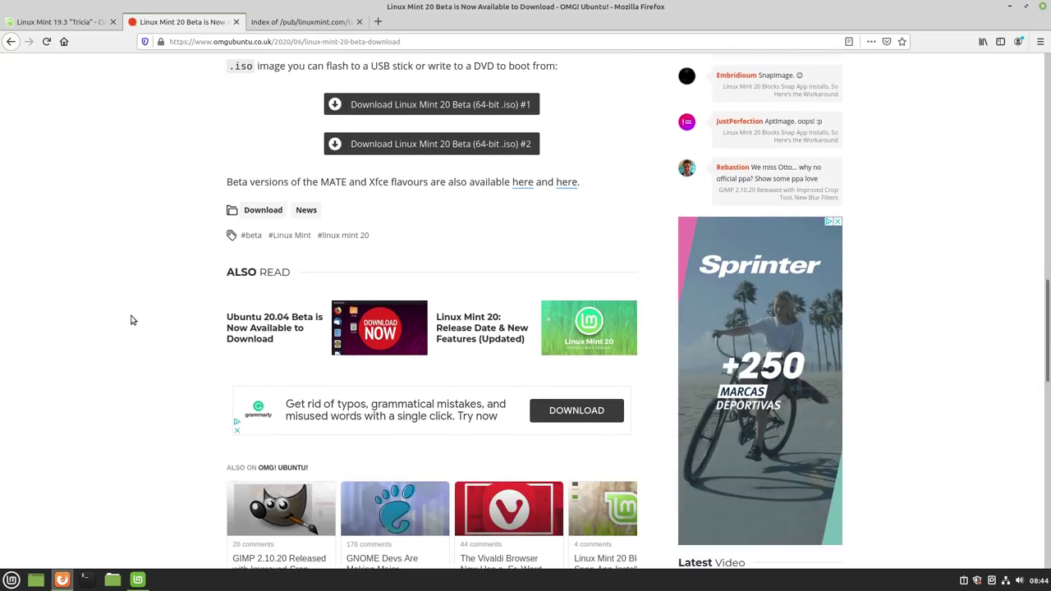
{"action": "scroll", "coordinate": [131, 320], "scroll_direction": "up", "scroll_amount": 20}
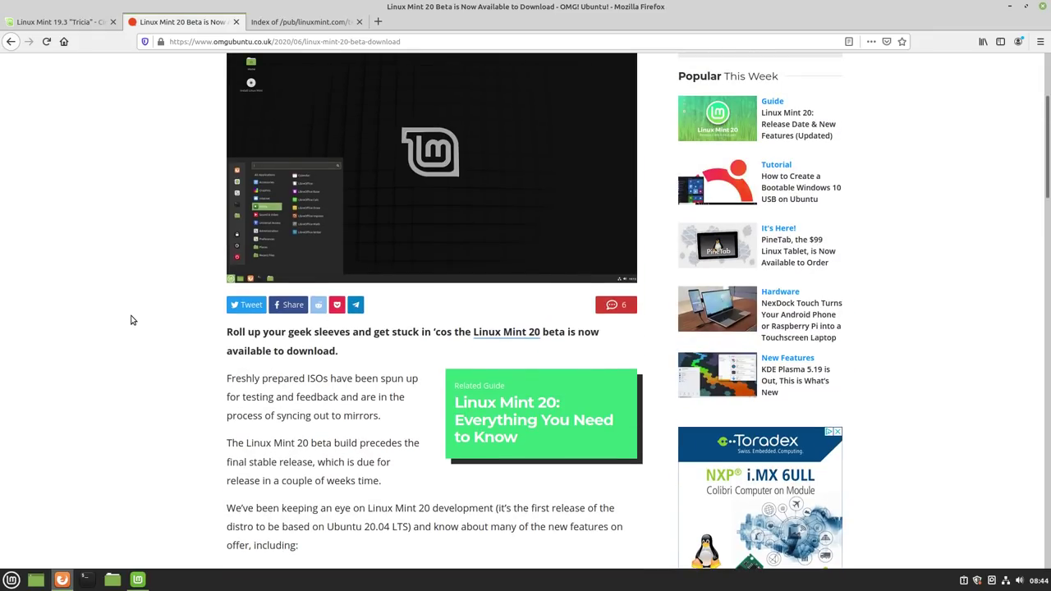
Minimize the browser and move the Bienvenida window nearer the middle of the desktop.
{"action": "left_click", "coordinate": [1014, 8]}
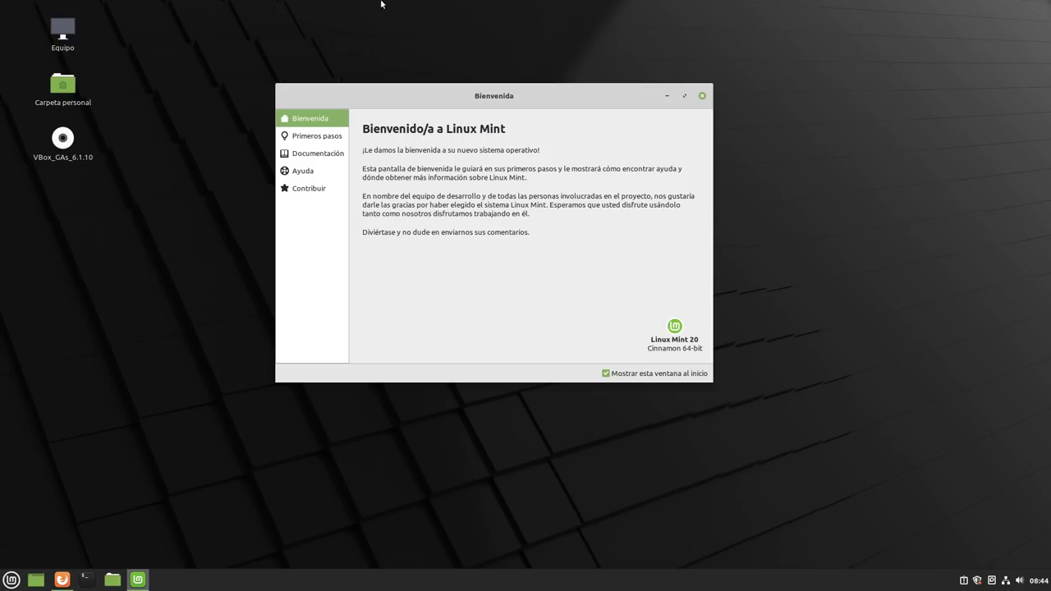
{"action": "left_click_drag", "start_coordinate": [511, 103], "coordinate": [649, 125]}
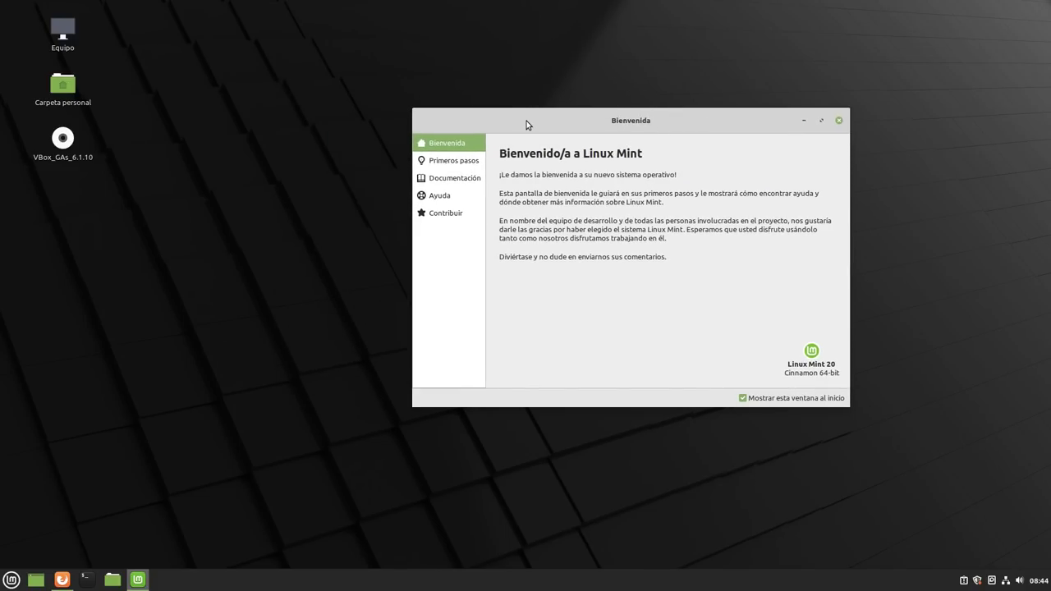
Review the Primeros pasos section of the Bienvenida window, from desktop colours and system snapshots through to the firewall.
{"action": "left_click", "coordinate": [440, 167]}
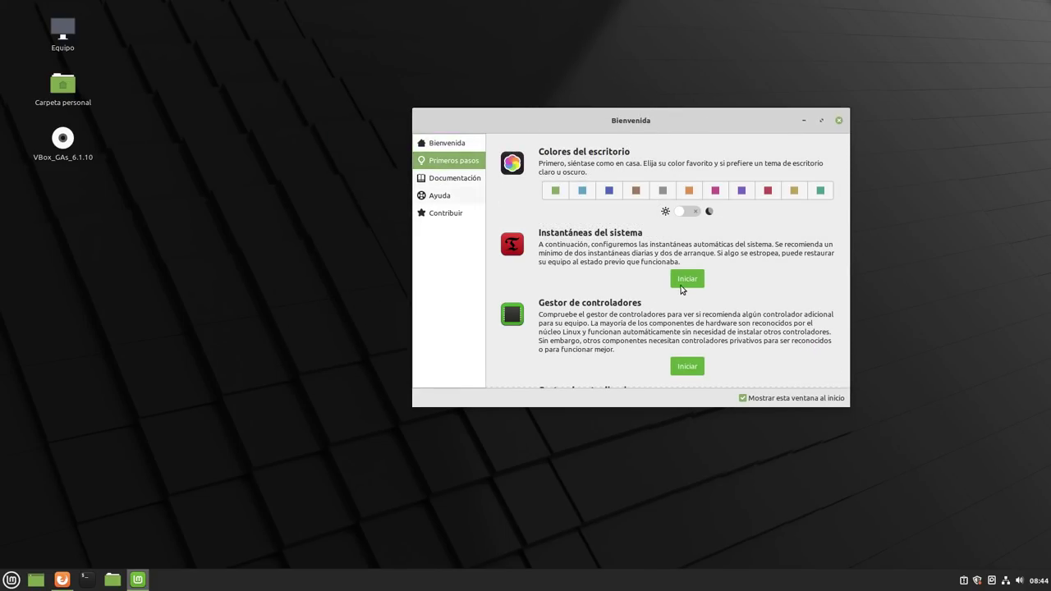
{"action": "scroll", "coordinate": [678, 275], "scroll_direction": "down", "scroll_amount": 3}
{"action": "scroll", "coordinate": [676, 274], "scroll_direction": "up", "scroll_amount": 10}
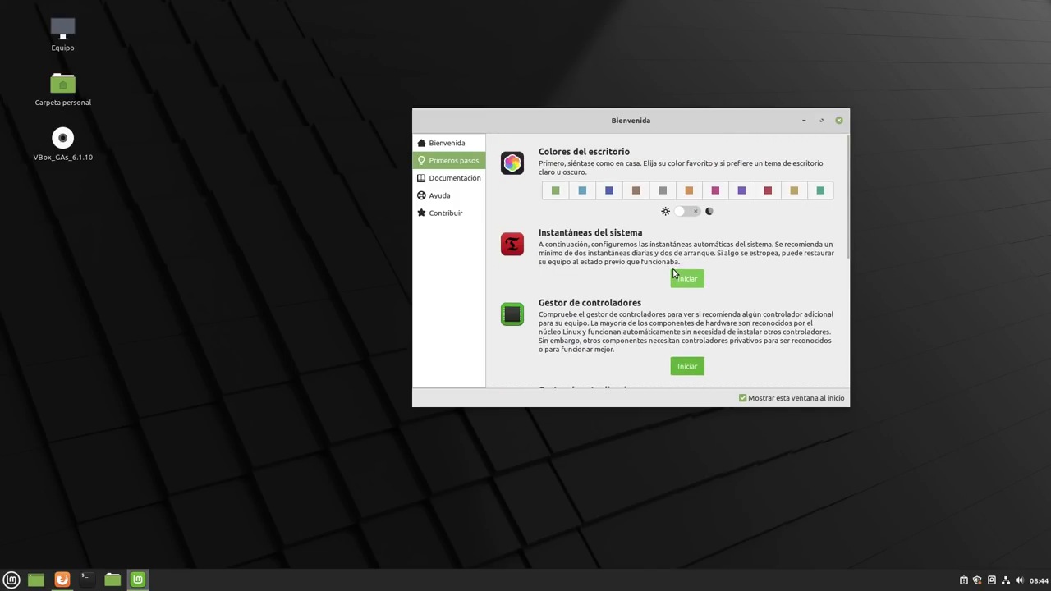
{"action": "scroll", "coordinate": [665, 271], "scroll_direction": "down", "scroll_amount": 3}
{"action": "scroll", "coordinate": [608, 254], "scroll_direction": "up", "scroll_amount": 2}
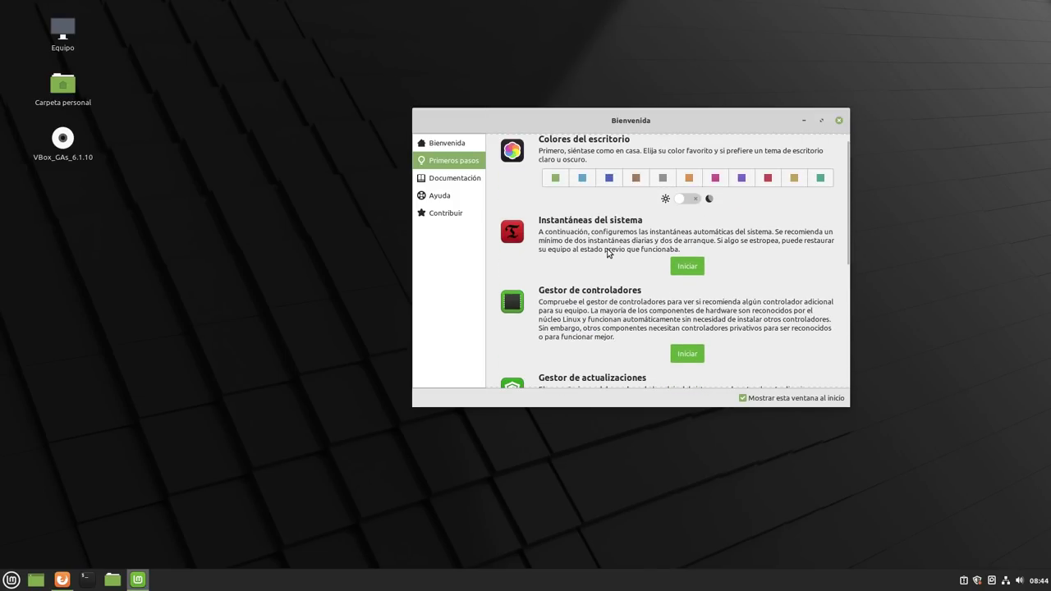
{"action": "scroll", "coordinate": [608, 253], "scroll_direction": "down", "scroll_amount": 5}
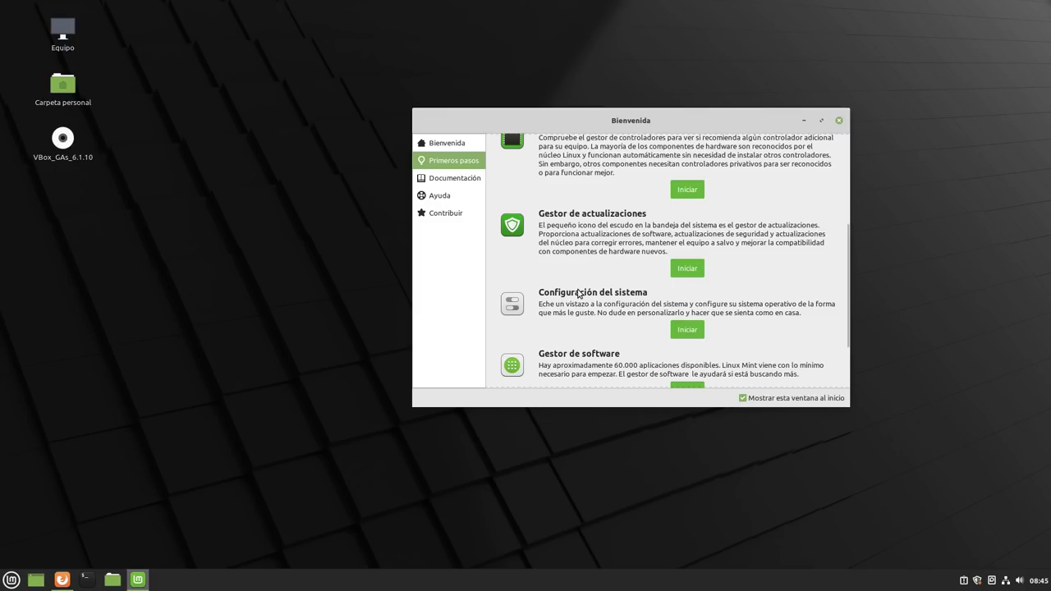
{"action": "scroll", "coordinate": [577, 290], "scroll_direction": "down", "scroll_amount": 2}
{"action": "scroll", "coordinate": [579, 289], "scroll_direction": "down", "scroll_amount": 1}
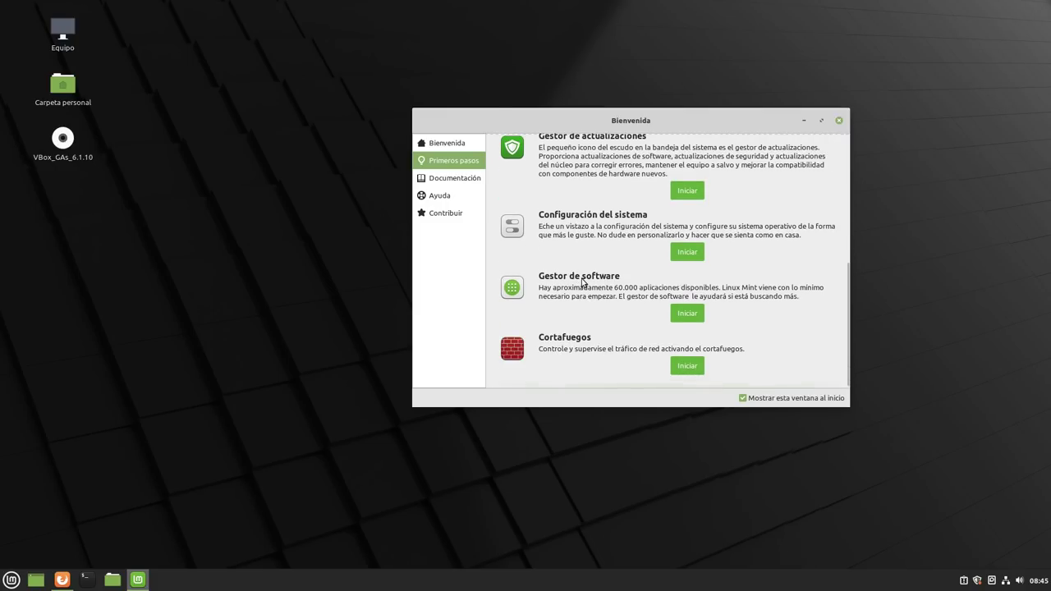
Look through the Documentación, Ayuda and Contribuir sections, and close the Bienvenida window.
{"action": "left_click", "coordinate": [436, 181]}
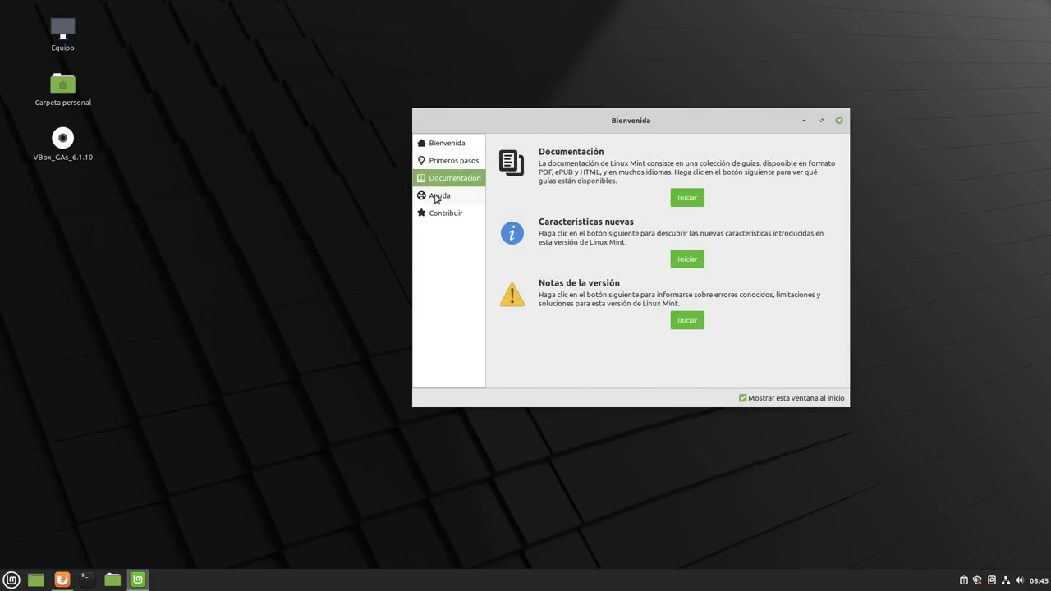
{"action": "left_click", "coordinate": [437, 197]}
{"action": "left_click", "coordinate": [454, 218]}
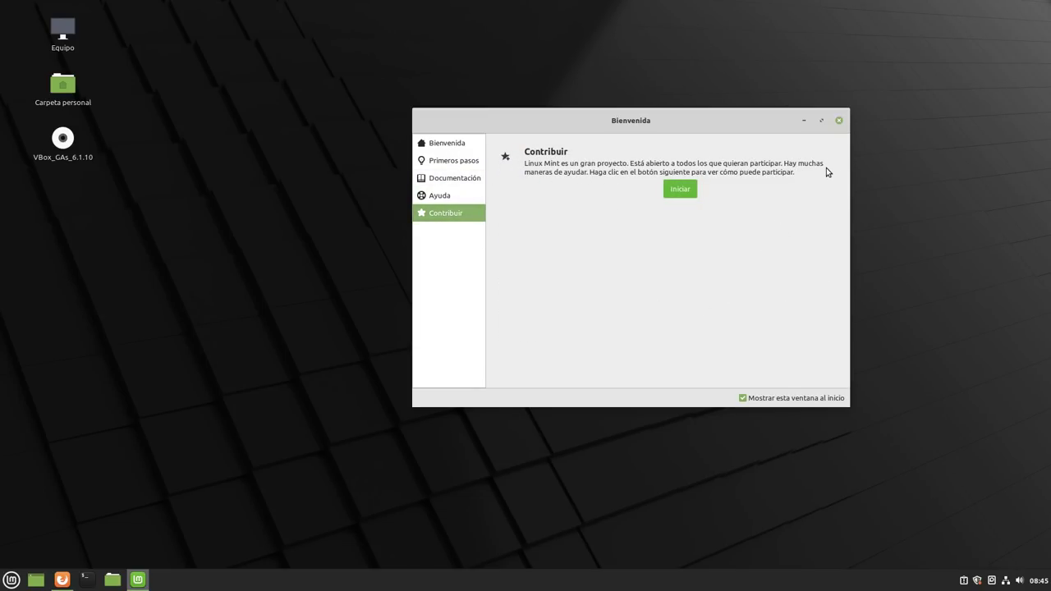
{"action": "left_click", "coordinate": [839, 120]}
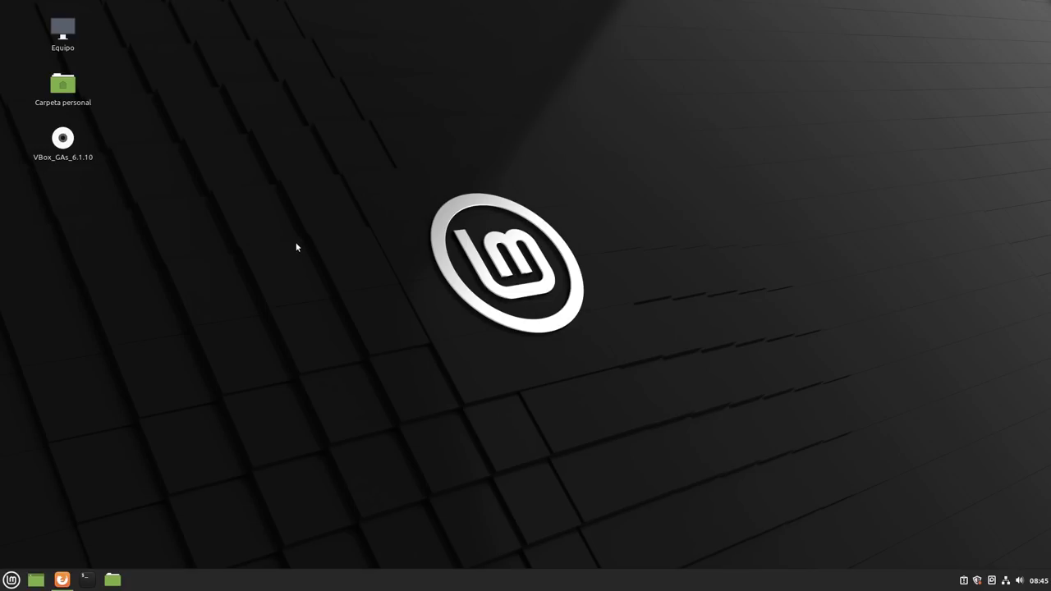
Open the update manager, shift its window slightly and accept its welcome page to list the available updates.
{"action": "left_click", "coordinate": [977, 579]}
{"action": "left_click_drag", "start_coordinate": [519, 136], "coordinate": [486, 123]}
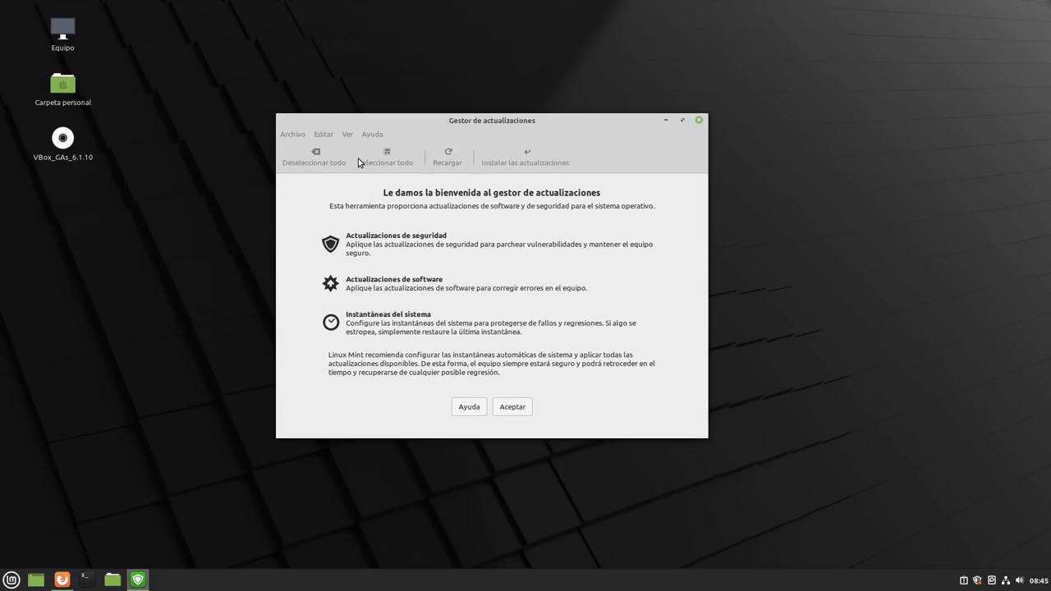
{"action": "left_click", "coordinate": [509, 403]}
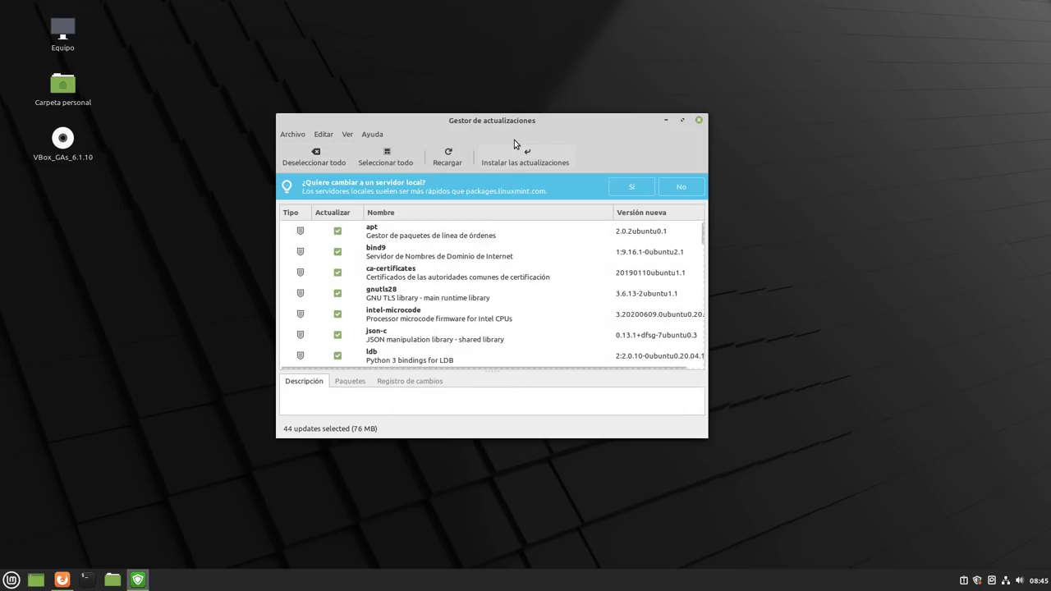
Enlarge the update manager window, centre it on the desktop and give the update list more height than the description pane.
{"action": "left_click_drag", "start_coordinate": [518, 132], "coordinate": [247, 55]}
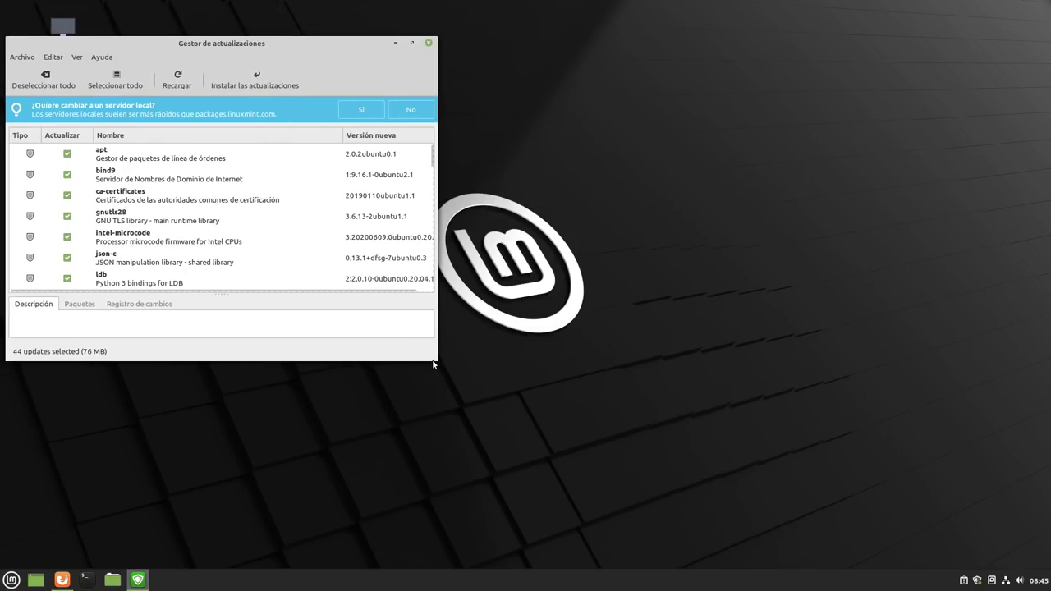
{"action": "left_click_drag", "start_coordinate": [430, 359], "coordinate": [836, 529]}
{"action": "left_click_drag", "start_coordinate": [444, 49], "coordinate": [564, 49]}
{"action": "left_click", "coordinate": [524, 316]}
{"action": "left_click_drag", "start_coordinate": [525, 316], "coordinate": [535, 395]}
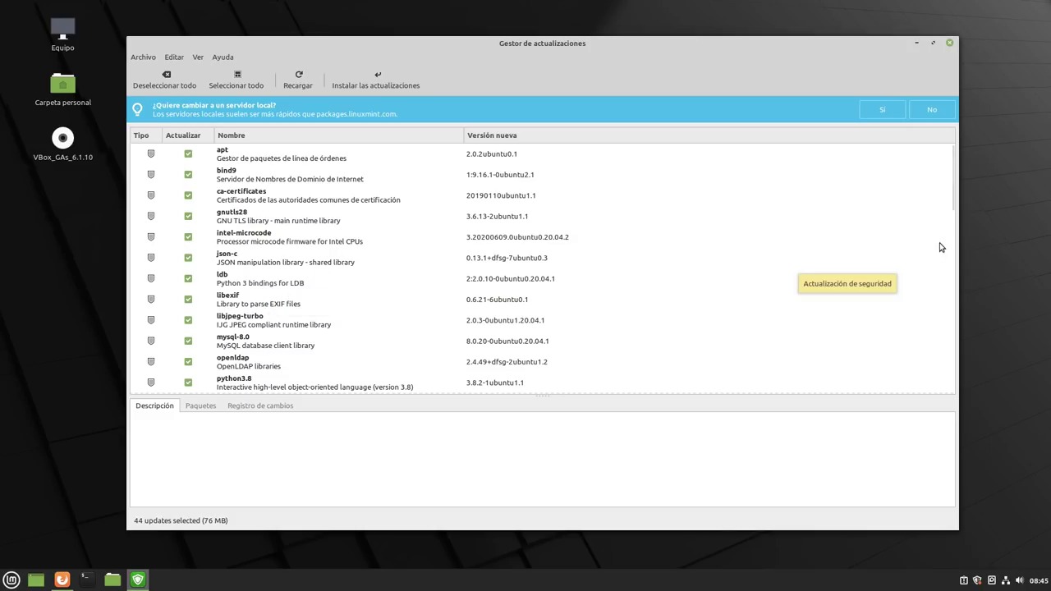
Review the whole list of pending updates, from the security and kernel entries down to xorg-server.
{"action": "left_click", "coordinate": [955, 205]}
{"action": "left_click_drag", "start_coordinate": [952, 207], "coordinate": [949, 248]}
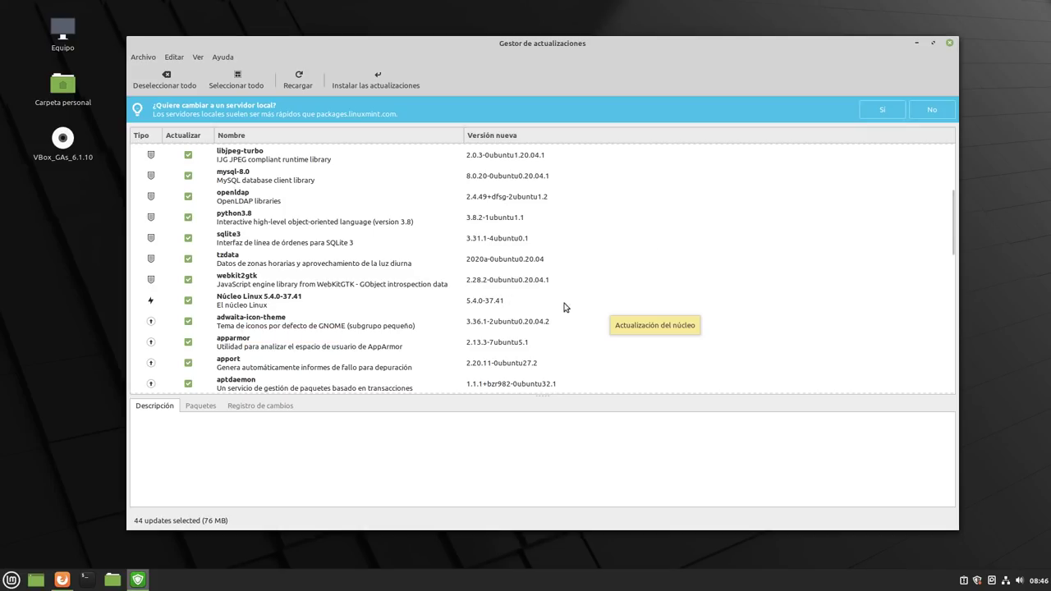
{"action": "left_click_drag", "start_coordinate": [955, 252], "coordinate": [957, 349]}
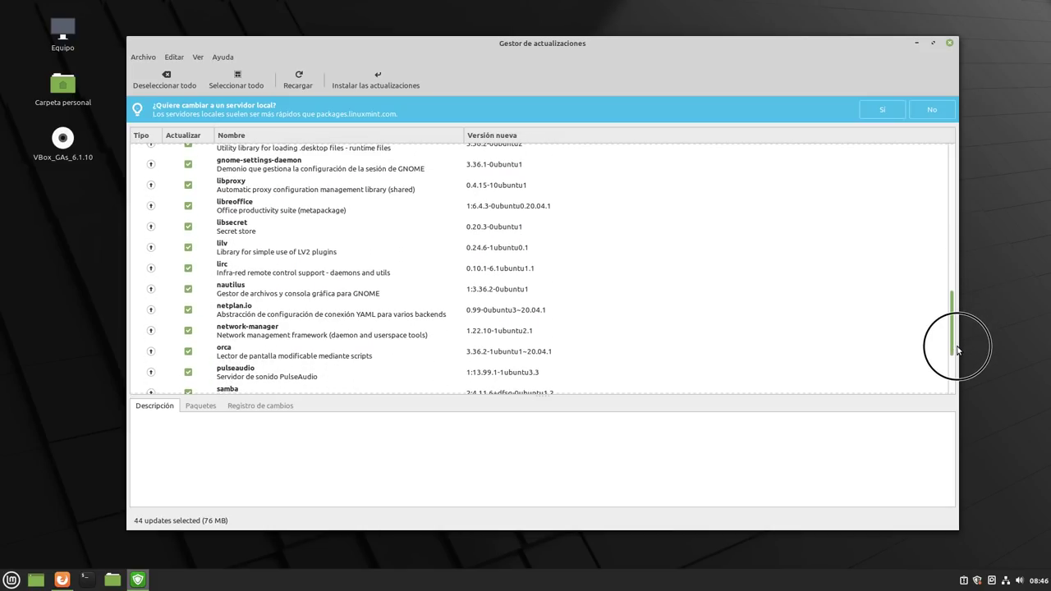
{"action": "left_click_drag", "start_coordinate": [956, 350], "coordinate": [954, 410]}
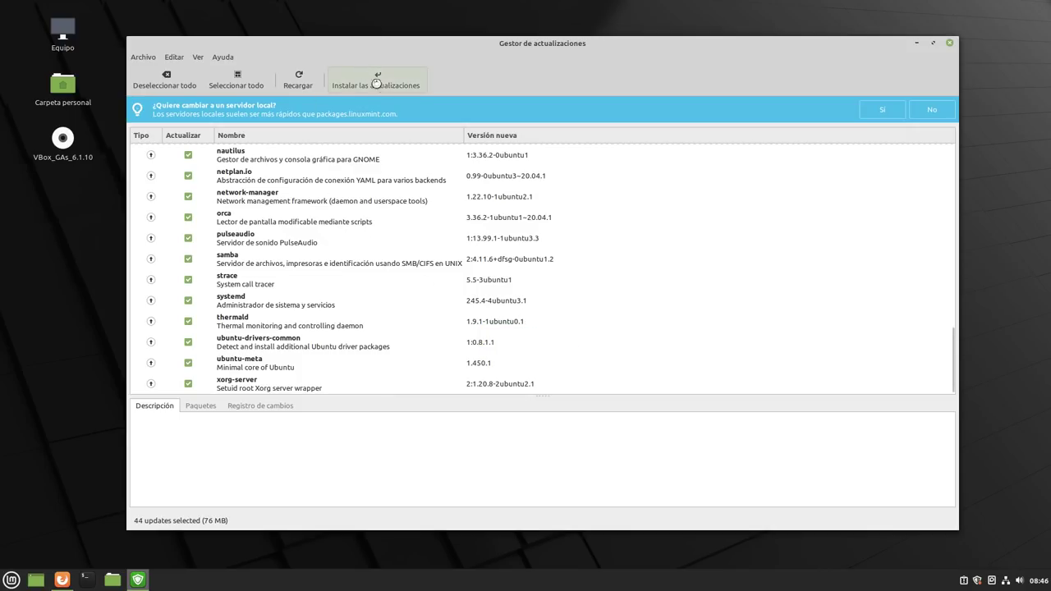
Install all the selected updates, accepting the additional linux 5.4.0-37 packages and authenticating with the account password.
{"action": "left_click", "coordinate": [374, 80]}
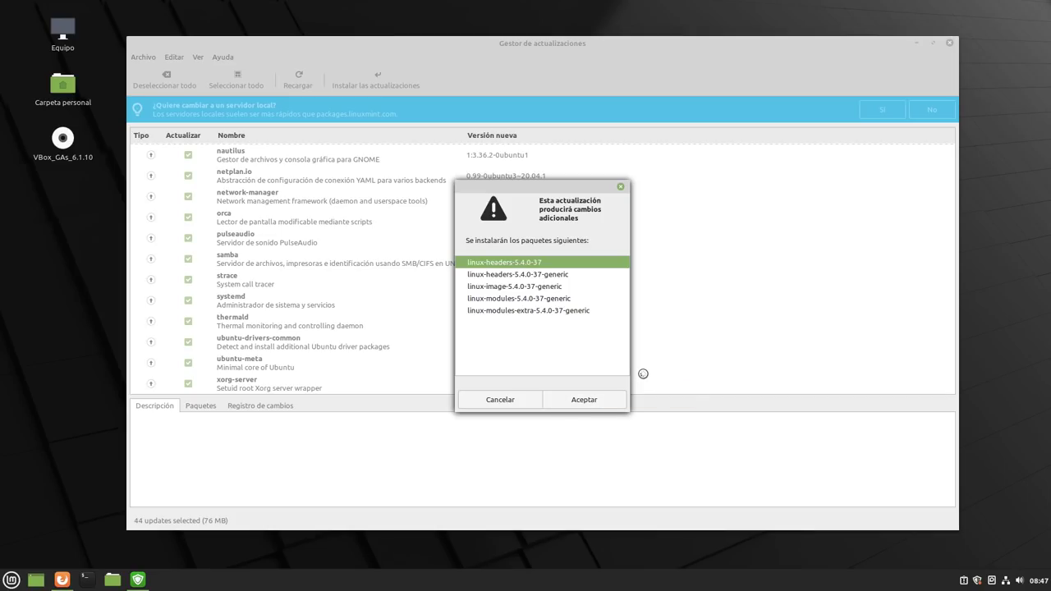
{"action": "left_click", "coordinate": [583, 399]}
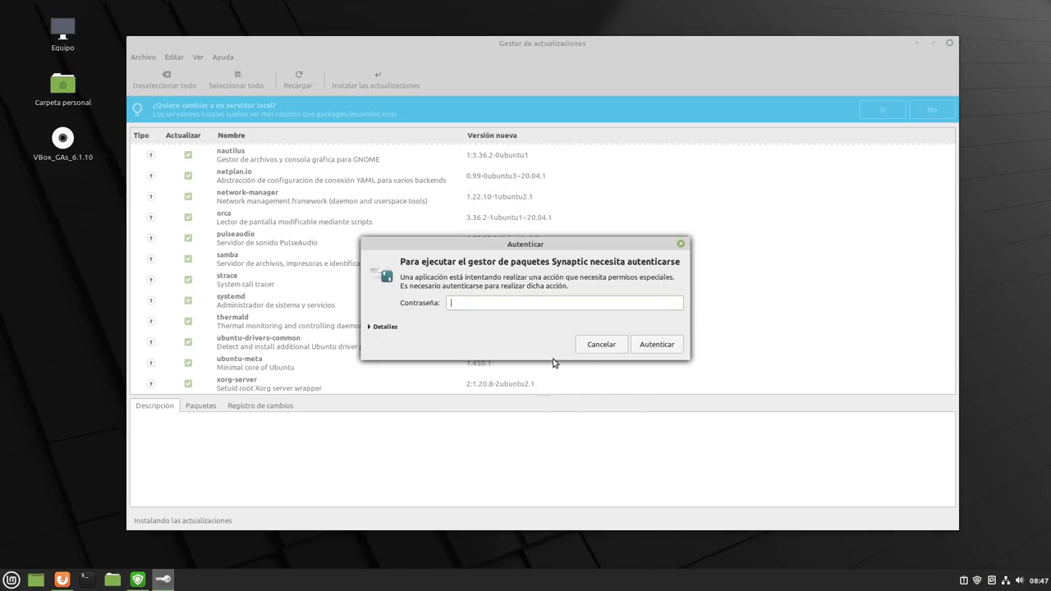
{"action": "type", "text": "*******"}
{"action": "key", "text": "Return"}
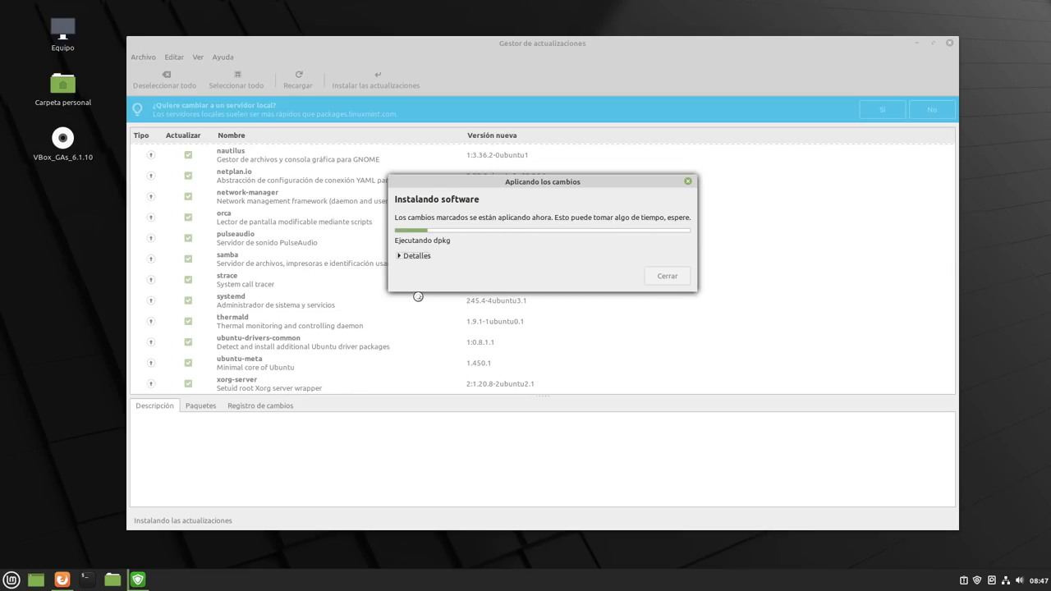
Expand the installation details in the Aplicando los cambios dialog and move the dialog over the update list.
{"action": "left_click", "coordinate": [401, 256]}
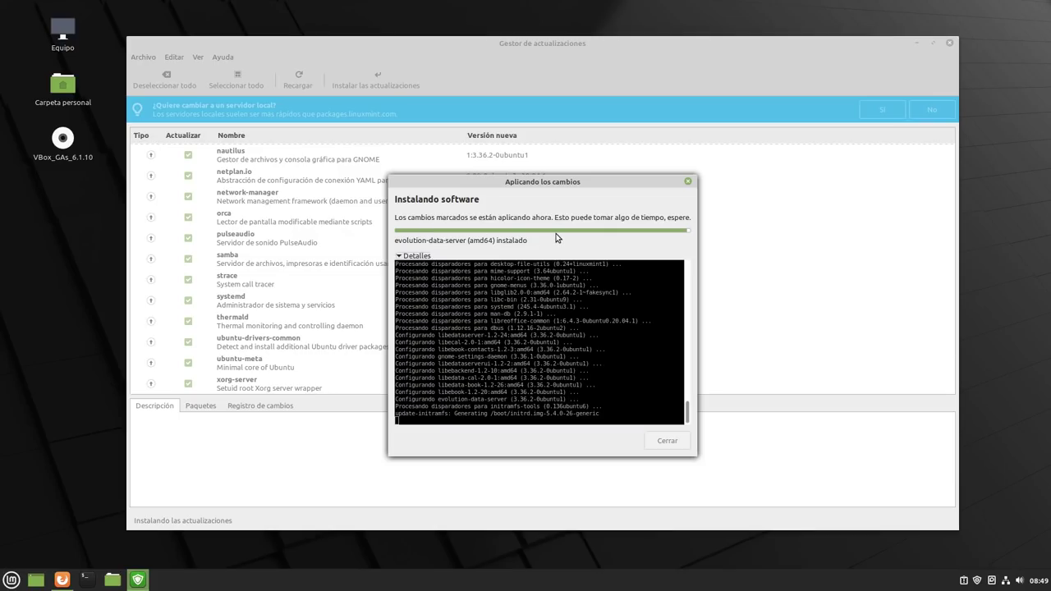
{"action": "left_click_drag", "start_coordinate": [569, 186], "coordinate": [405, 129]}
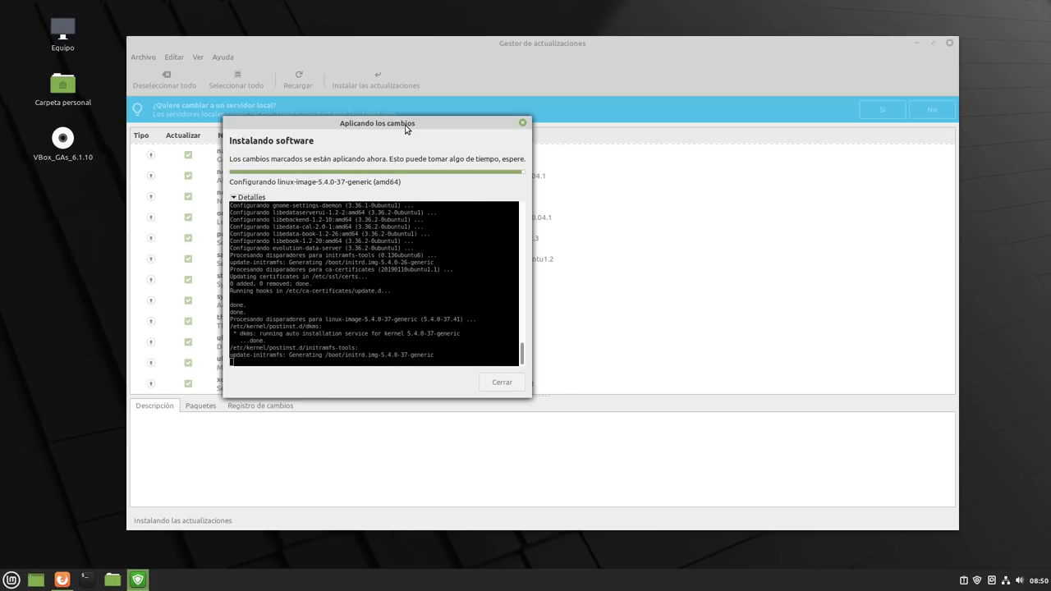
{"action": "left_click_drag", "start_coordinate": [387, 119], "coordinate": [450, 131]}
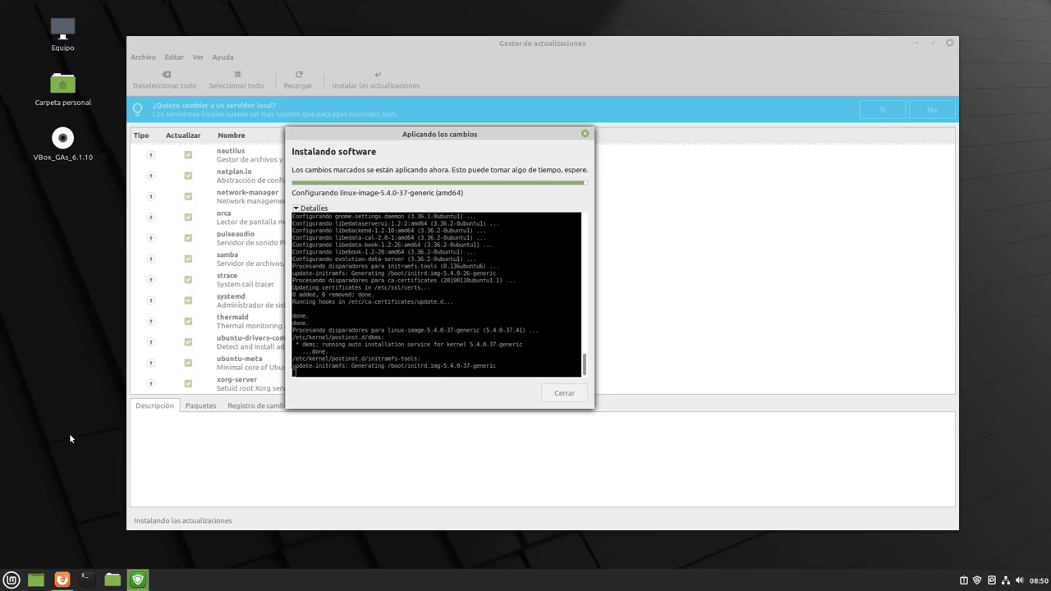
{"action": "left_click", "coordinate": [11, 582]}
{"action": "left_click", "coordinate": [580, 589]}
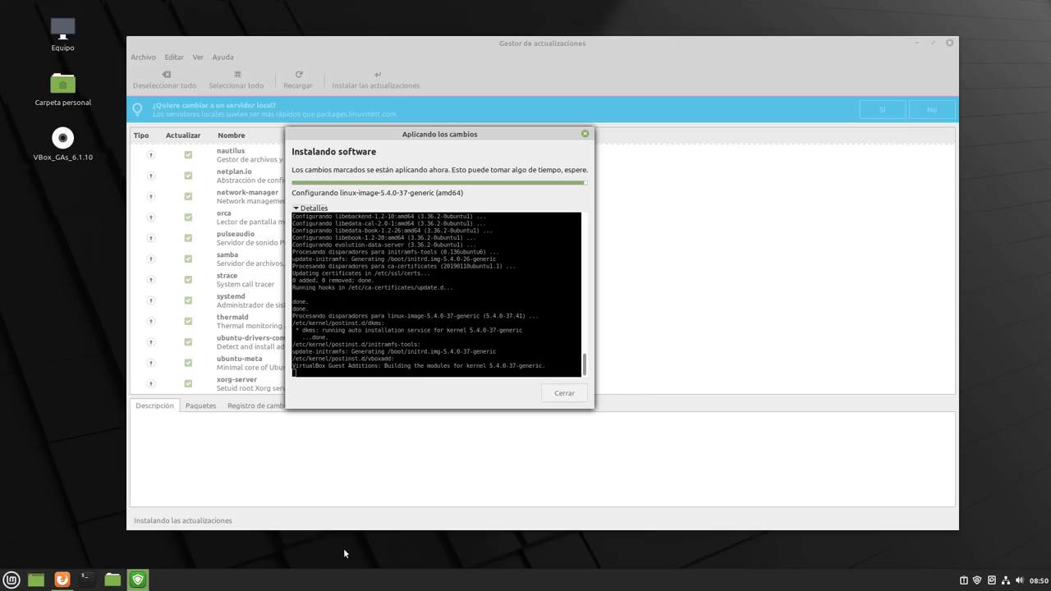
{"action": "left_click", "coordinate": [13, 580]}
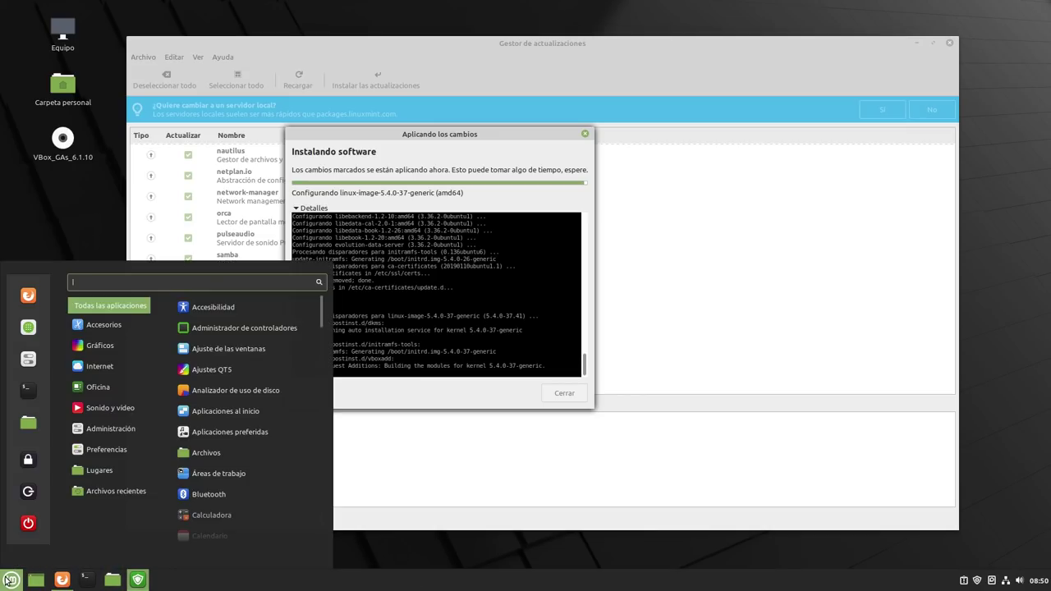
{"action": "left_click", "coordinate": [468, 582]}
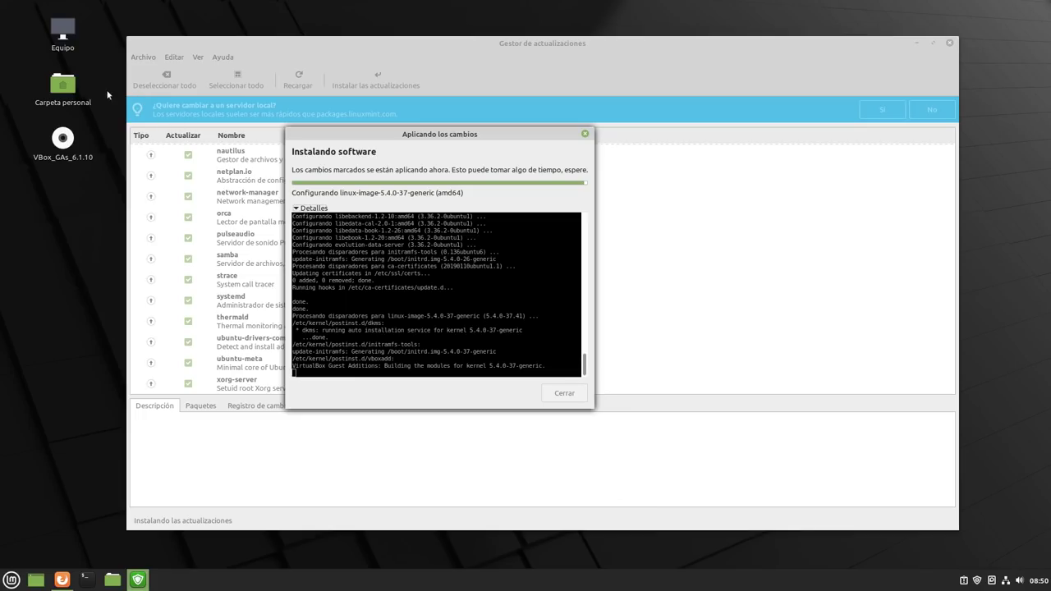
View the folders in Carpeta personal in an enlarged window, and close both it and the update manager.
{"action": "left_click", "coordinate": [67, 88]}
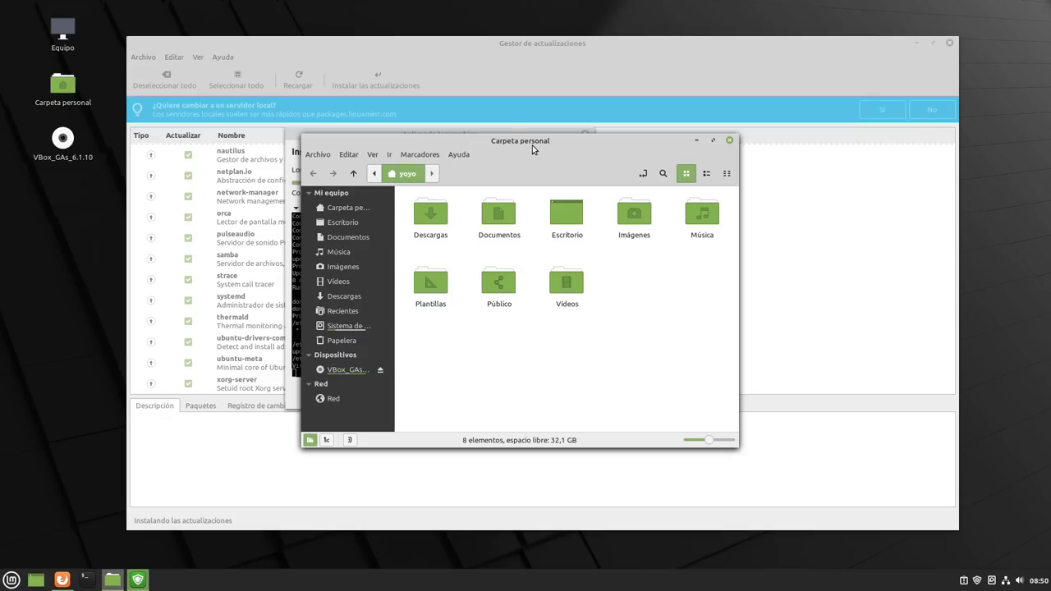
{"action": "left_click_drag", "start_coordinate": [532, 145], "coordinate": [378, 107]}
{"action": "left_click_drag", "start_coordinate": [577, 404], "coordinate": [774, 521]}
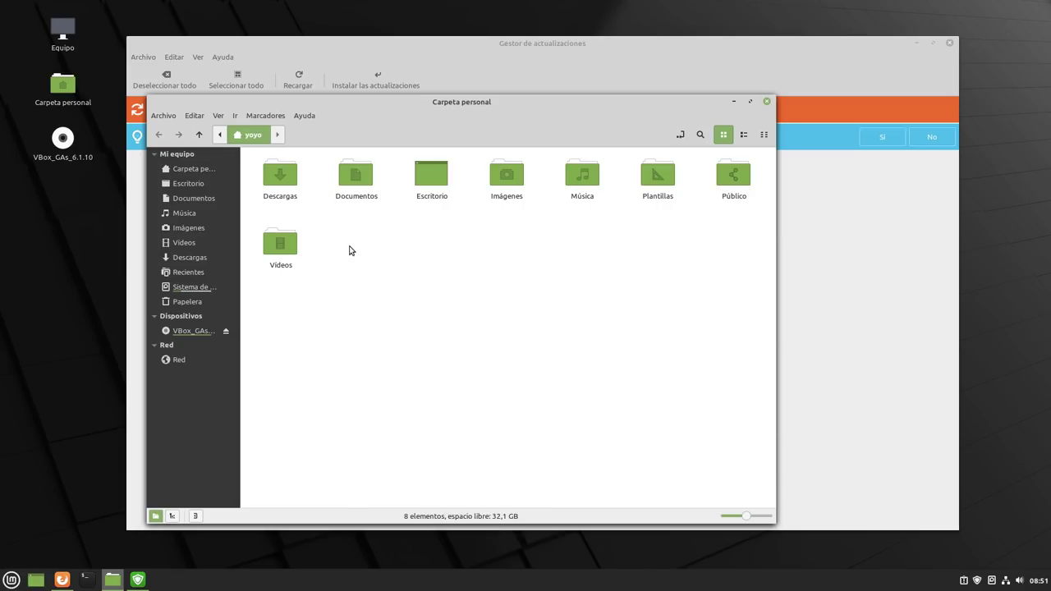
{"action": "left_click", "coordinate": [766, 102]}
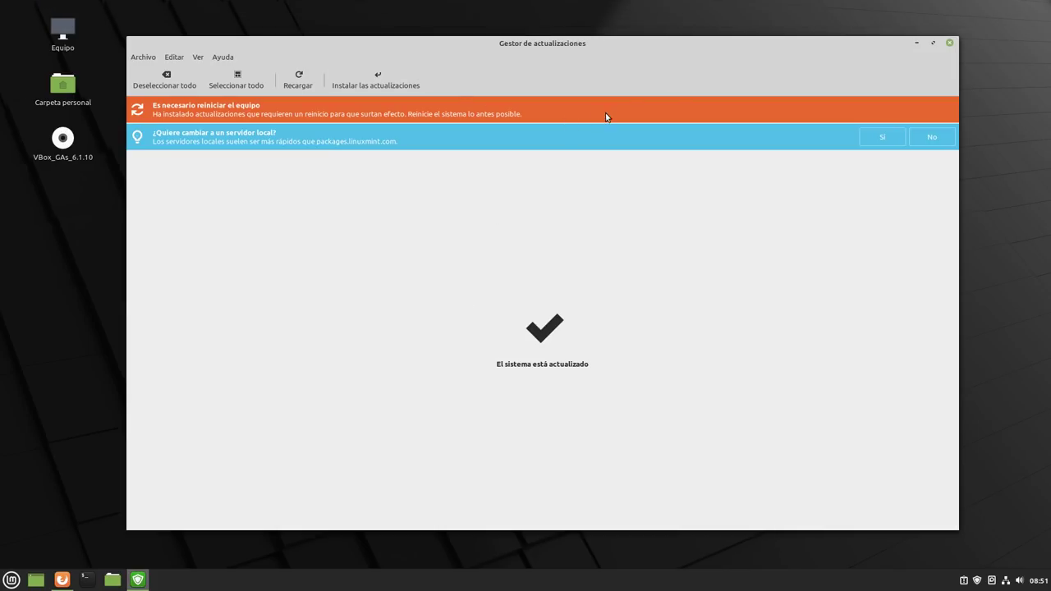
{"action": "left_click", "coordinate": [949, 42]}
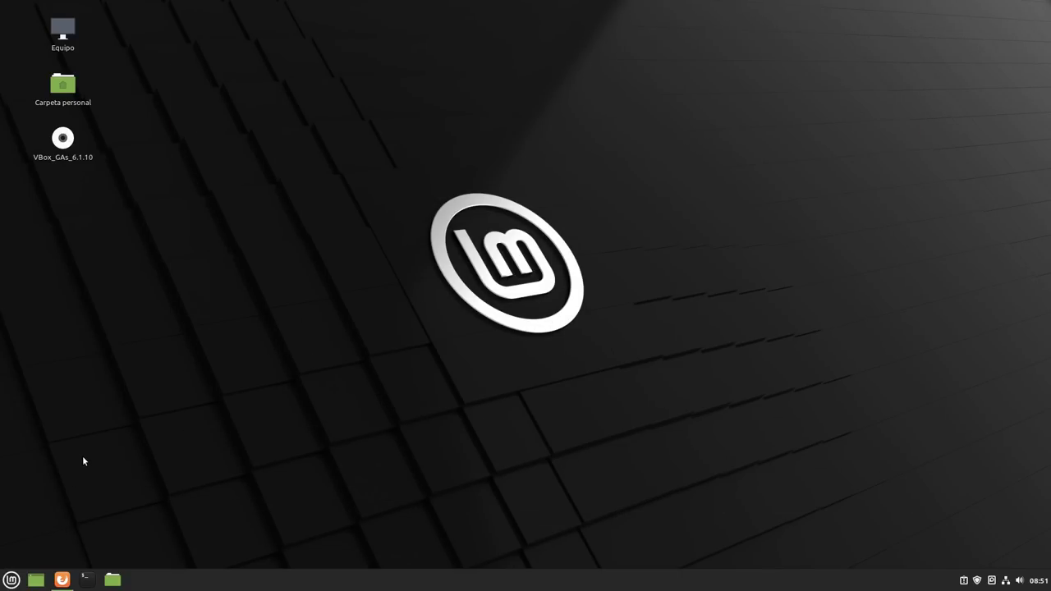
Review the preinstalled applications by category, from Accesorios, Internet and Sonido y vídeo to the full Administración list.
{"action": "left_click", "coordinate": [11, 581]}
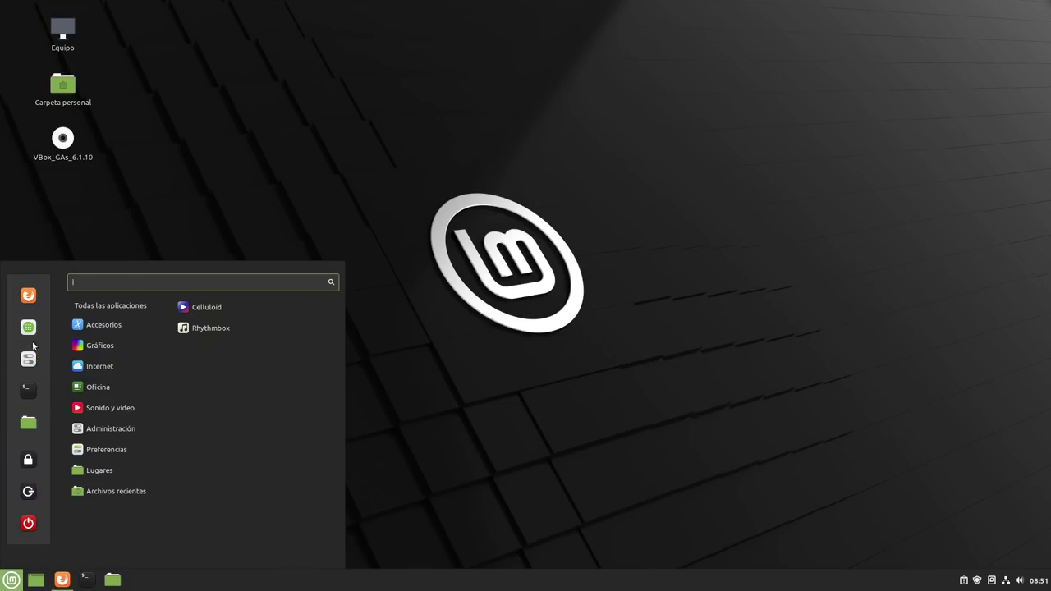
{"action": "scroll", "coordinate": [244, 328], "scroll_direction": "down", "scroll_amount": 3}
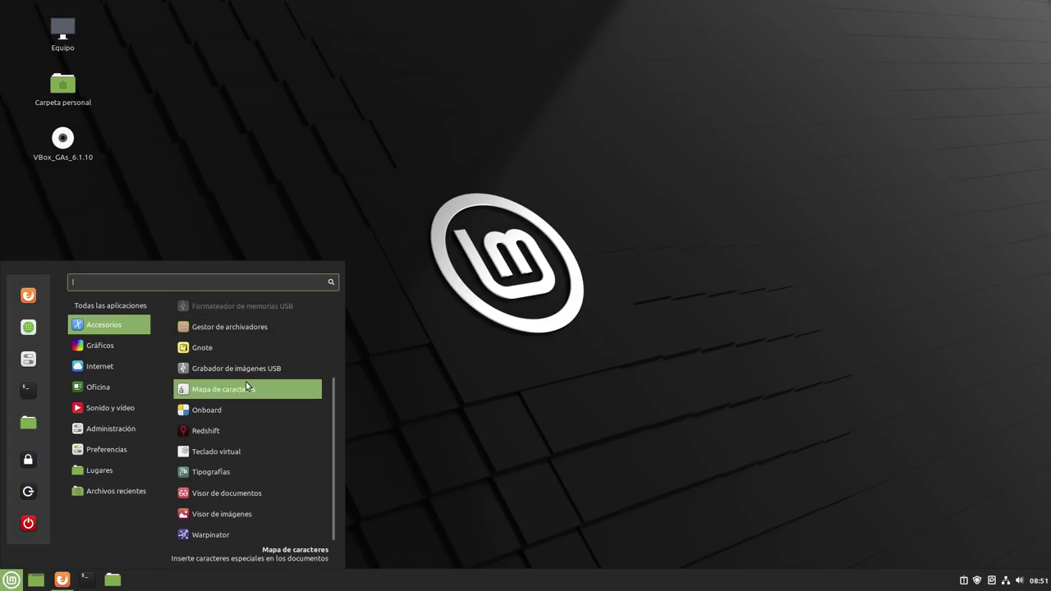
{"action": "mouse_move", "coordinate": [110, 350]}
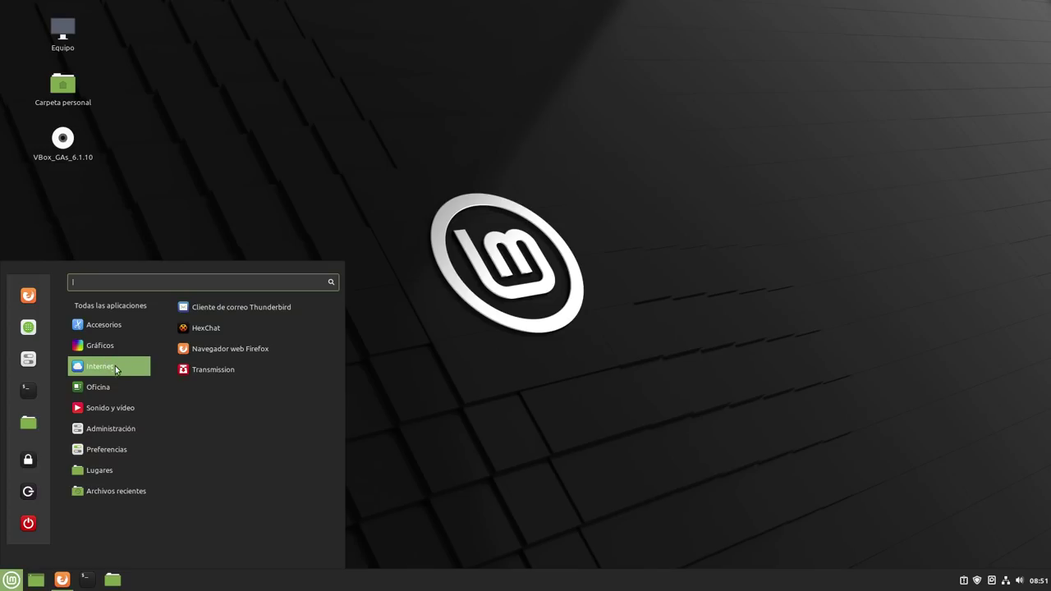
{"action": "mouse_move", "coordinate": [116, 387]}
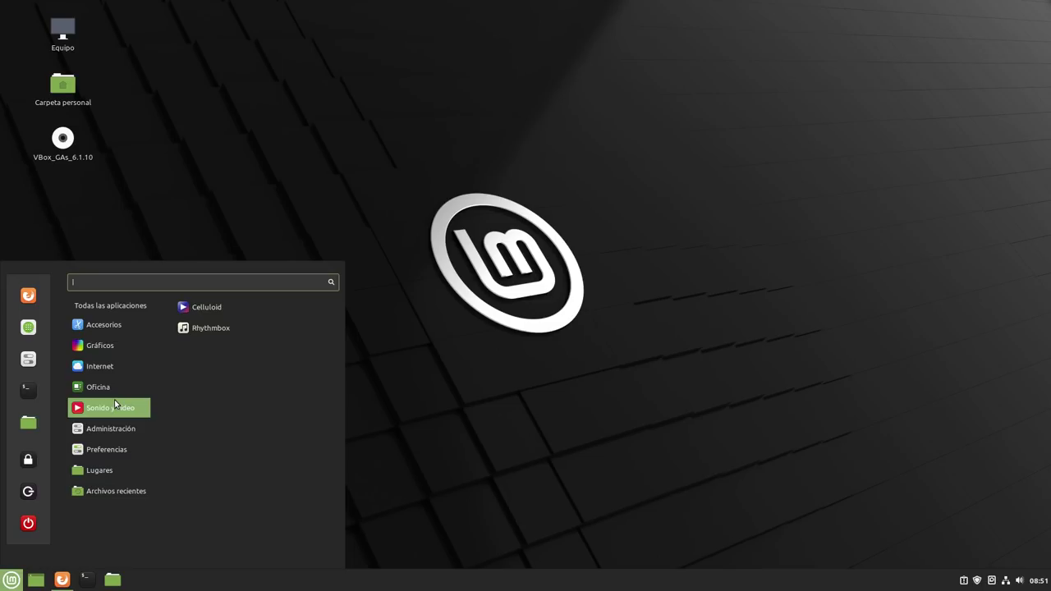
{"action": "mouse_move", "coordinate": [124, 426]}
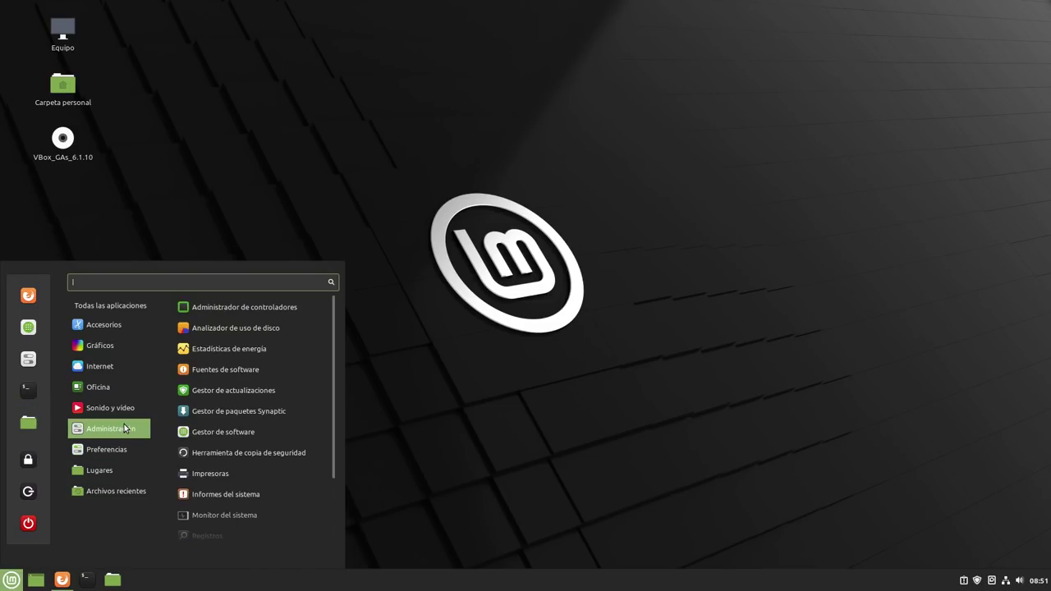
{"action": "scroll", "coordinate": [246, 421], "scroll_direction": "down", "scroll_amount": 2}
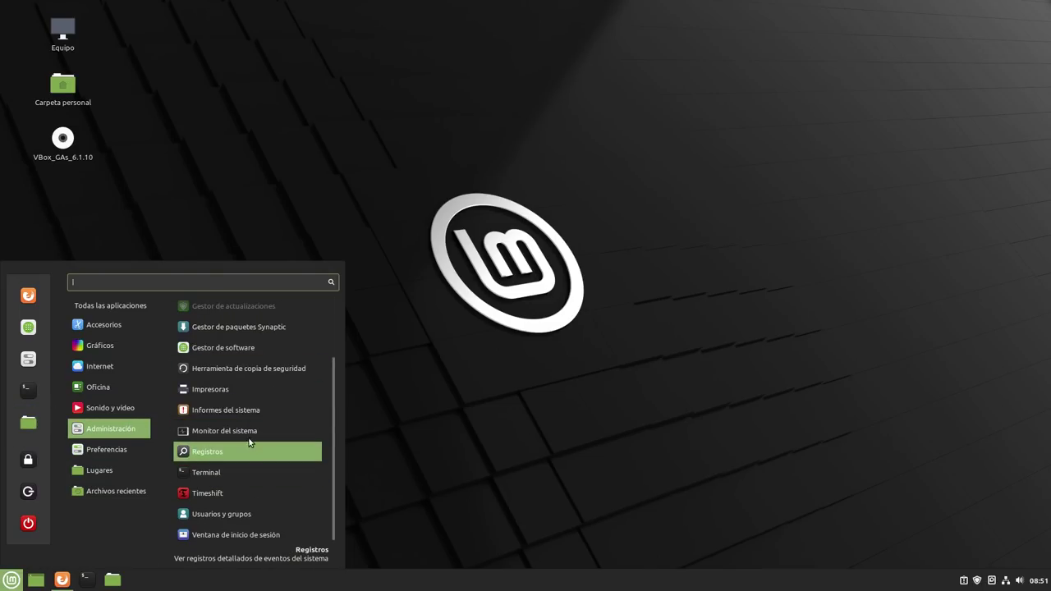
{"action": "scroll", "coordinate": [261, 477], "scroll_direction": "up", "scroll_amount": 2}
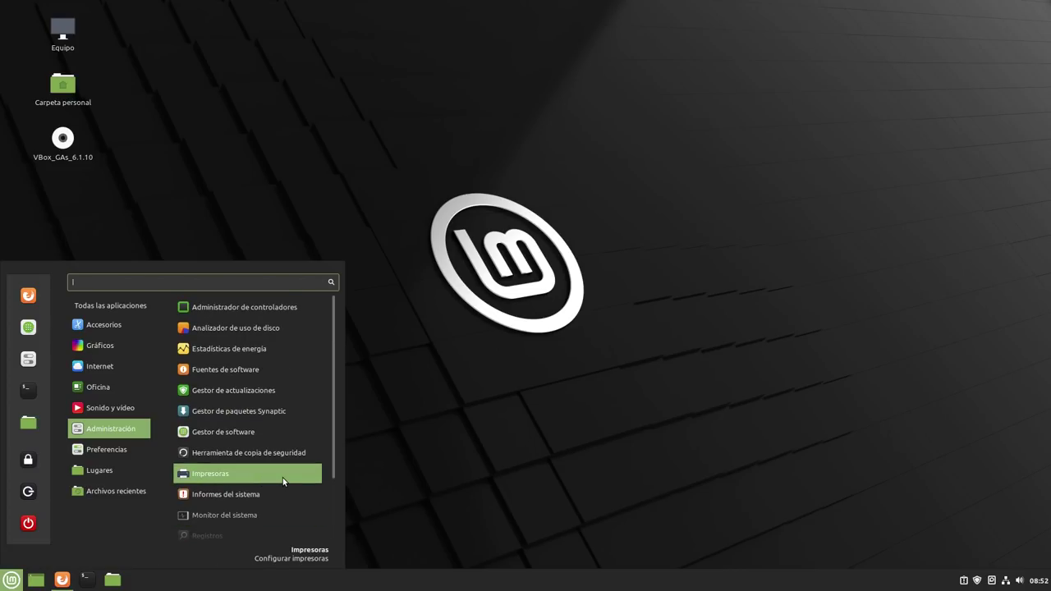
Look through the Preferencias entries down to Visualización, and check the Lugares and Archivos recientes categories.
{"action": "mouse_move", "coordinate": [104, 453]}
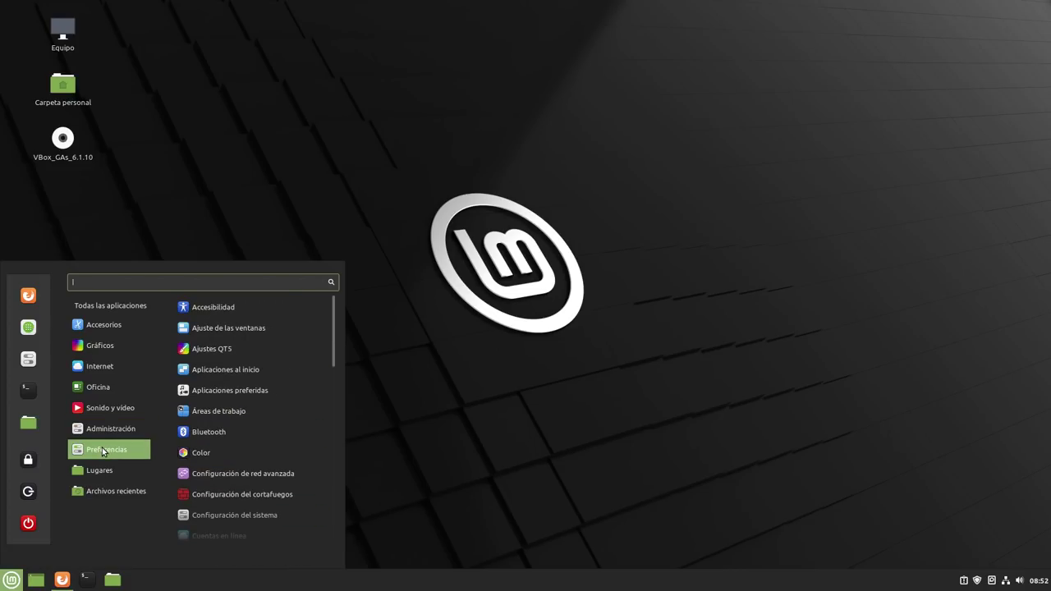
{"action": "scroll", "coordinate": [254, 411], "scroll_direction": "down", "scroll_amount": 5}
{"action": "scroll", "coordinate": [255, 412], "scroll_direction": "down", "scroll_amount": 3}
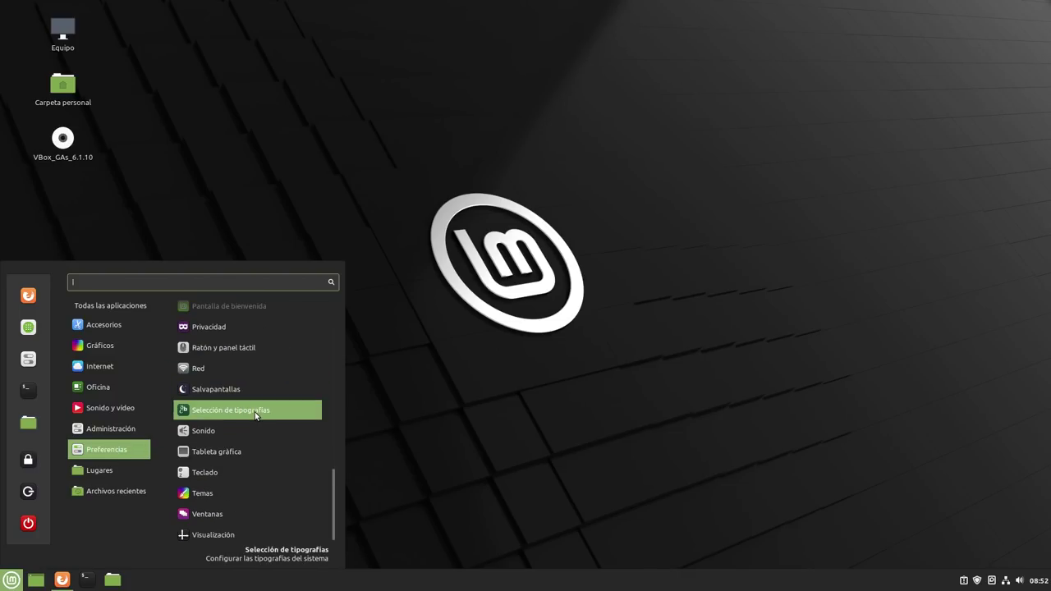
{"action": "mouse_move", "coordinate": [140, 465]}
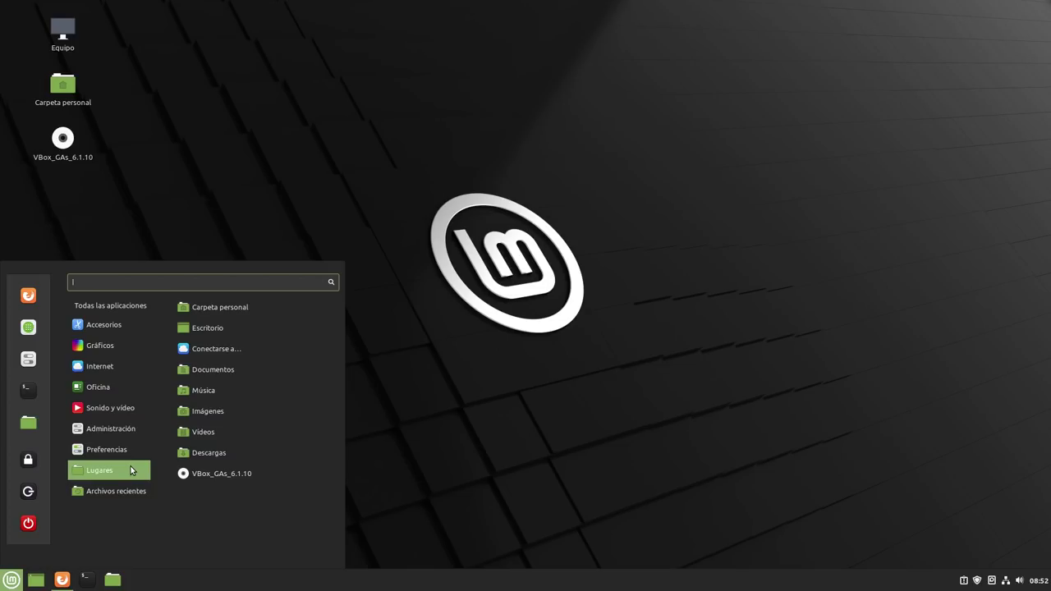
{"action": "mouse_move", "coordinate": [126, 497]}
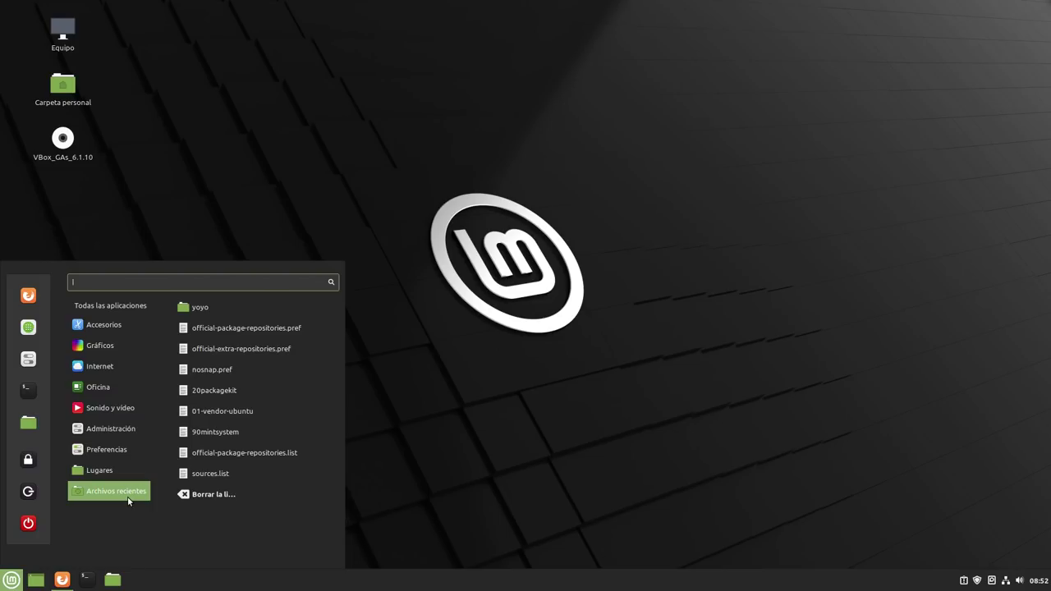
Open Configuración del sistema, move its window toward the desktop's upper area and enlarge it to show more settings.
{"action": "left_click", "coordinate": [29, 360]}
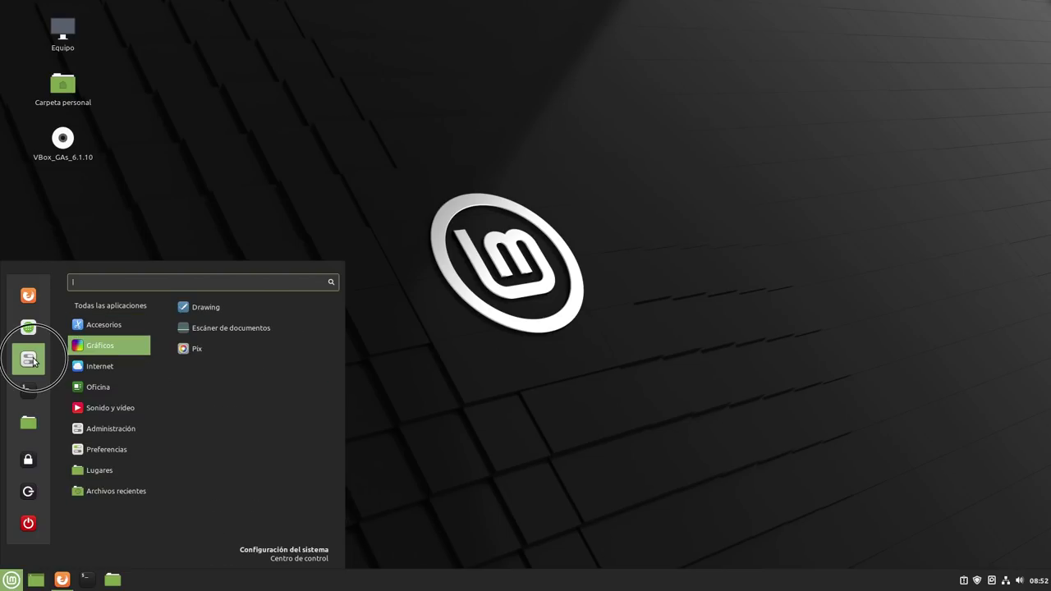
{"action": "left_click_drag", "start_coordinate": [486, 138], "coordinate": [330, 60]}
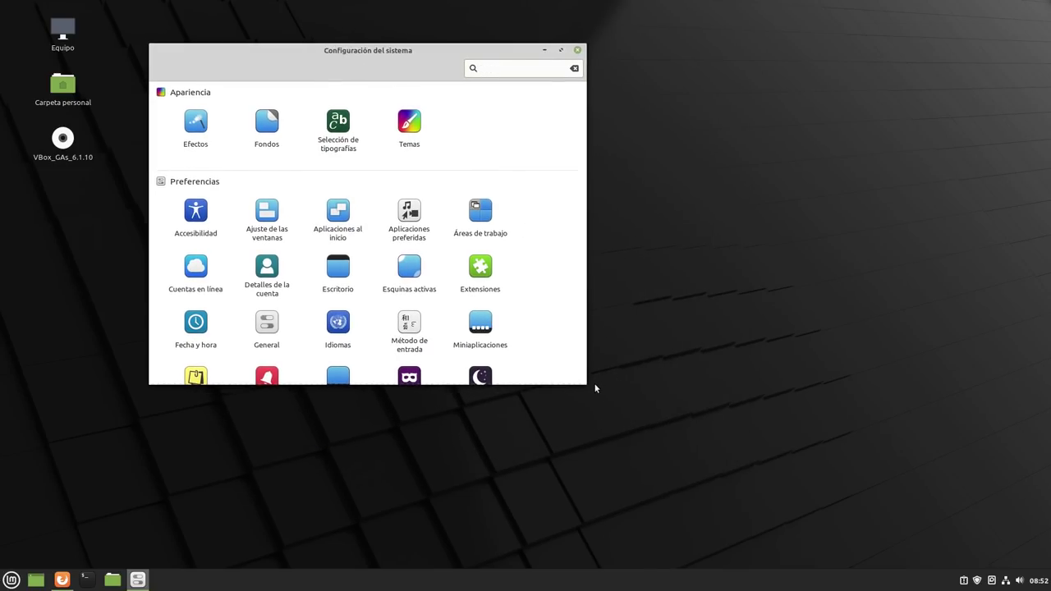
{"action": "left_click_drag", "start_coordinate": [595, 383], "coordinate": [869, 496]}
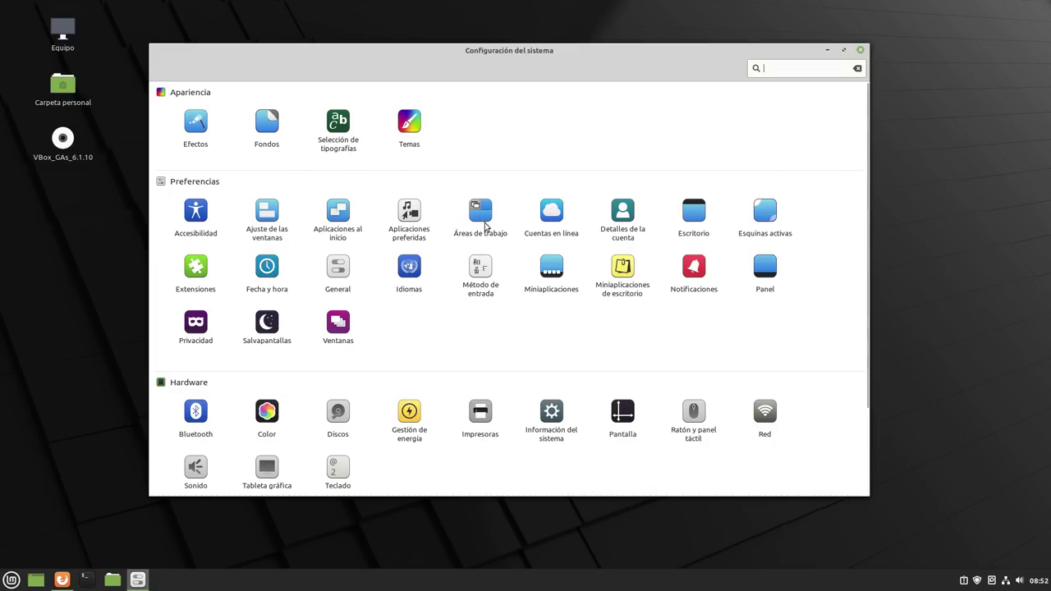
View the available Temas choices for window borders, controls and desktop without changing them, and return to the settings overview.
{"action": "left_click", "coordinate": [418, 134]}
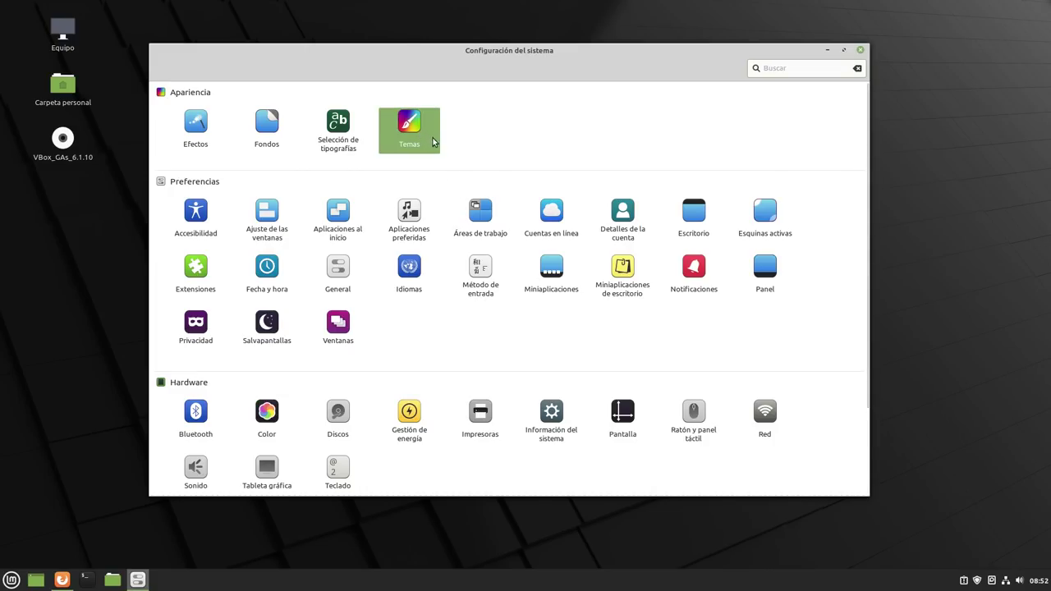
{"action": "left_click", "coordinate": [430, 136]}
{"action": "left_click", "coordinate": [495, 140]}
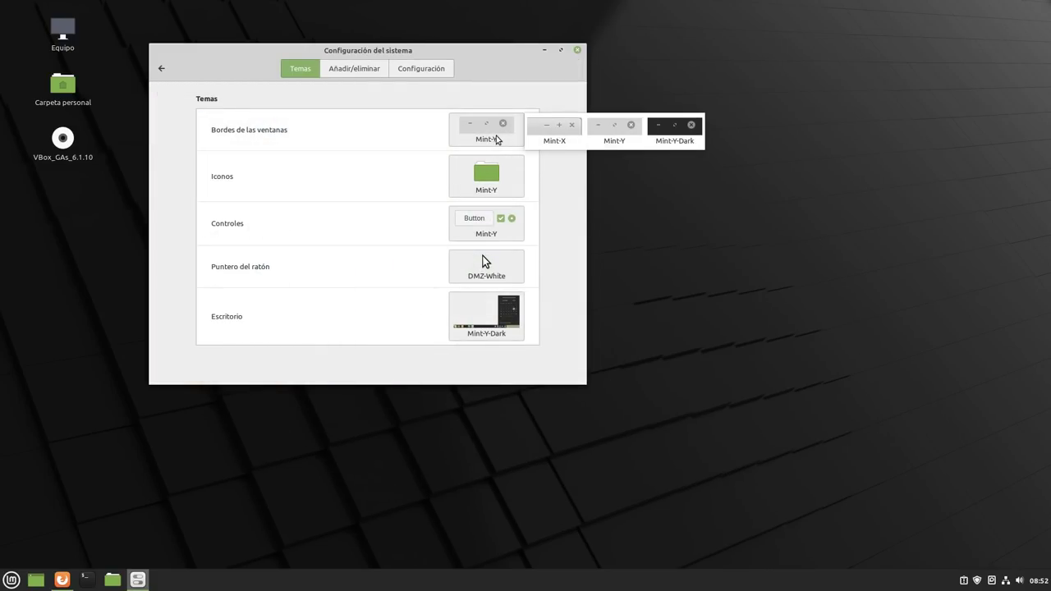
{"action": "left_click", "coordinate": [391, 329]}
{"action": "left_click", "coordinate": [481, 226]}
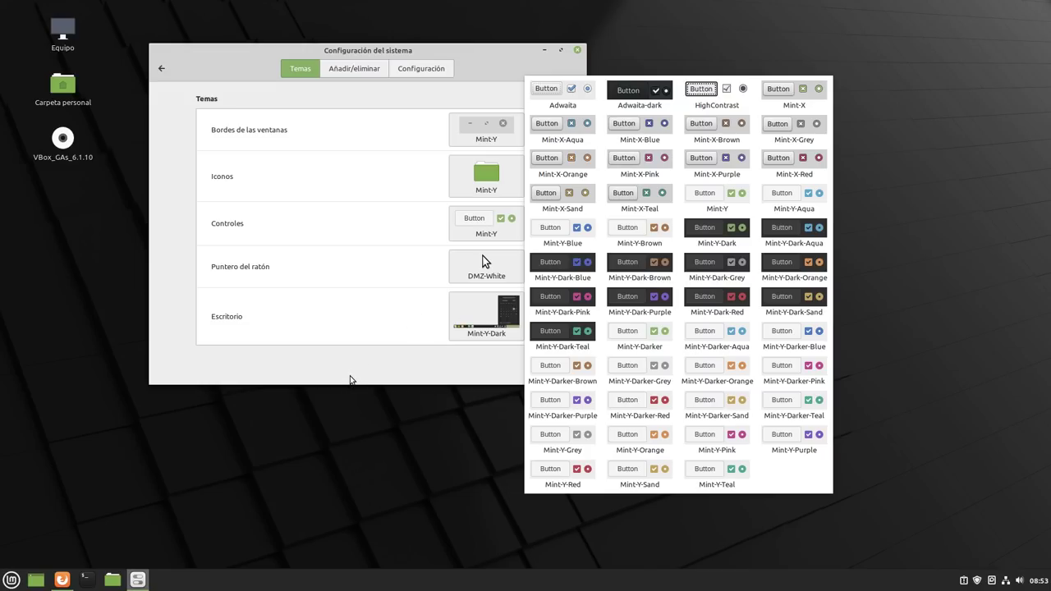
{"action": "left_click", "coordinate": [473, 364]}
{"action": "left_click", "coordinate": [480, 306]}
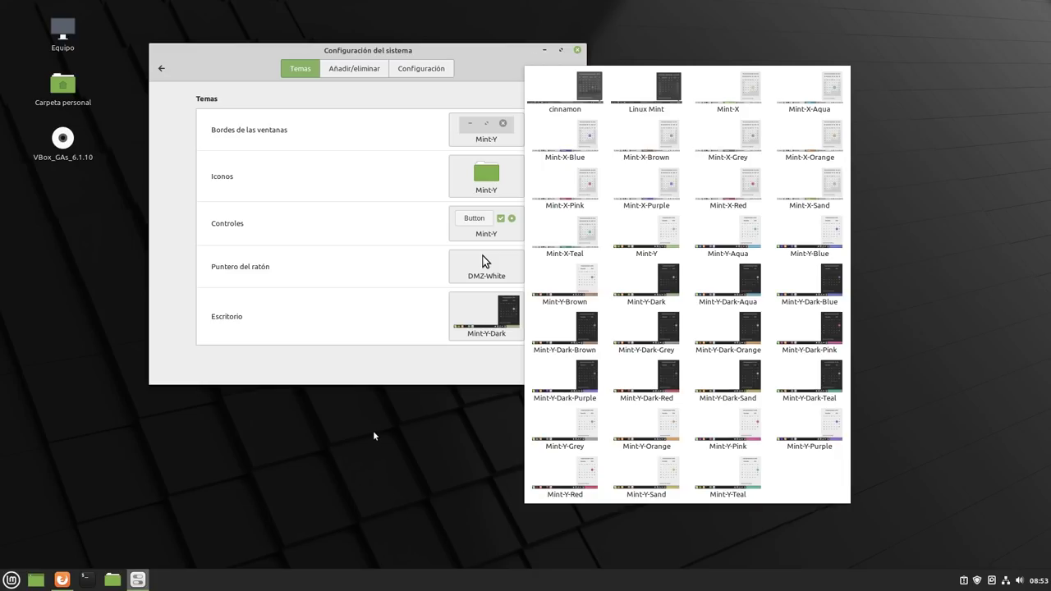
{"action": "left_click", "coordinate": [358, 376]}
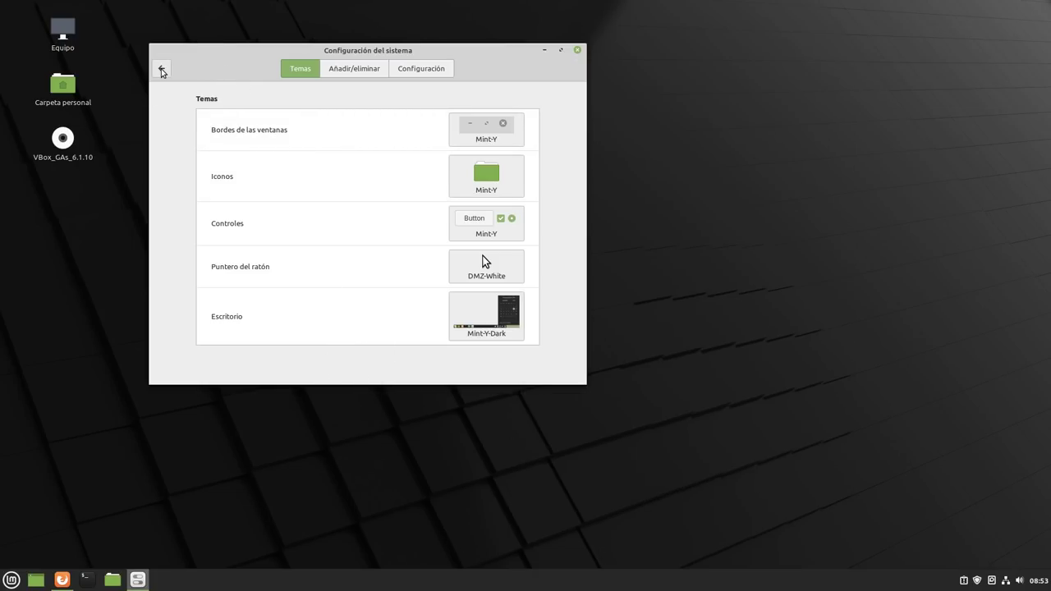
{"action": "left_click", "coordinate": [161, 69]}
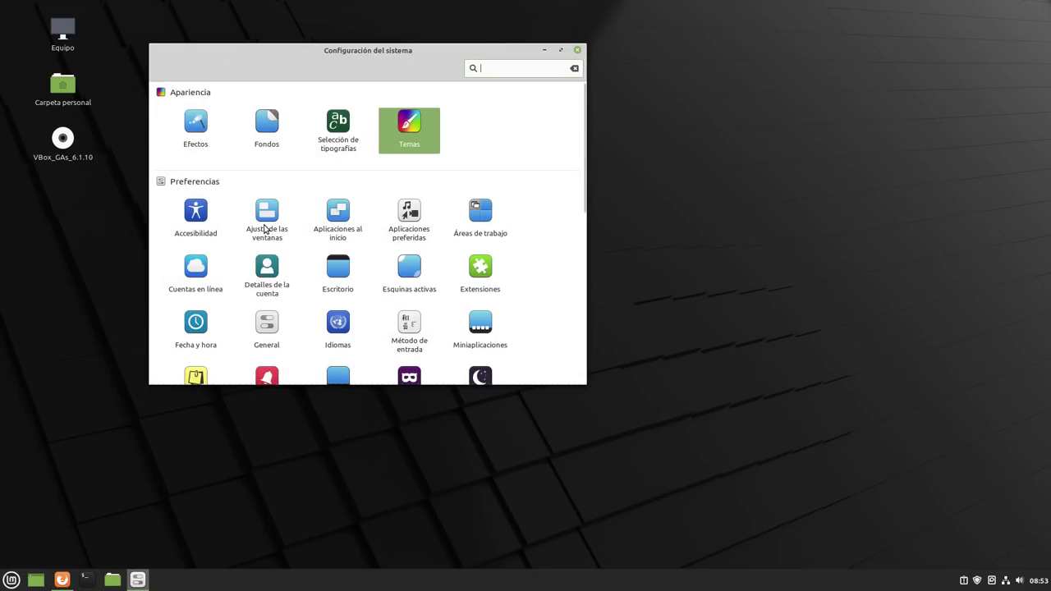
Browse the Linux Mint and Ulyana wallpaper collections in Fondos, and return to the settings overview.
{"action": "left_click", "coordinate": [265, 119]}
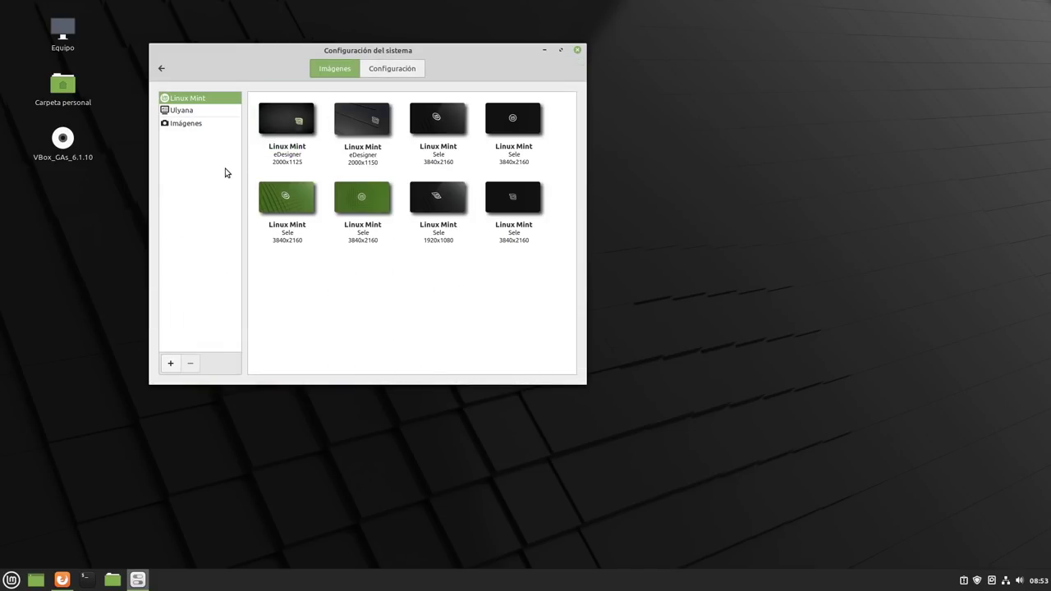
{"action": "left_click", "coordinate": [196, 110]}
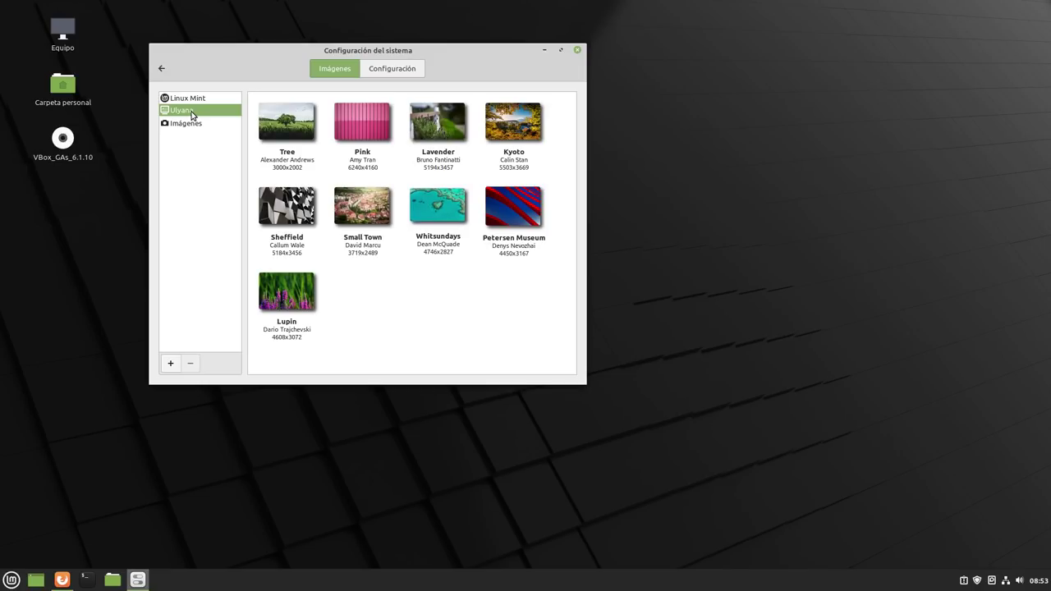
{"action": "left_click", "coordinate": [191, 100]}
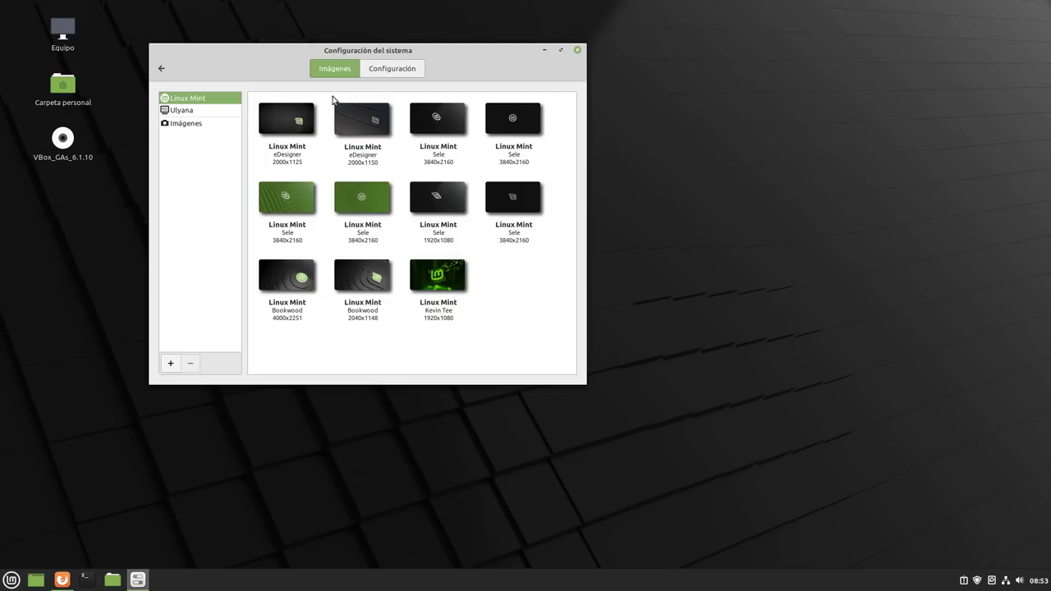
{"action": "left_click", "coordinate": [188, 113]}
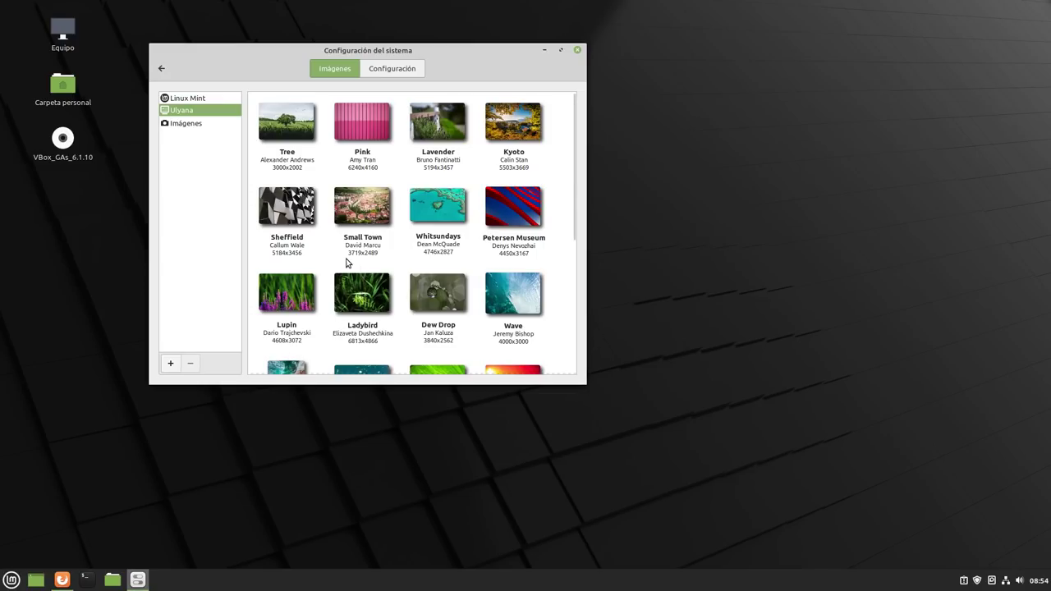
{"action": "scroll", "coordinate": [381, 294], "scroll_direction": "down", "scroll_amount": 2}
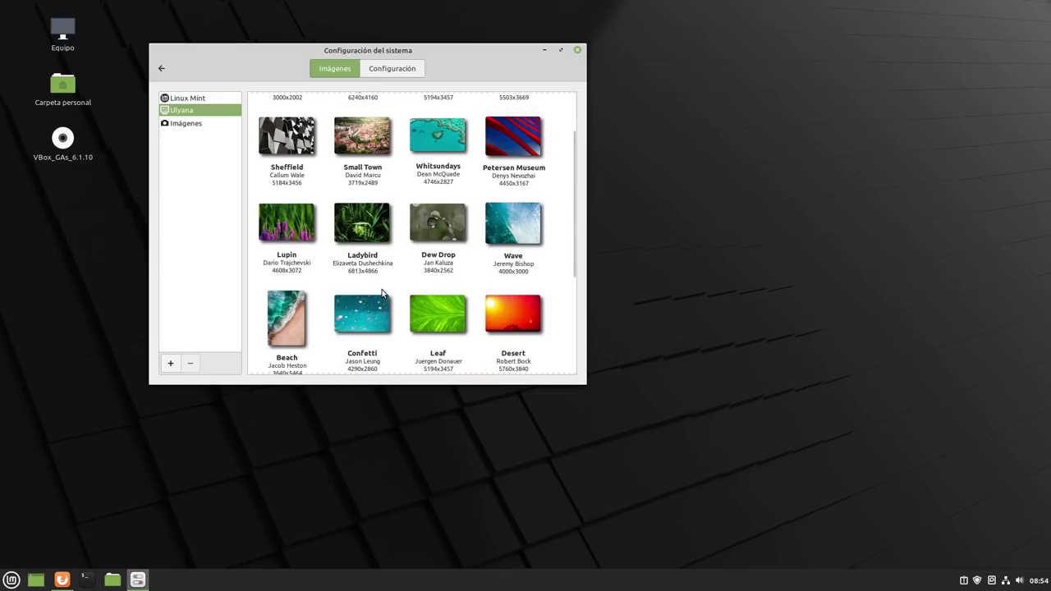
{"action": "scroll", "coordinate": [383, 292], "scroll_direction": "down", "scroll_amount": 3}
{"action": "scroll", "coordinate": [384, 291], "scroll_direction": "down", "scroll_amount": 2}
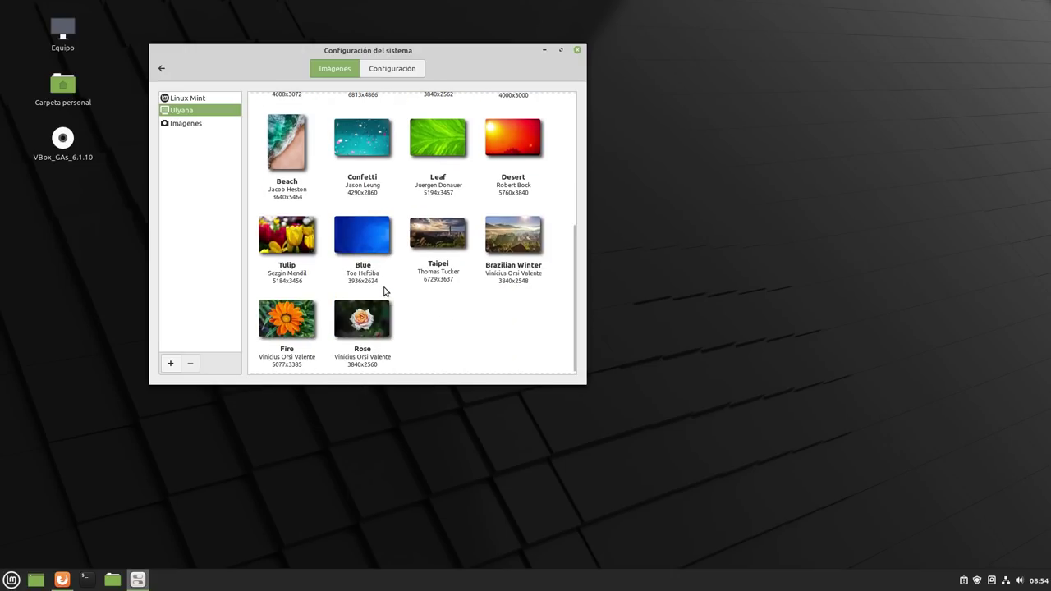
{"action": "scroll", "coordinate": [383, 281], "scroll_direction": "up", "scroll_amount": 5}
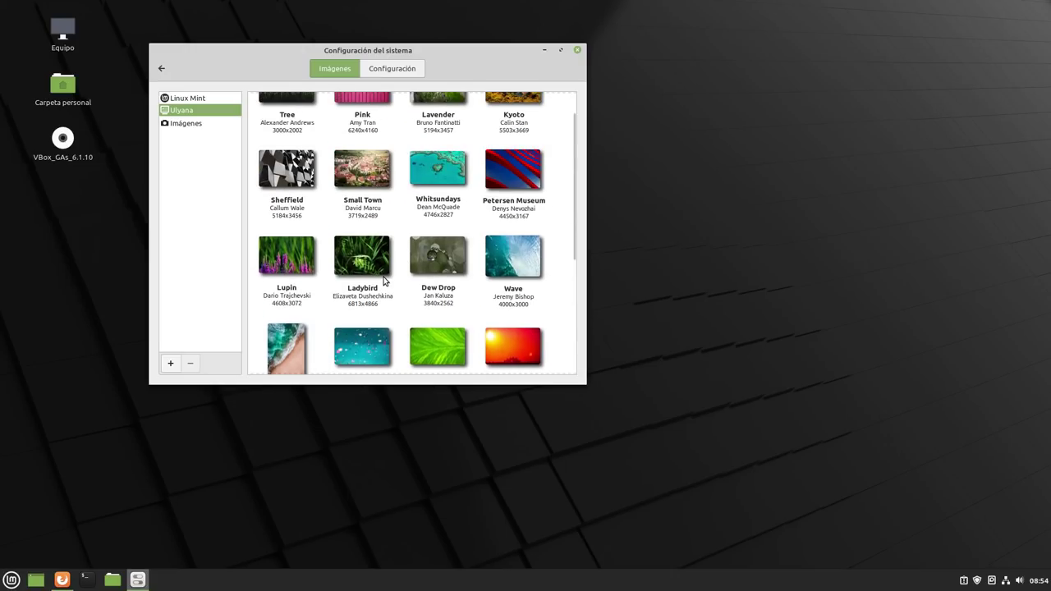
{"action": "left_click", "coordinate": [161, 69]}
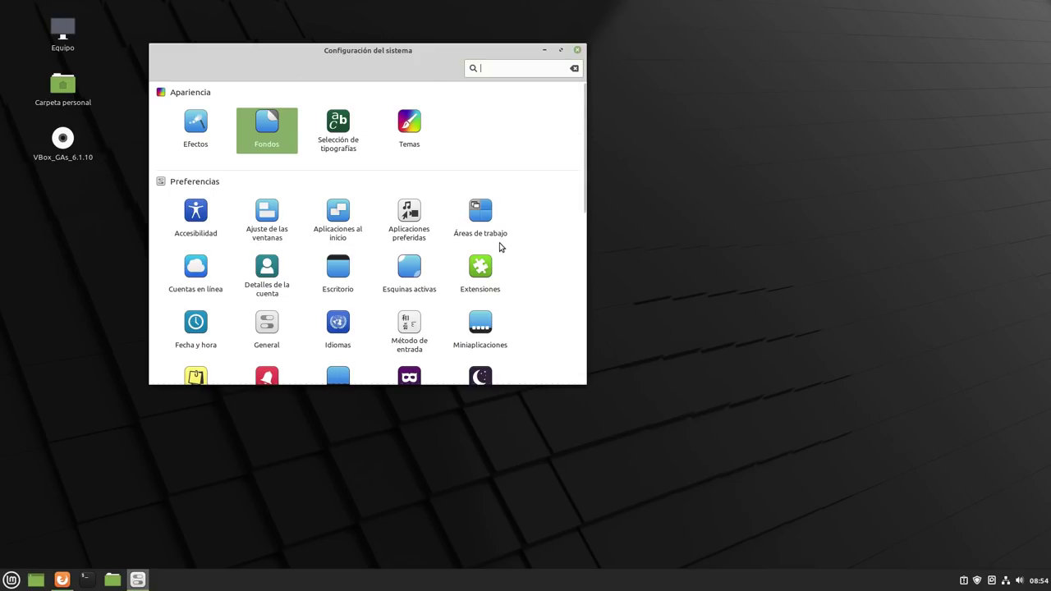
View the Información del sistema page in the Hardware settings, and return to the overview.
{"action": "scroll", "coordinate": [509, 248], "scroll_direction": "down", "scroll_amount": 2}
{"action": "scroll", "coordinate": [457, 247], "scroll_direction": "down", "scroll_amount": 6}
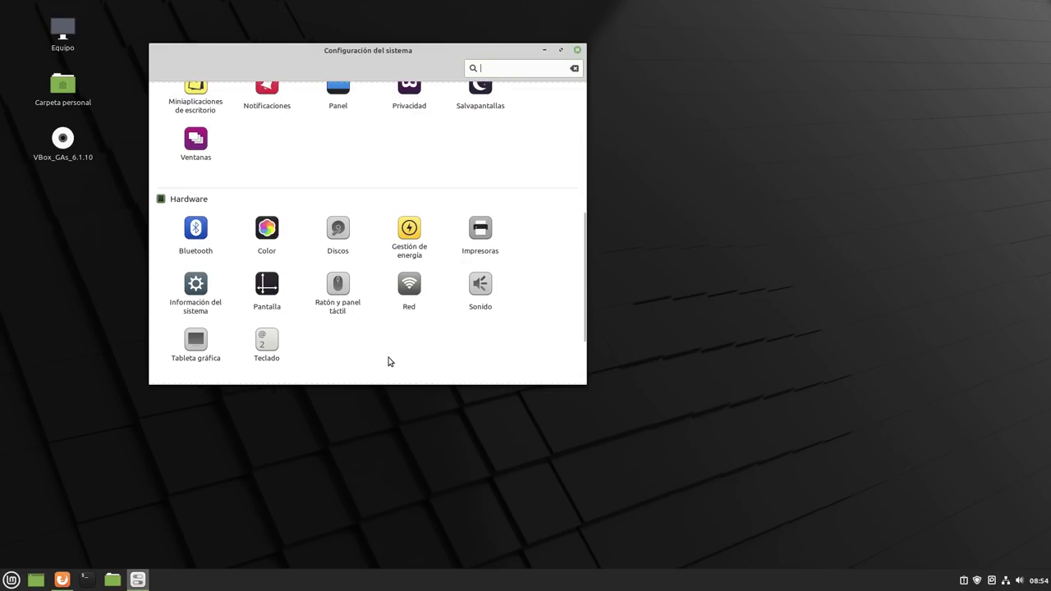
{"action": "left_click", "coordinate": [204, 286]}
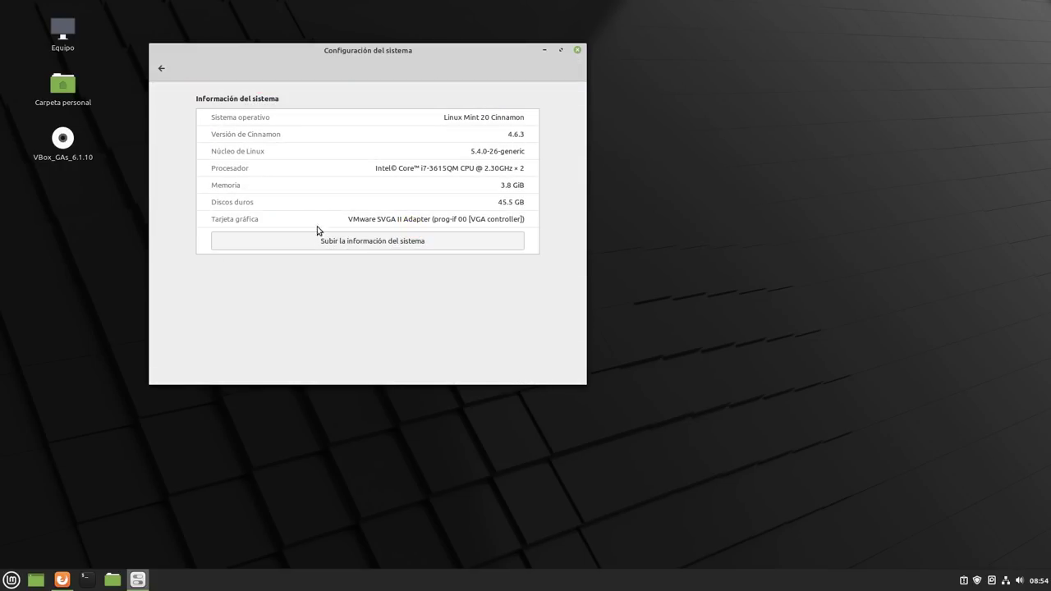
{"action": "left_click", "coordinate": [165, 75]}
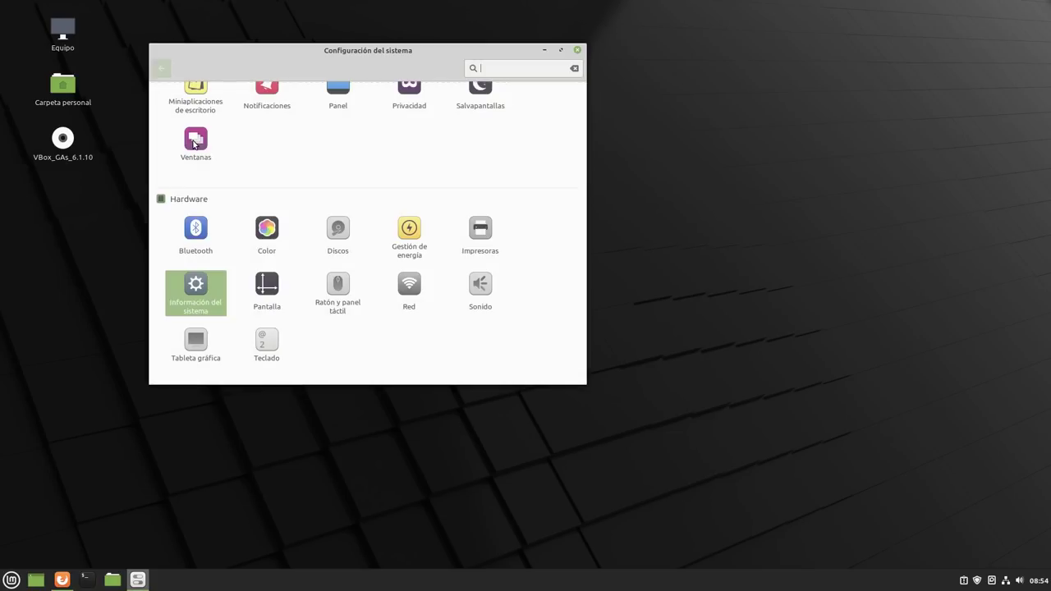
Look over the Hardware, Administración and Preferencias settings, and close Configuración del sistema.
{"action": "scroll", "coordinate": [329, 334], "scroll_direction": "down", "scroll_amount": 2}
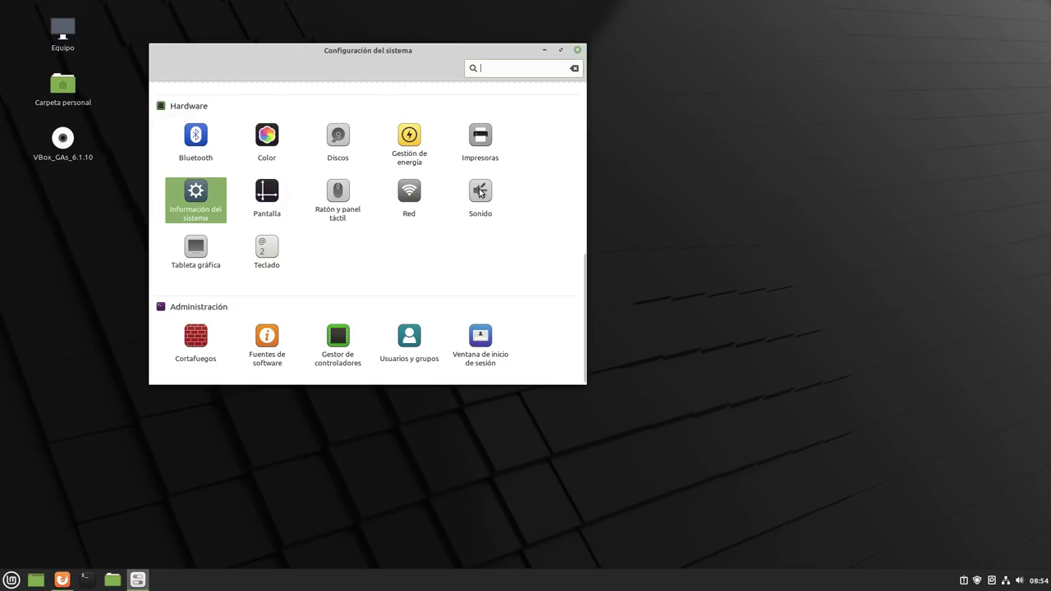
{"action": "scroll", "coordinate": [321, 278], "scroll_direction": "up", "scroll_amount": 5}
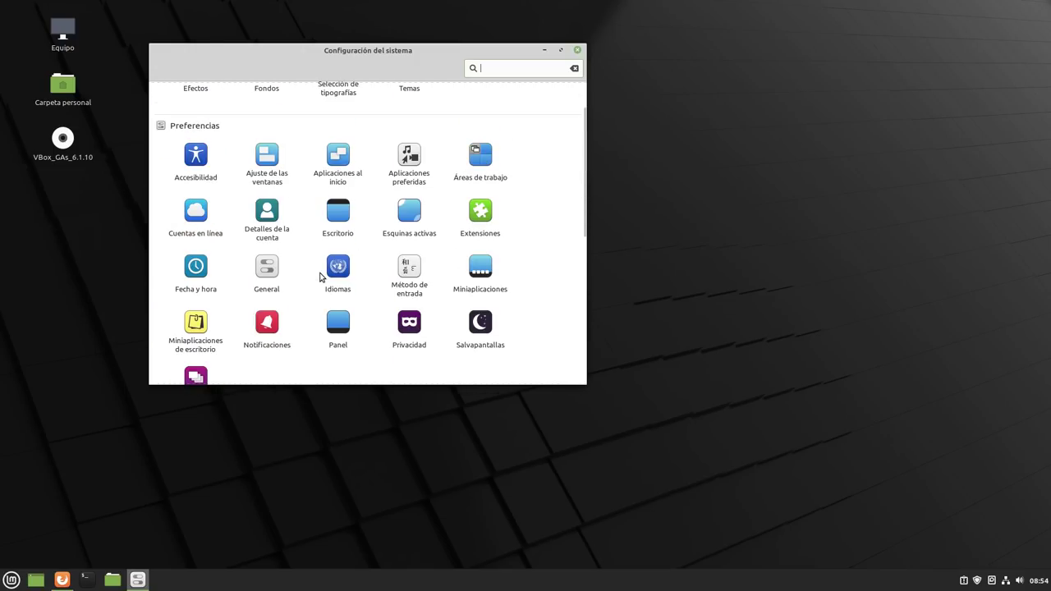
{"action": "left_click_drag", "start_coordinate": [405, 57], "coordinate": [419, 60]}
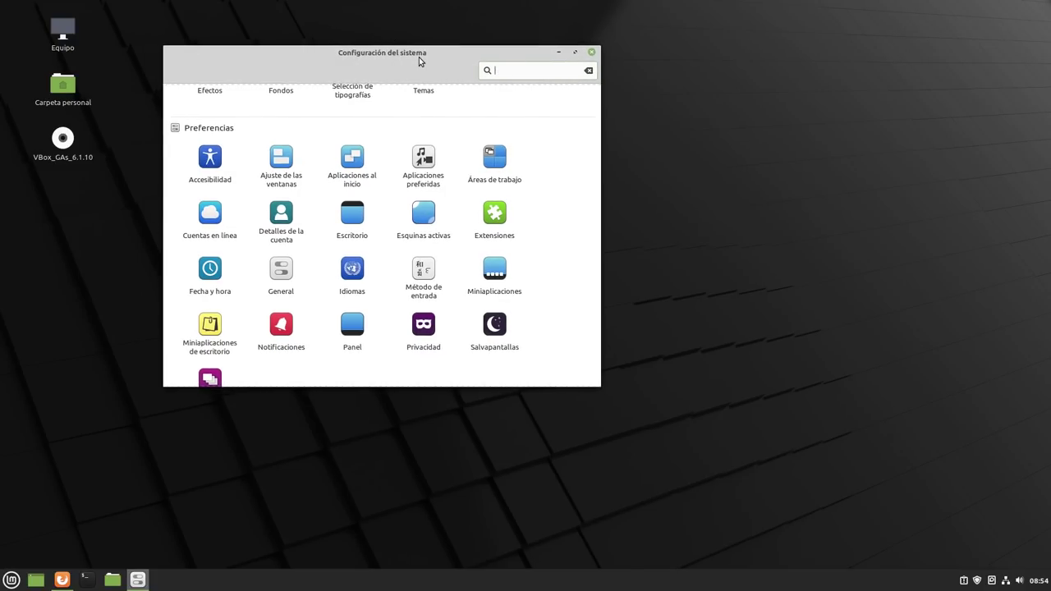
{"action": "left_click", "coordinate": [590, 53]}
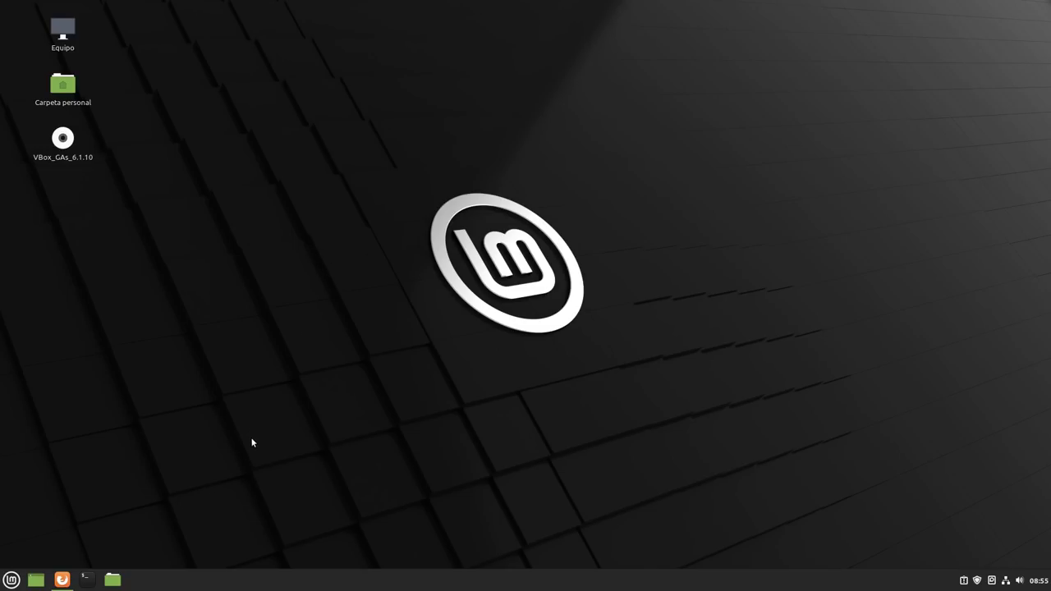
Open the personal folder in the file manager, shift its window toward the desktop icons and shrink the window.
{"action": "left_click", "coordinate": [112, 579]}
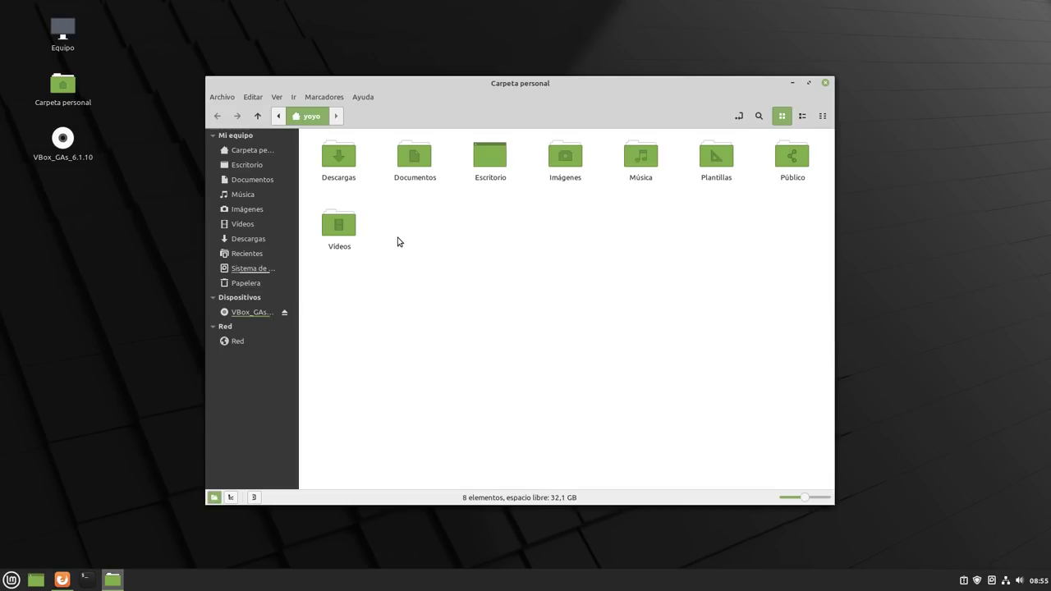
{"action": "left_click_drag", "start_coordinate": [565, 85], "coordinate": [513, 76]}
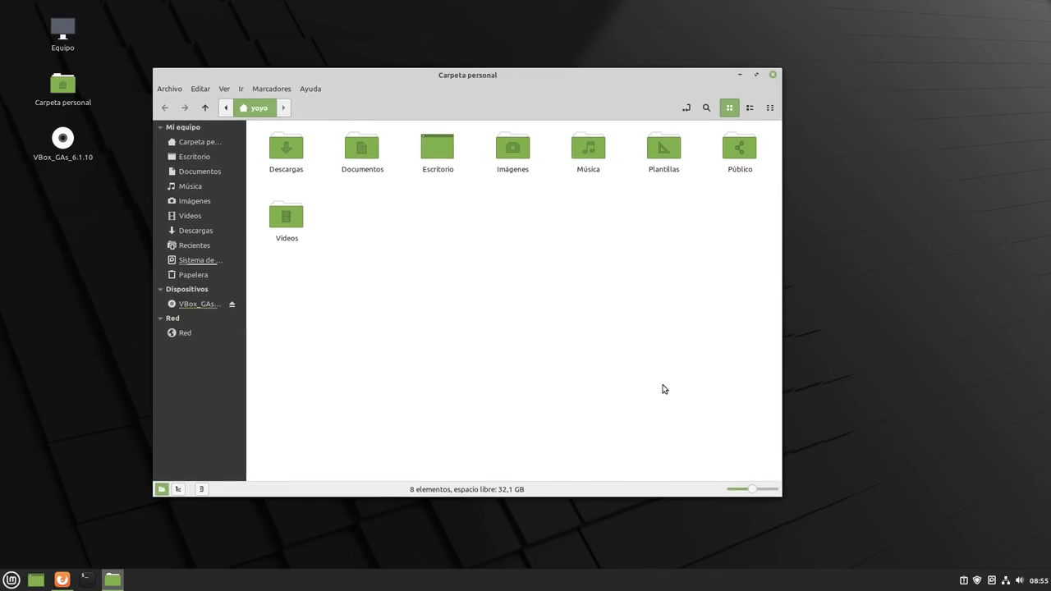
{"action": "left_click_drag", "start_coordinate": [780, 495], "coordinate": [687, 447]}
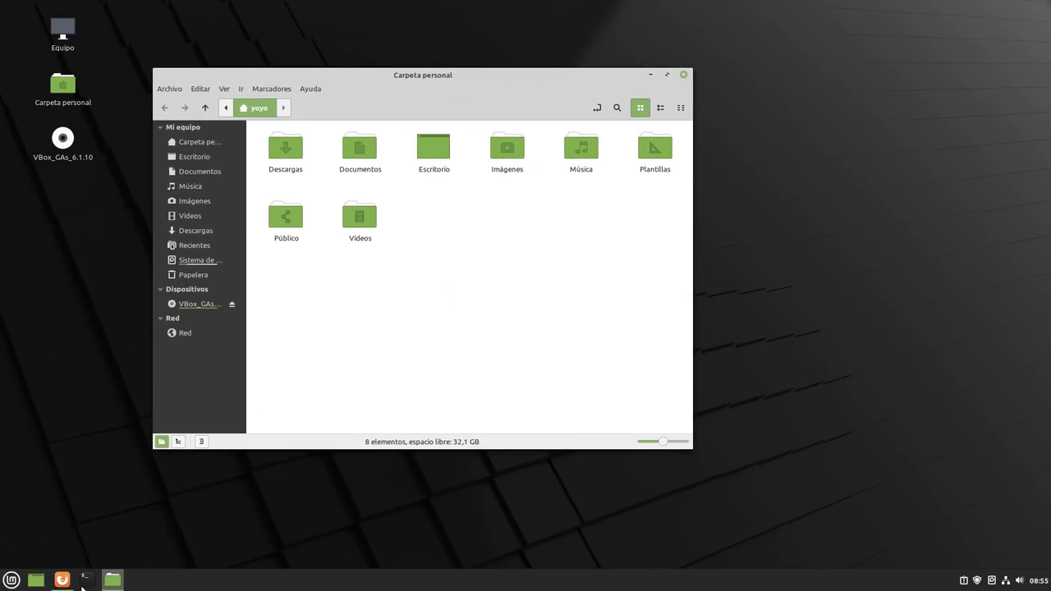
Switch to Firefox and load salmorejogeek.com in a new tab.
{"action": "left_click", "coordinate": [62, 579]}
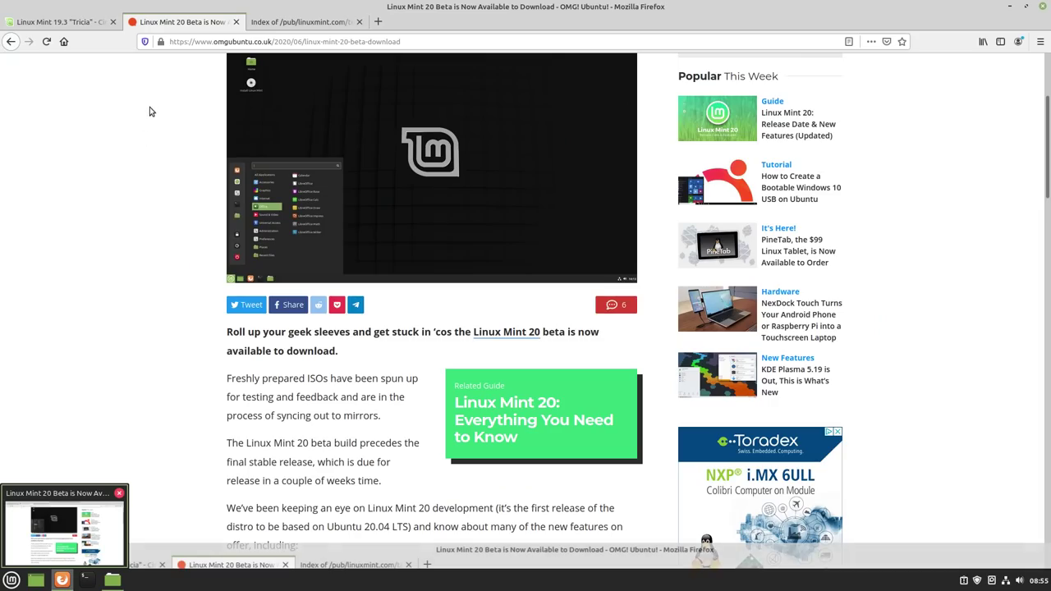
{"action": "left_click", "coordinate": [376, 28]}
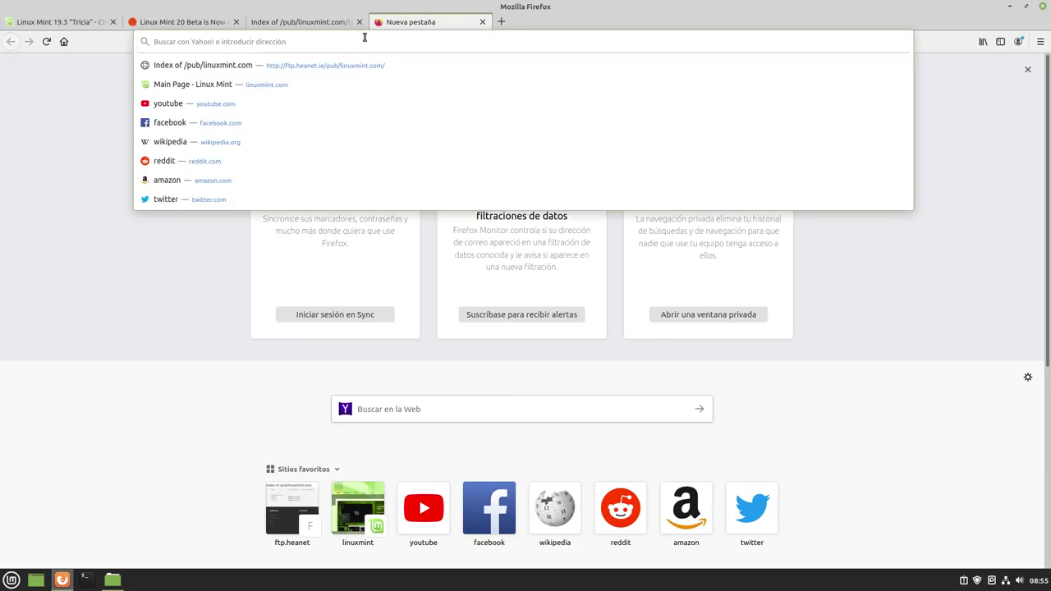
{"action": "type", "text": "sal"}
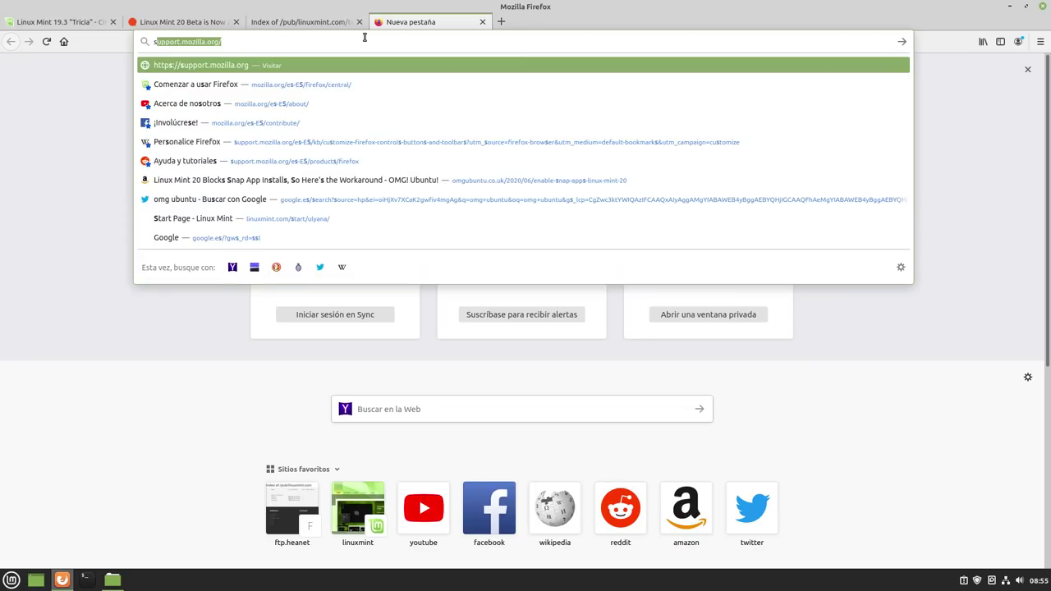
{"action": "type", "text": "morej"}
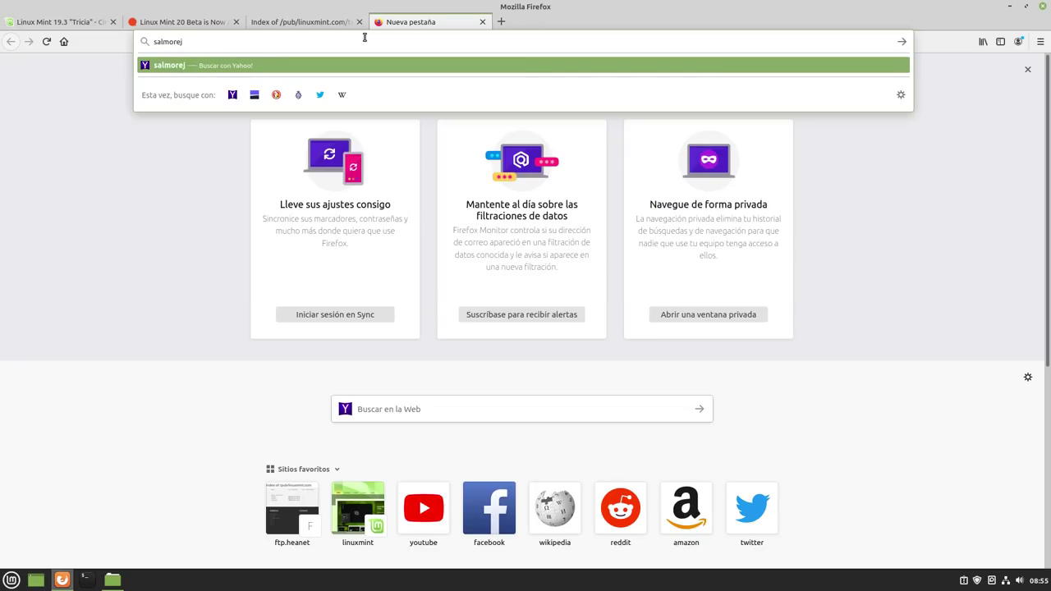
{"action": "key", "text": "BackSpace"}
{"action": "type", "text": "jo."}
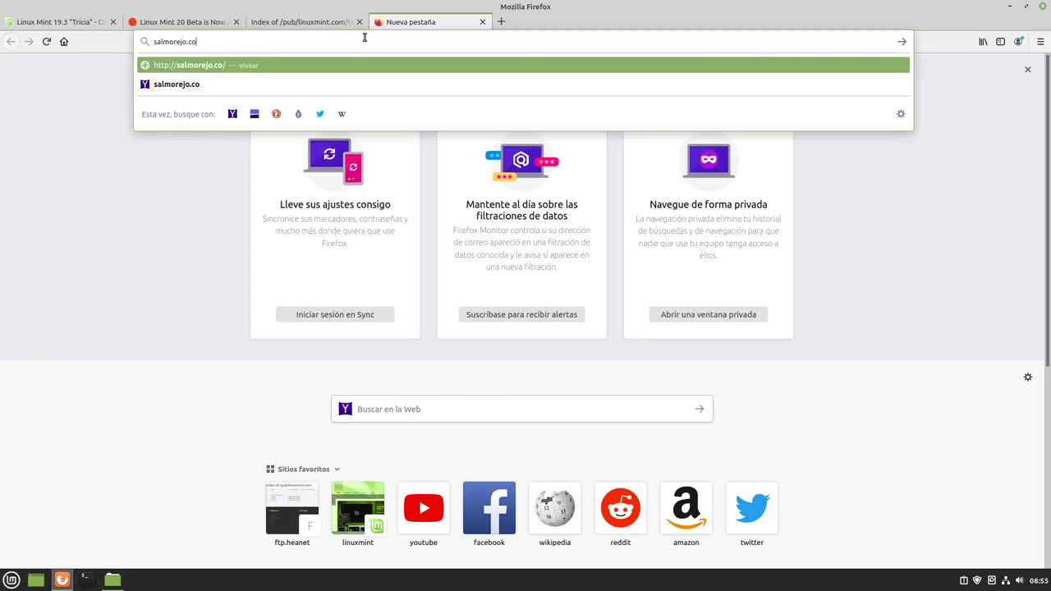
{"action": "key", "text": "BackSpace"}
{"action": "type", "text": "geek."}
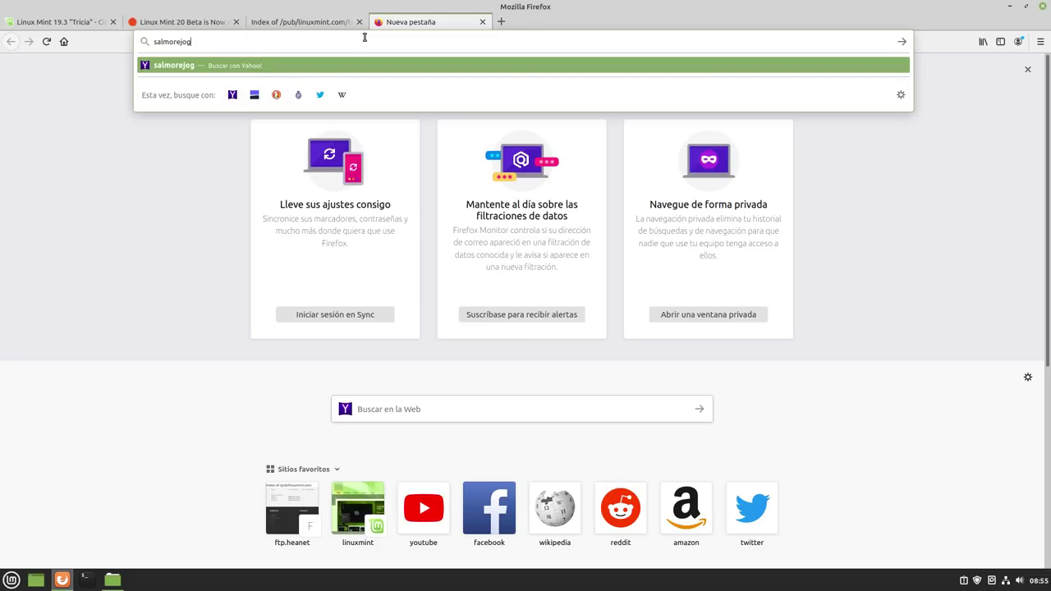
{"action": "type", "text": "com"}
{"action": "key", "text": "Return"}
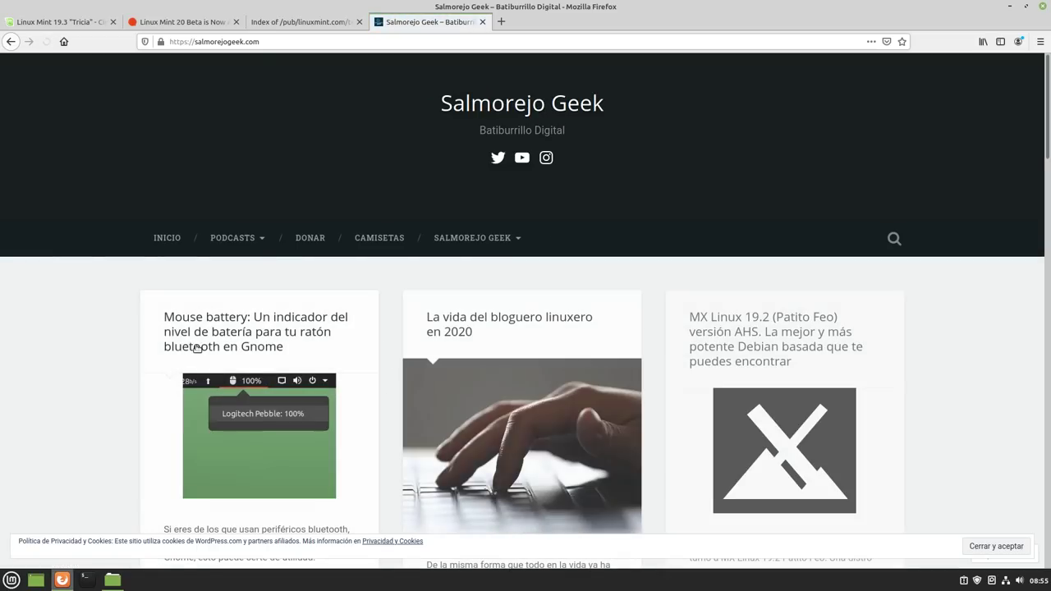
Find the Salmorejo Geek post about Linux Mint fighting Ubuntu's SNAP, open it and look through its text.
{"action": "scroll", "coordinate": [138, 367], "scroll_direction": "down", "scroll_amount": 5}
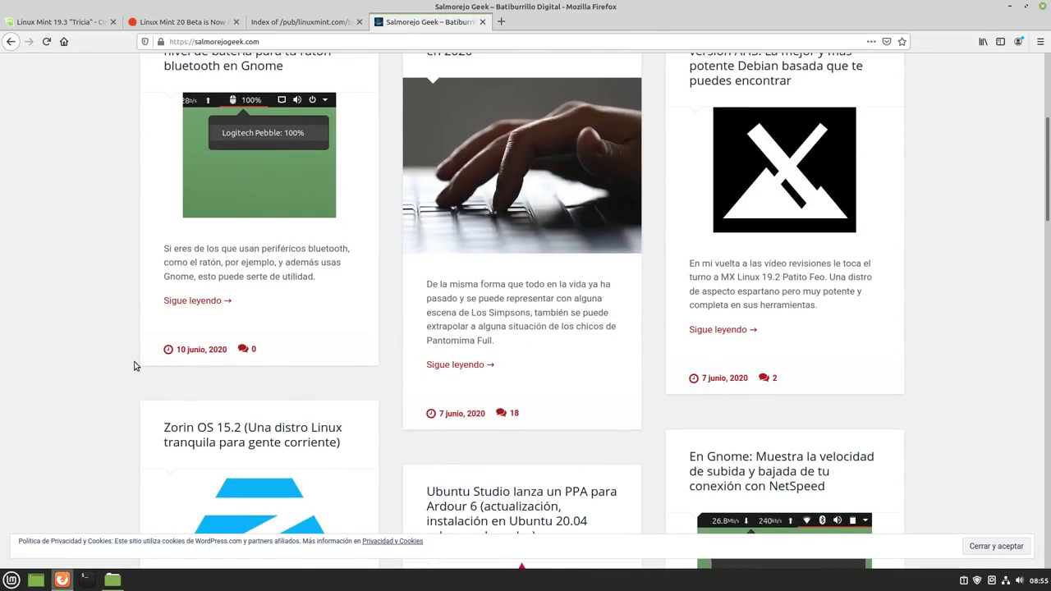
{"action": "scroll", "coordinate": [138, 367], "scroll_direction": "down", "scroll_amount": 4}
{"action": "scroll", "coordinate": [138, 367], "scroll_direction": "down", "scroll_amount": 10}
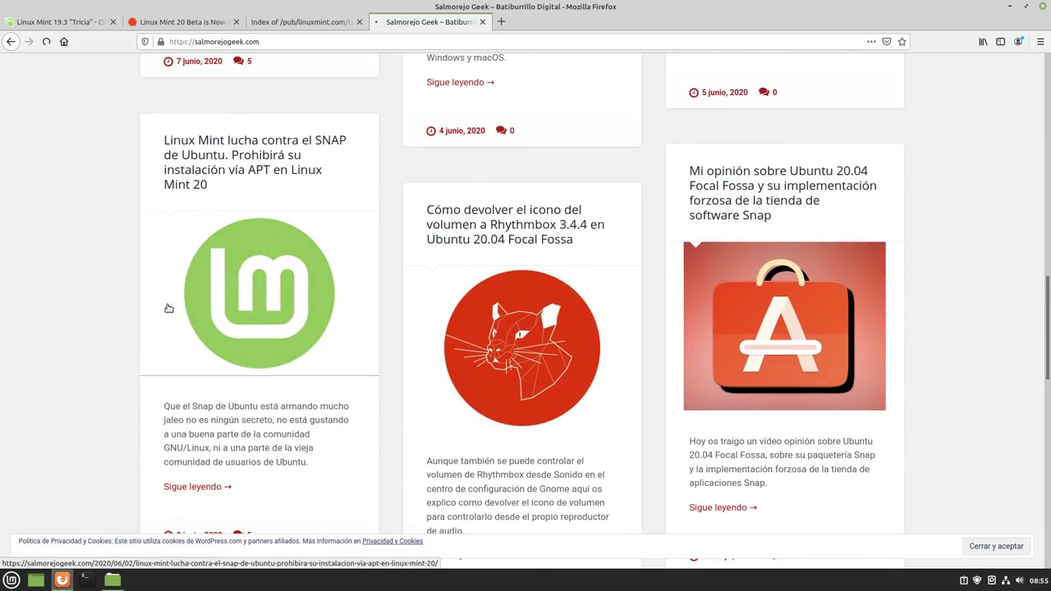
{"action": "left_click", "coordinate": [188, 298]}
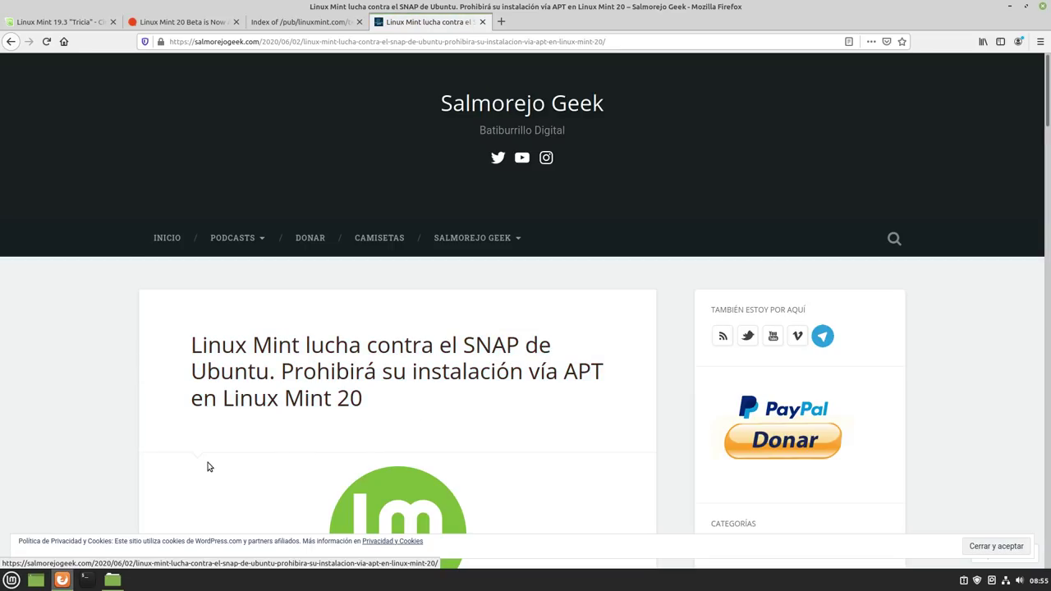
{"action": "scroll", "coordinate": [99, 455], "scroll_direction": "down", "scroll_amount": 3}
{"action": "scroll", "coordinate": [161, 464], "scroll_direction": "down", "scroll_amount": 10}
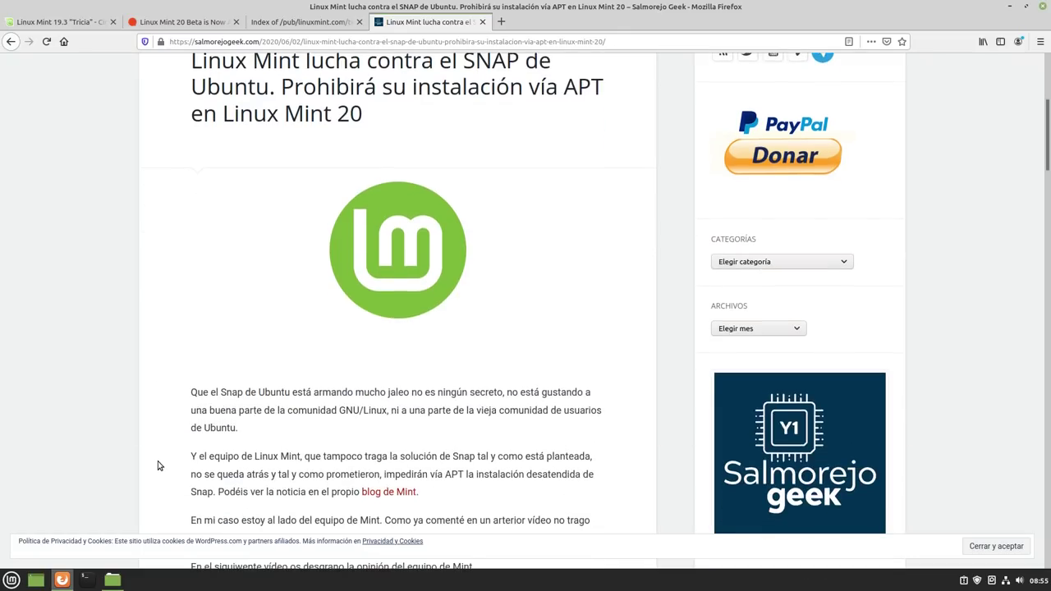
Open the post's embedded video on YouTube, decline the YouTube Premium trial, and pause the video.
{"action": "left_click", "coordinate": [283, 296]}
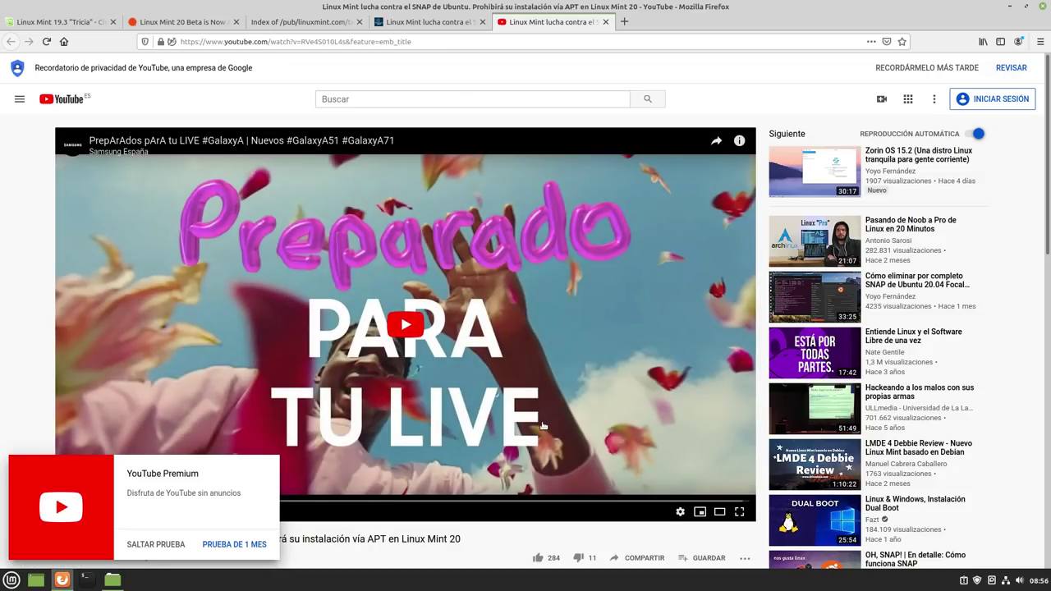
{"action": "left_click", "coordinate": [164, 545]}
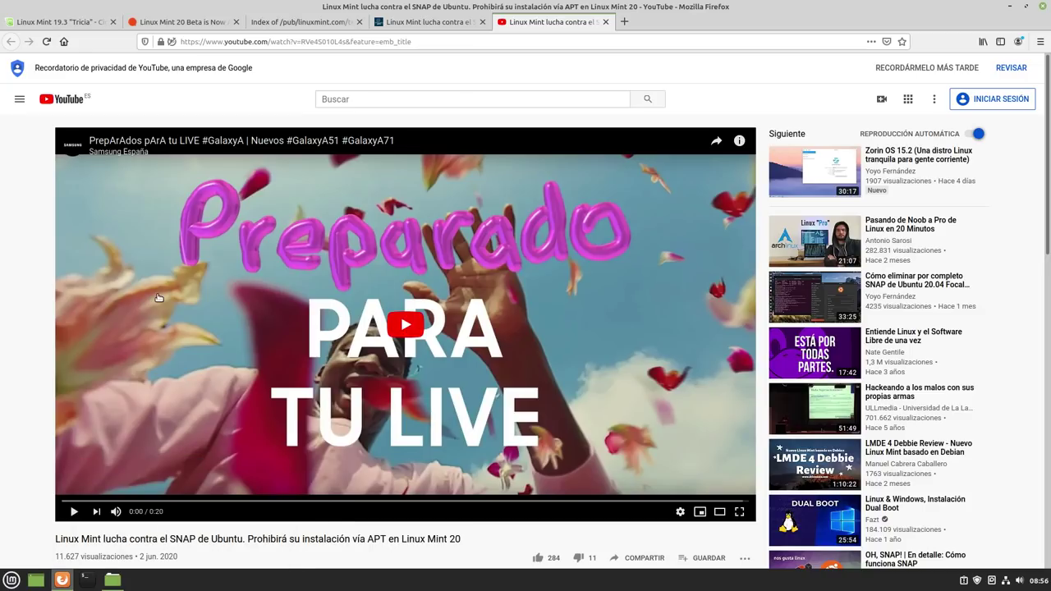
{"action": "scroll", "coordinate": [156, 294], "scroll_direction": "down", "scroll_amount": 5}
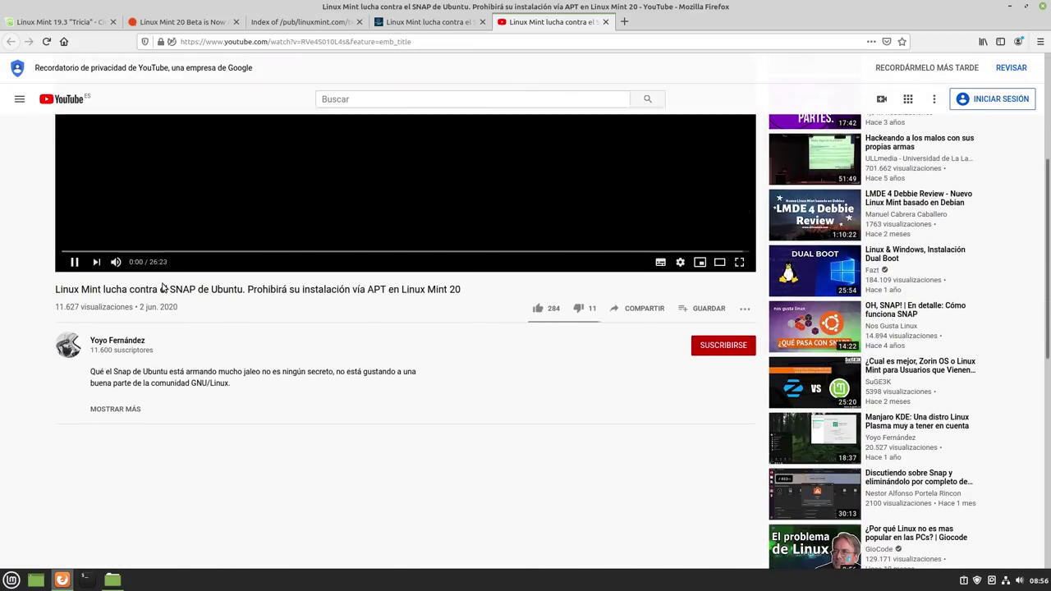
{"action": "scroll", "coordinate": [235, 304], "scroll_direction": "up", "scroll_amount": 5}
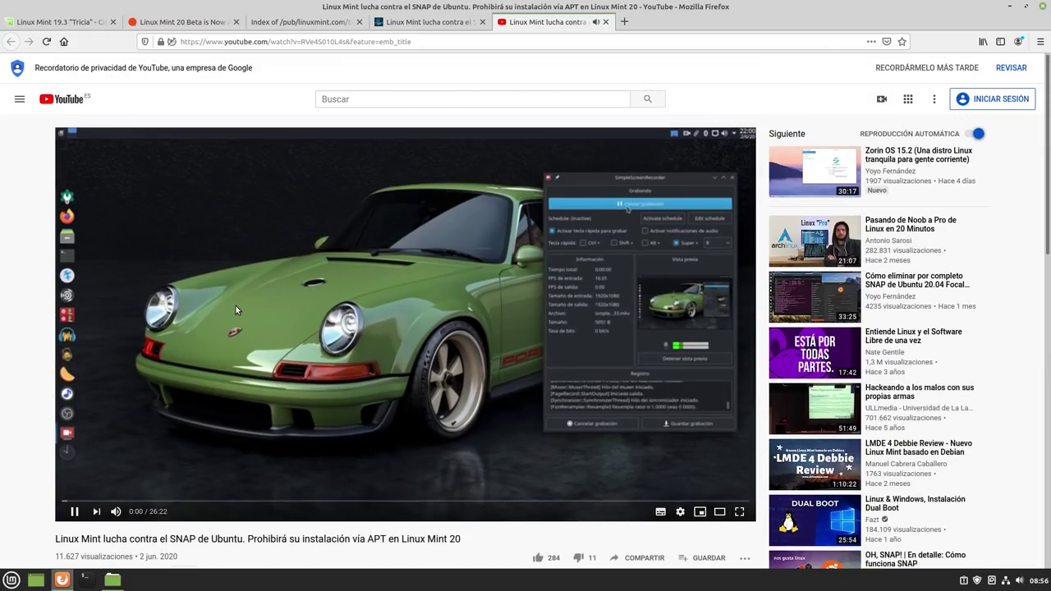
{"action": "left_click", "coordinate": [74, 510]}
{"action": "scroll", "coordinate": [82, 460], "scroll_direction": "down", "scroll_amount": 1}
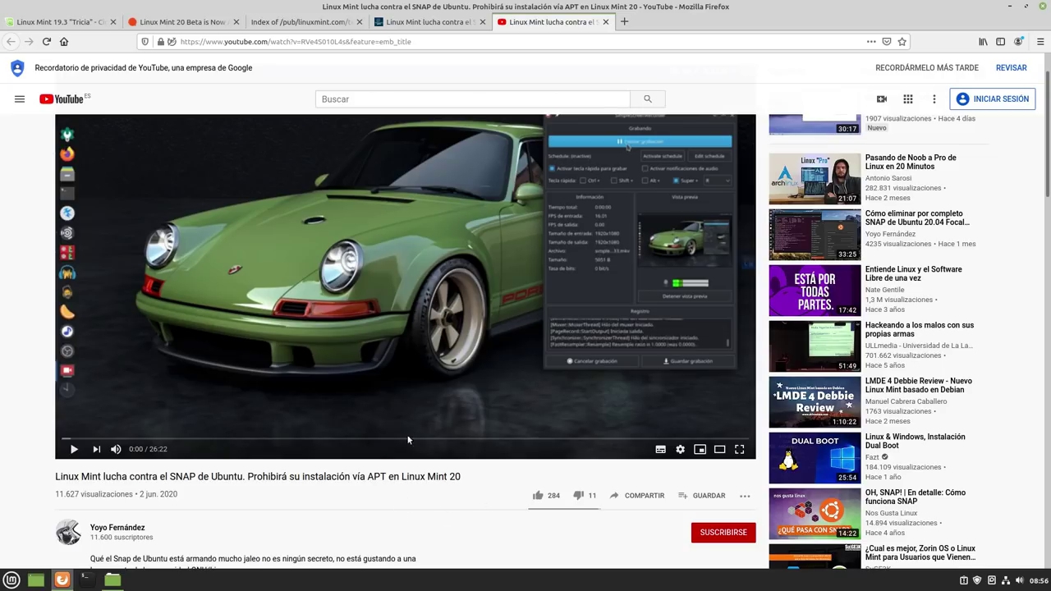
Load muylinux.com in another new browser tab.
{"action": "left_click", "coordinate": [624, 22]}
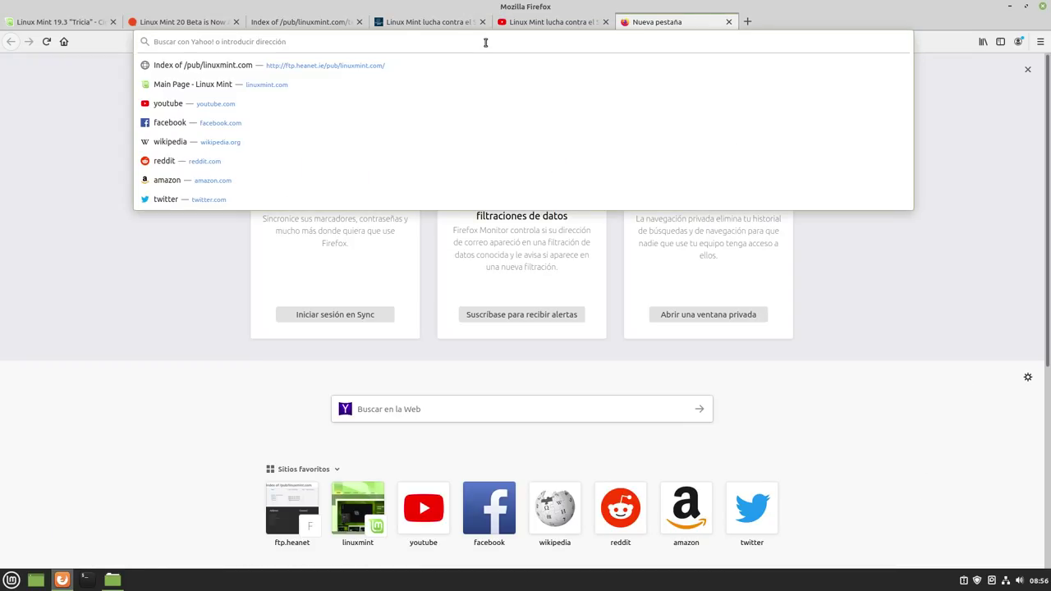
{"action": "type", "text": "muylin"}
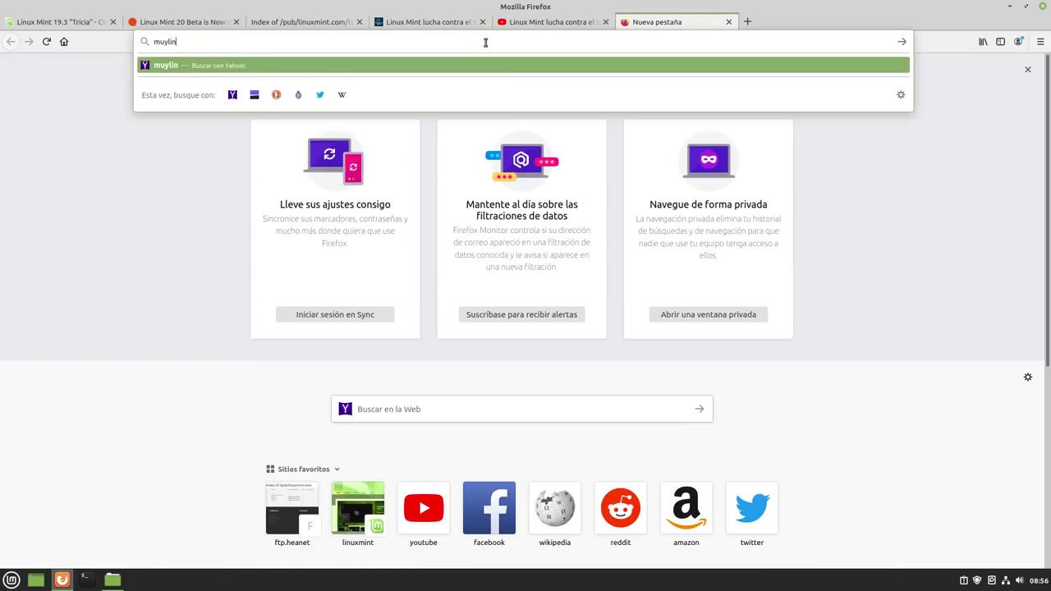
{"action": "type", "text": "ux.com"}
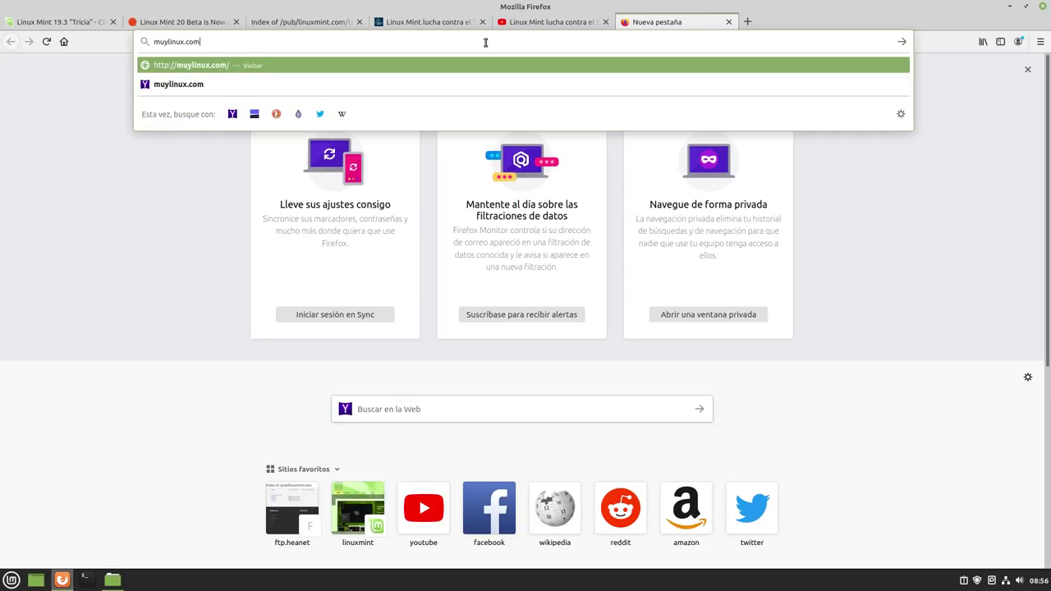
{"action": "key", "text": "Return"}
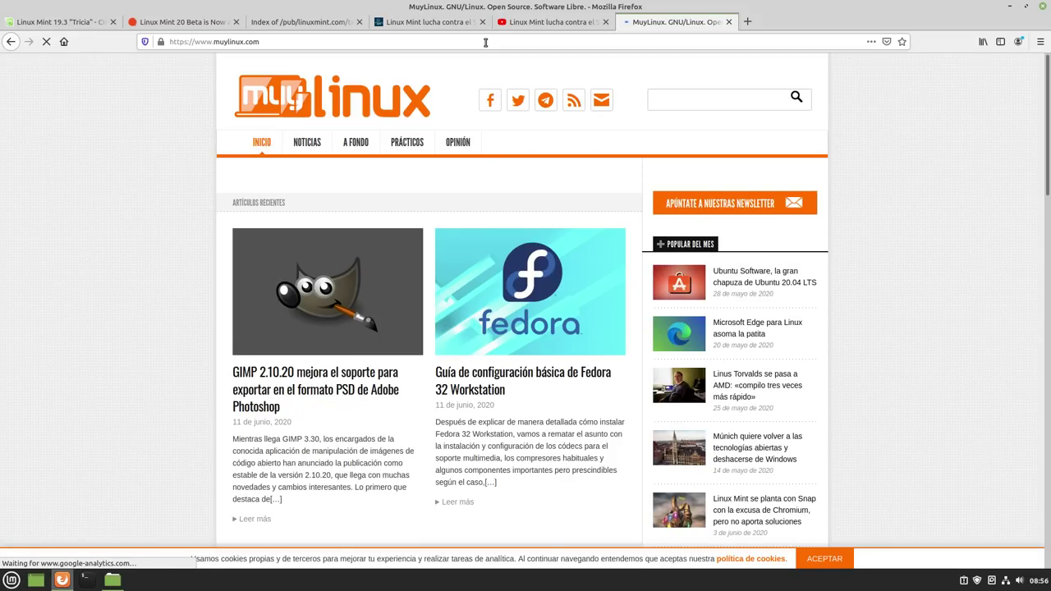
Open the MuyLinux article "Ubuntu tiende la mano a Linux Mint para hablar sobre Snap", read it through and return to its beginning.
{"action": "scroll", "coordinate": [158, 234], "scroll_direction": "down", "scroll_amount": 1}
{"action": "scroll", "coordinate": [158, 235], "scroll_direction": "down", "scroll_amount": 5}
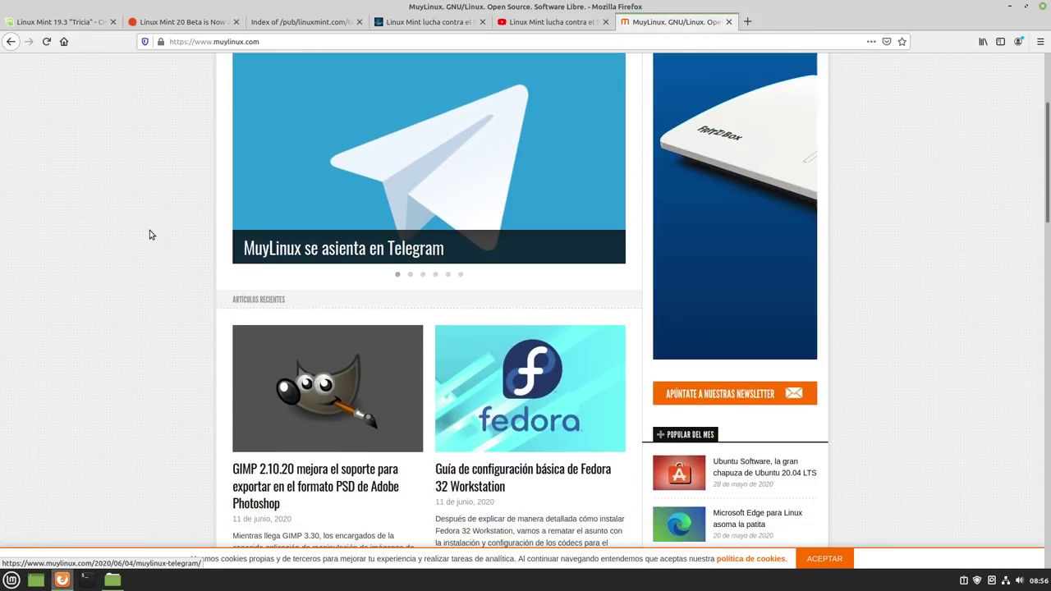
{"action": "scroll", "coordinate": [255, 244], "scroll_direction": "down", "scroll_amount": 4}
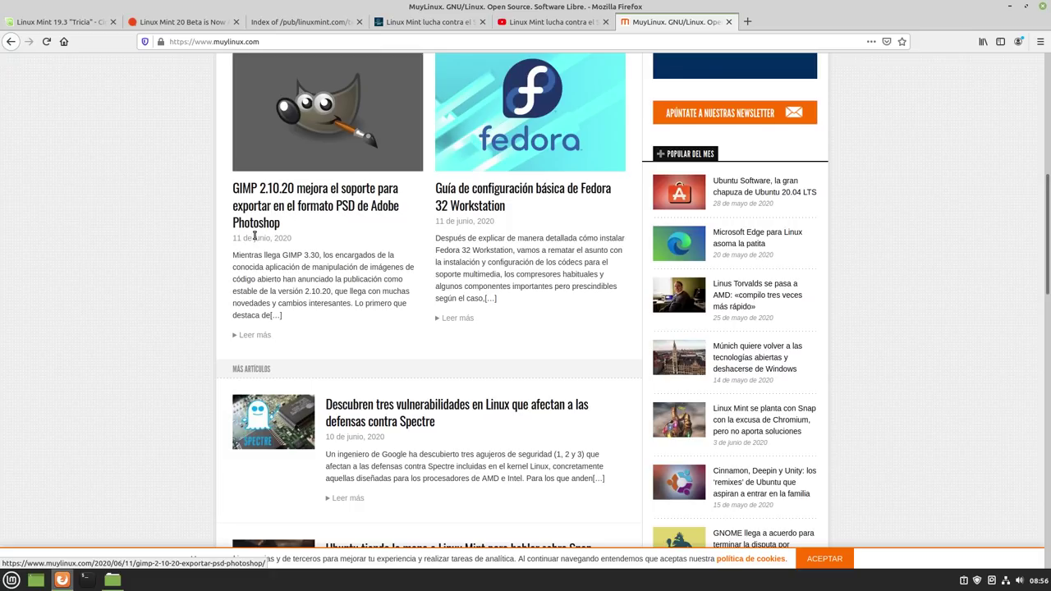
{"action": "scroll", "coordinate": [256, 235], "scroll_direction": "down", "scroll_amount": 2}
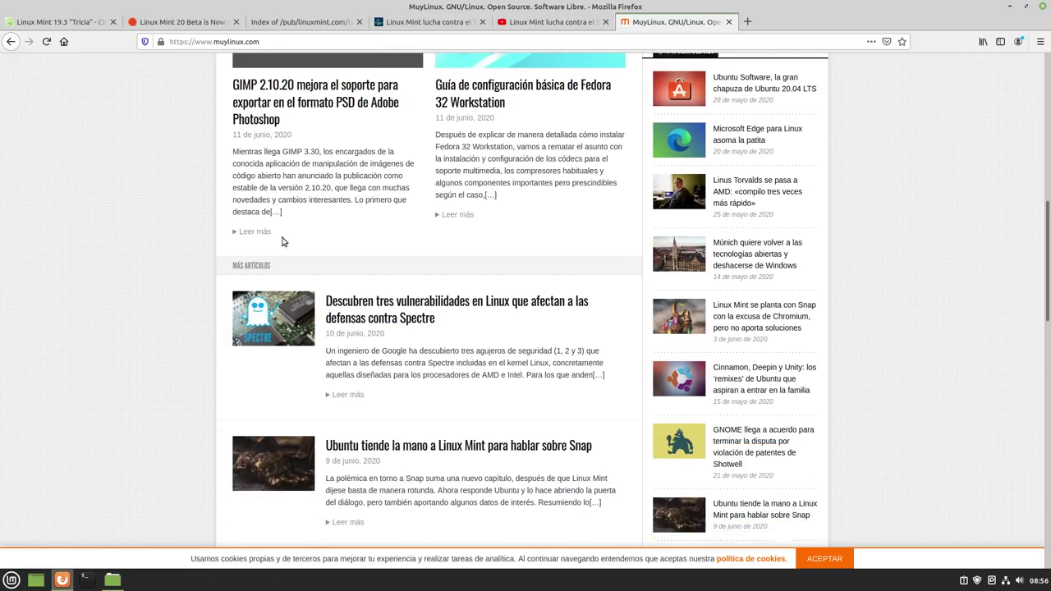
{"action": "left_click", "coordinate": [379, 363]}
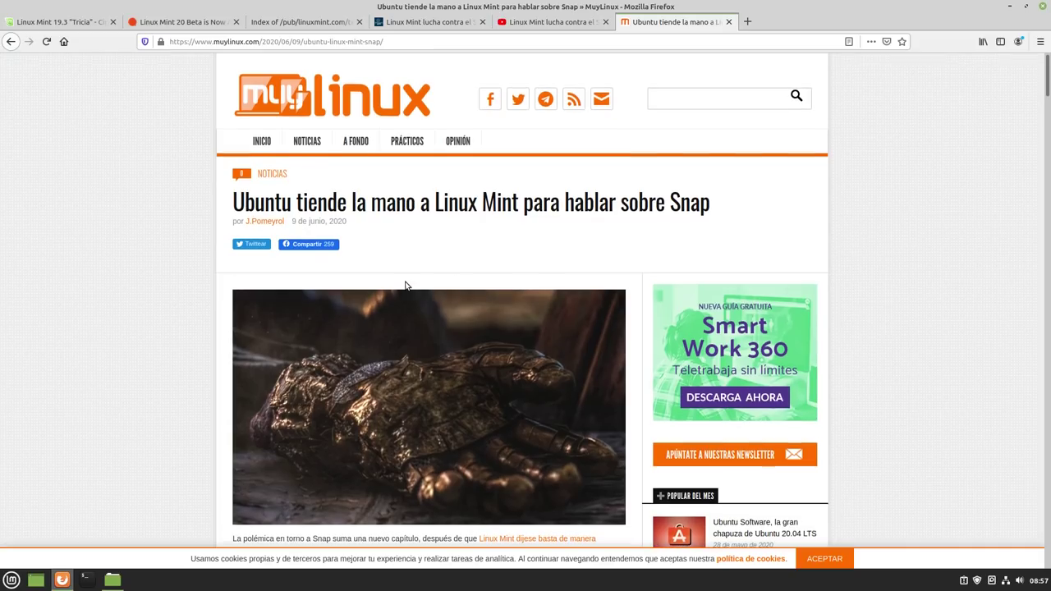
{"action": "scroll", "coordinate": [401, 285], "scroll_direction": "down", "scroll_amount": 3}
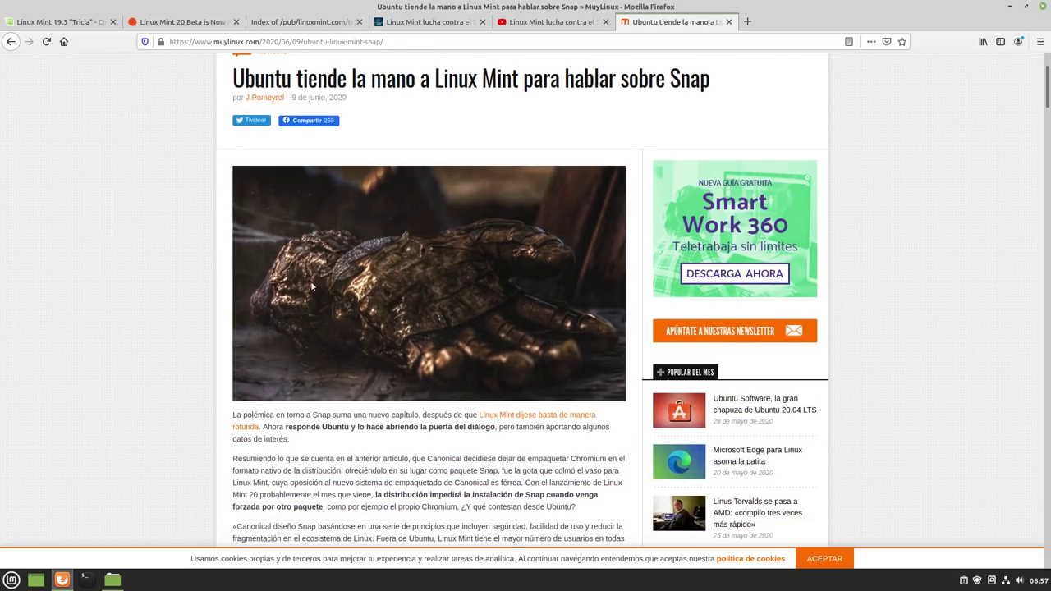
{"action": "scroll", "coordinate": [209, 353], "scroll_direction": "down", "scroll_amount": 6}
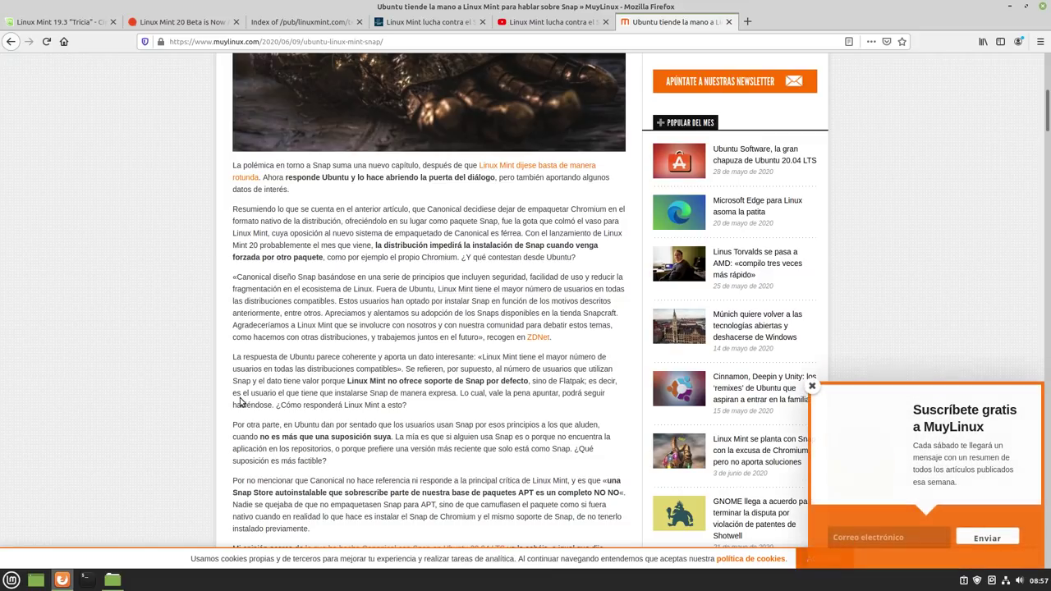
{"action": "scroll", "coordinate": [242, 403], "scroll_direction": "down", "scroll_amount": 6}
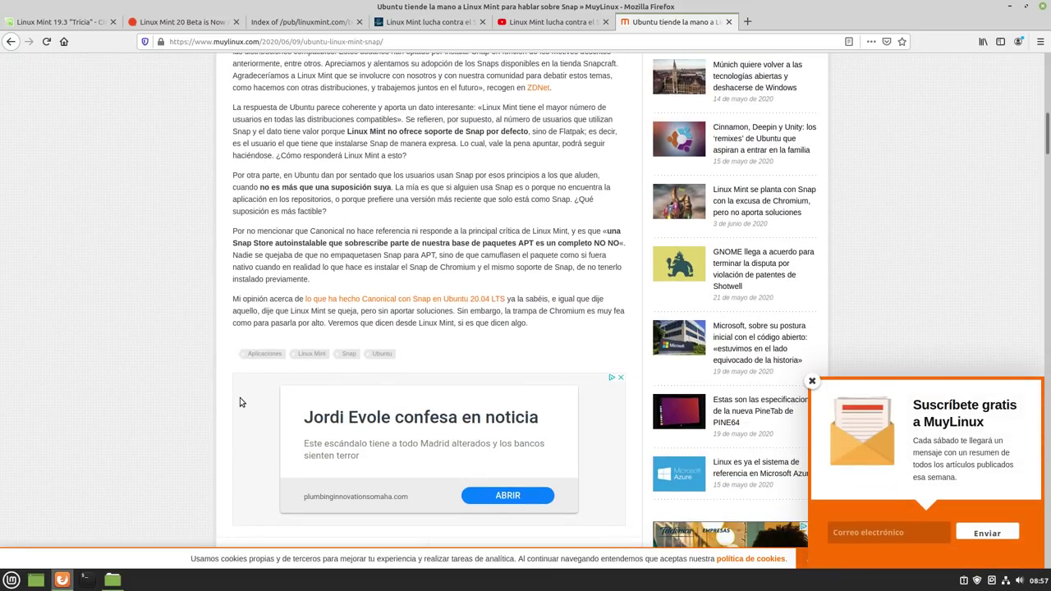
{"action": "scroll", "coordinate": [240, 401], "scroll_direction": "up", "scroll_amount": 5}
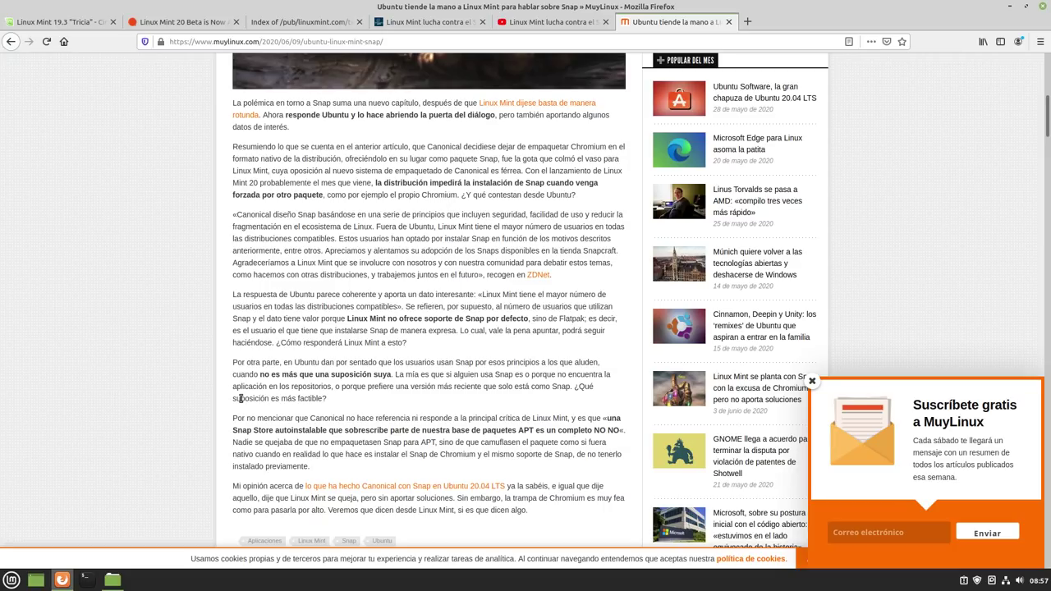
{"action": "scroll", "coordinate": [183, 393], "scroll_direction": "down", "scroll_amount": 15}
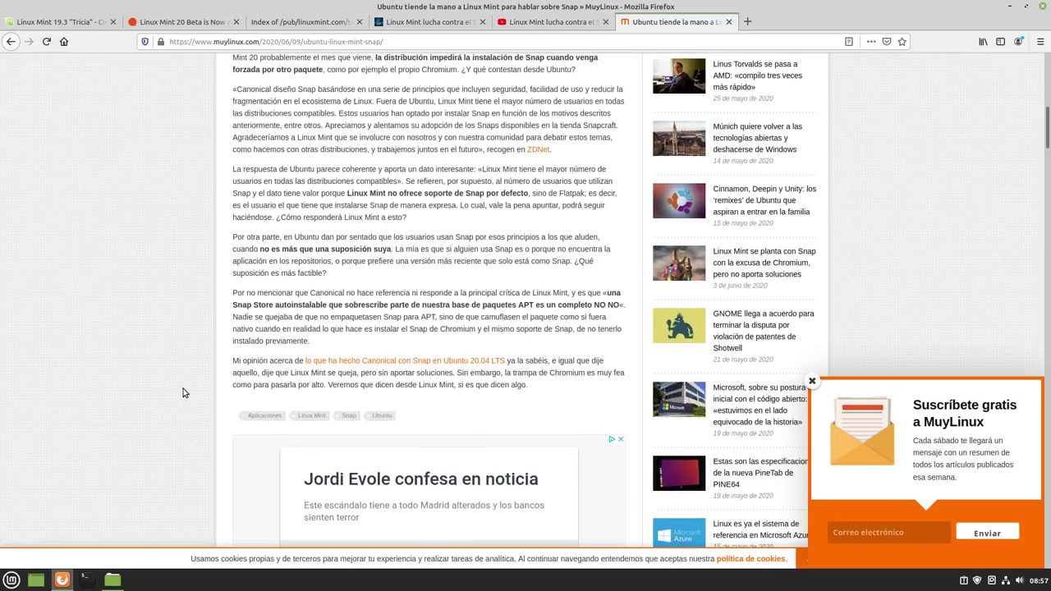
{"action": "scroll", "coordinate": [183, 394], "scroll_direction": "up", "scroll_amount": 20}
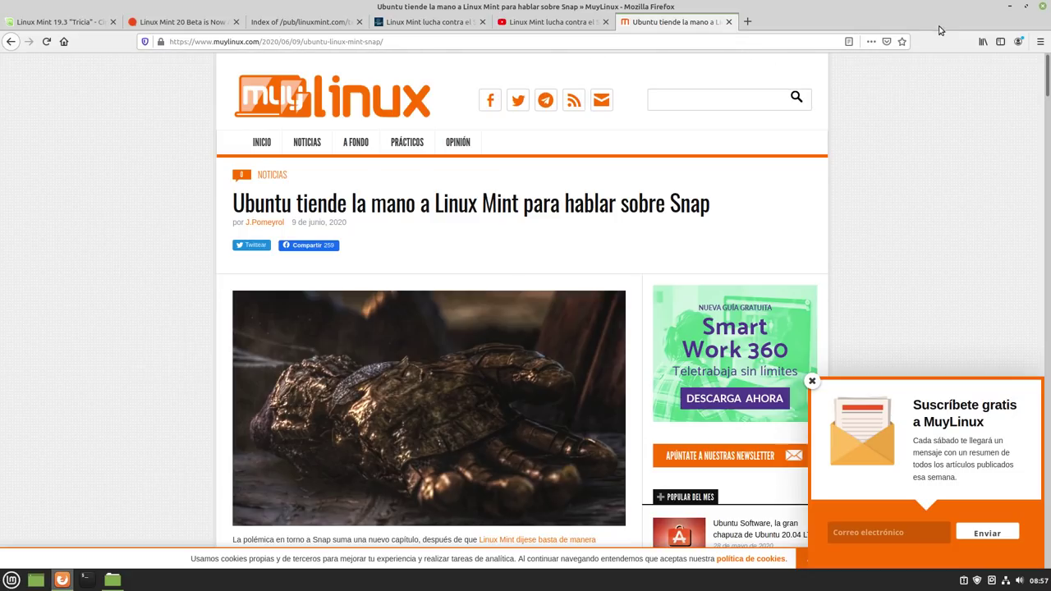
Minimize the browser and show the root of the file system in the file manager.
{"action": "left_click", "coordinate": [1008, 7]}
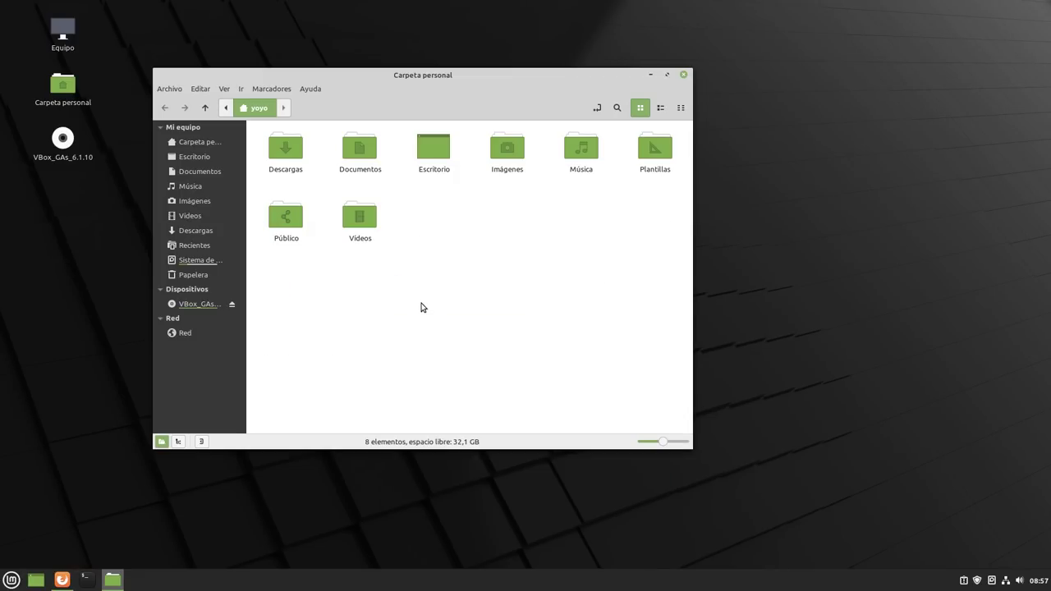
{"action": "left_click", "coordinate": [204, 261]}
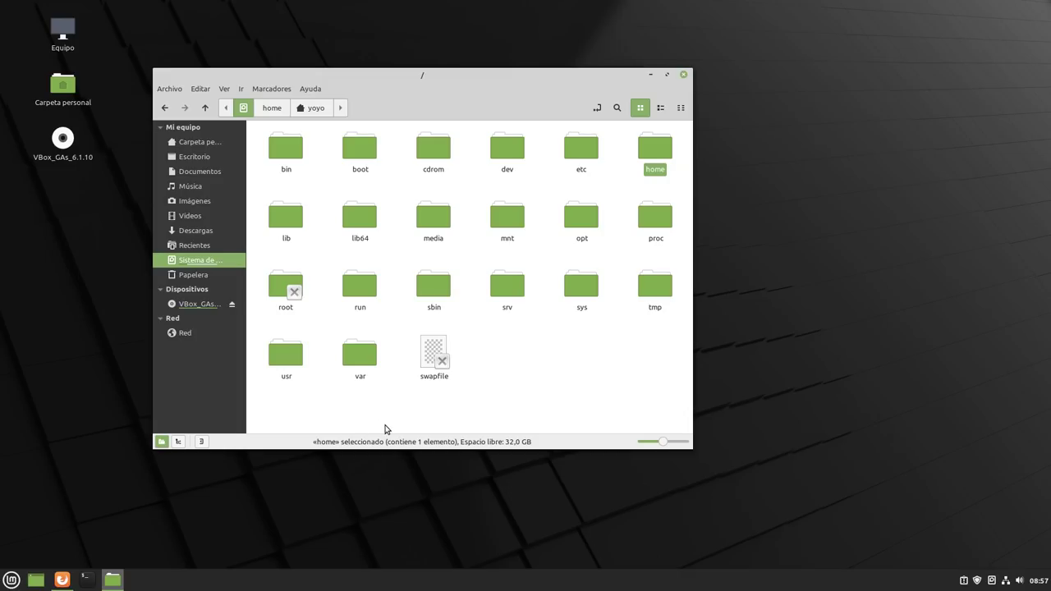
Go to the /etc/apt folder, view sources.list in the text editor and close it.
{"action": "double_click", "coordinate": [573, 148]}
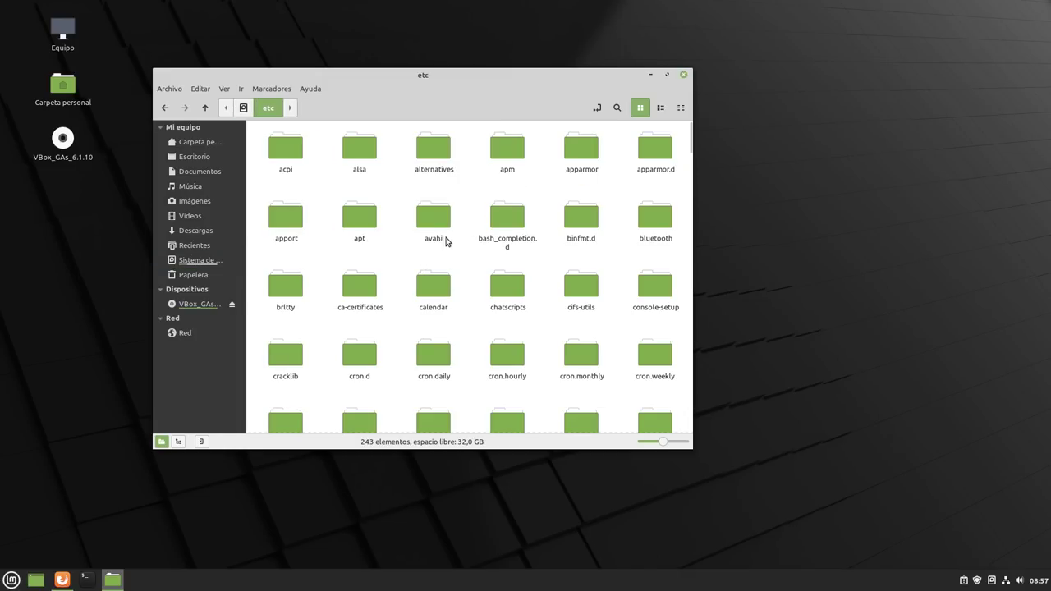
{"action": "double_click", "coordinate": [361, 218]}
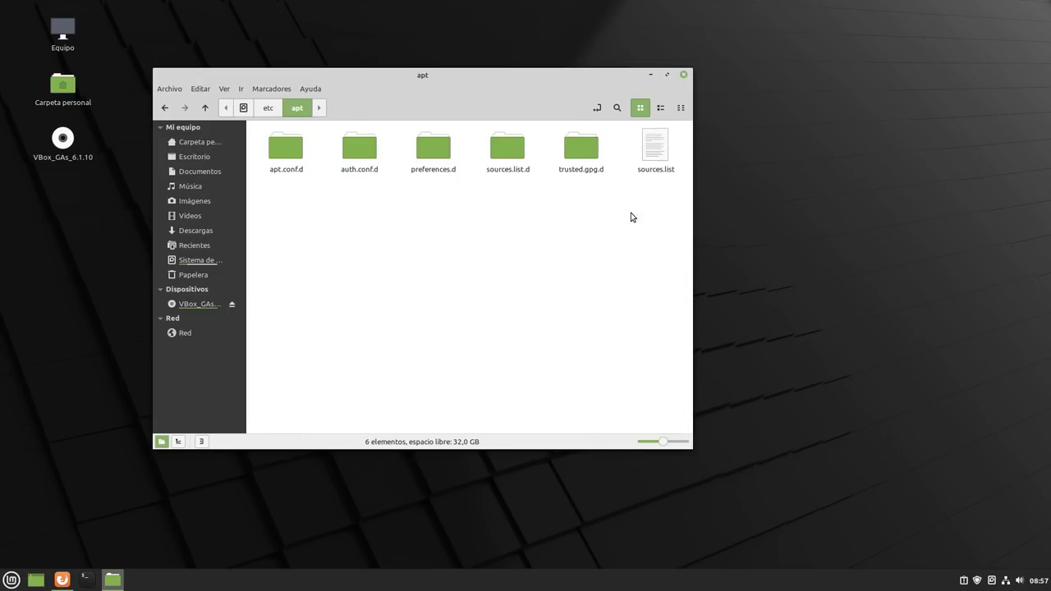
{"action": "right_click", "coordinate": [650, 149]}
{"action": "left_click", "coordinate": [678, 163]}
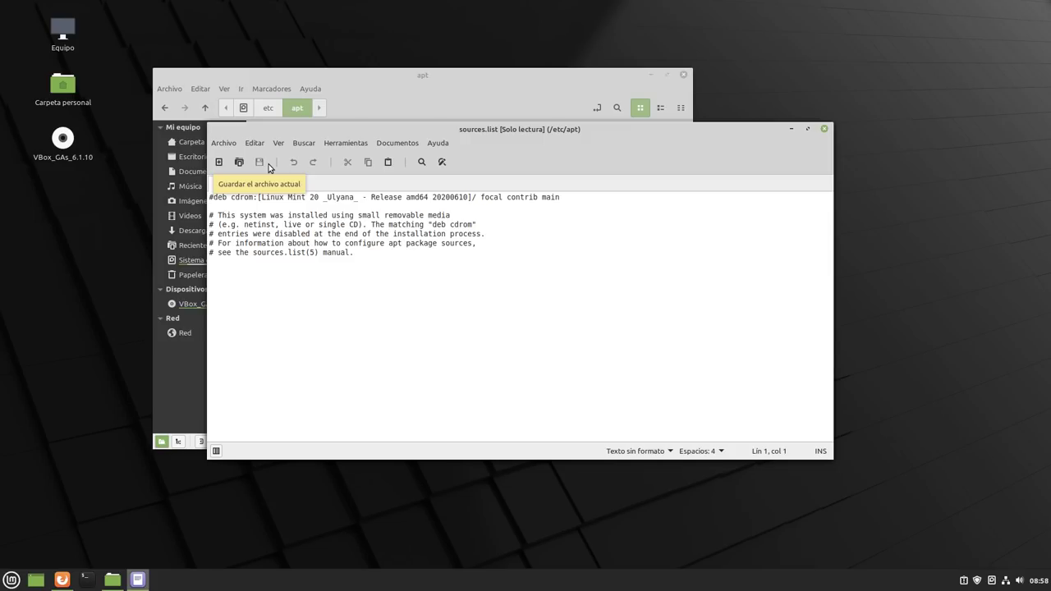
{"action": "left_click", "coordinate": [824, 129]}
{"action": "left_click", "coordinate": [495, 344]}
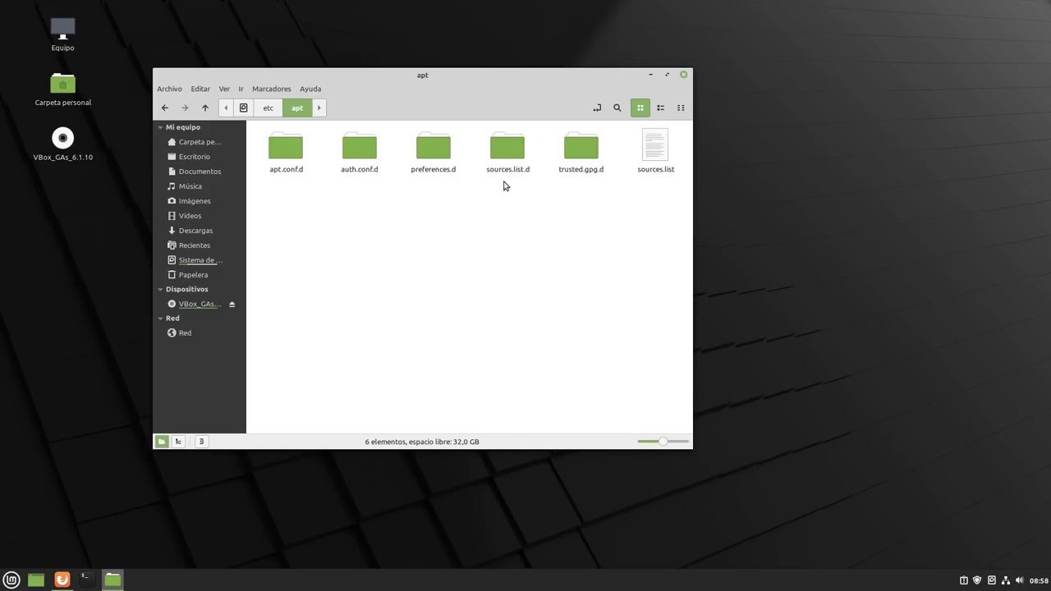
Open official-package-repositories.list from the sources.list.d folder in the text editor and enlarge the editor window.
{"action": "double_click", "coordinate": [503, 145]}
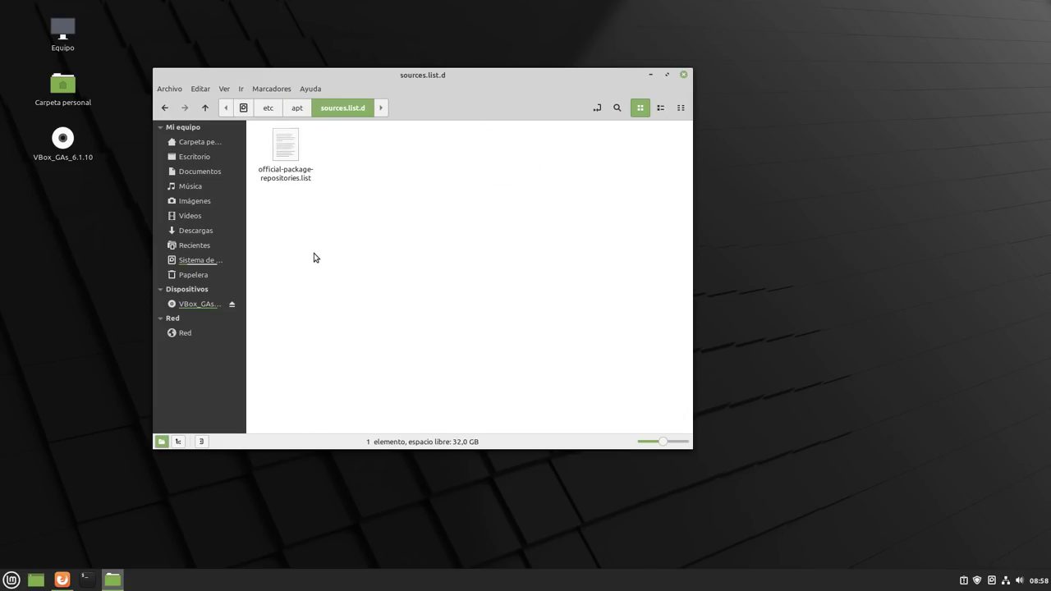
{"action": "right_click", "coordinate": [292, 161]}
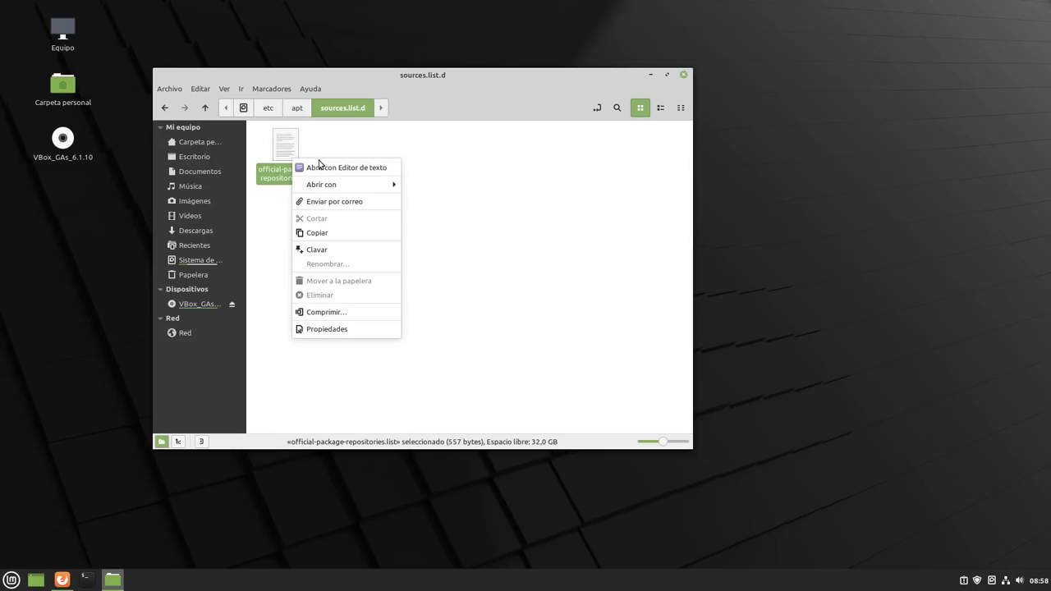
{"action": "left_click", "coordinate": [339, 167]}
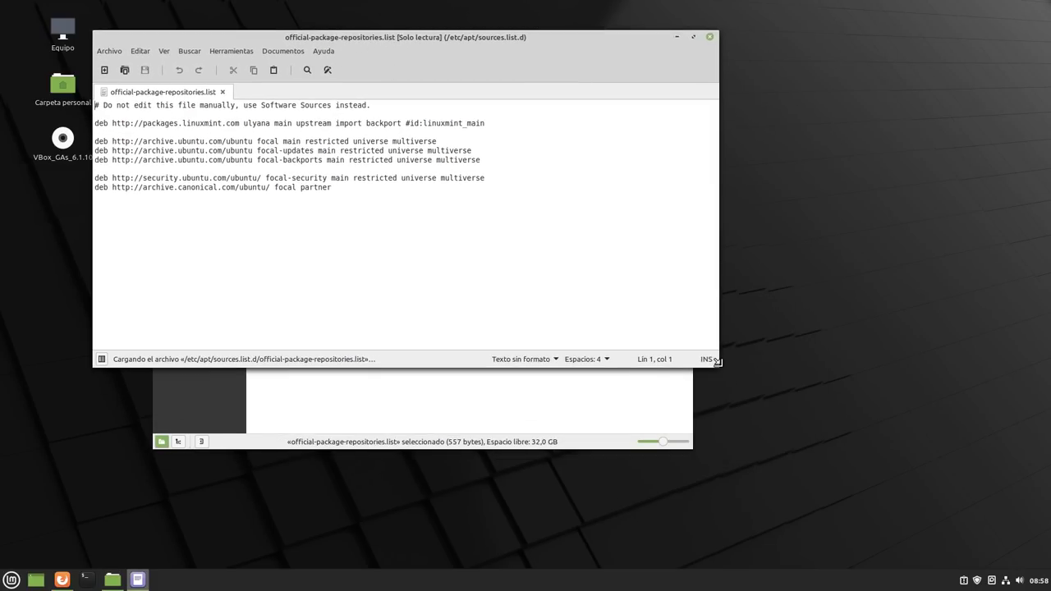
{"action": "left_click_drag", "start_coordinate": [773, 426], "coordinate": [779, 431]}
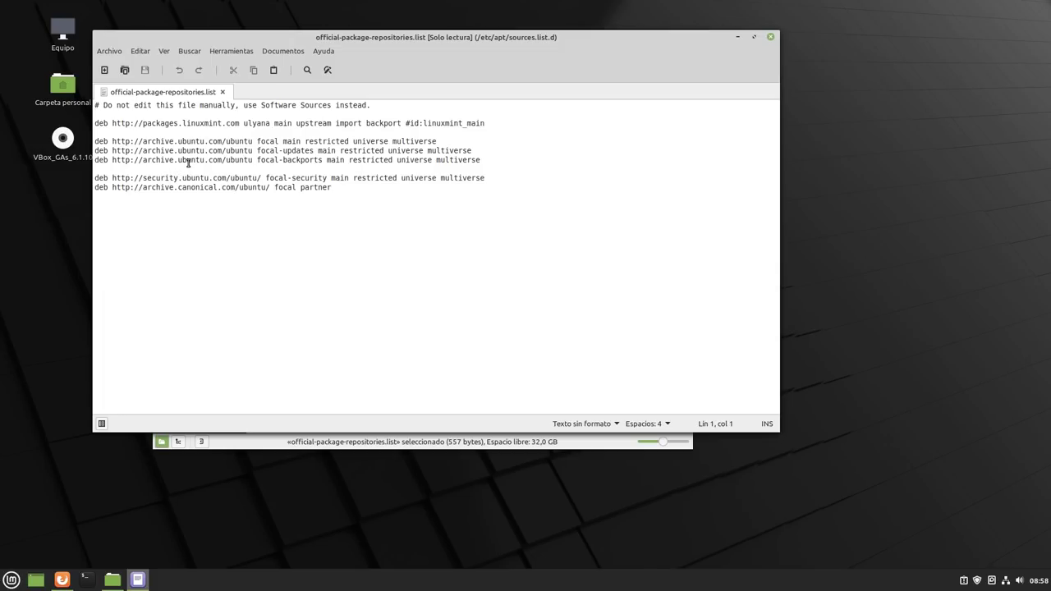
Highlight the Linux Mint, Ubuntu archive, and security and partner repository lines in turn, and close the file.
{"action": "left_click_drag", "start_coordinate": [484, 124], "coordinate": [97, 127]}
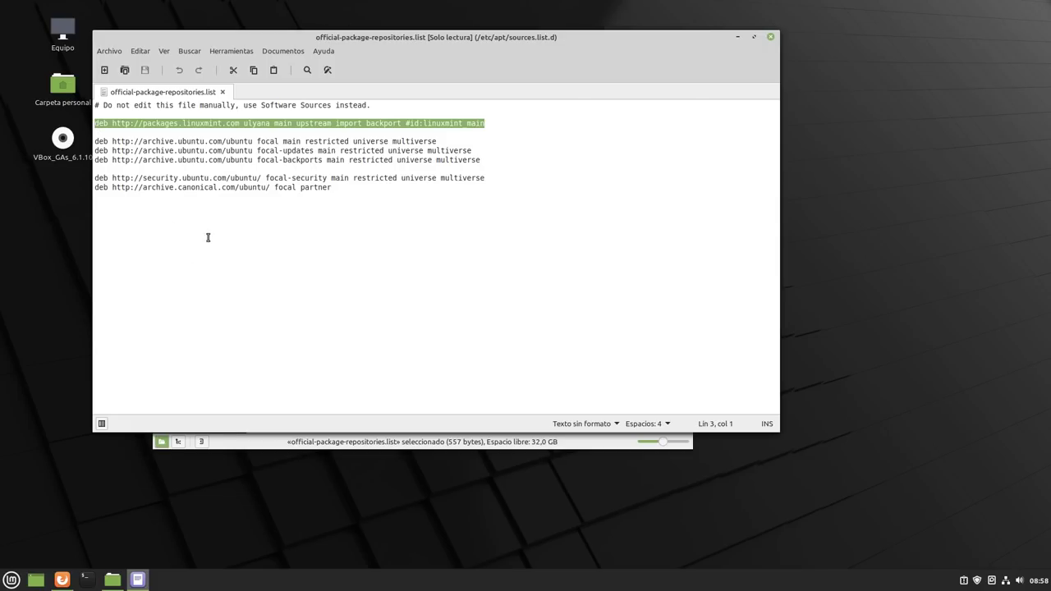
{"action": "left_click", "coordinate": [275, 261]}
{"action": "left_click_drag", "start_coordinate": [481, 161], "coordinate": [82, 146]}
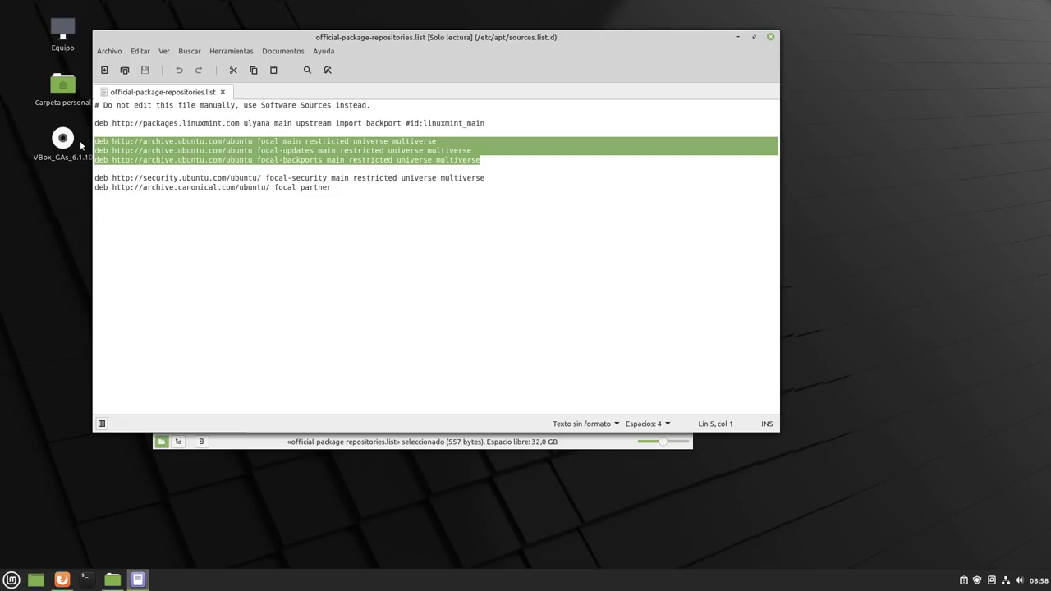
{"action": "left_click", "coordinate": [311, 226]}
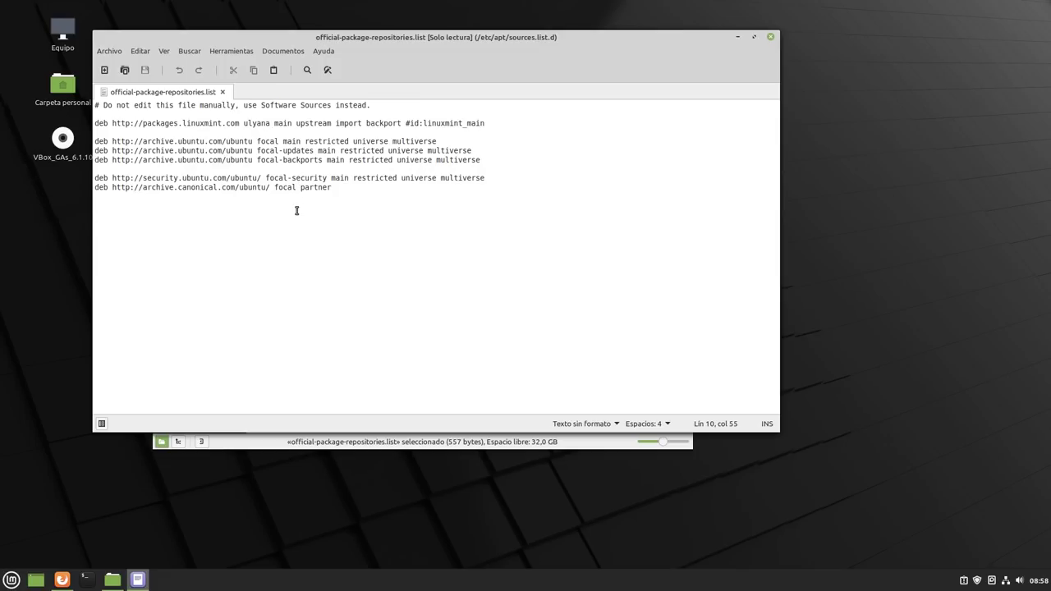
{"action": "left_click_drag", "start_coordinate": [330, 189], "coordinate": [92, 175]}
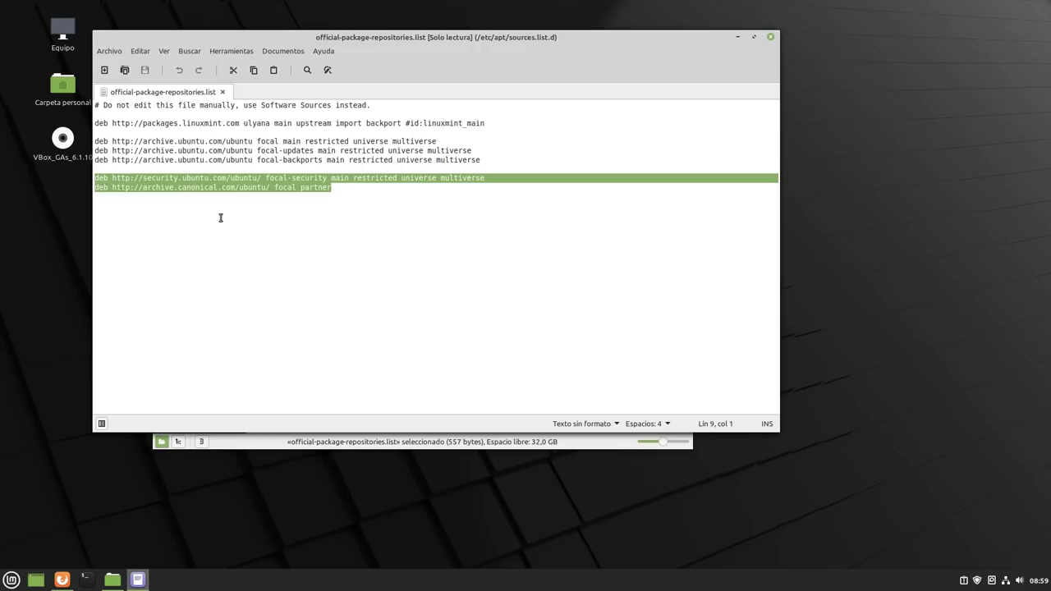
{"action": "left_click", "coordinate": [359, 233]}
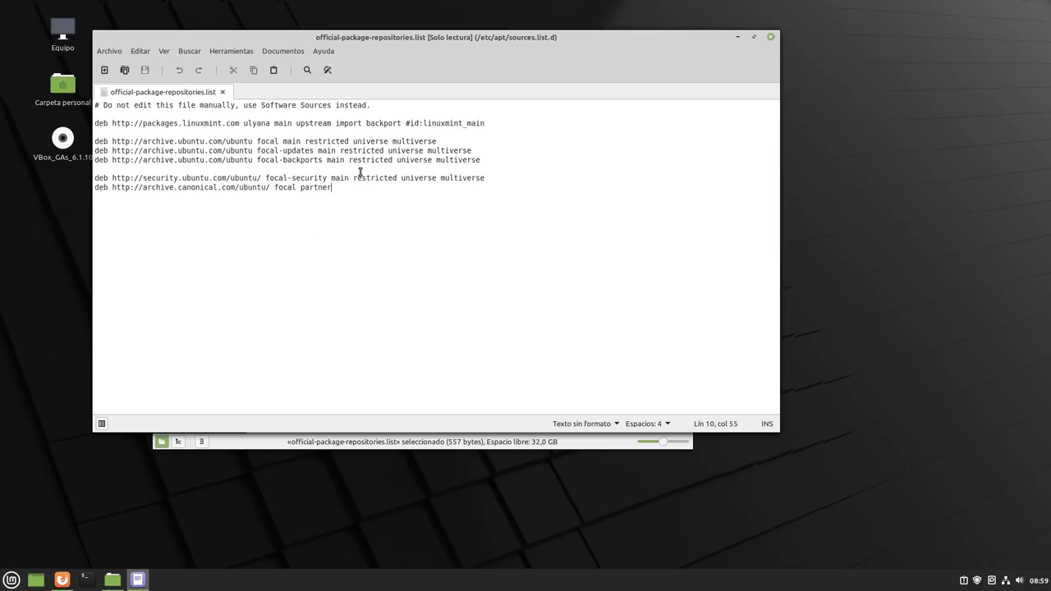
{"action": "left_click", "coordinate": [772, 39]}
{"action": "left_click", "coordinate": [498, 352]}
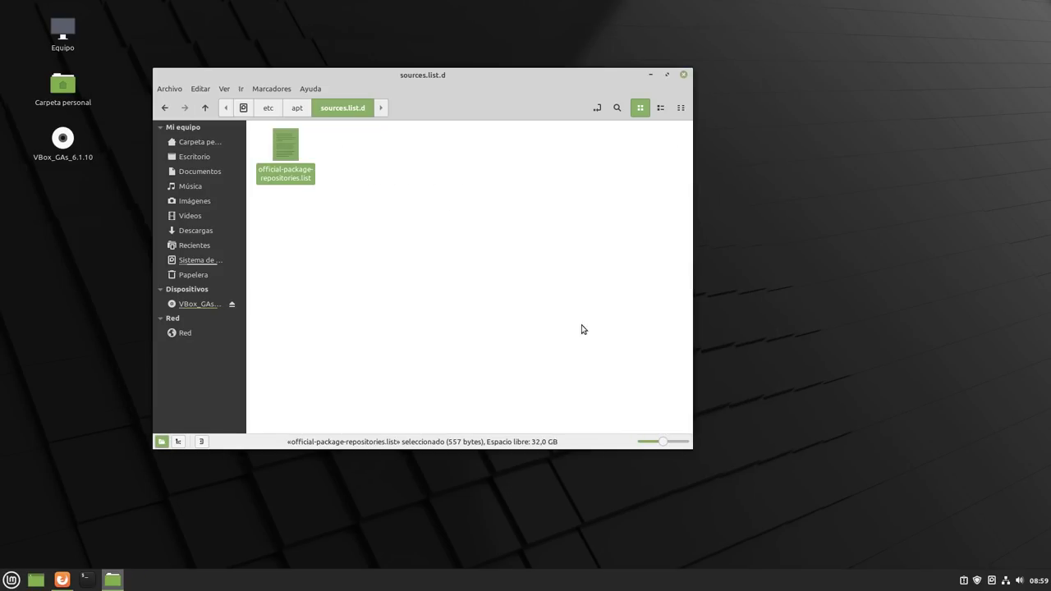
Look into the apt.conf.d folder under /etc/apt, return to apt and open the preferences.d folder.
{"action": "left_click", "coordinate": [296, 115]}
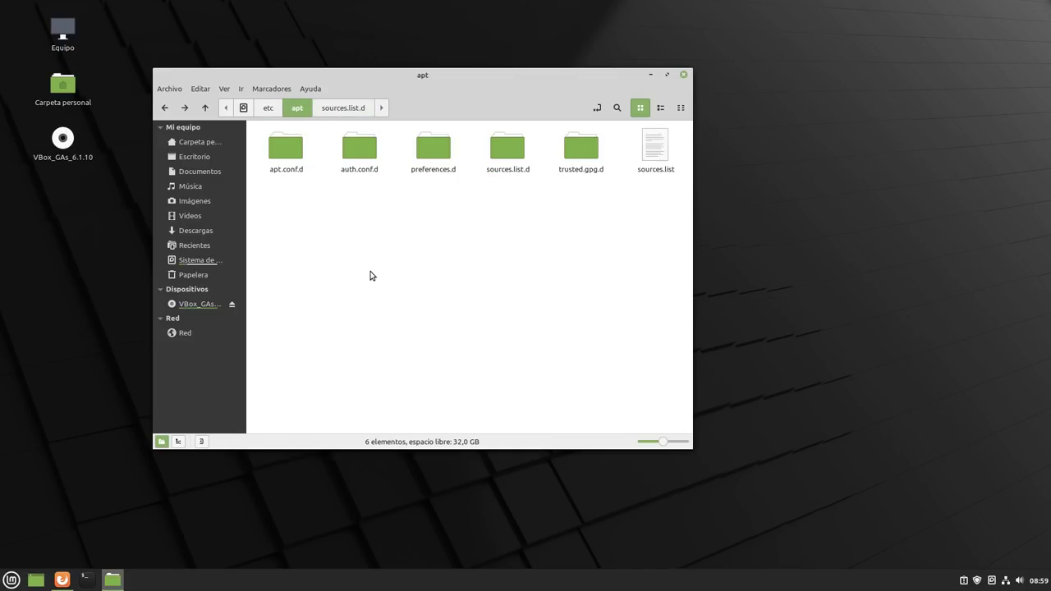
{"action": "double_click", "coordinate": [288, 154]}
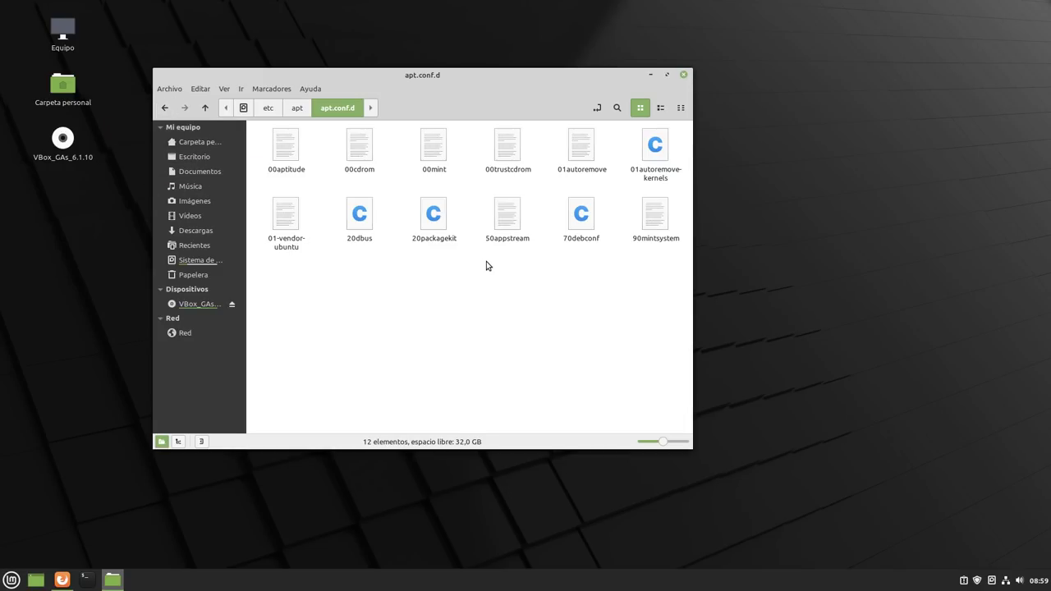
{"action": "left_click", "coordinate": [165, 110]}
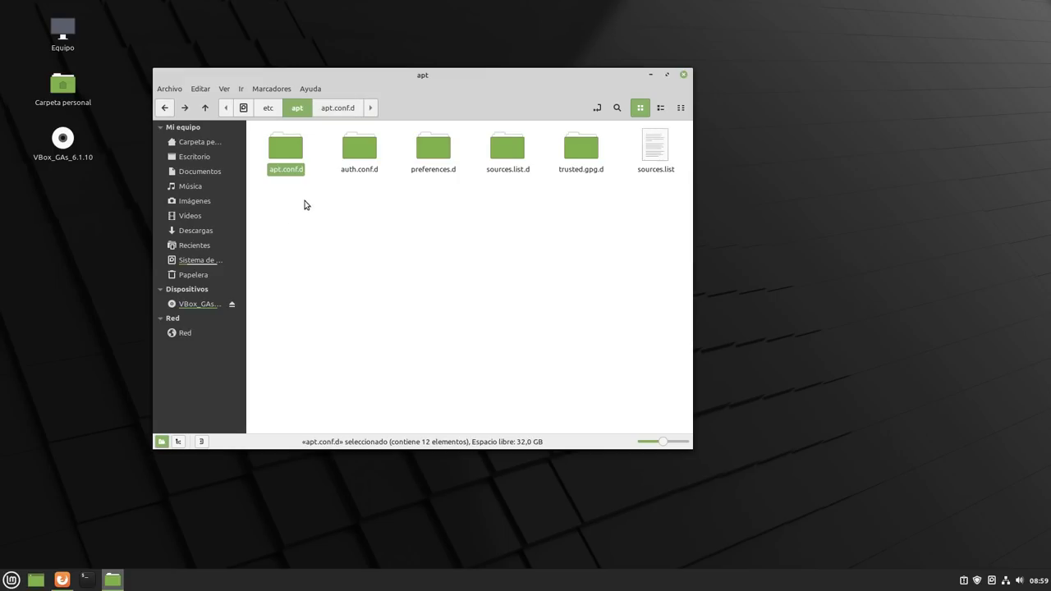
{"action": "double_click", "coordinate": [442, 161]}
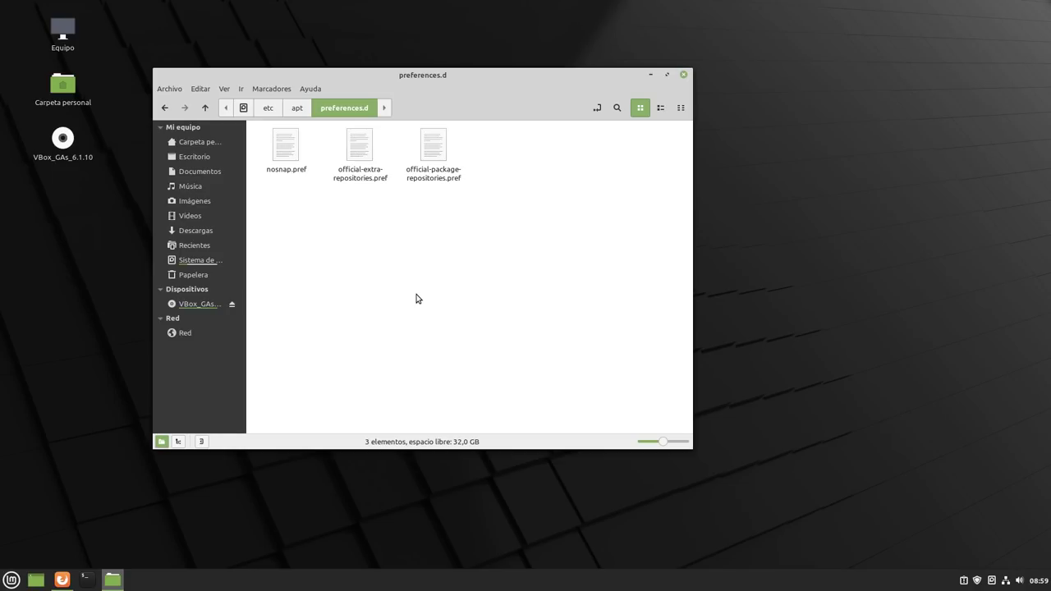
{"action": "left_click", "coordinate": [292, 150]}
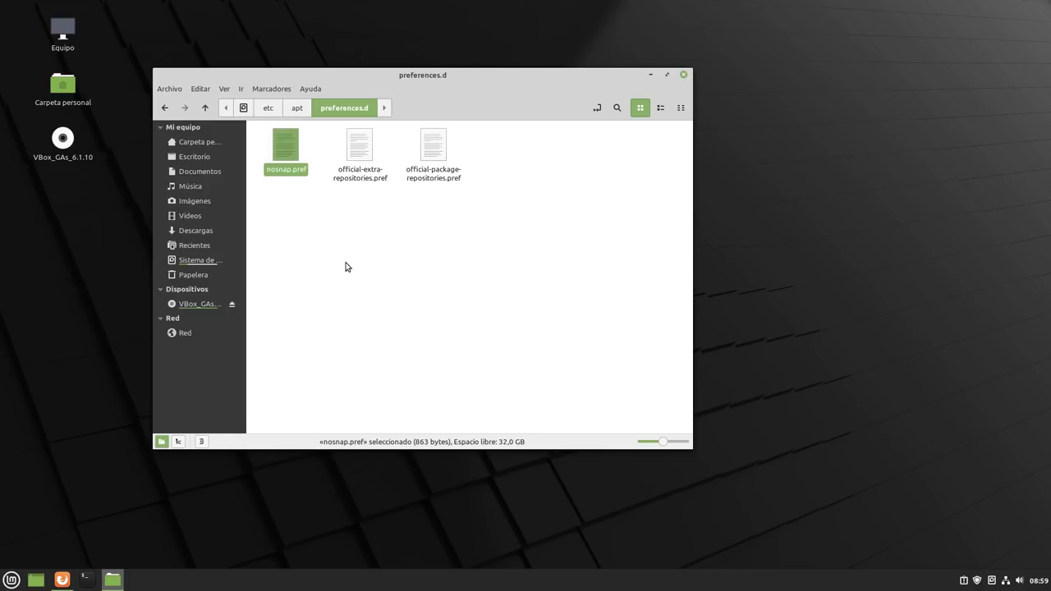
{"action": "left_click", "coordinate": [395, 255]}
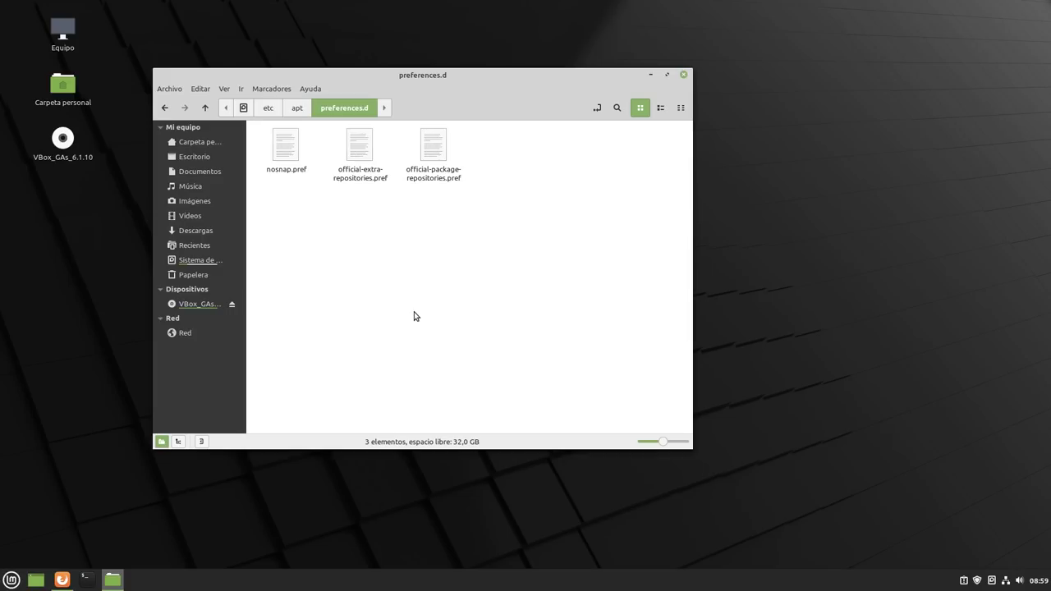
View official-package-repositories.pref in the text editor and close it.
{"action": "left_click", "coordinate": [428, 146]}
{"action": "right_click", "coordinate": [427, 147]}
{"action": "left_click", "coordinate": [475, 157]}
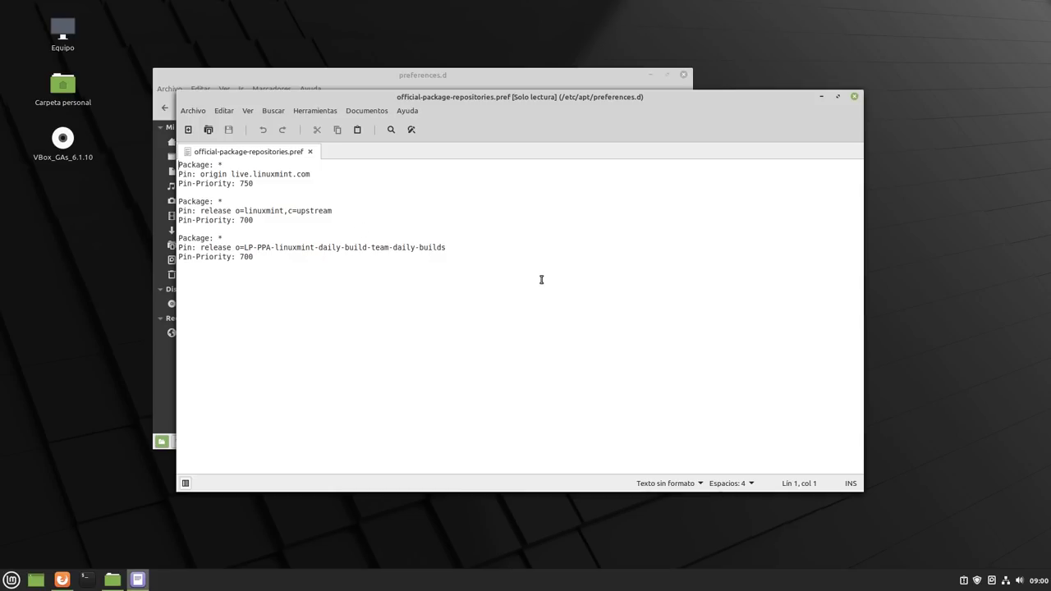
{"action": "left_click", "coordinate": [854, 96]}
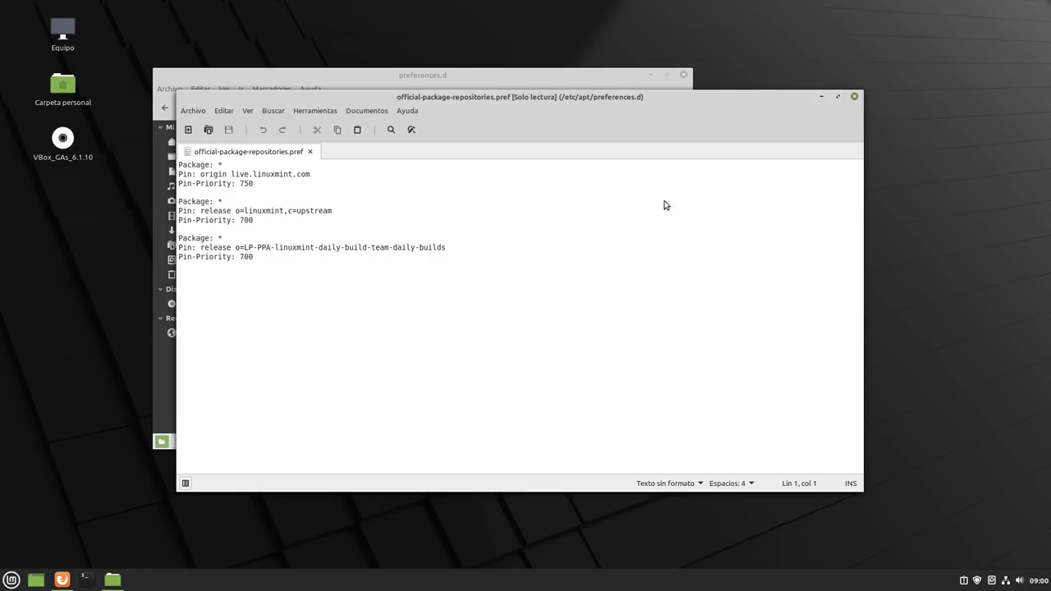
View official-extra-repositories.pref in the text editor and close it.
{"action": "right_click", "coordinate": [364, 156]}
{"action": "left_click", "coordinate": [401, 164]}
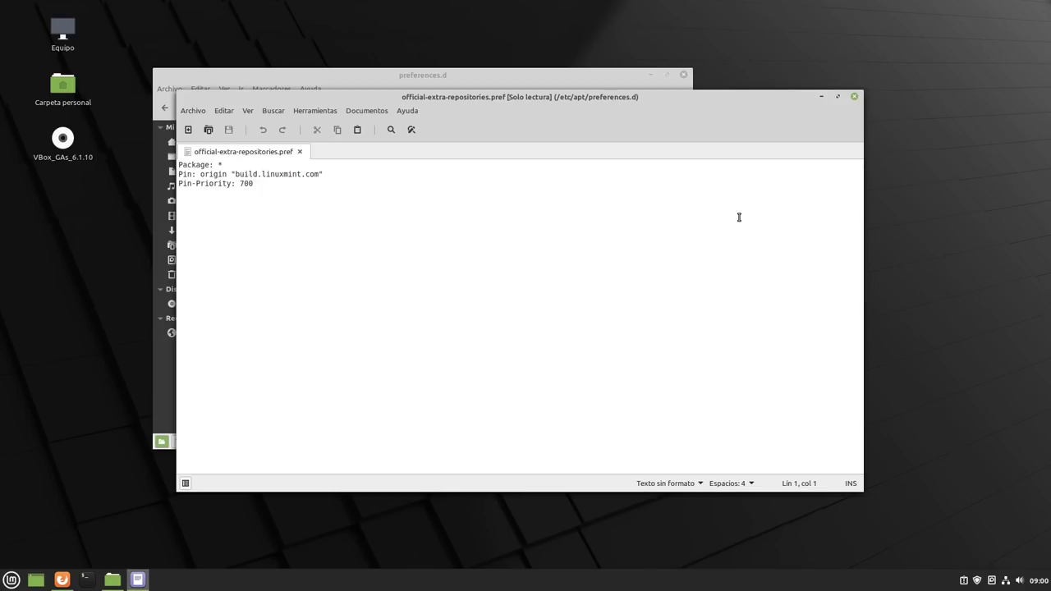
{"action": "left_click", "coordinate": [854, 96]}
{"action": "left_click", "coordinate": [499, 249]}
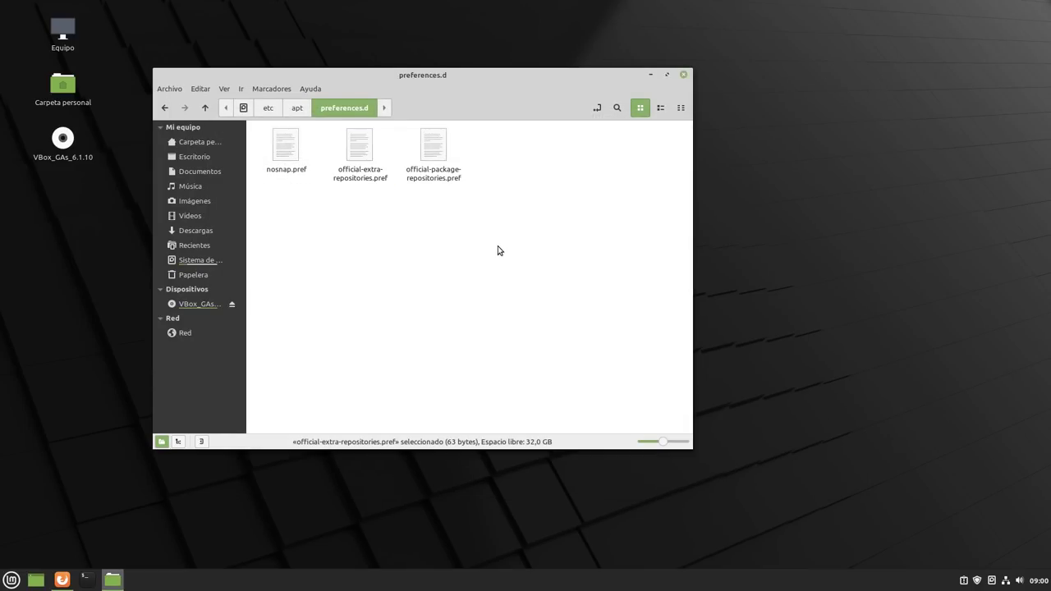
Open nosnap.pref in the text editor and move its window aside to uncover the file in the folder.
{"action": "right_click", "coordinate": [294, 156]}
{"action": "left_click", "coordinate": [356, 165]}
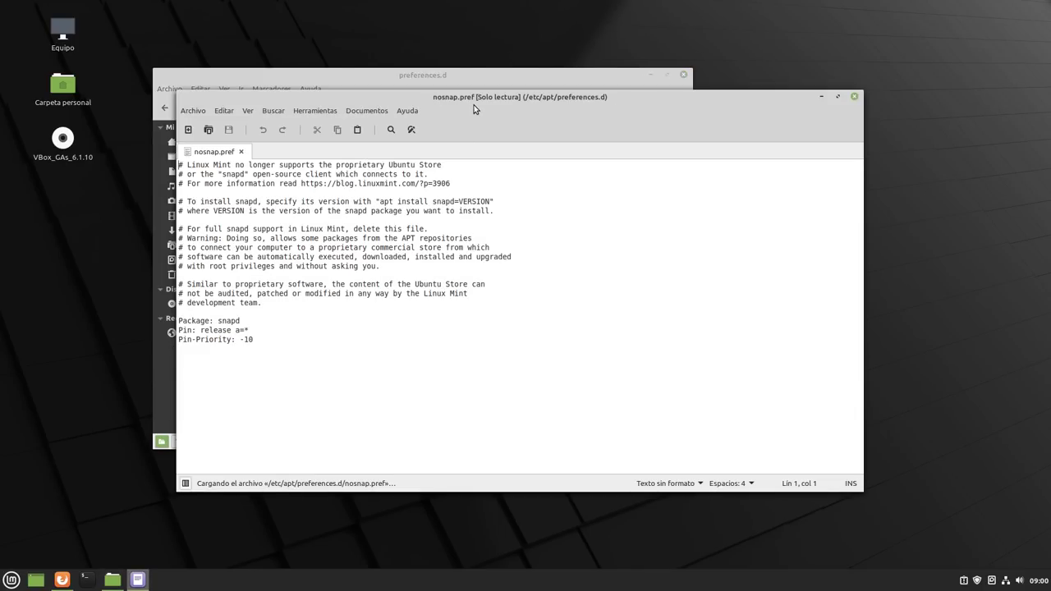
{"action": "left_click_drag", "start_coordinate": [474, 108], "coordinate": [631, 113]}
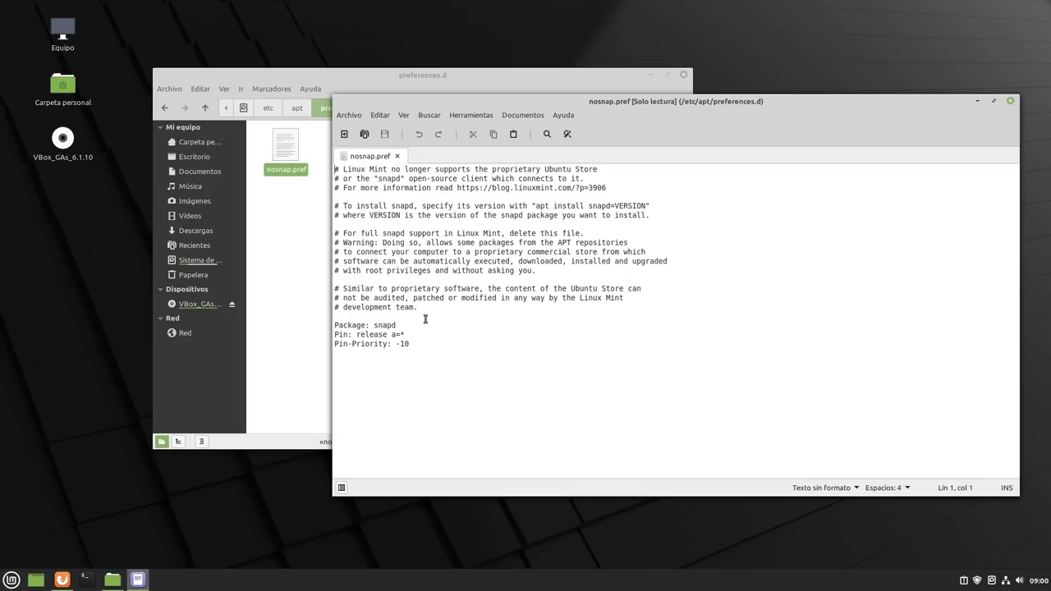
Copy all the comment lines of nosnap.pref above the "Package: snapd" entry.
{"action": "left_click_drag", "start_coordinate": [410, 324], "coordinate": [326, 326]}
{"action": "key", "text": "ctrl+End"}
{"action": "left_click_drag", "start_coordinate": [640, 308], "coordinate": [334, 169]}
{"action": "key", "text": "super+c"}
{"action": "right_click", "coordinate": [379, 184]}
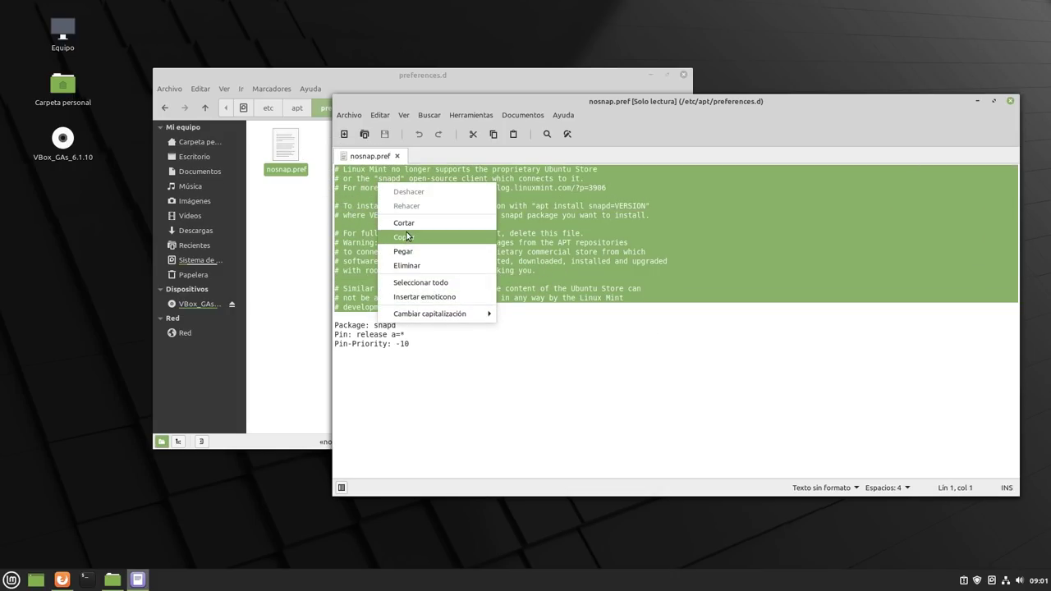
{"action": "left_click", "coordinate": [405, 237]}
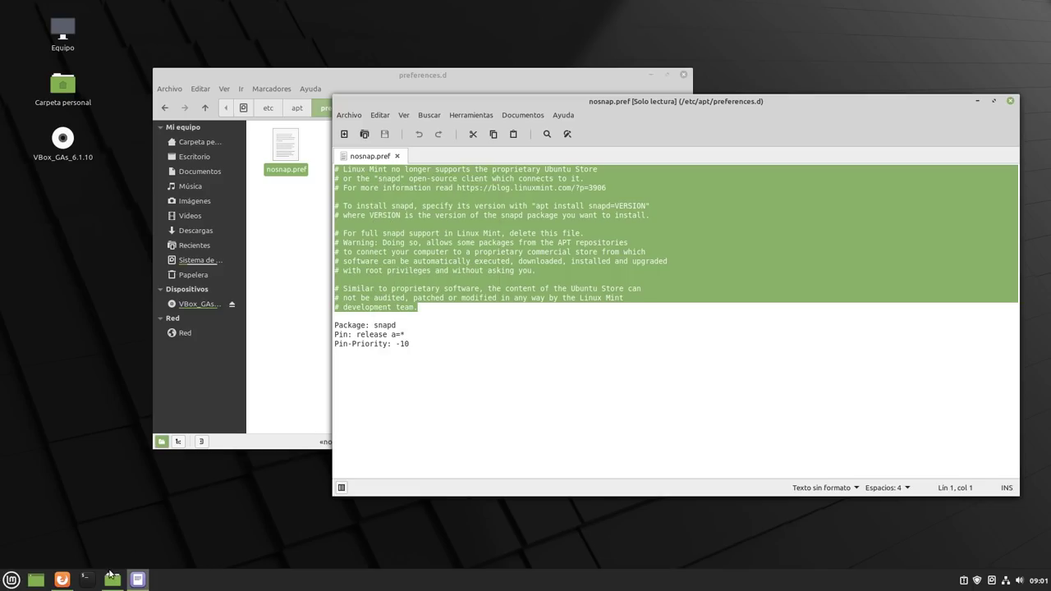
Switch to Firefox and load google.es in a new browser tab.
{"action": "left_click", "coordinate": [65, 581]}
{"action": "left_click", "coordinate": [747, 21]}
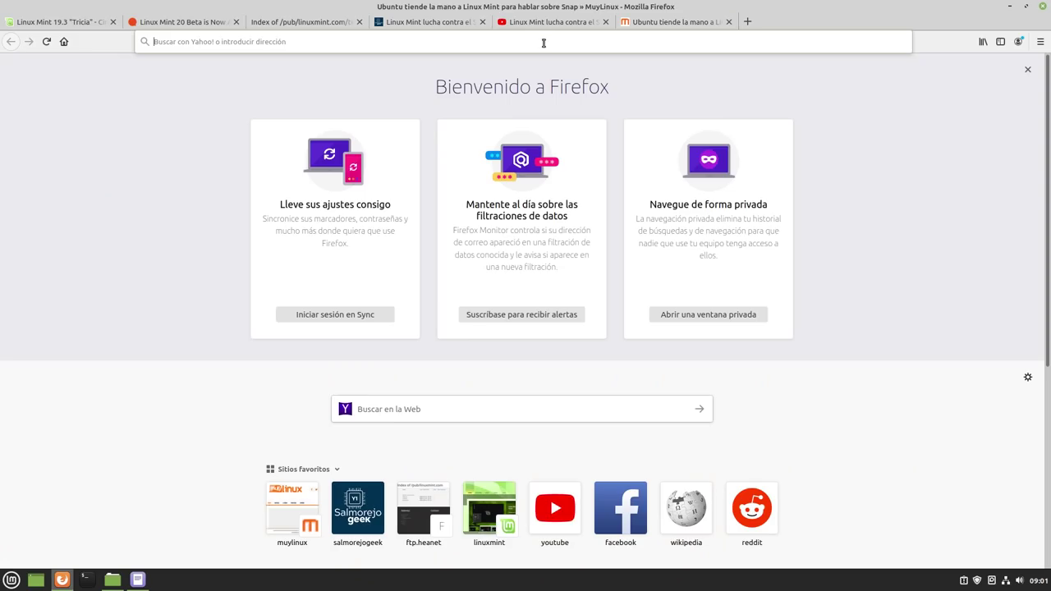
{"action": "left_click", "coordinate": [512, 41]}
{"action": "type", "text": "g"}
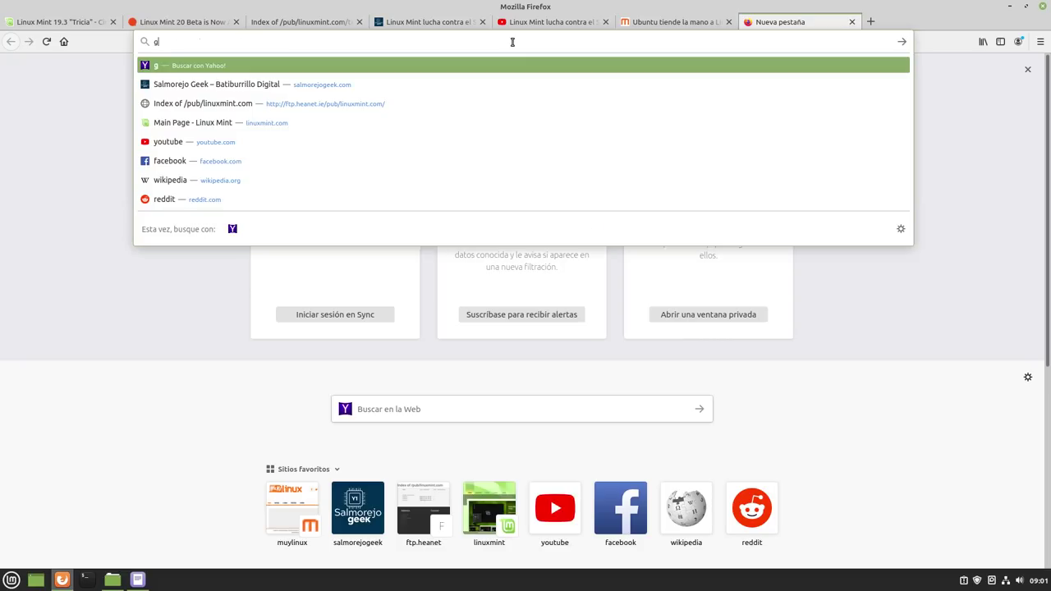
{"action": "type", "text": "oogle.es"}
{"action": "key", "text": "Return"}
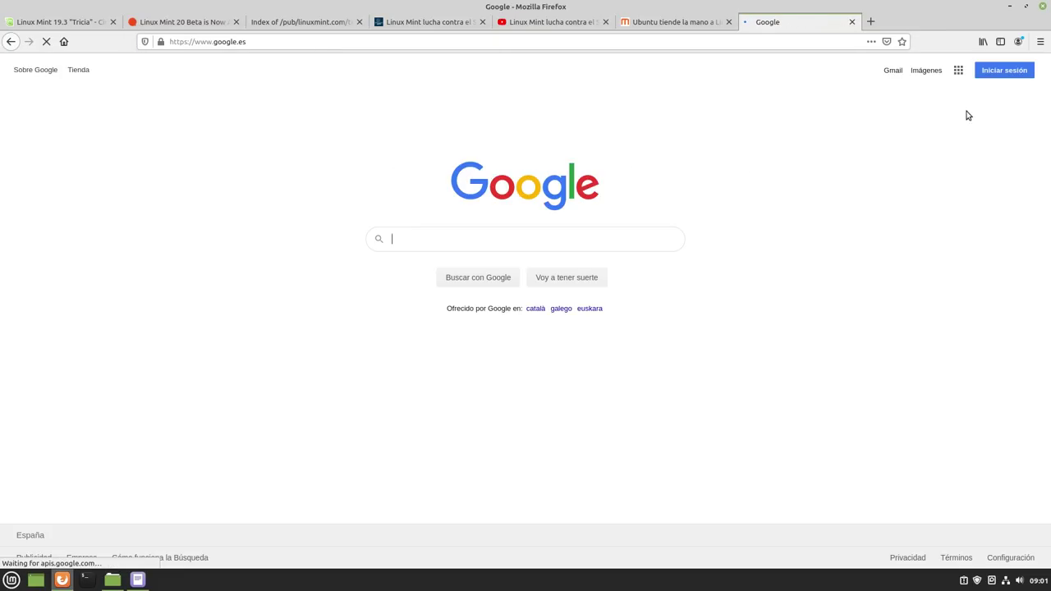
Open Google Translate from Google's apps and paste the copied nosnap.pref comments as the text to translate into Spanish.
{"action": "left_click", "coordinate": [958, 73]}
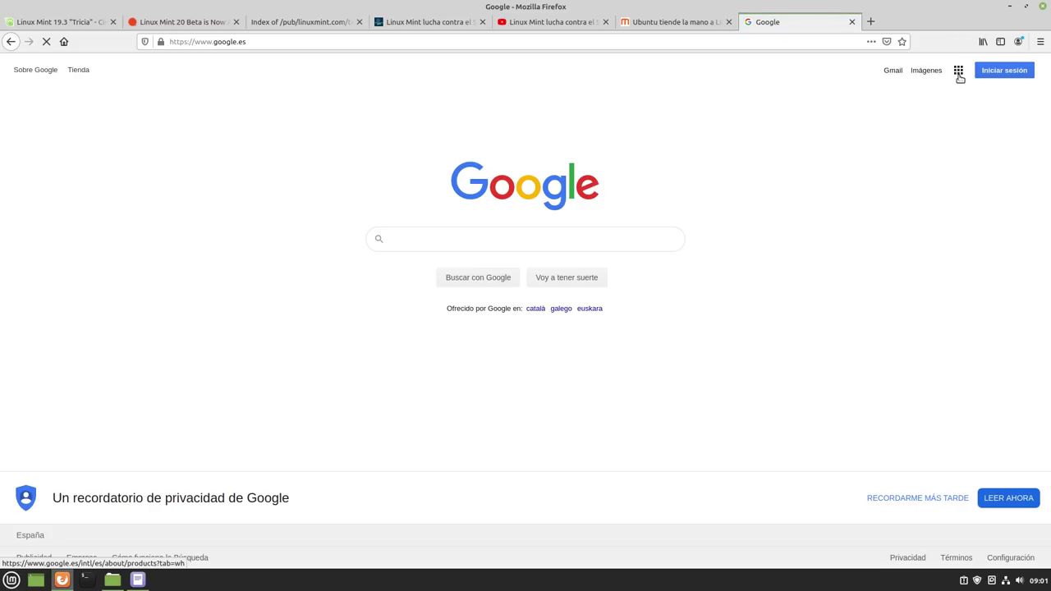
{"action": "left_click", "coordinate": [994, 280]}
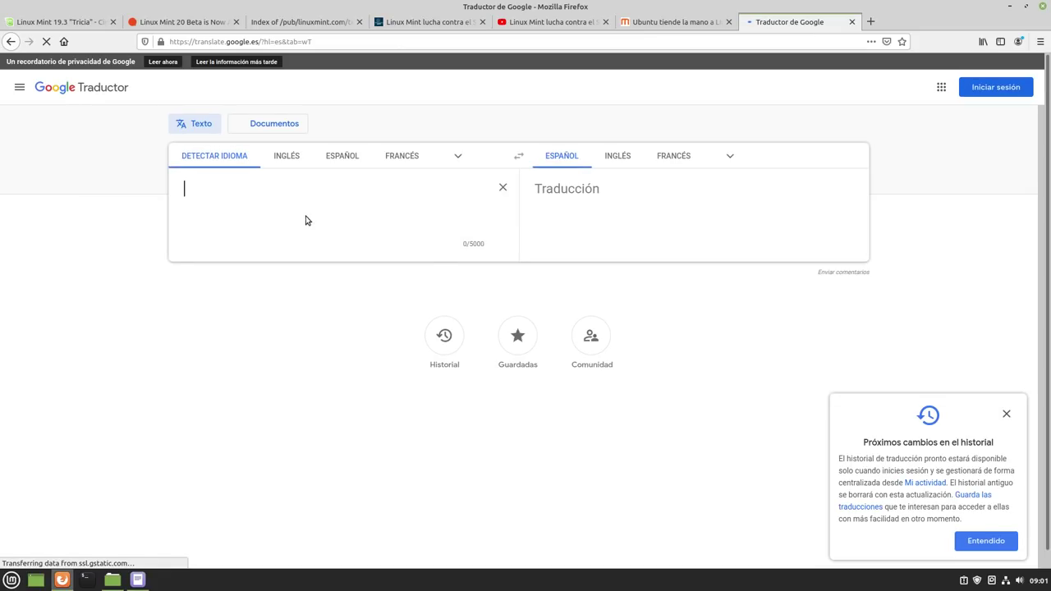
{"action": "right_click", "coordinate": [208, 198]}
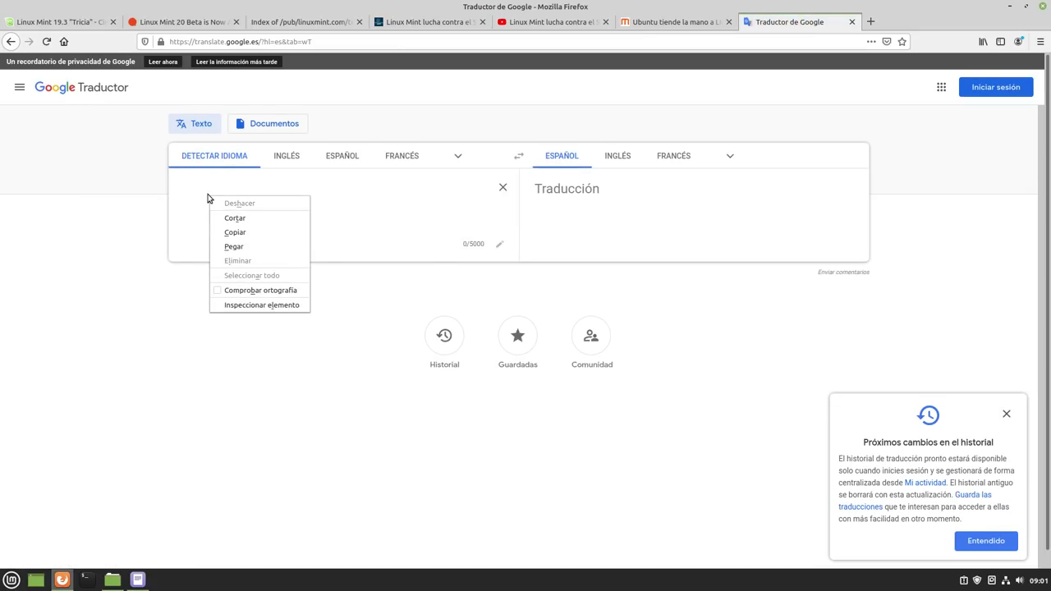
{"action": "left_click", "coordinate": [246, 247]}
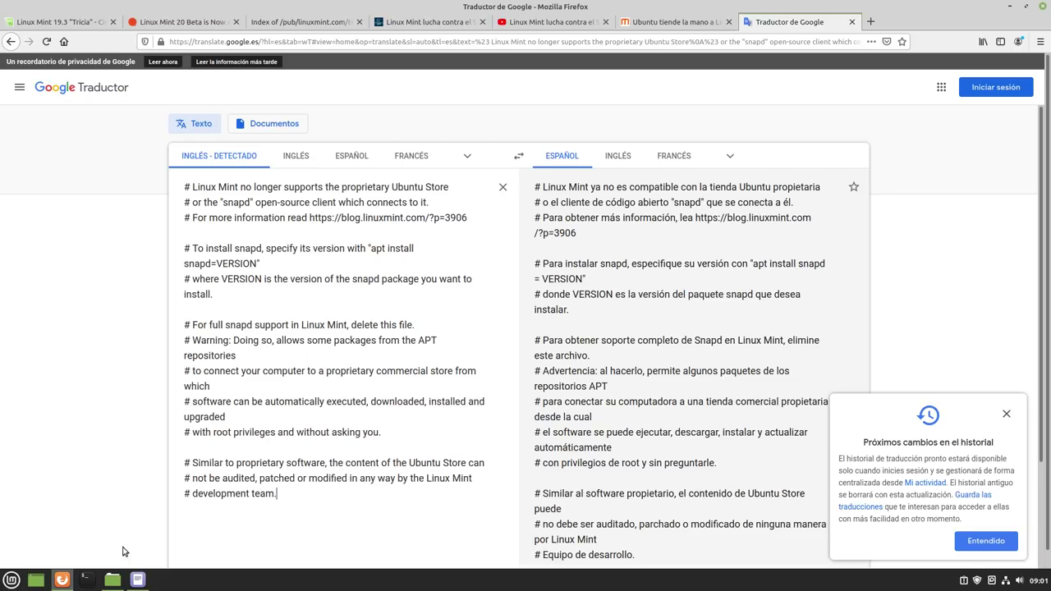
Highlight the command "apt install snapd=VERSION" in the nosnap.pref text editor window, and return to the translation in Firefox.
{"action": "left_click", "coordinate": [137, 580]}
{"action": "left_click", "coordinate": [557, 426]}
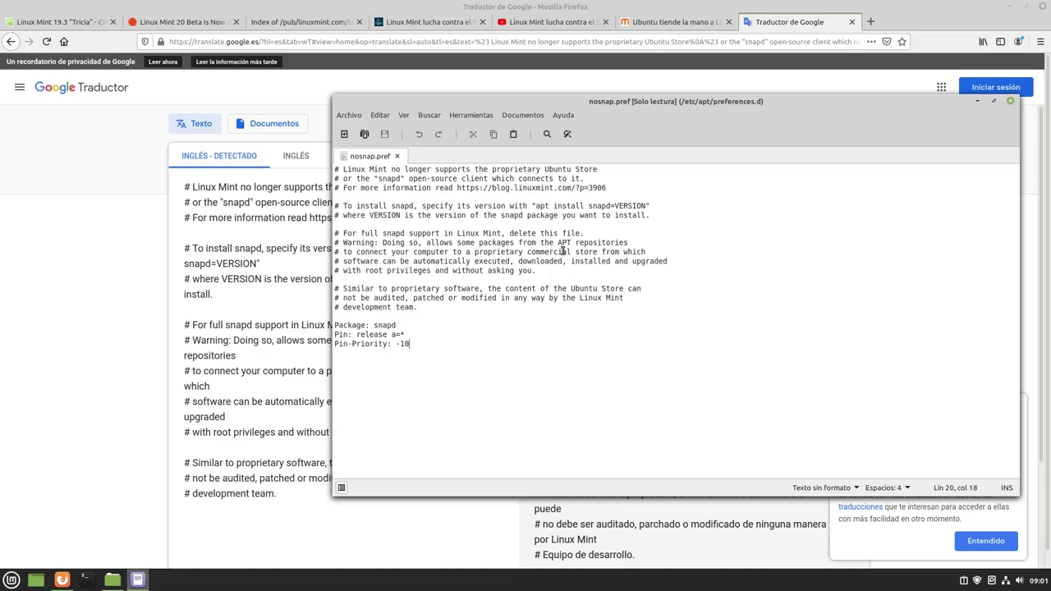
{"action": "left_click_drag", "start_coordinate": [645, 205], "coordinate": [537, 206]}
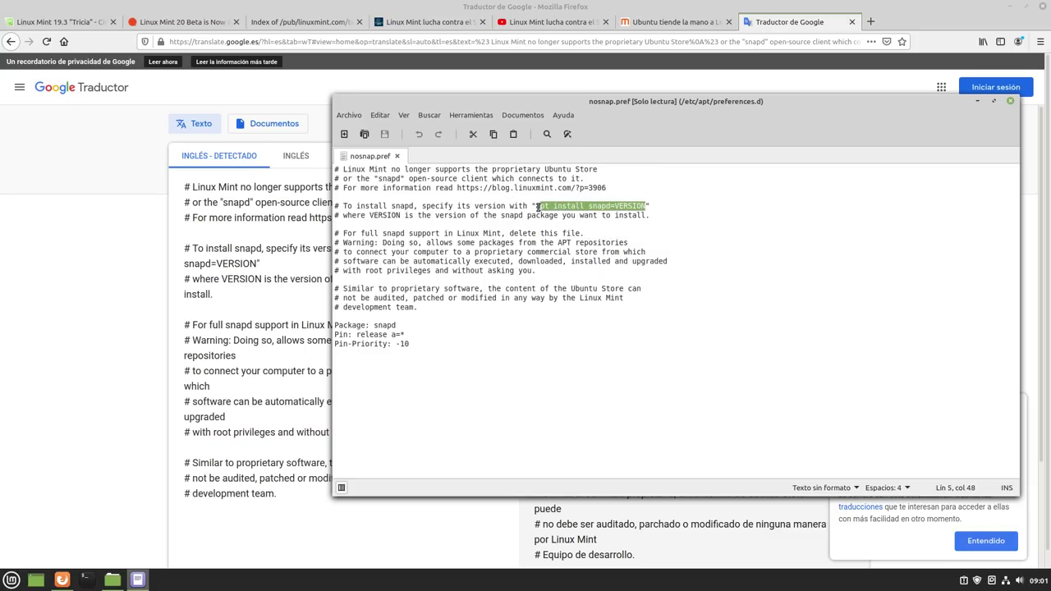
{"action": "left_click", "coordinate": [110, 314]}
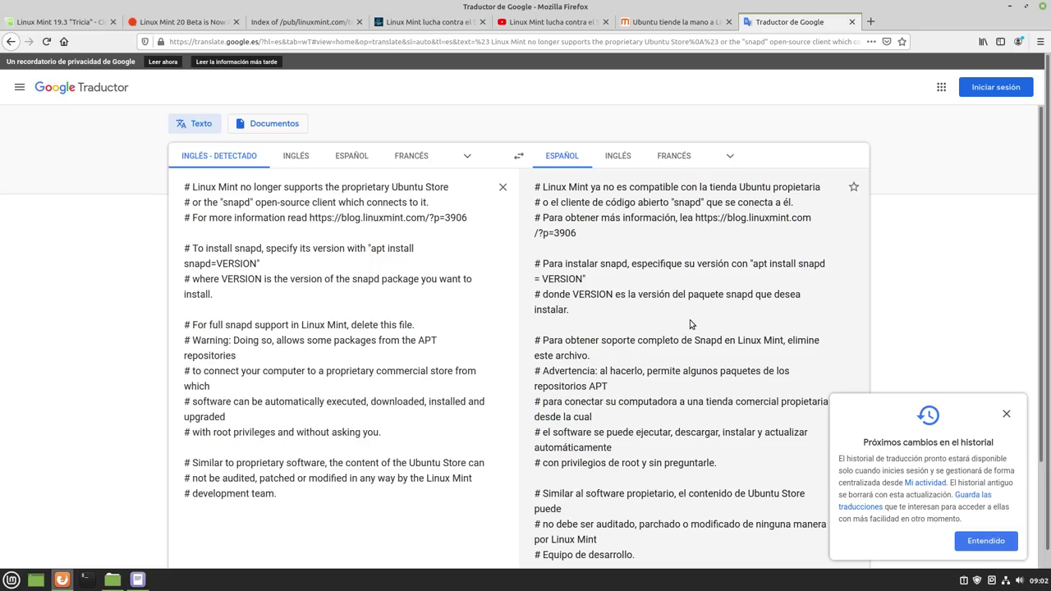
Find the Synaptic package manager among the installed applications and launch it, authenticating with the account password.
{"action": "left_click", "coordinate": [12, 579]}
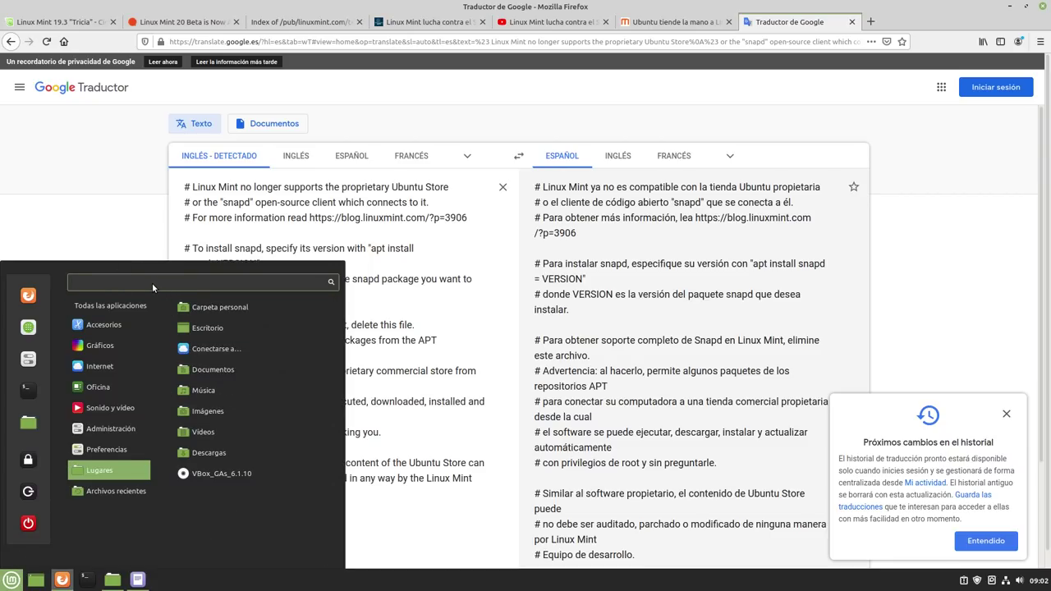
{"action": "type", "text": "synal"}
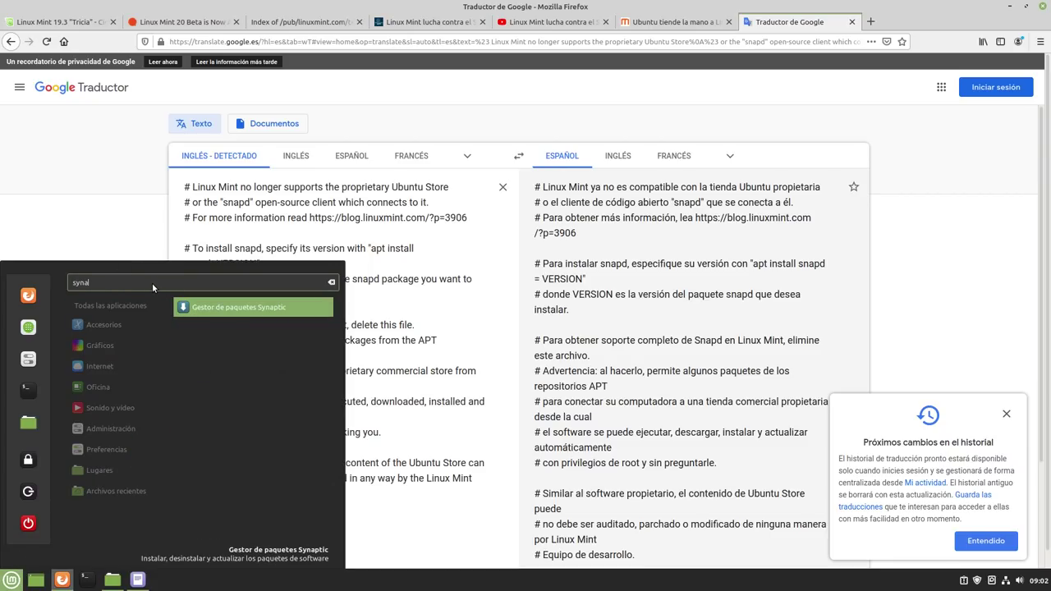
{"action": "left_click", "coordinate": [238, 312]}
{"action": "type", "text": "••••••••"}
{"action": "key", "text": "Return"}
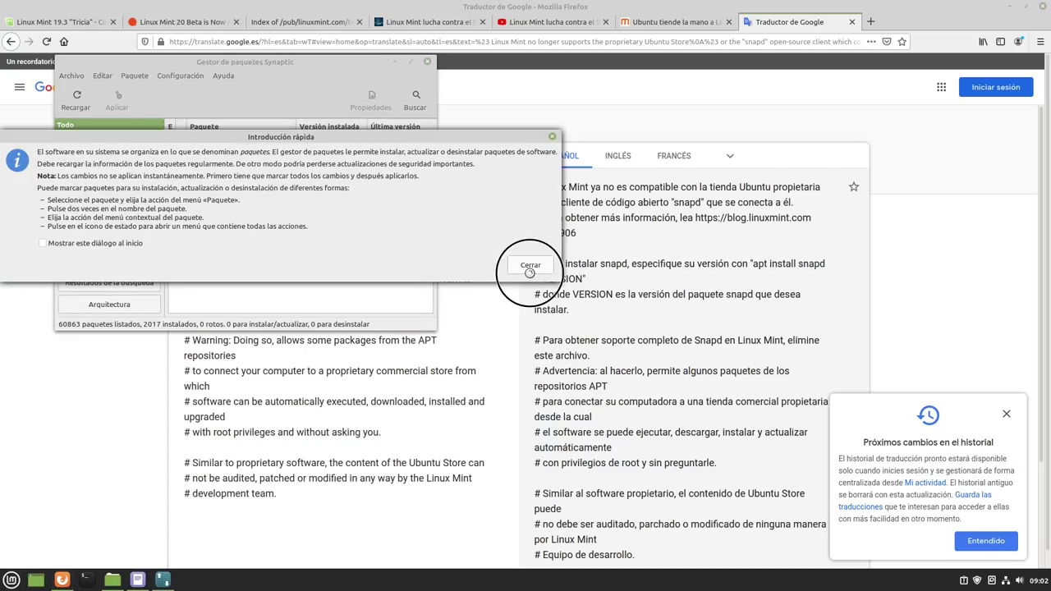
Close Synaptic's quick introduction, dismiss the translation history notice in Firefox, and enlarge the Synaptic window.
{"action": "left_click", "coordinate": [530, 271]}
{"action": "left_click_drag", "start_coordinate": [434, 328], "coordinate": [887, 480]}
{"action": "left_click", "coordinate": [1006, 413]}
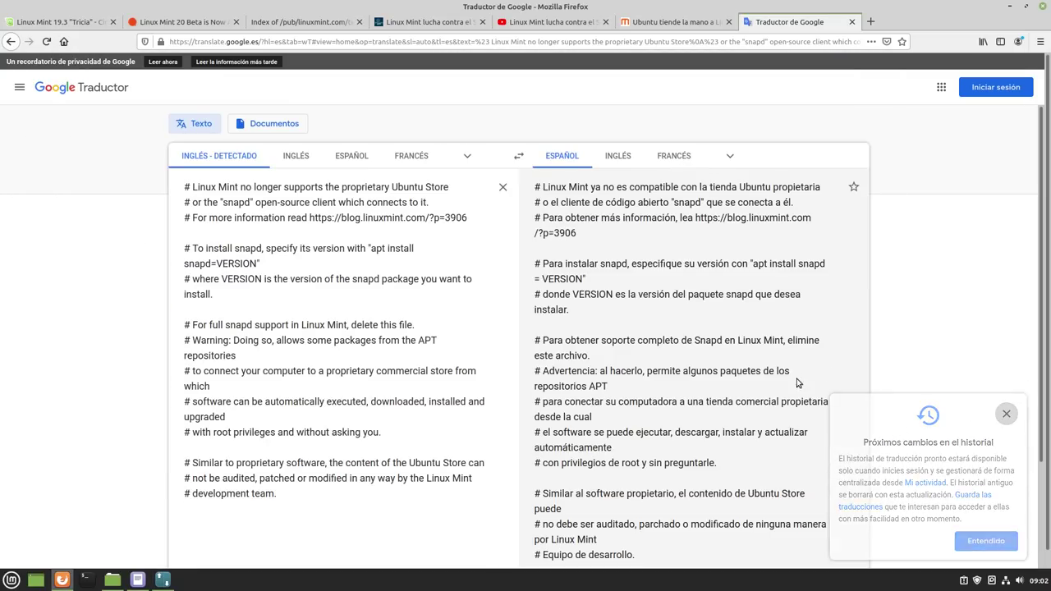
{"action": "left_click", "coordinate": [163, 580]}
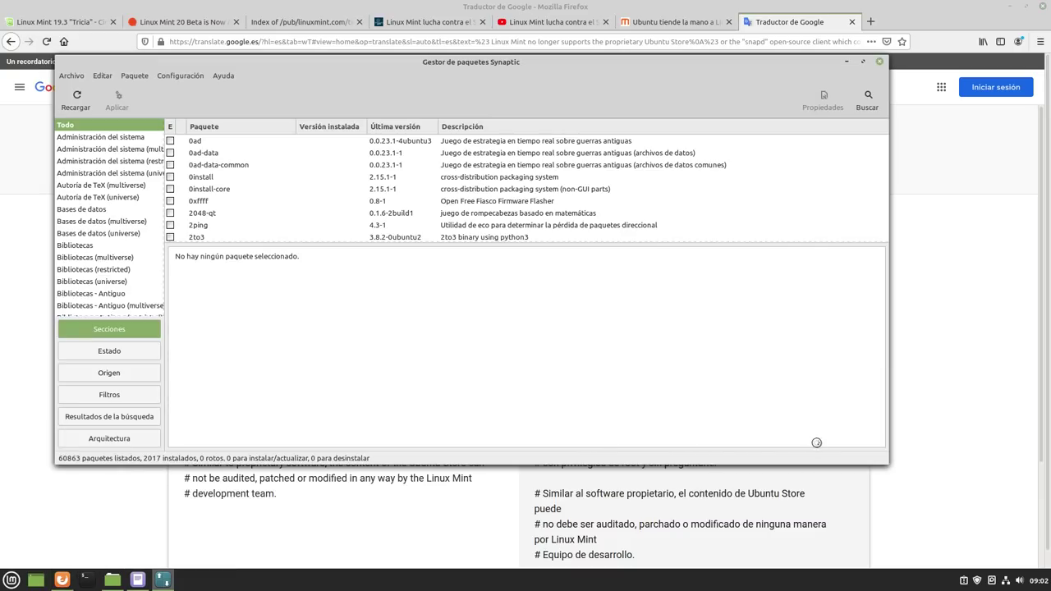
{"action": "left_click_drag", "start_coordinate": [885, 464], "coordinate": [928, 520]}
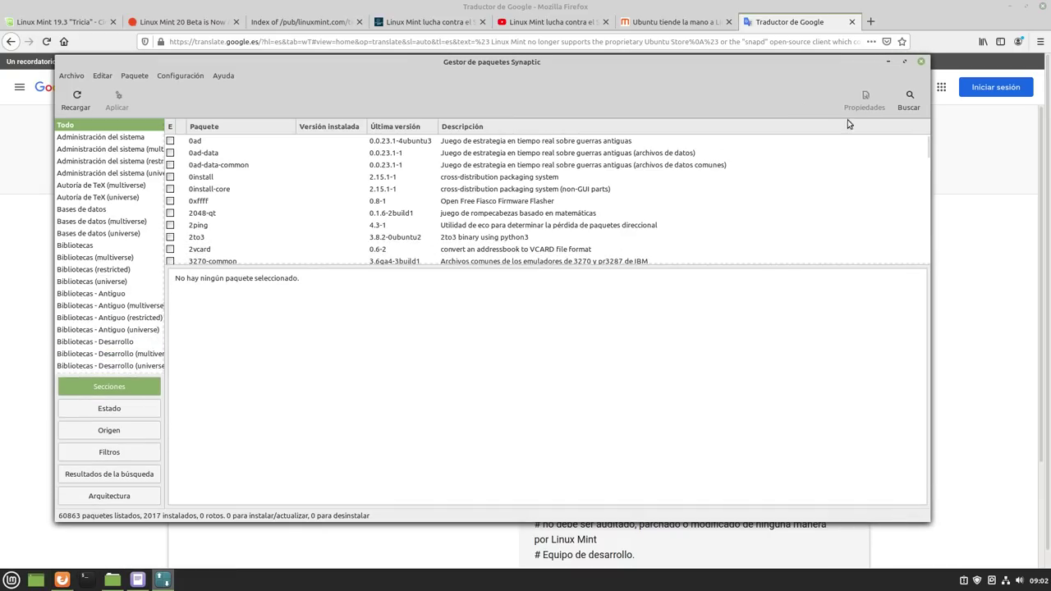
Search the Synaptic packages for "snapd" by description and name.
{"action": "left_click", "coordinate": [909, 100]}
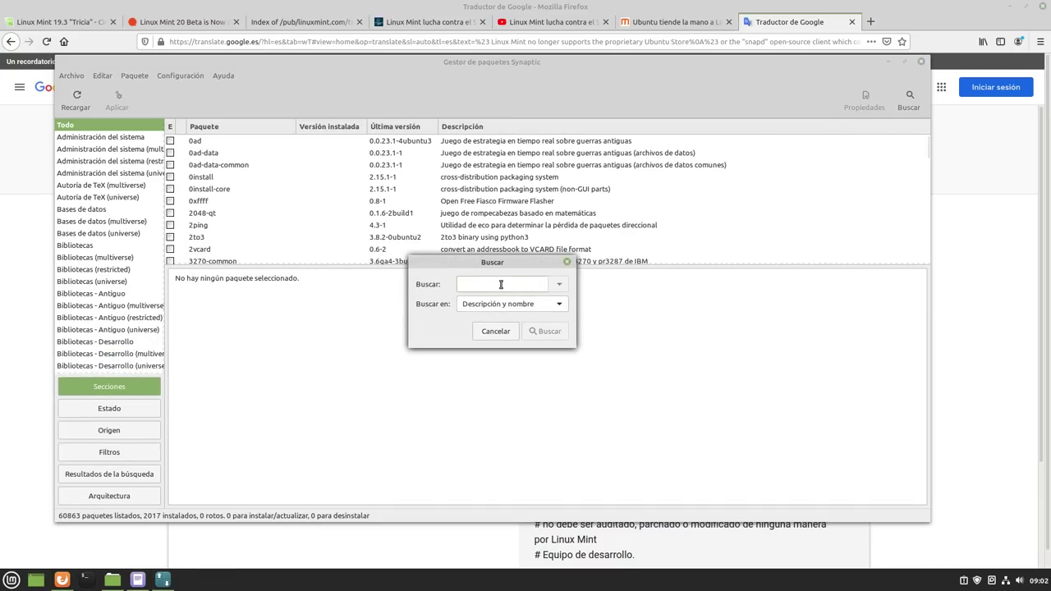
{"action": "type", "text": "snap"}
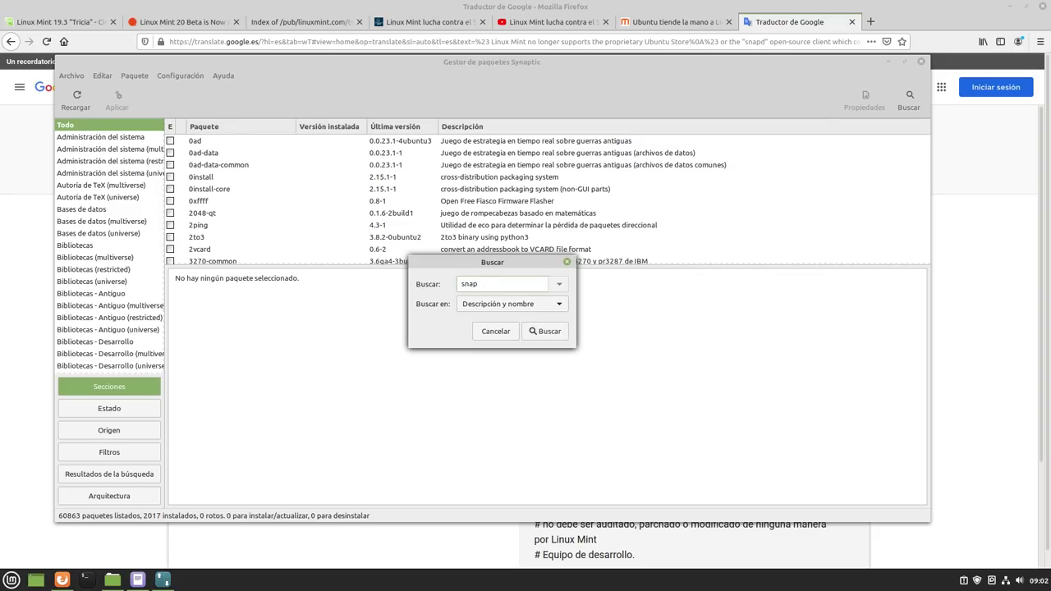
{"action": "type", "text": "d"}
{"action": "key", "text": "Return"}
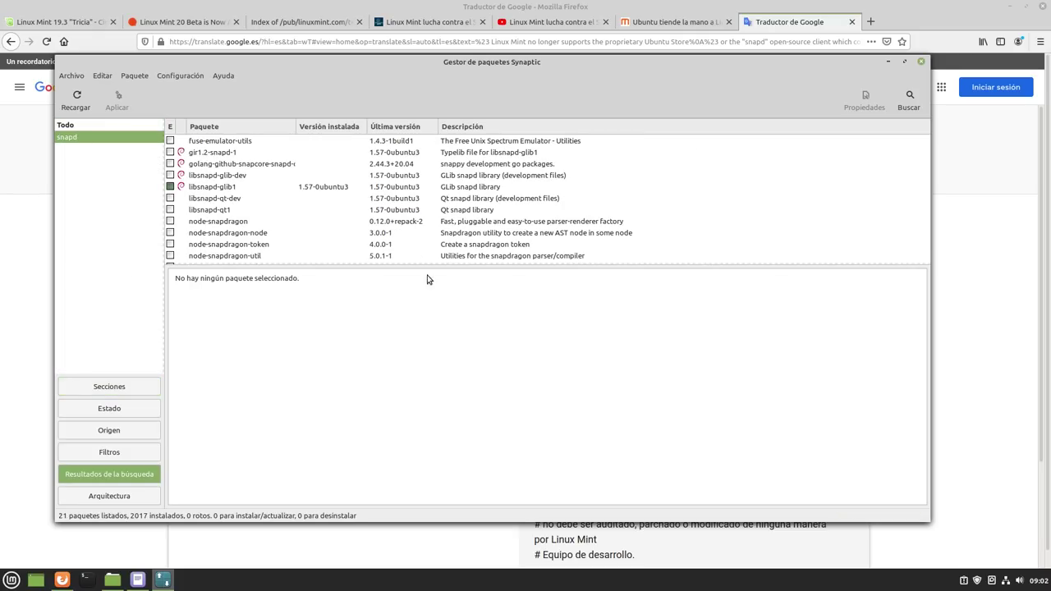
Enlarge the package list and examine the snapd package's properties, including its dependencies, installed files and available versions.
{"action": "left_click_drag", "start_coordinate": [433, 266], "coordinate": [426, 380]}
{"action": "left_click", "coordinate": [232, 302]}
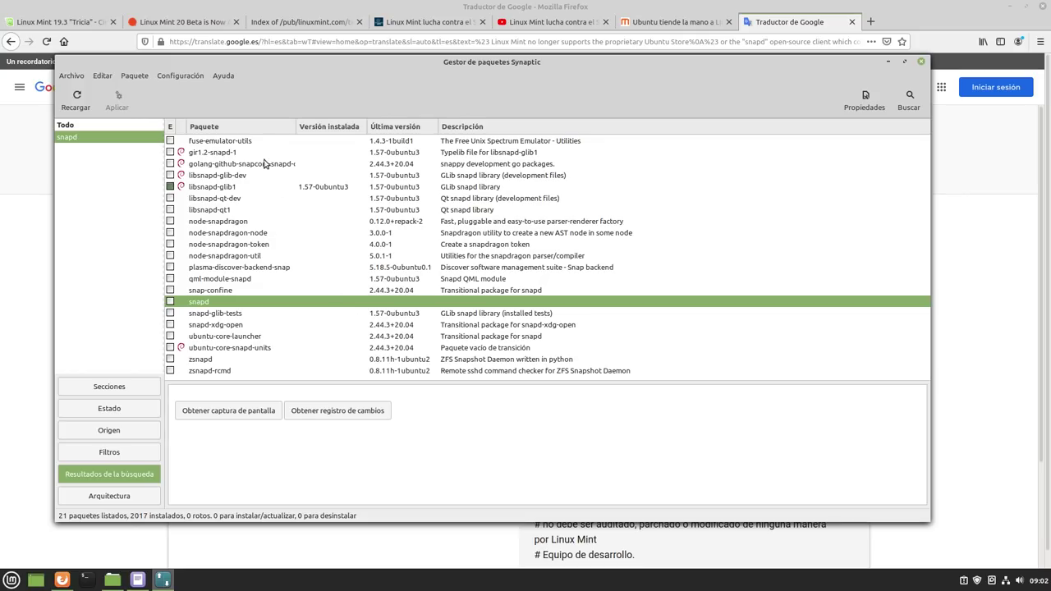
{"action": "left_click", "coordinate": [864, 98]}
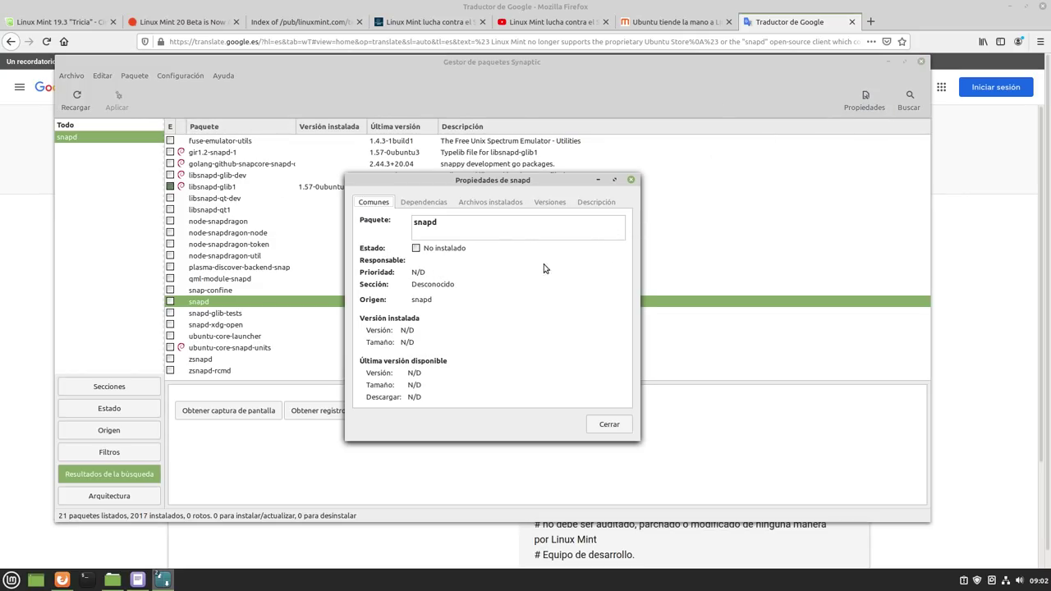
{"action": "left_click", "coordinate": [424, 202]}
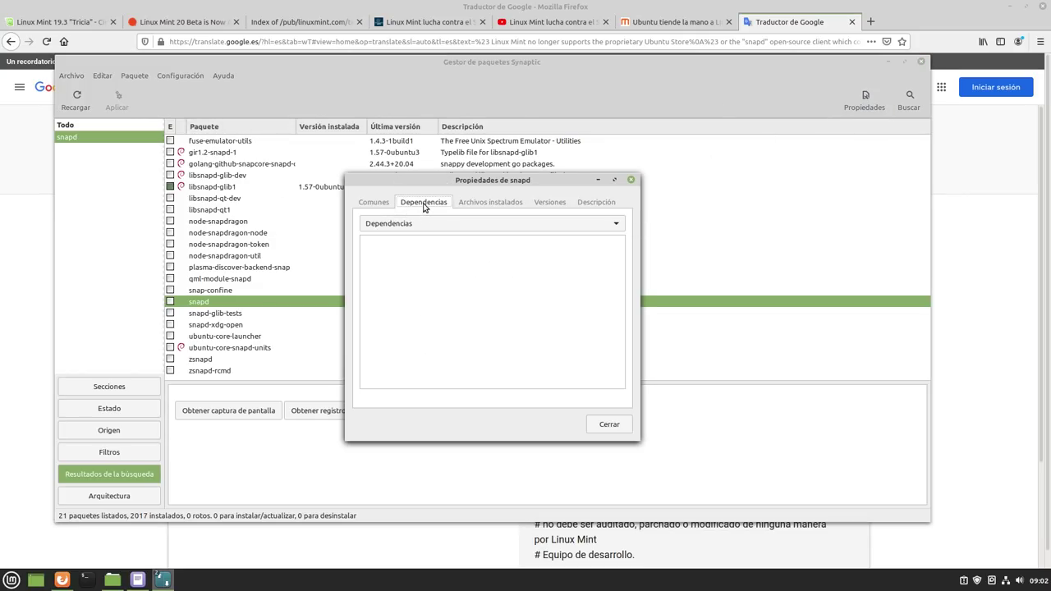
{"action": "left_click", "coordinate": [474, 205]}
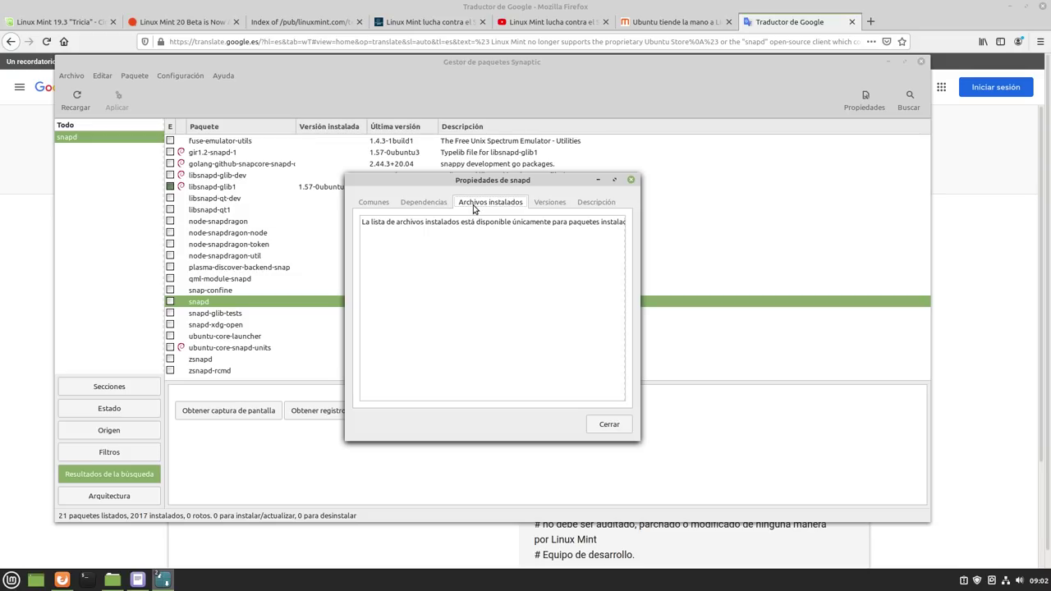
{"action": "left_click", "coordinate": [552, 205]}
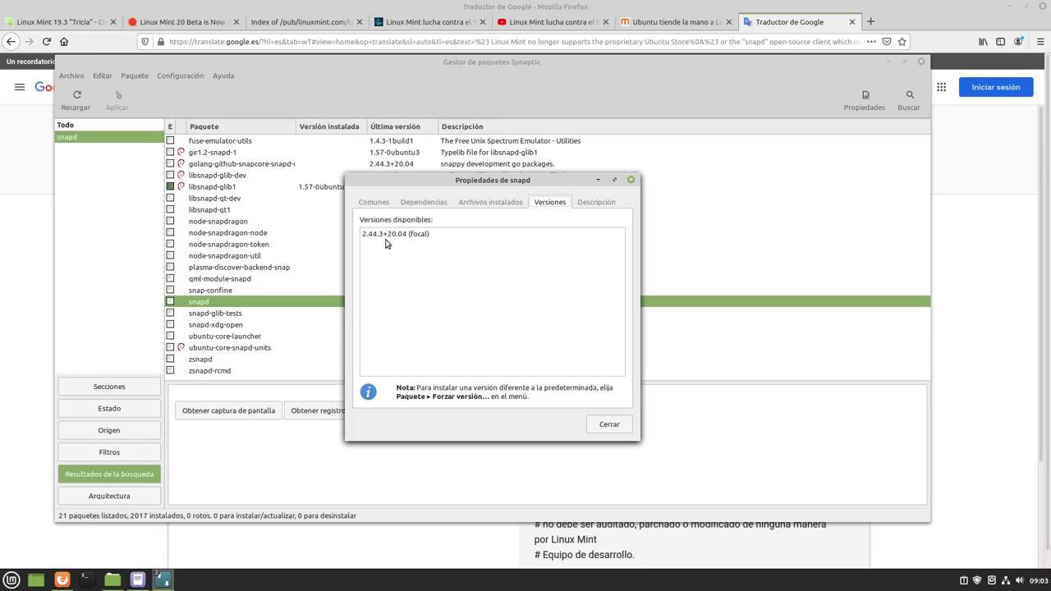
{"action": "left_click", "coordinate": [605, 425]}
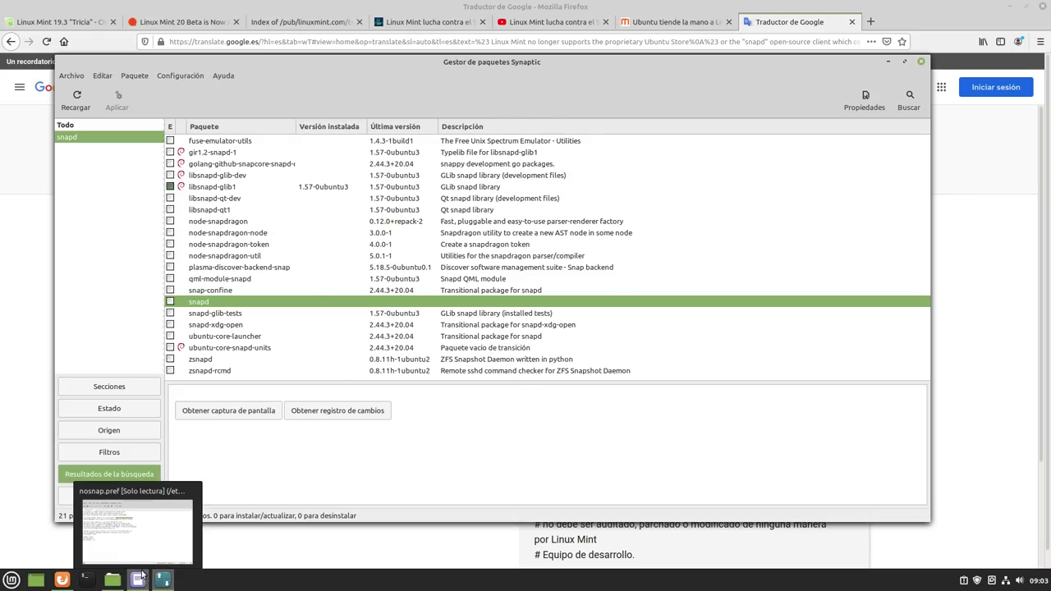
Switch to nosnap.pref in the text editor and highlight the snapd install command and its VERSION placeholder.
{"action": "left_click", "coordinate": [141, 580]}
{"action": "left_click", "coordinate": [624, 233]}
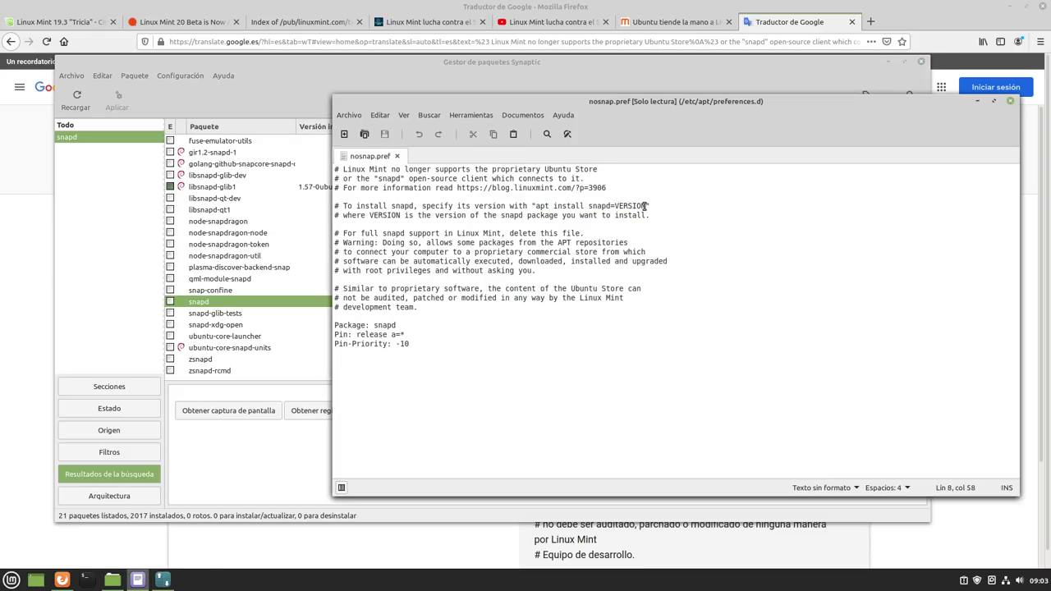
{"action": "left_click_drag", "start_coordinate": [645, 207], "coordinate": [535, 206]}
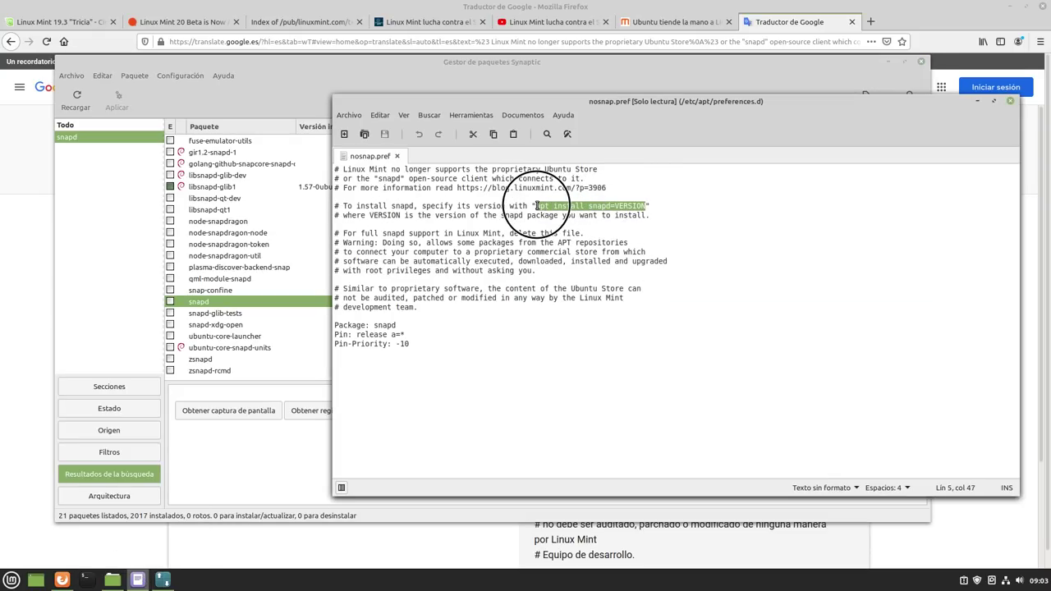
{"action": "left_click", "coordinate": [649, 207]}
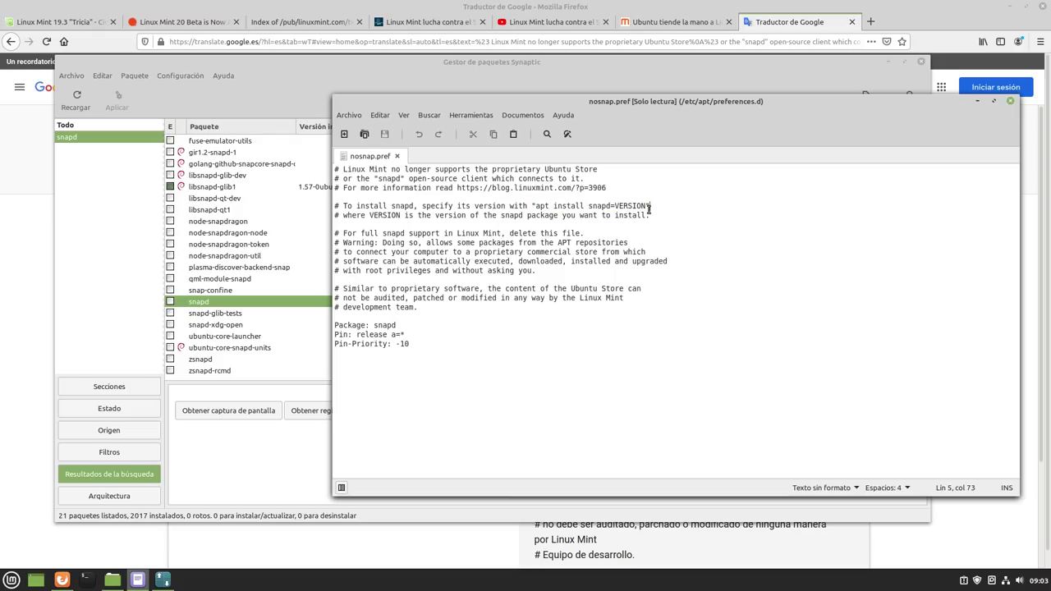
{"action": "left_click_drag", "start_coordinate": [645, 207], "coordinate": [615, 207]}
{"action": "left_click", "coordinate": [645, 260]}
Minimize Firefox and bring the preferences.d folder forward with nosnap.pref selected.
{"action": "left_click", "coordinate": [31, 336]}
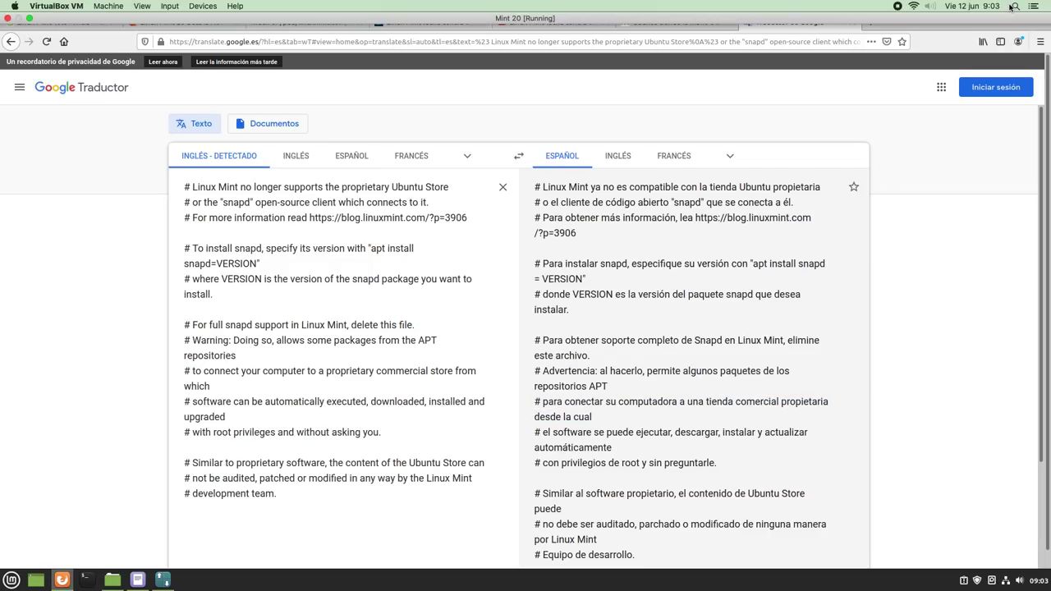
{"action": "left_click", "coordinate": [1014, 6]}
{"action": "left_click", "coordinate": [85, 232]}
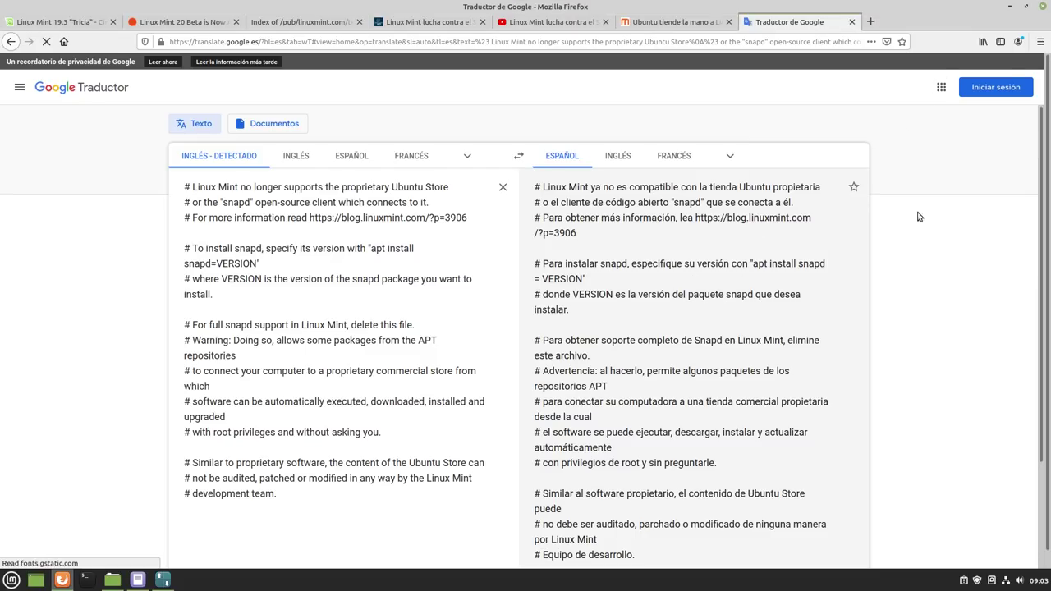
{"action": "left_click", "coordinate": [1009, 6]}
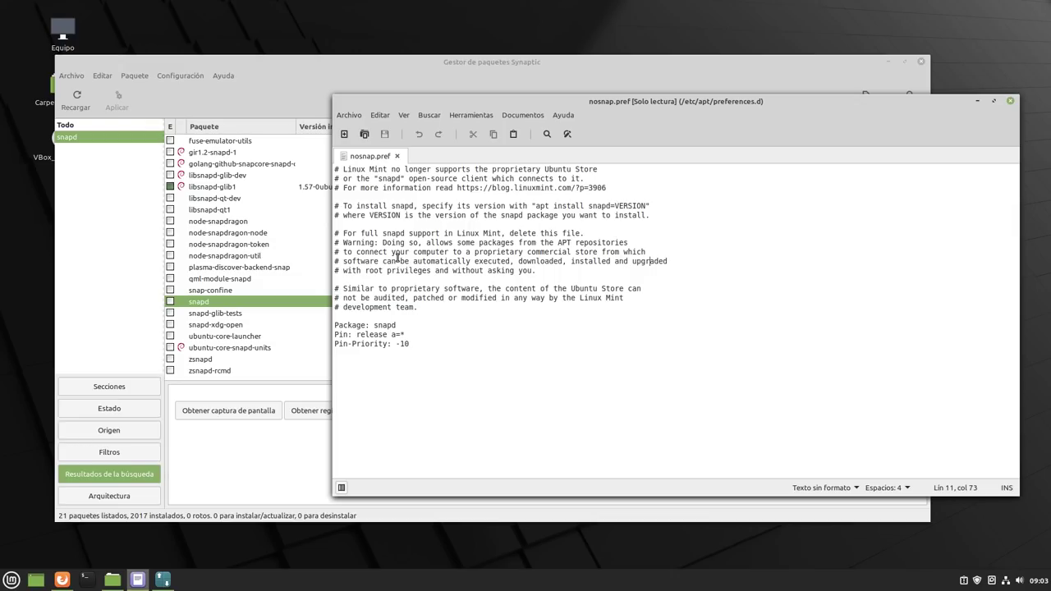
{"action": "left_click", "coordinate": [113, 579]}
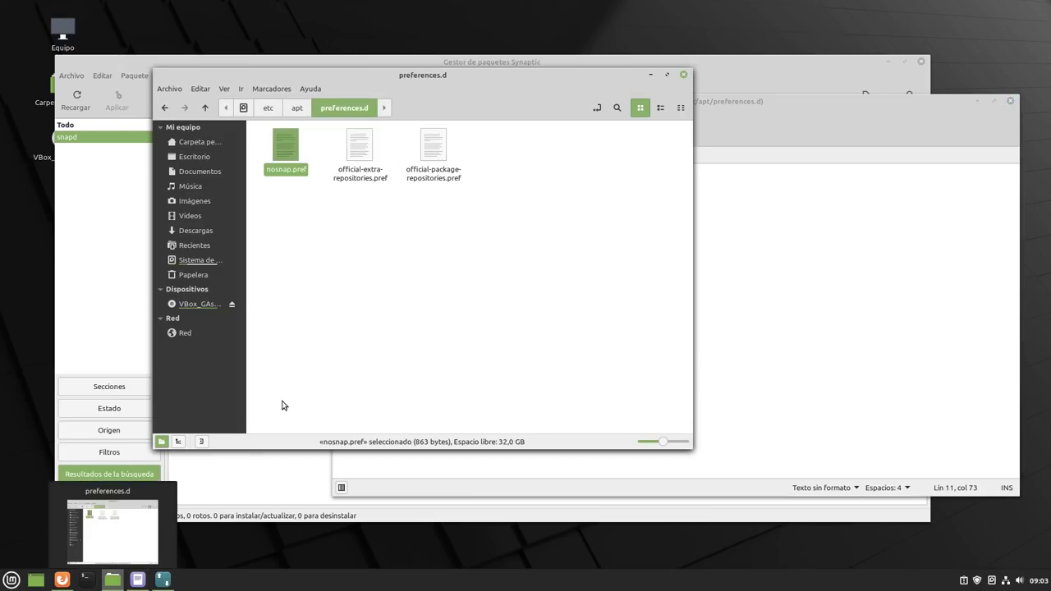
{"action": "left_click", "coordinate": [320, 321]}
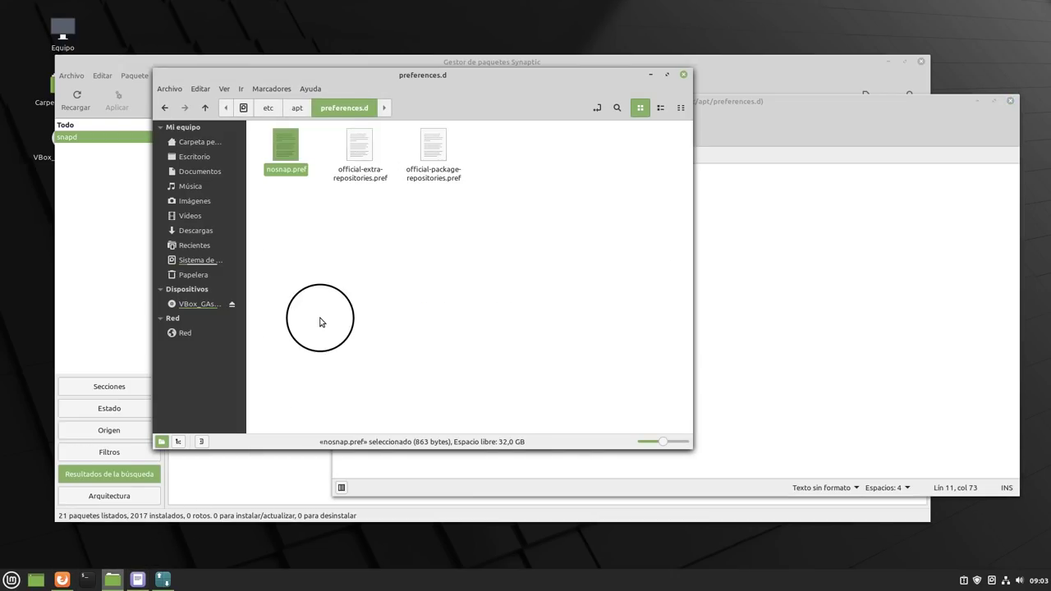
{"action": "left_click", "coordinate": [285, 154]}
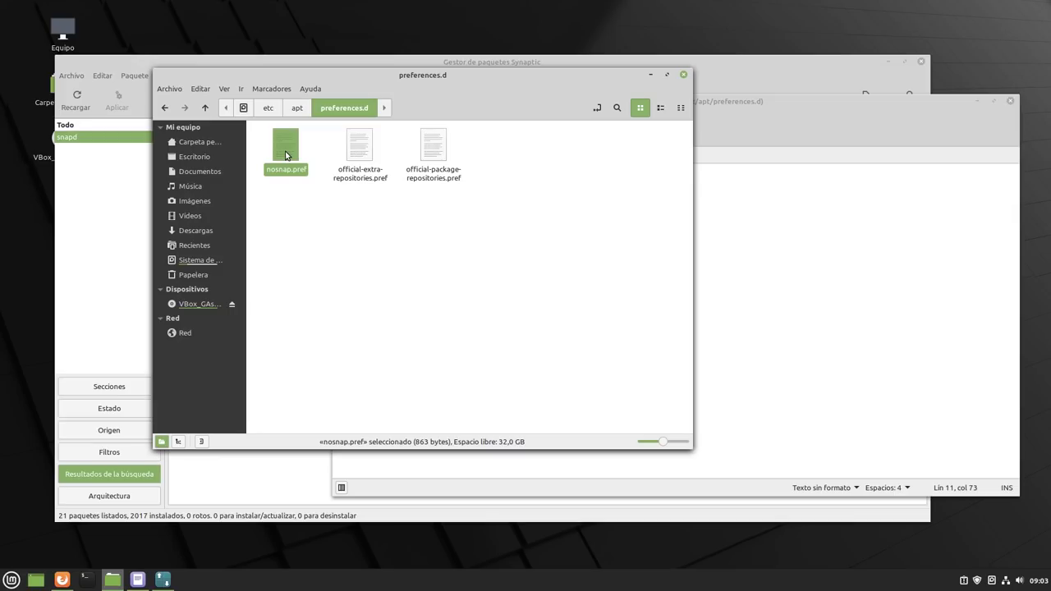
Open a terminal, enlarge its window and move it so that nosnap.pref in the folder stays uncovered.
{"action": "left_click", "coordinate": [84, 580]}
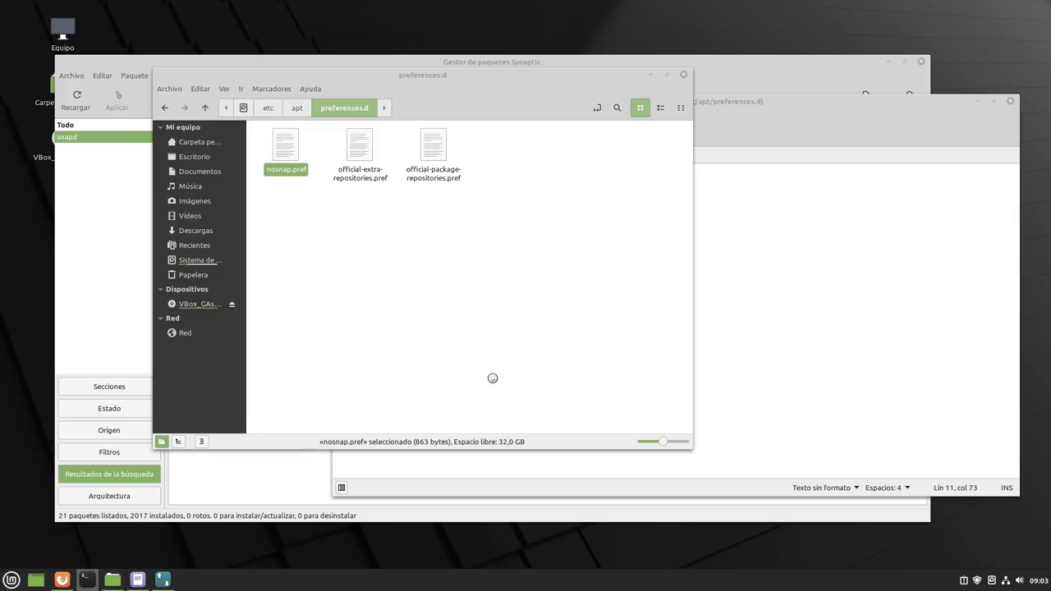
{"action": "left_click_drag", "start_coordinate": [697, 416], "coordinate": [959, 483]}
{"action": "left_click_drag", "start_coordinate": [673, 176], "coordinate": [668, 260]}
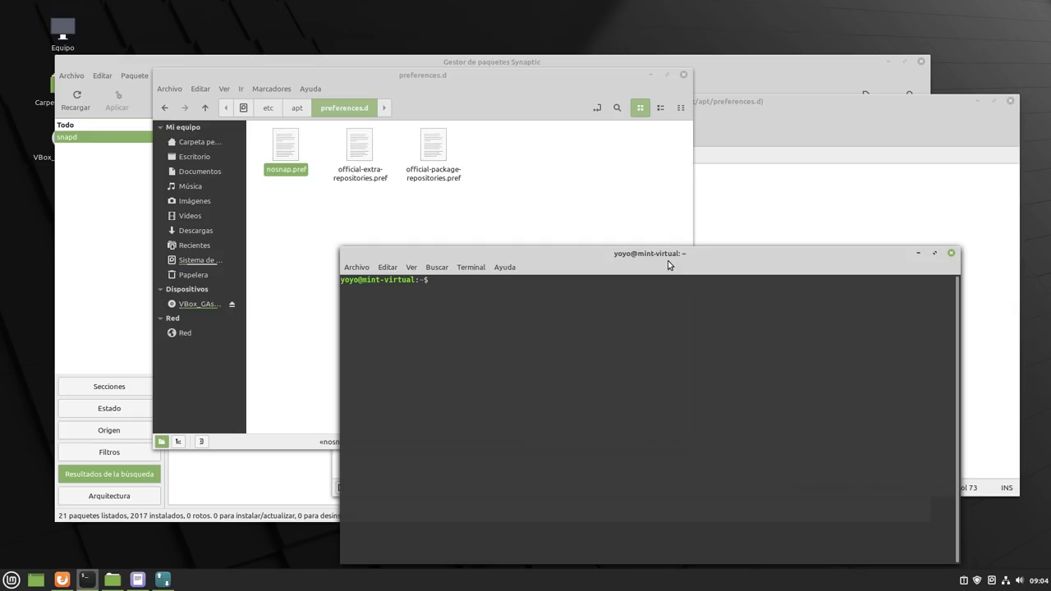
Enter the command sudo rm '/etc/apt/preferences.d/nosnap.pref' in the terminal without running it.
{"action": "left_click", "coordinate": [538, 361]}
{"action": "type", "text": "sudo rm"}
{"action": "left_click_drag", "start_coordinate": [289, 159], "coordinate": [785, 429]}
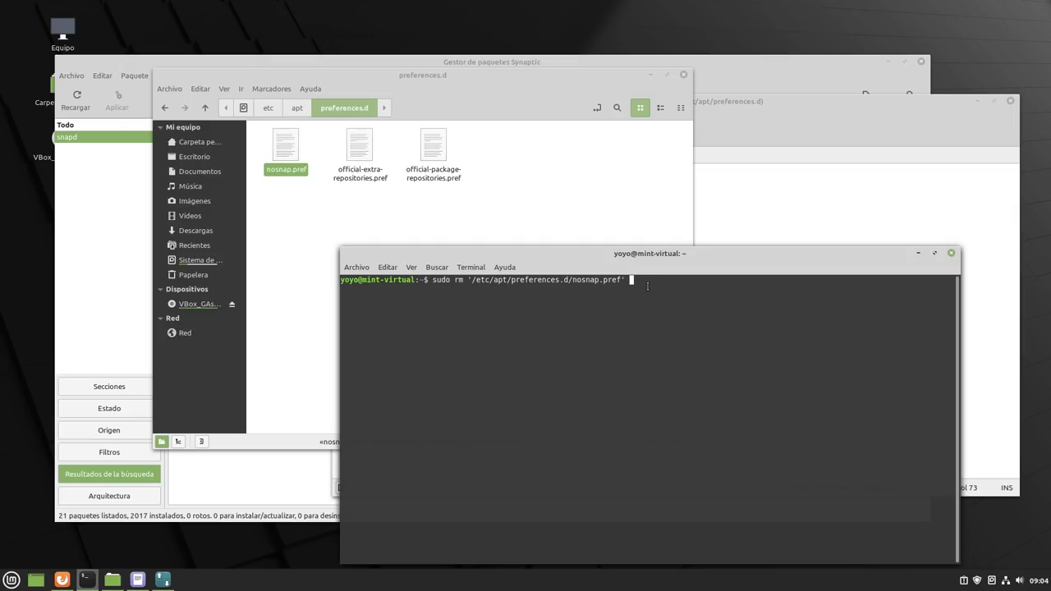
Review the nosnap.pref text in the editor alongside its Spanish translation in Firefox, ending on the translation.
{"action": "left_click", "coordinate": [762, 102]}
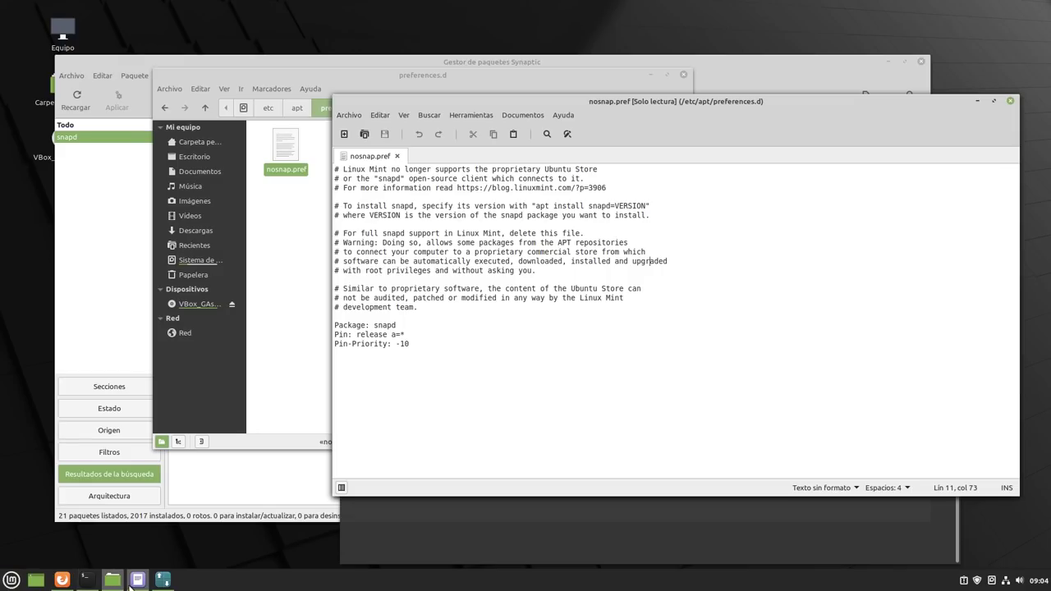
{"action": "mouse_move", "coordinate": [70, 584]}
{"action": "left_click", "coordinate": [64, 534]}
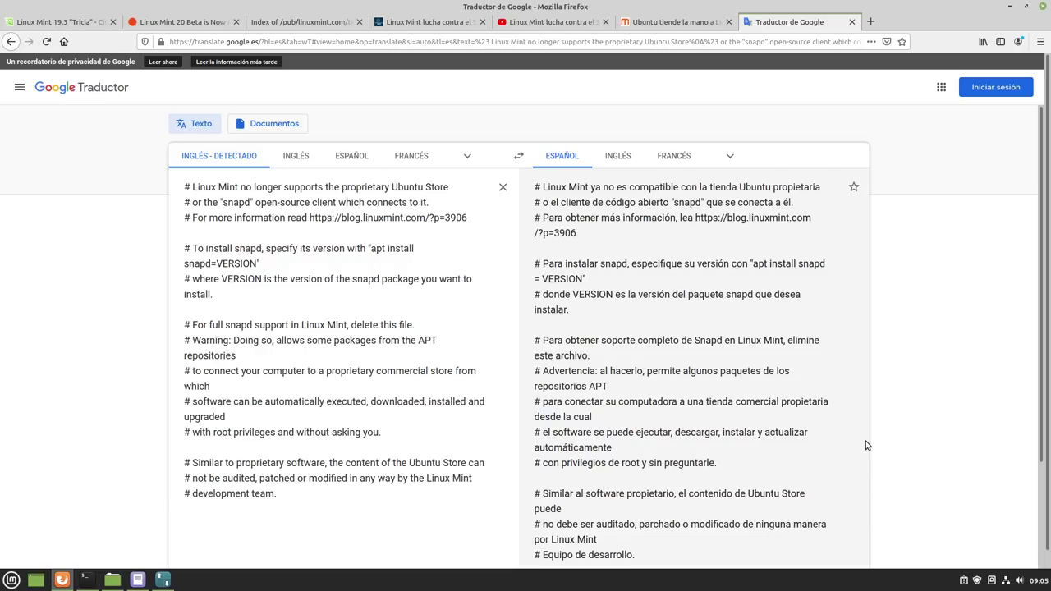
{"action": "mouse_move", "coordinate": [1012, 4]}
{"action": "key", "text": "super+space"}
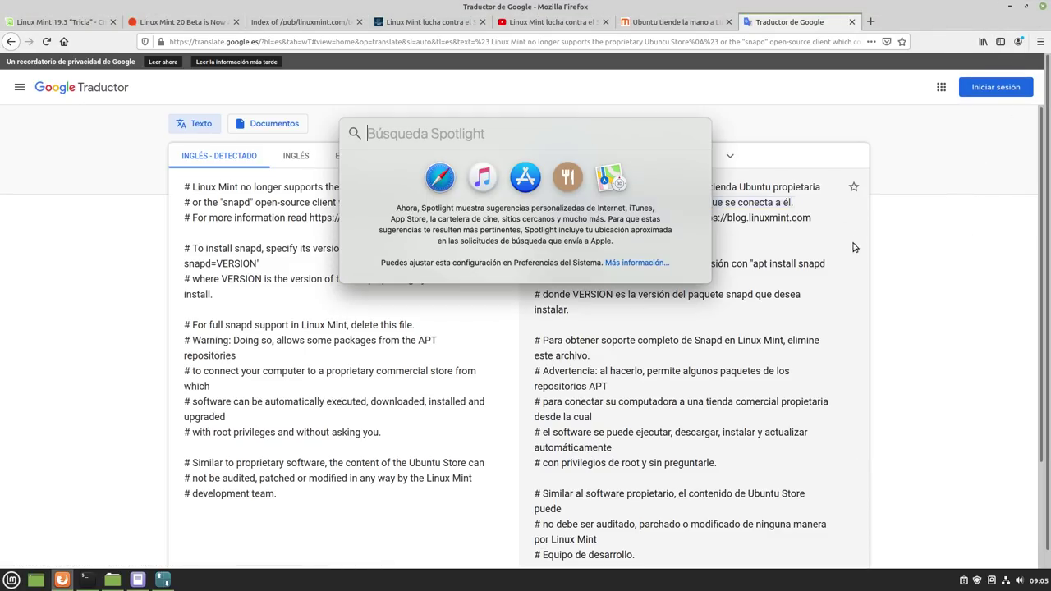
{"action": "key", "text": "Escape"}
{"action": "left_click", "coordinate": [1010, 7]}
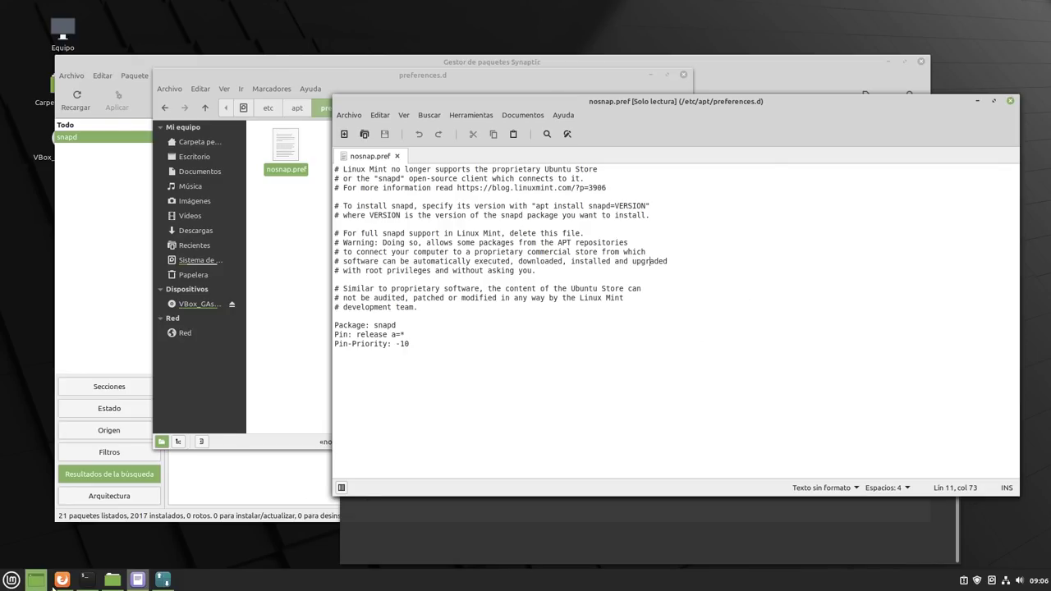
{"action": "left_click", "coordinate": [62, 583]}
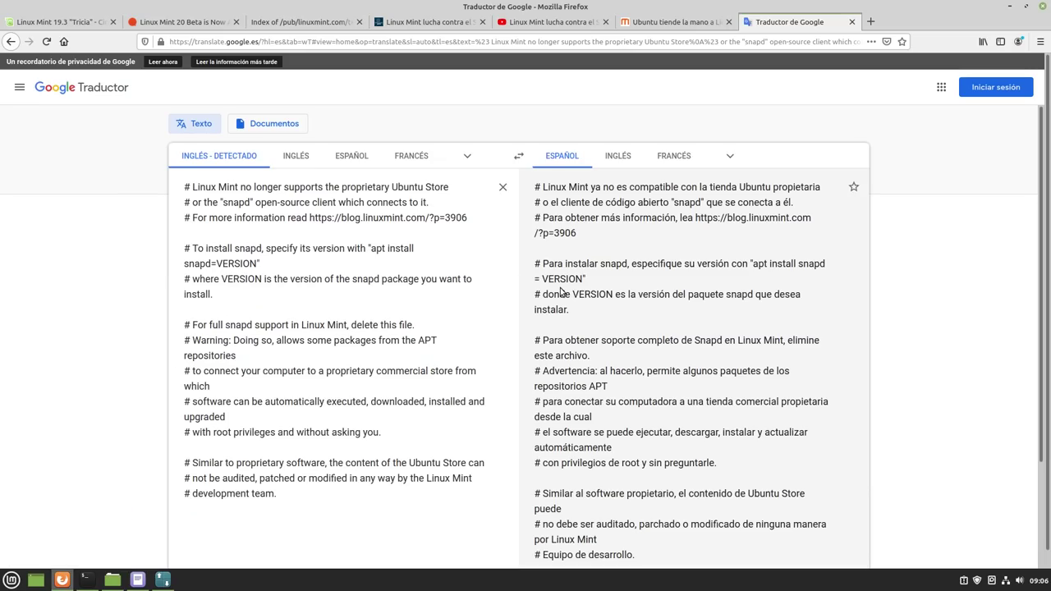
Read the rest of the Spanish translation and check it against the original nosnap.pref text, returning to Firefox.
{"action": "scroll", "coordinate": [839, 294], "scroll_direction": "down", "scroll_amount": 3}
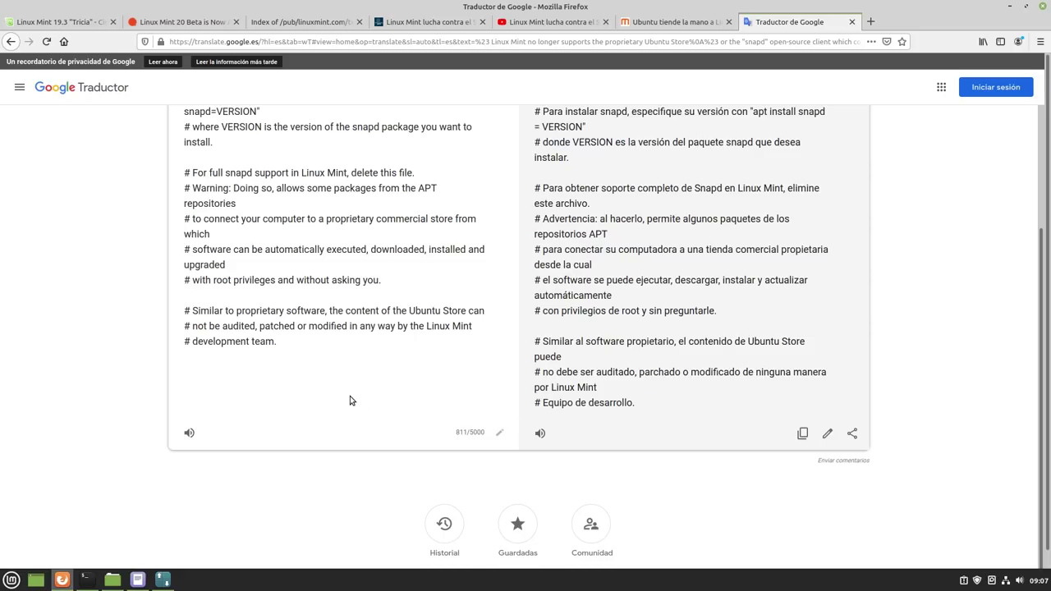
{"action": "left_click", "coordinate": [1011, 7]}
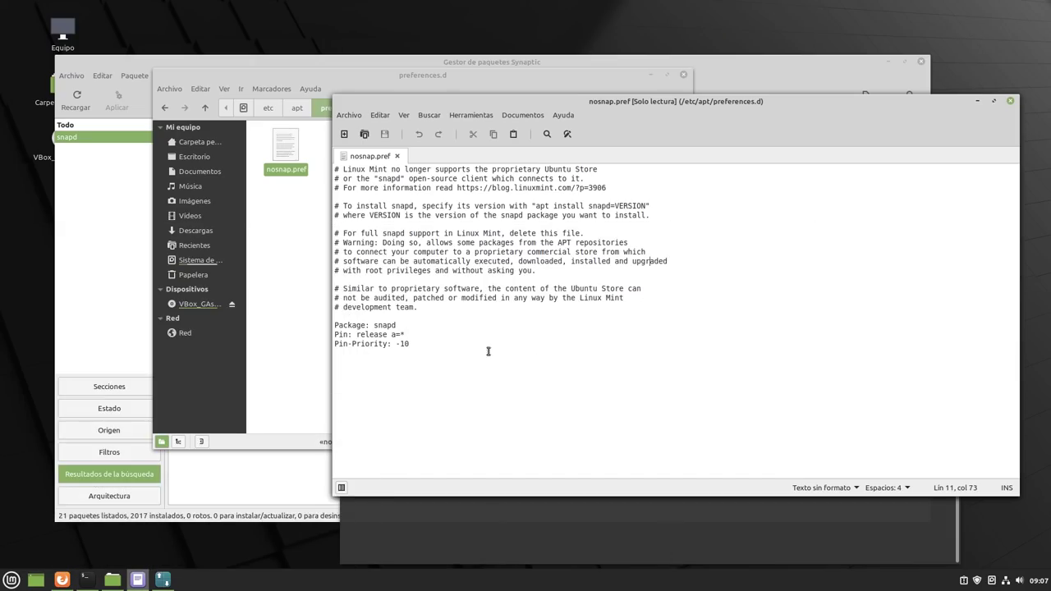
{"action": "left_click", "coordinate": [62, 579]}
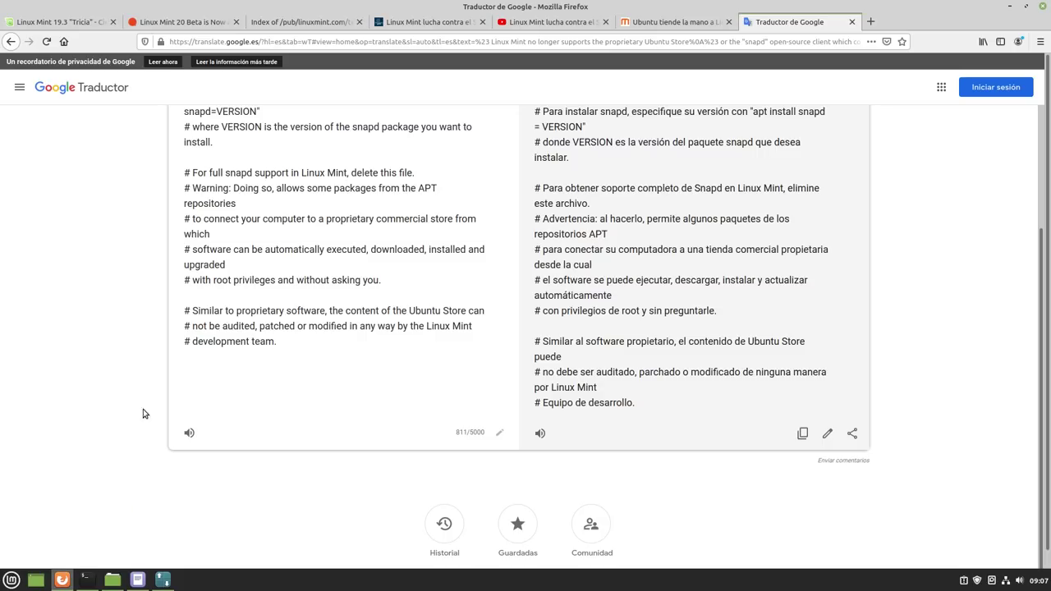
Open the linuxmint website in a new tab and go to its "Monthly News – May 2020" blog post.
{"action": "left_click", "coordinate": [870, 22]}
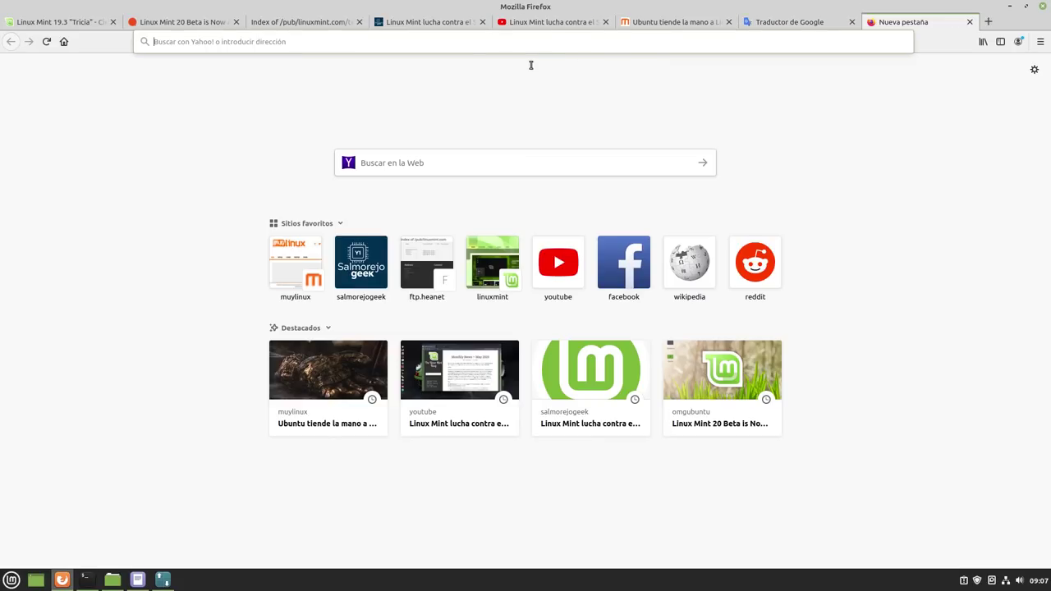
{"action": "left_click", "coordinate": [451, 264]}
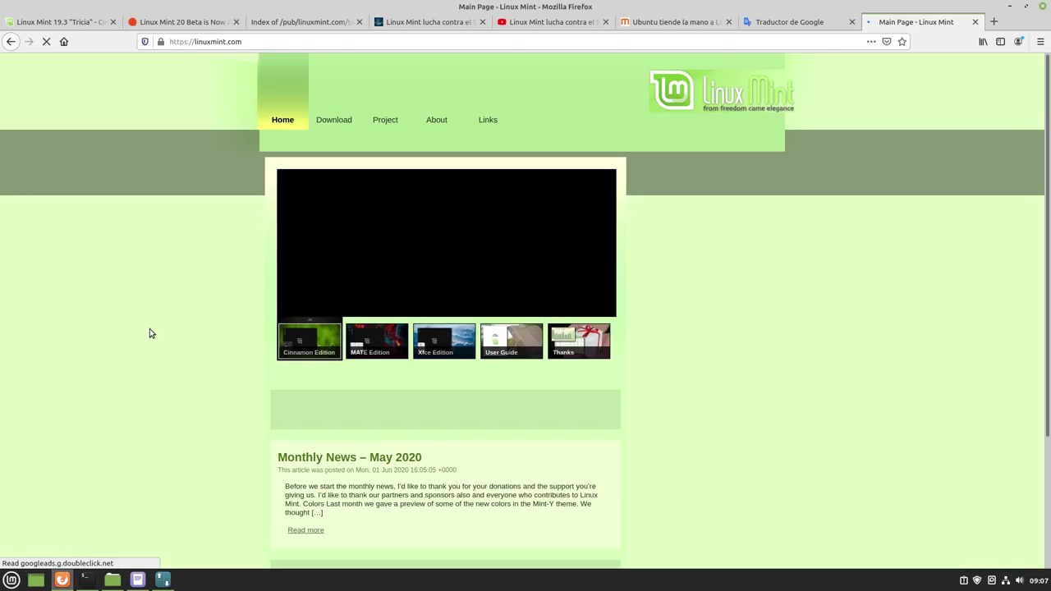
{"action": "scroll", "coordinate": [144, 331], "scroll_direction": "down", "scroll_amount": 3}
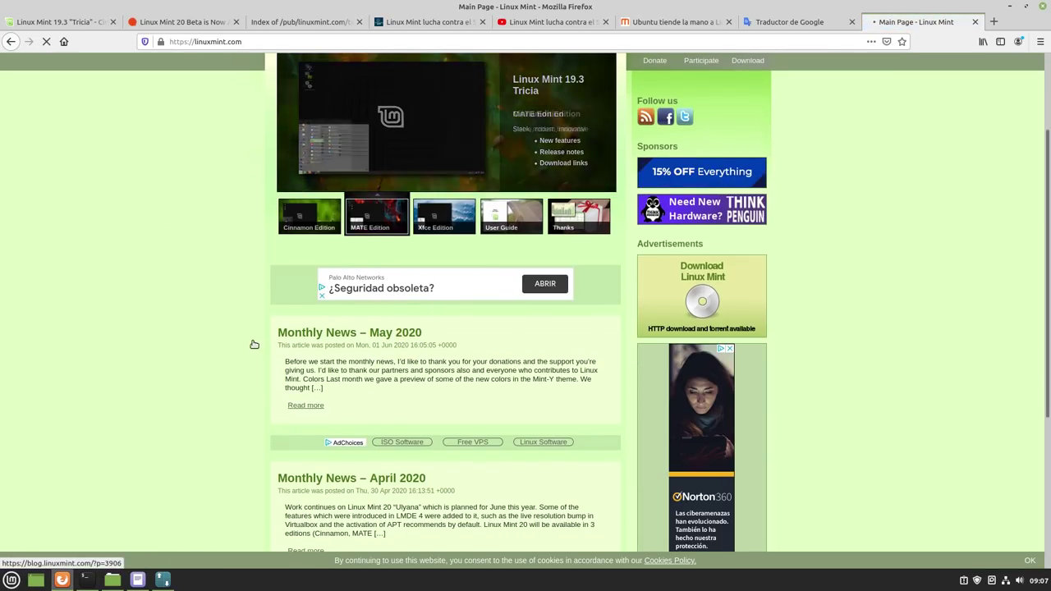
{"action": "left_click", "coordinate": [238, 348]}
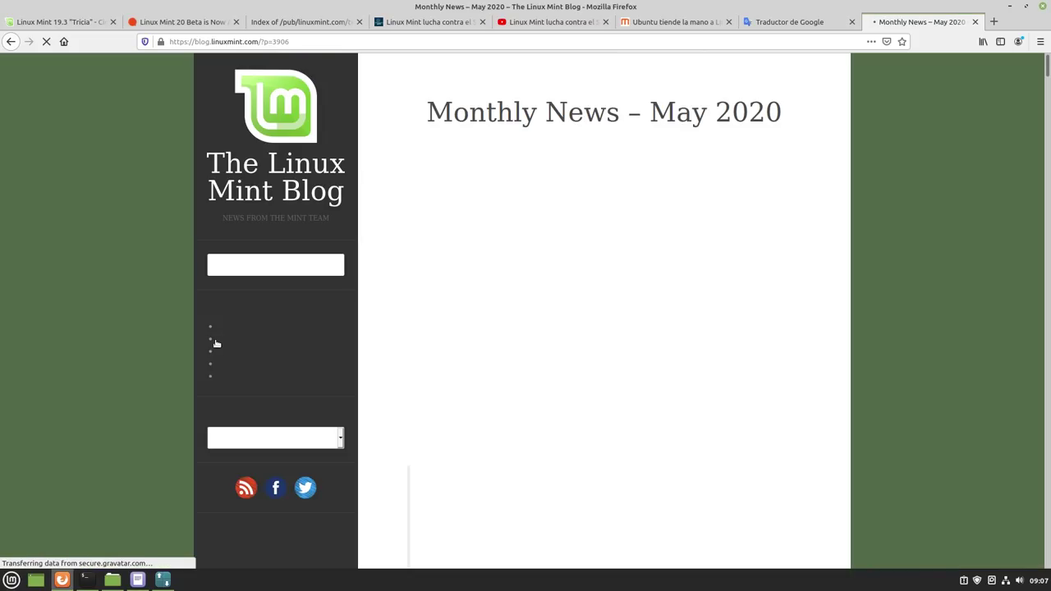
Review the Snap section of the May 2020 post, highlighting it from its heading to its last paragraph, and return to the post's beginning.
{"action": "scroll", "coordinate": [566, 341], "scroll_direction": "down", "scroll_amount": 3}
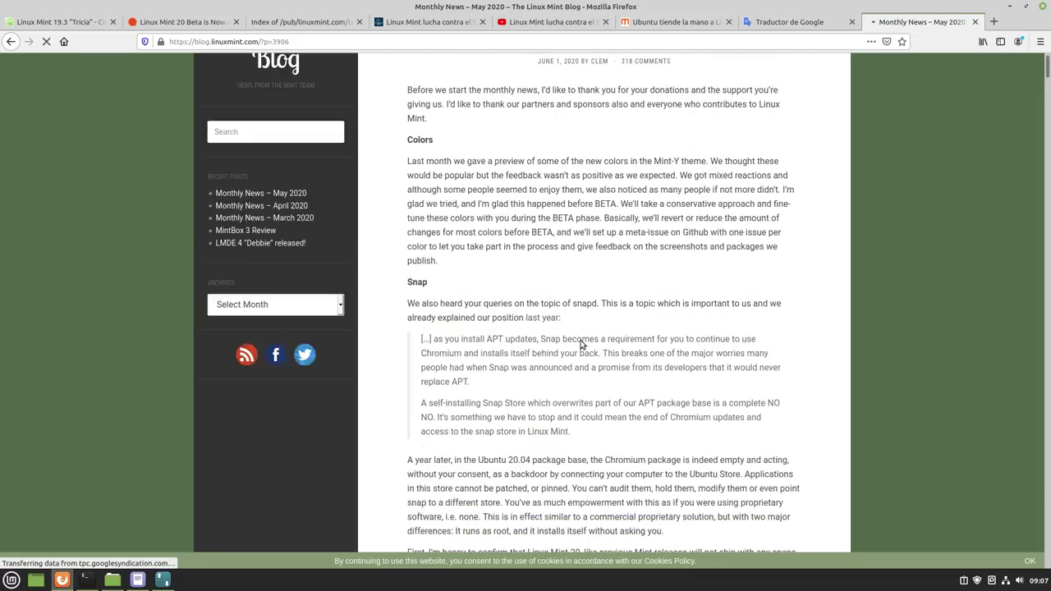
{"action": "scroll", "coordinate": [580, 345], "scroll_direction": "down", "scroll_amount": 4}
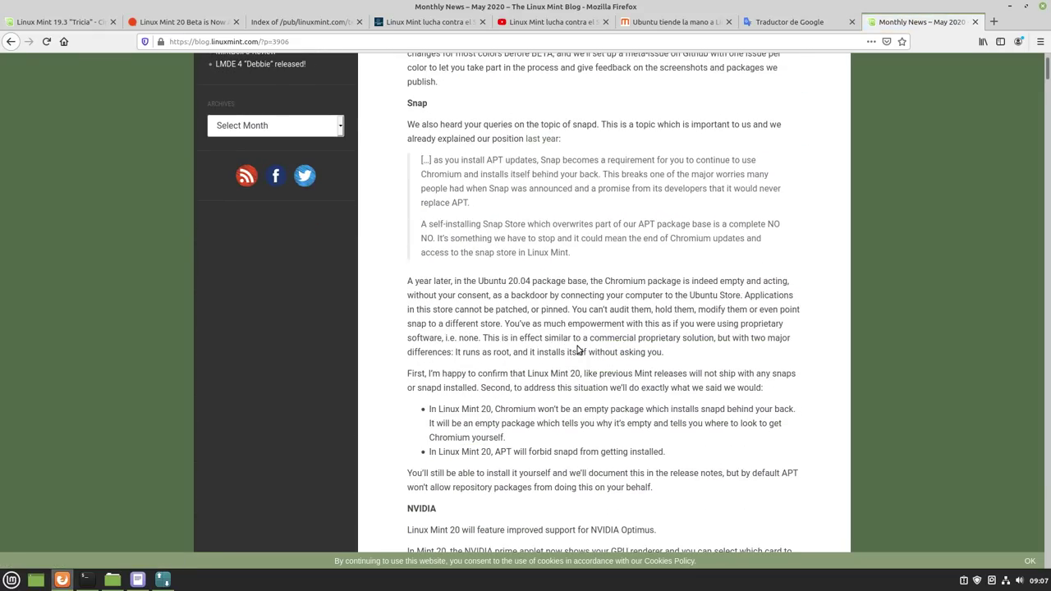
{"action": "triple_click", "coordinate": [661, 487]}
{"action": "left_click_drag", "start_coordinate": [552, 397], "coordinate": [396, 107]}
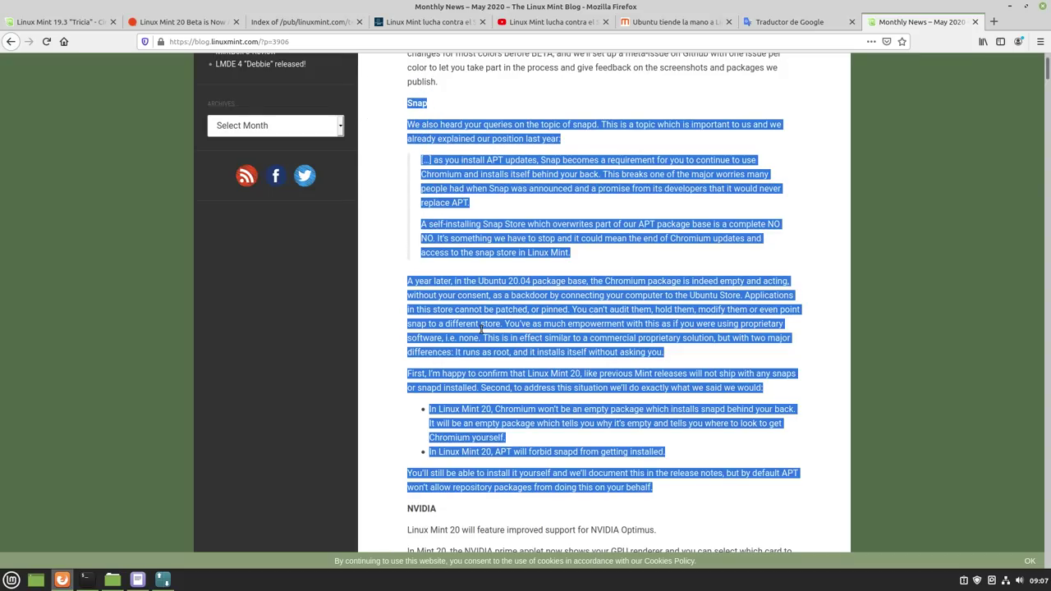
{"action": "left_click", "coordinate": [912, 322]}
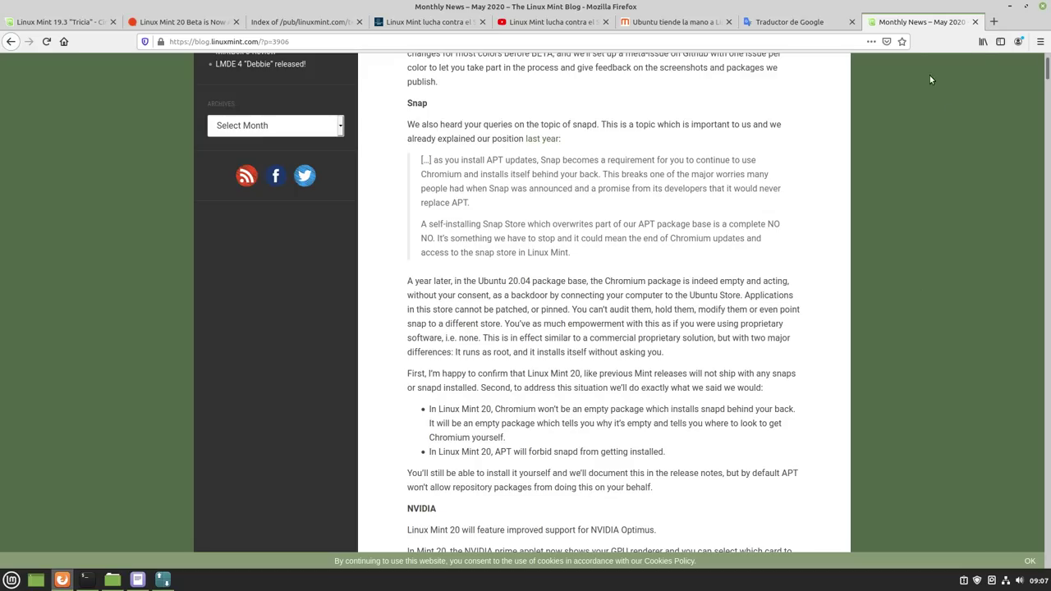
{"action": "scroll", "coordinate": [574, 310], "scroll_direction": "up", "scroll_amount": 4}
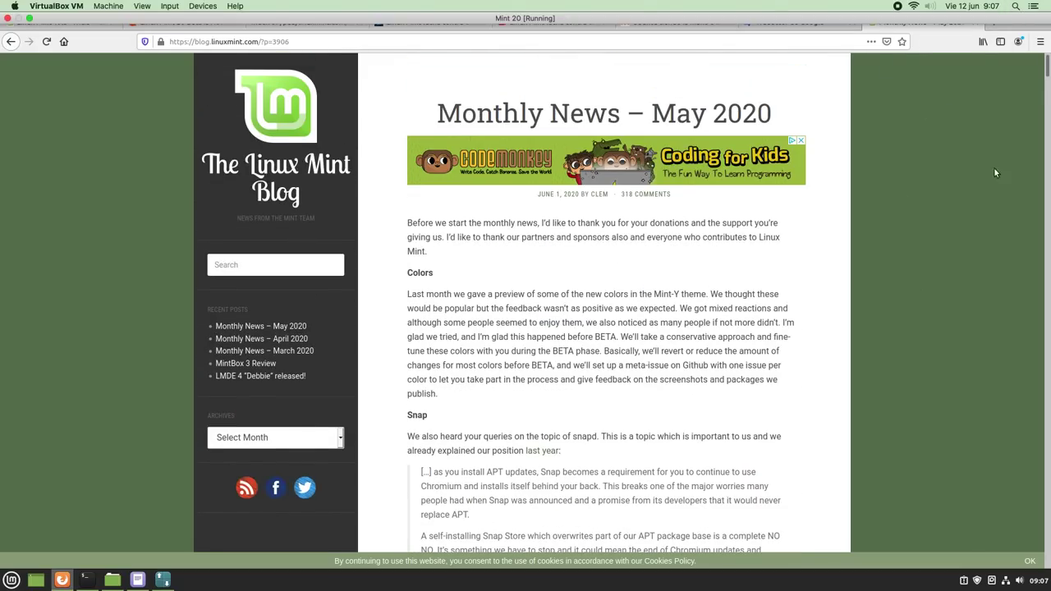
Minimize Firefox, move the nosnap.pref editor to uncover the files in preferences.d, and highlight =VERSION in the snapd install instruction.
{"action": "left_click", "coordinate": [1006, 11]}
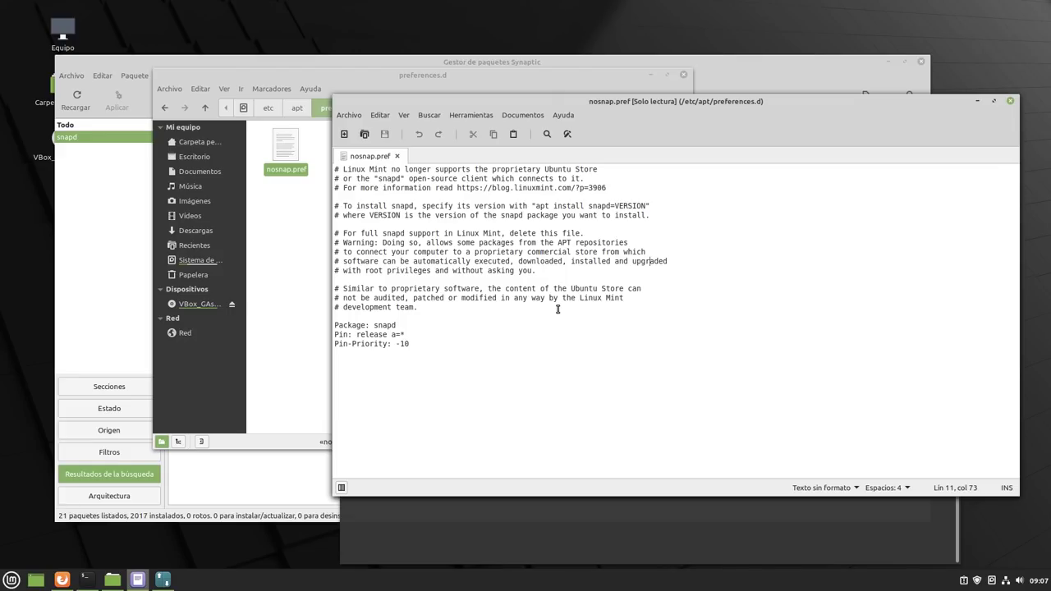
{"action": "left_click_drag", "start_coordinate": [628, 144], "coordinate": [551, 224]}
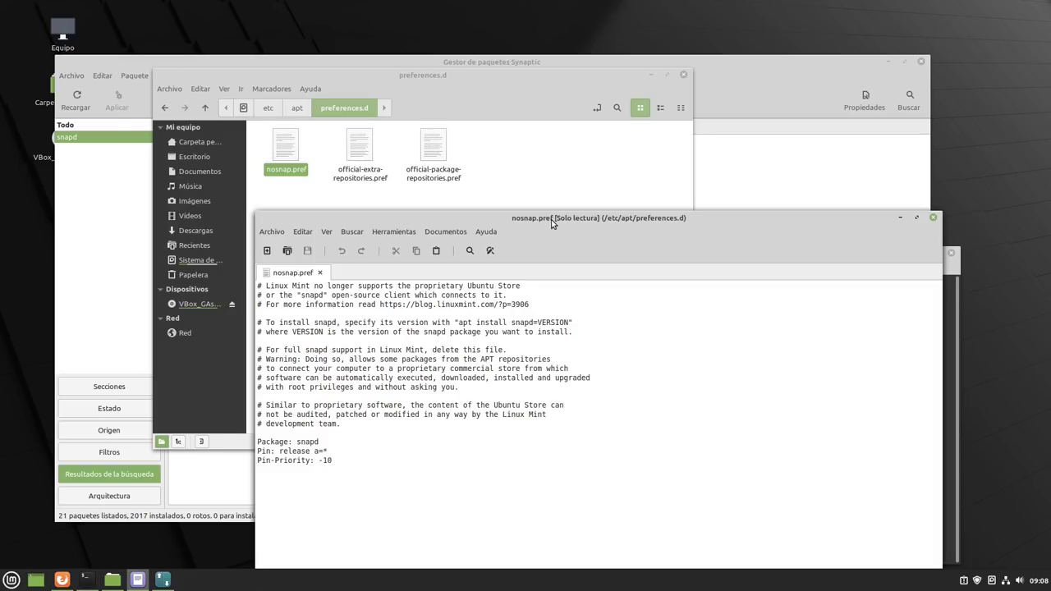
{"action": "left_click_drag", "start_coordinate": [459, 322], "coordinate": [516, 322]}
{"action": "left_click", "coordinate": [577, 323]}
{"action": "left_click", "coordinate": [538, 323]}
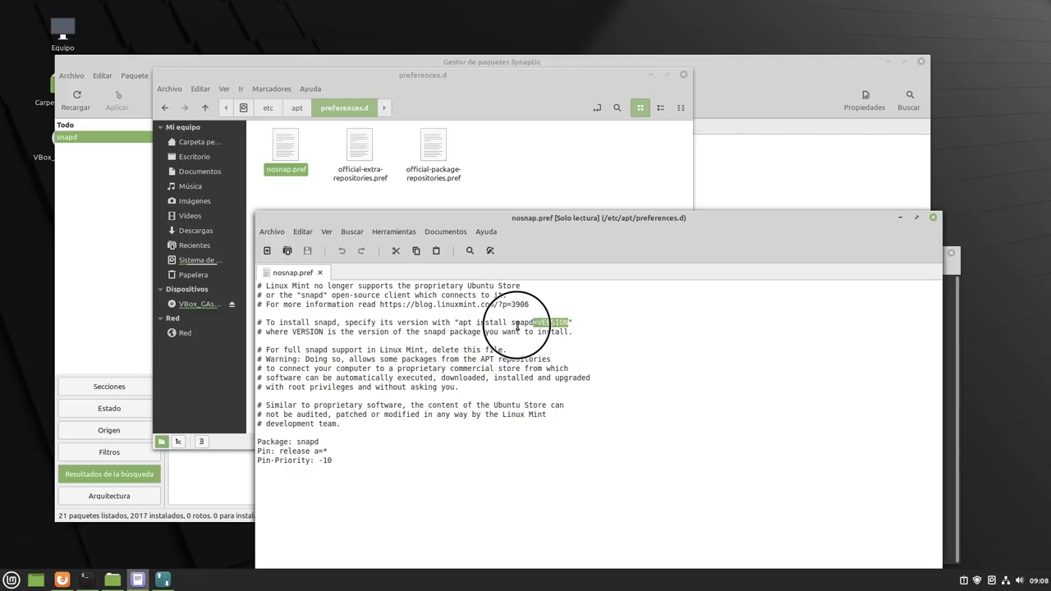
Close the nosnap.pref editor, the terminal and Synaptic, minimize the preferences.d folder, and launch a fresh terminal.
{"action": "left_click", "coordinate": [937, 218]}
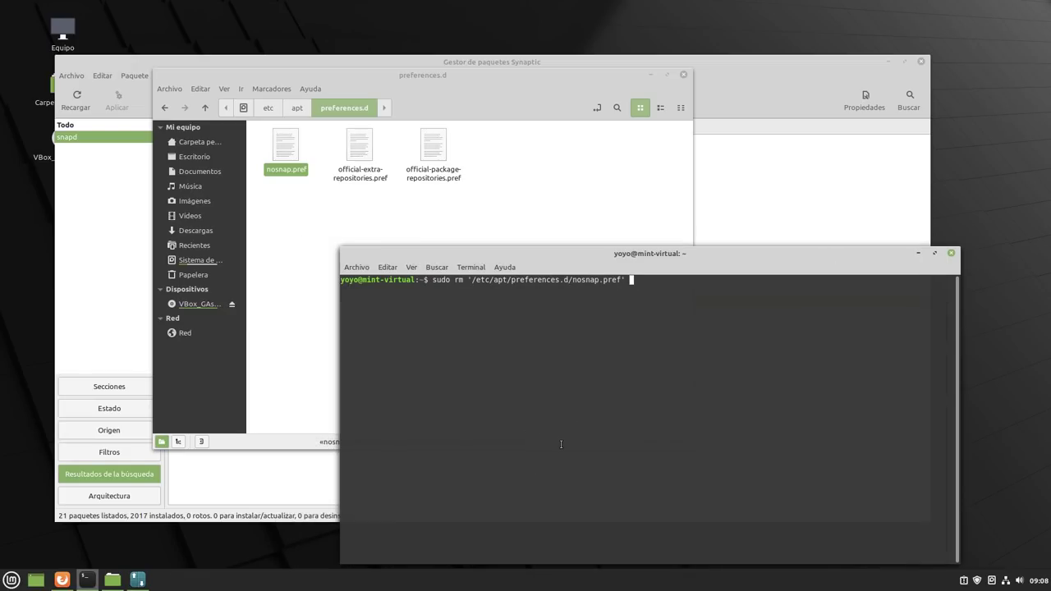
{"action": "left_click", "coordinate": [950, 254]}
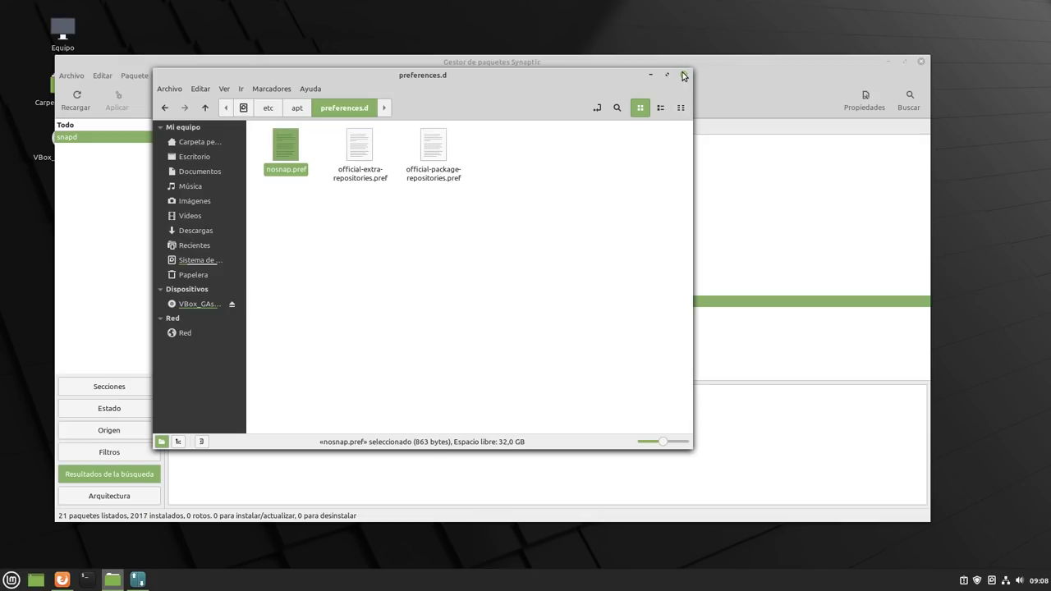
{"action": "left_click", "coordinate": [648, 75]}
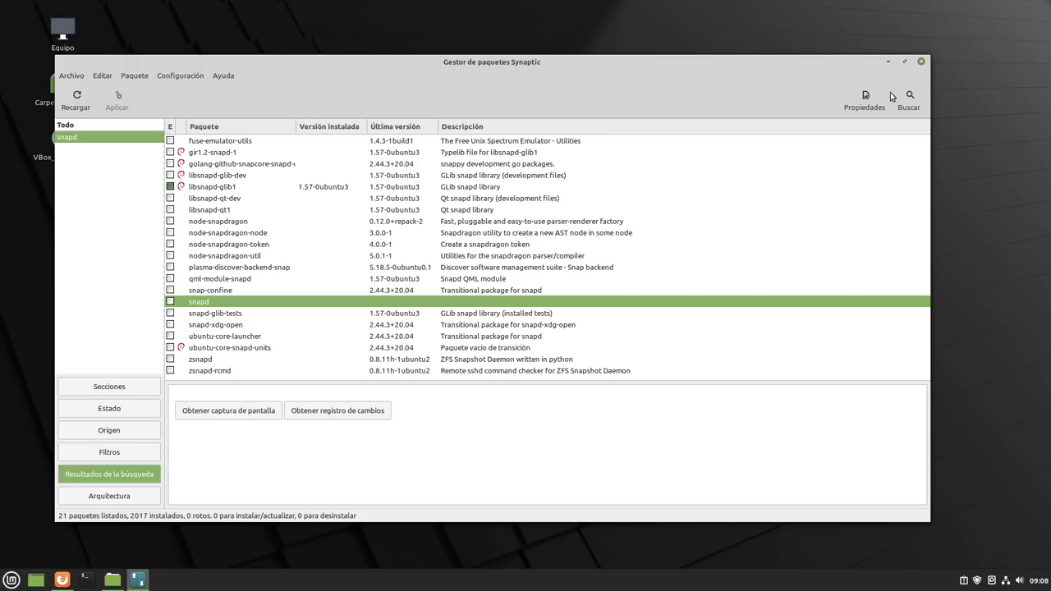
{"action": "left_click", "coordinate": [920, 63]}
{"action": "left_click", "coordinate": [86, 579]}
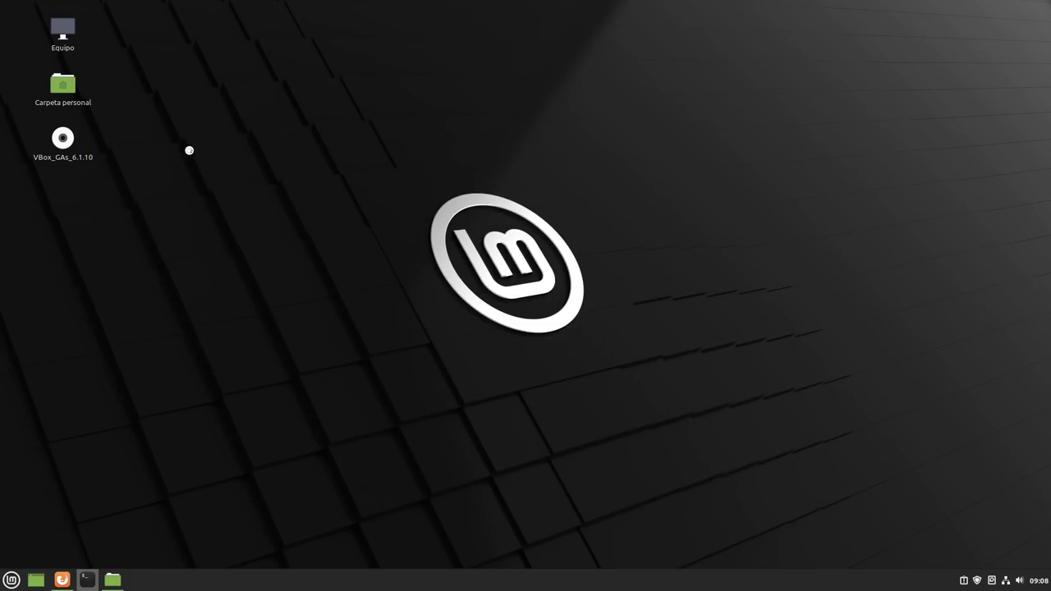
Bring Firefox forward and open the OMG! Ubuntu article "Linux Mint 20 Blocks Snap App Installs, So Here's the Workaround".
{"action": "left_click", "coordinate": [62, 579]}
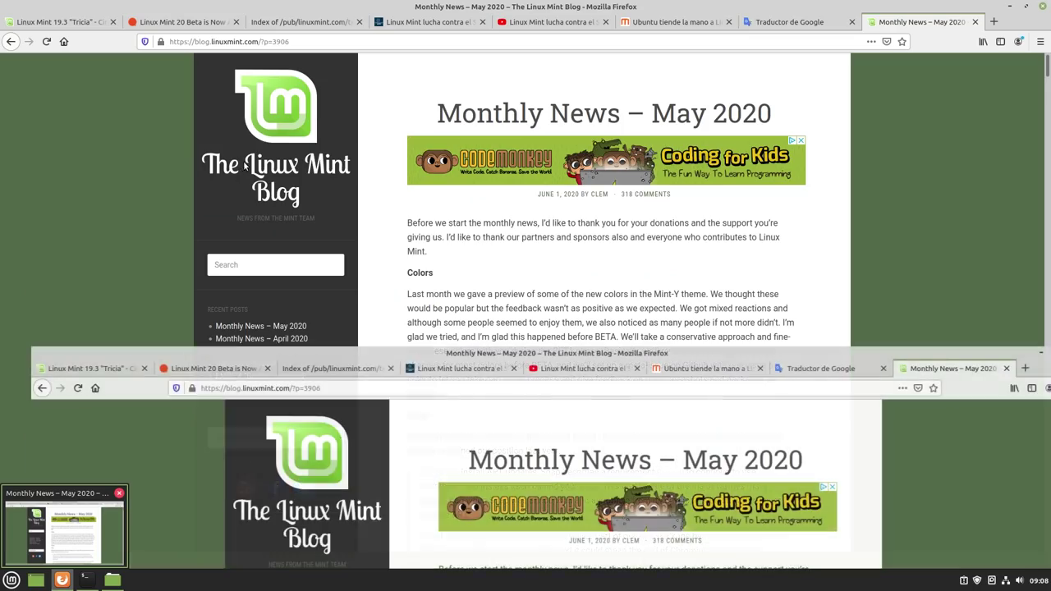
{"action": "left_click", "coordinate": [153, 22]}
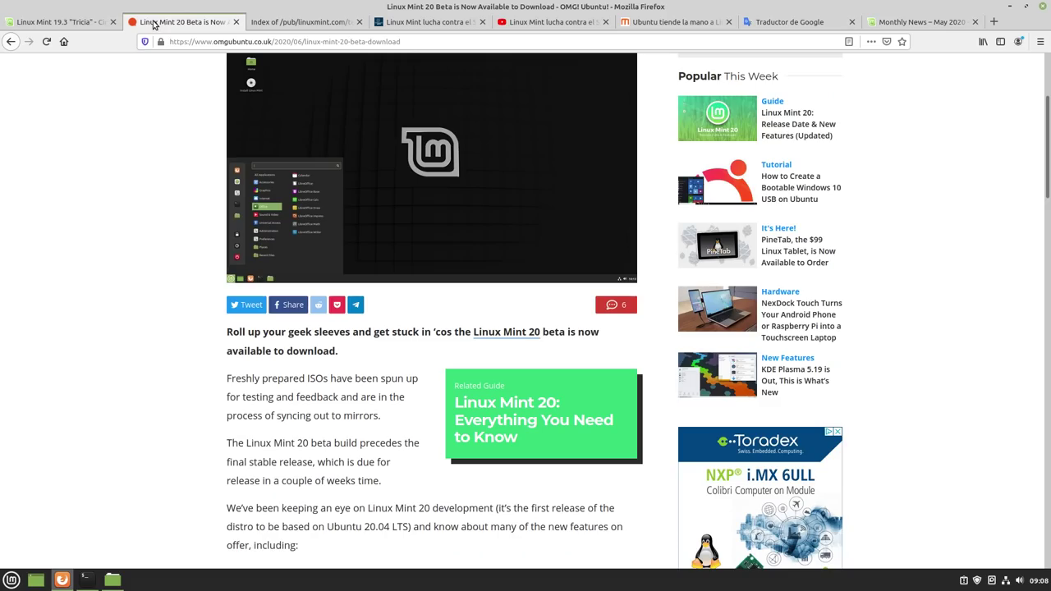
{"action": "left_click", "coordinate": [11, 42]}
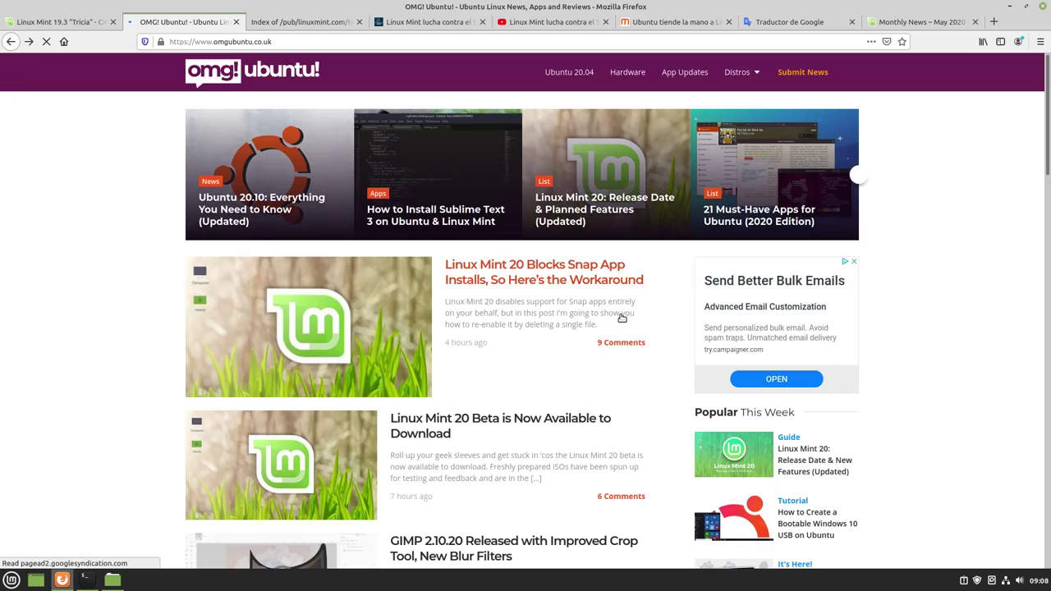
{"action": "left_click", "coordinate": [544, 272]}
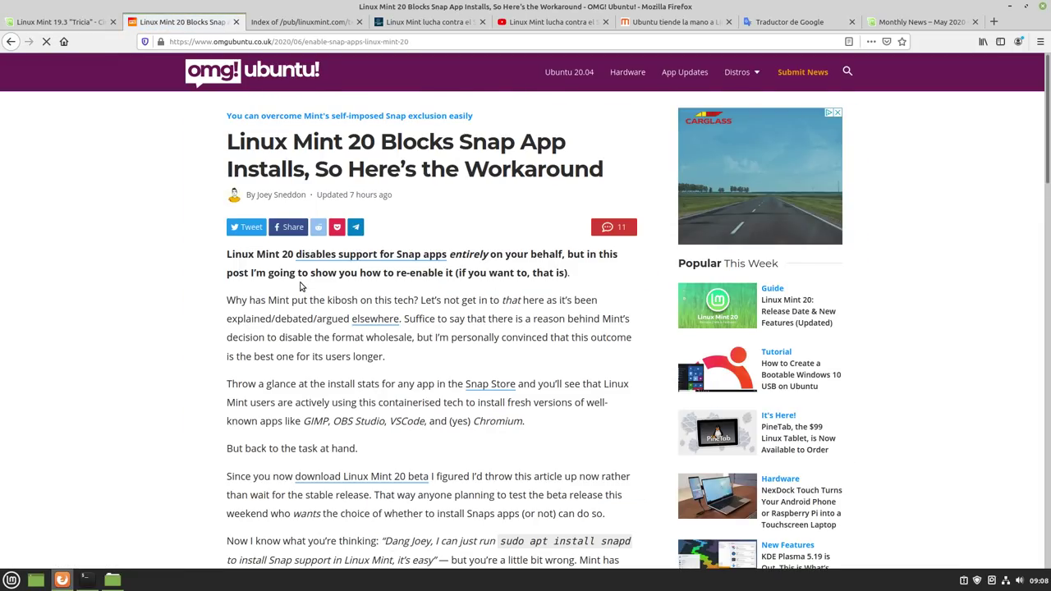
Read the workaround article through to its end, highlighting the command sudo apt instal snapd=VERSION.
{"action": "scroll", "coordinate": [261, 311], "scroll_direction": "down", "scroll_amount": 5}
{"action": "scroll", "coordinate": [261, 310], "scroll_direction": "up", "scroll_amount": 5}
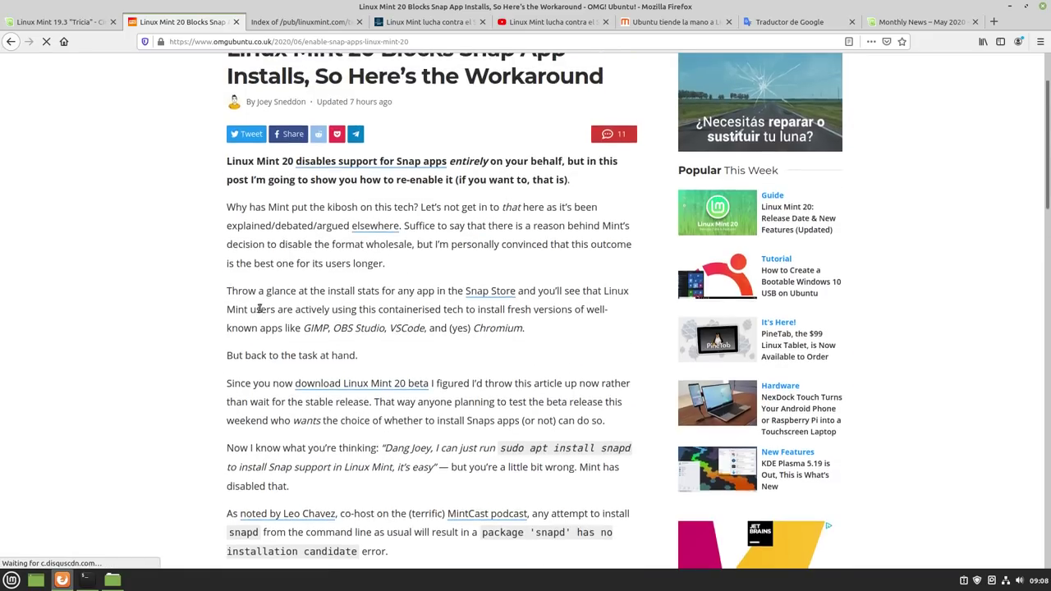
{"action": "scroll", "coordinate": [279, 298], "scroll_direction": "down", "scroll_amount": 5}
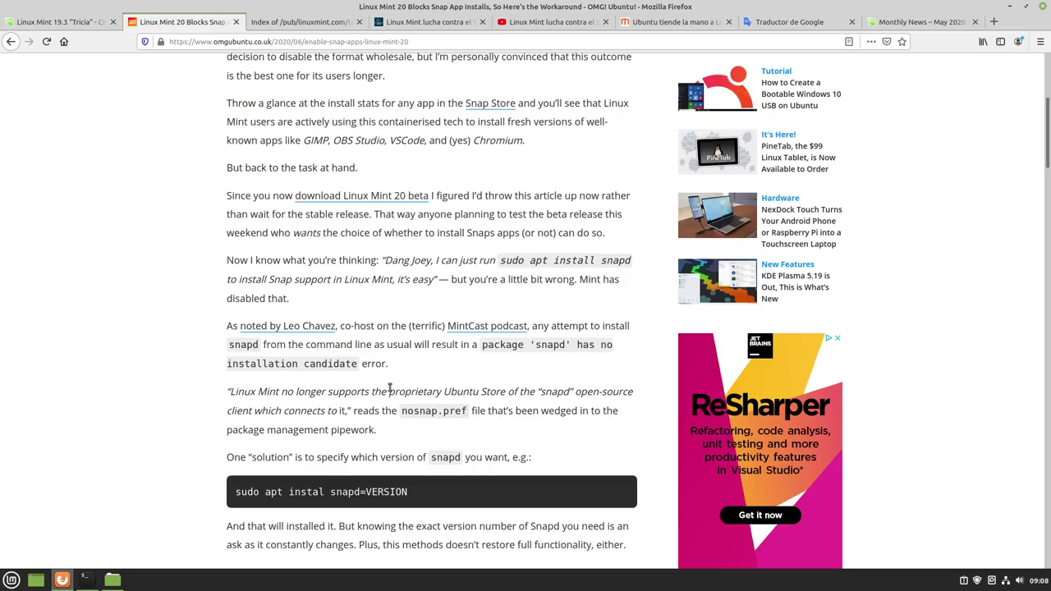
{"action": "scroll", "coordinate": [402, 382], "scroll_direction": "down", "scroll_amount": 2}
{"action": "left_click_drag", "start_coordinate": [410, 368], "coordinate": [226, 367]}
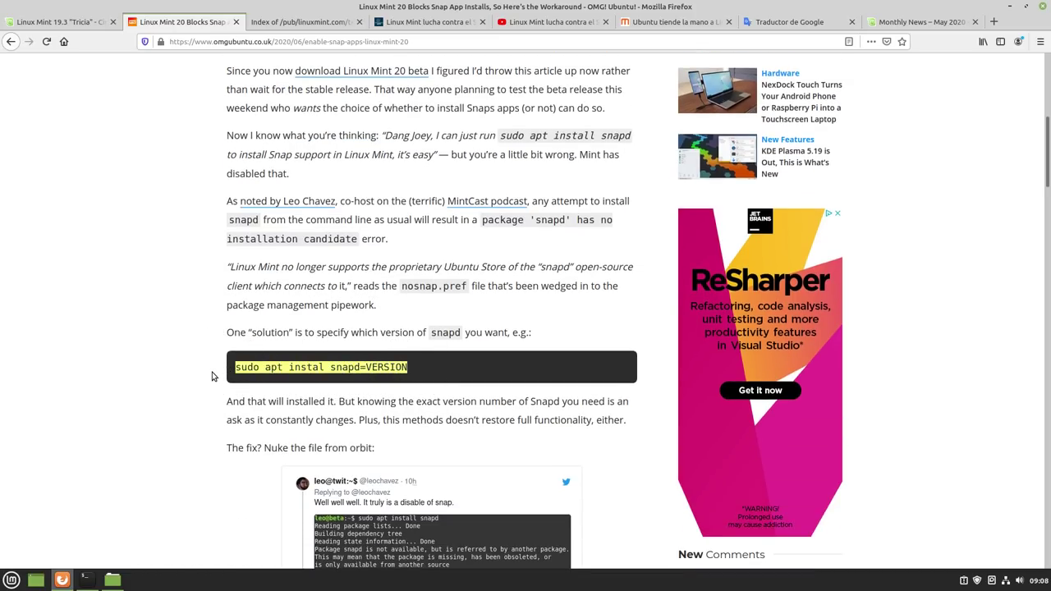
{"action": "scroll", "coordinate": [212, 373], "scroll_direction": "down", "scroll_amount": 4}
{"action": "scroll", "coordinate": [221, 368], "scroll_direction": "down", "scroll_amount": 6}
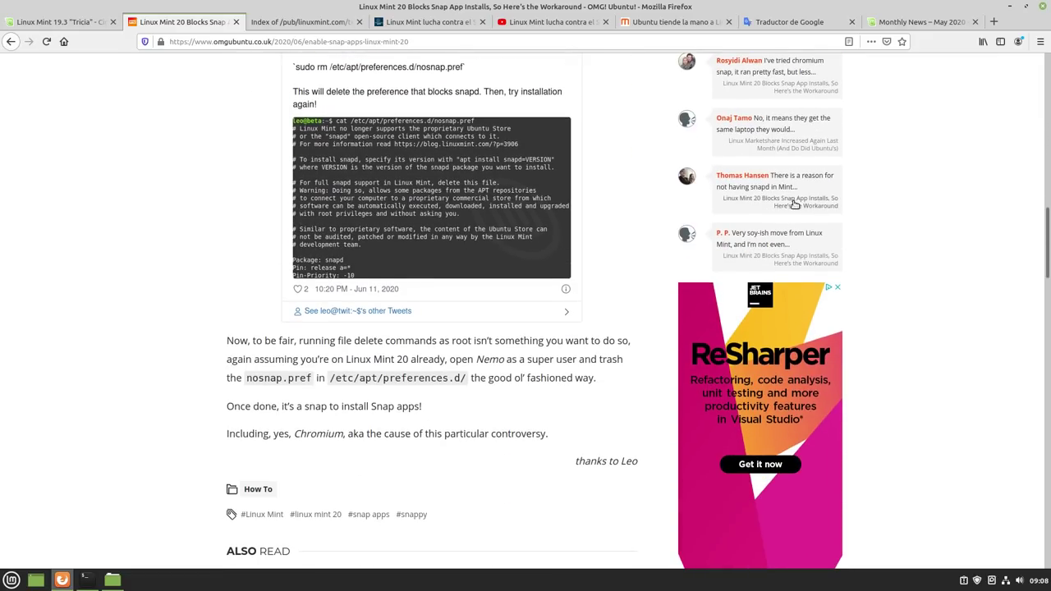
Minimize Firefox, then move the terminal window and enlarge it to cover most of the desktop.
{"action": "left_click", "coordinate": [1009, 6]}
{"action": "left_click_drag", "start_coordinate": [561, 173], "coordinate": [340, 118]}
{"action": "left_click_drag", "start_coordinate": [474, 358], "coordinate": [1001, 490]}
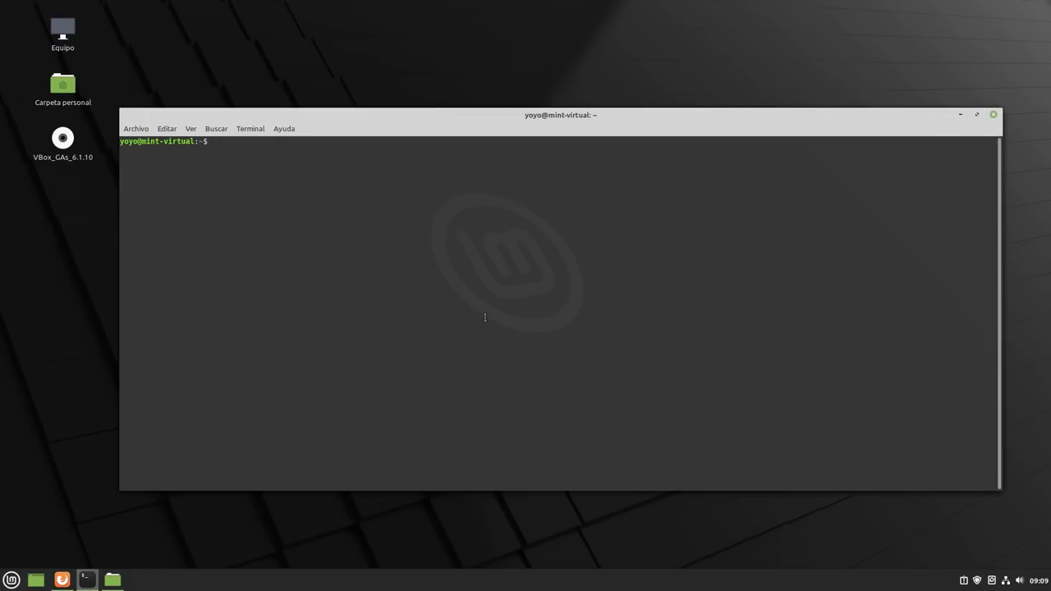
Refresh the package lists with sudo apt update, entering the account password for sudo.
{"action": "type", "text": "do apt update"}
{"action": "key", "text": "Return"}
{"action": "type", "text": "*****"}
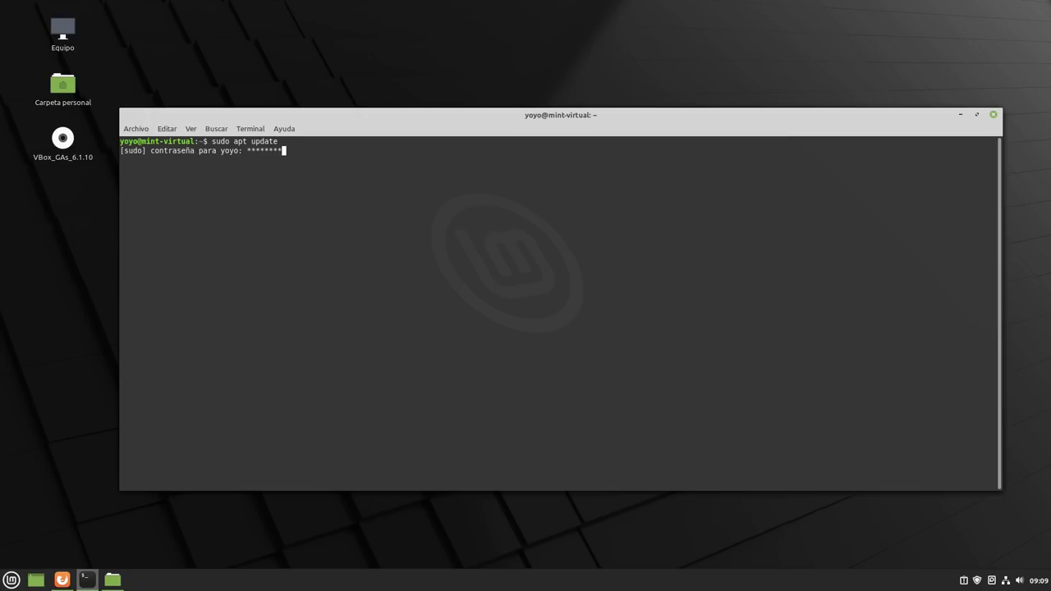
{"action": "key", "text": "Return"}
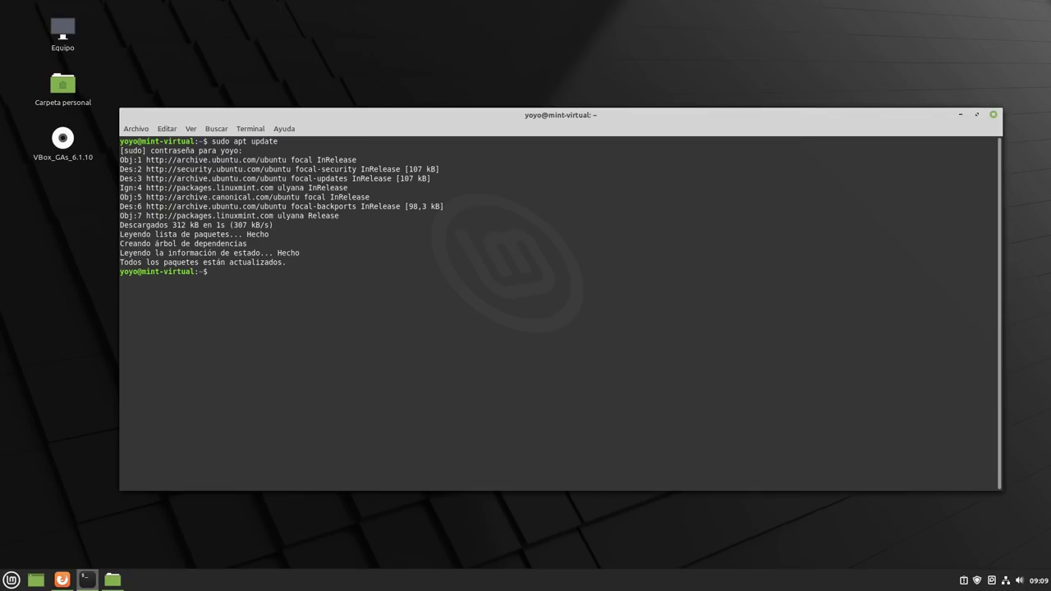
Install Chromium with sudo apt install chromium-browser and highlight the package download line in the output.
{"action": "type", "text": "sudo apt install chromium-browser"}
{"action": "key", "text": "Return"}
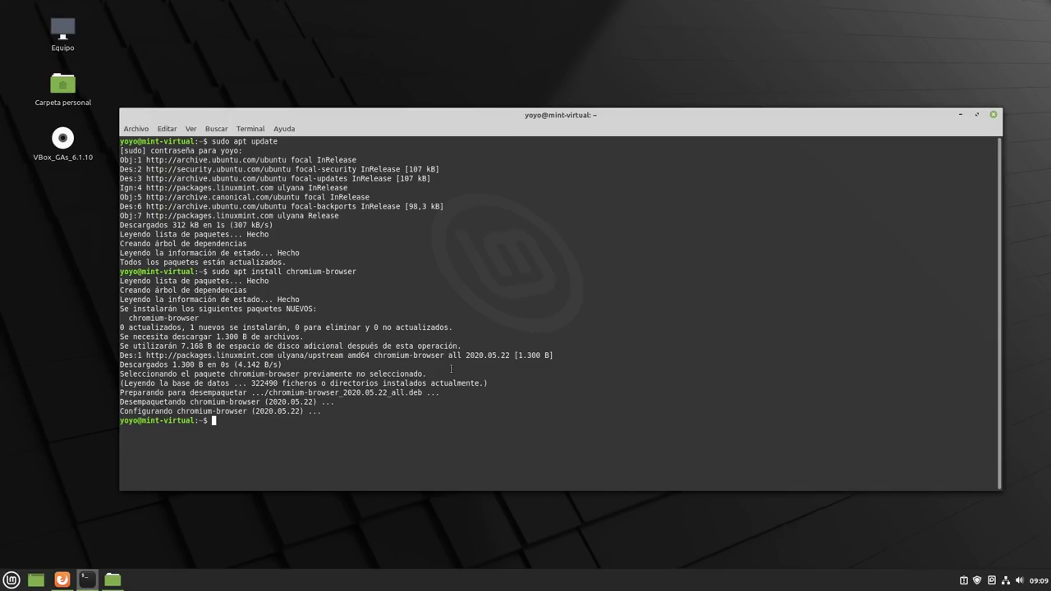
{"action": "left_click_drag", "start_coordinate": [552, 355], "coordinate": [123, 355]}
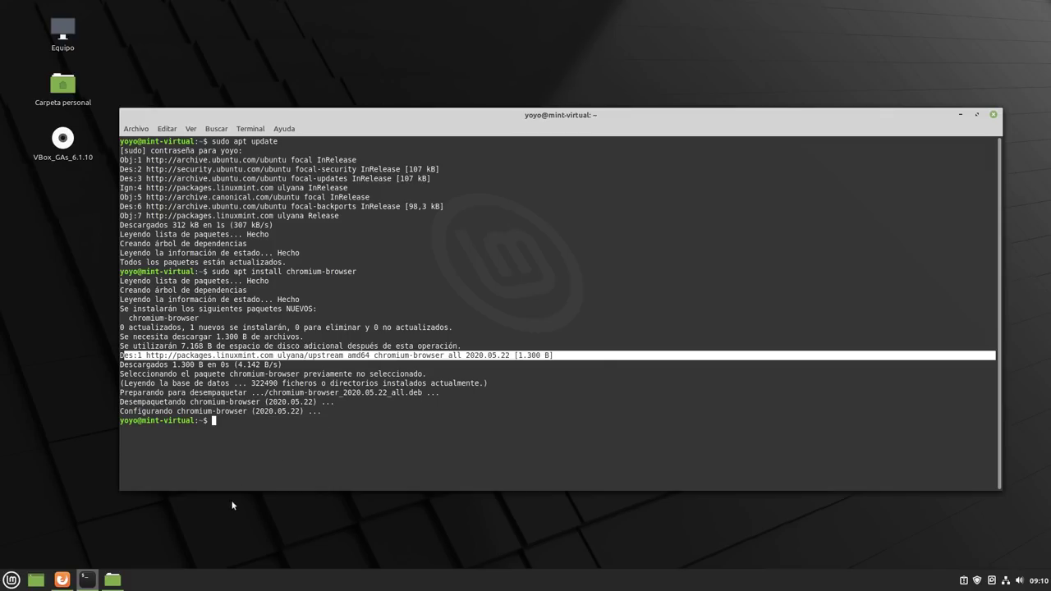
Search the installed applications for "chro", clear the search and look through the Internet category for Chromium.
{"action": "mouse_move", "coordinate": [70, 586]}
{"action": "left_click", "coordinate": [12, 579]}
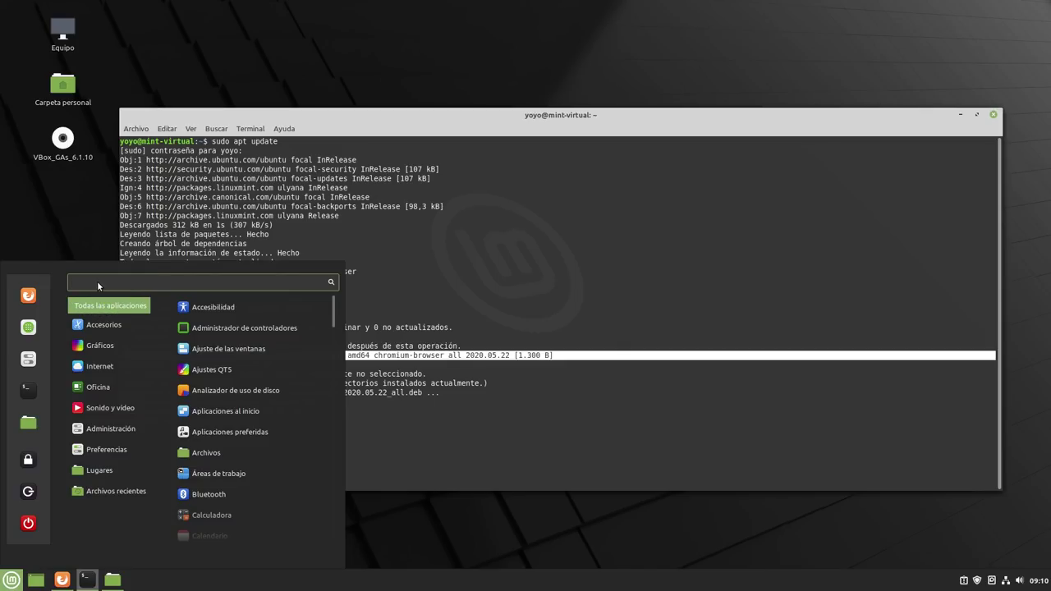
{"action": "type", "text": "chl"}
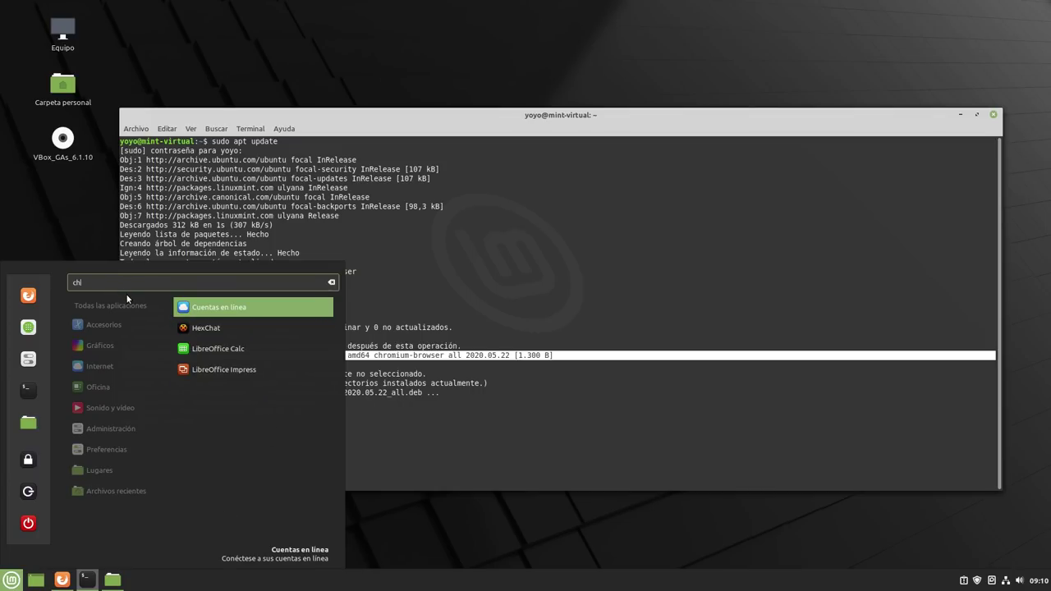
{"action": "key", "text": "BackSpace"}
{"action": "type", "text": "r"}
{"action": "key", "text": "BackSpace"}
{"action": "type", "text": "lrol"}
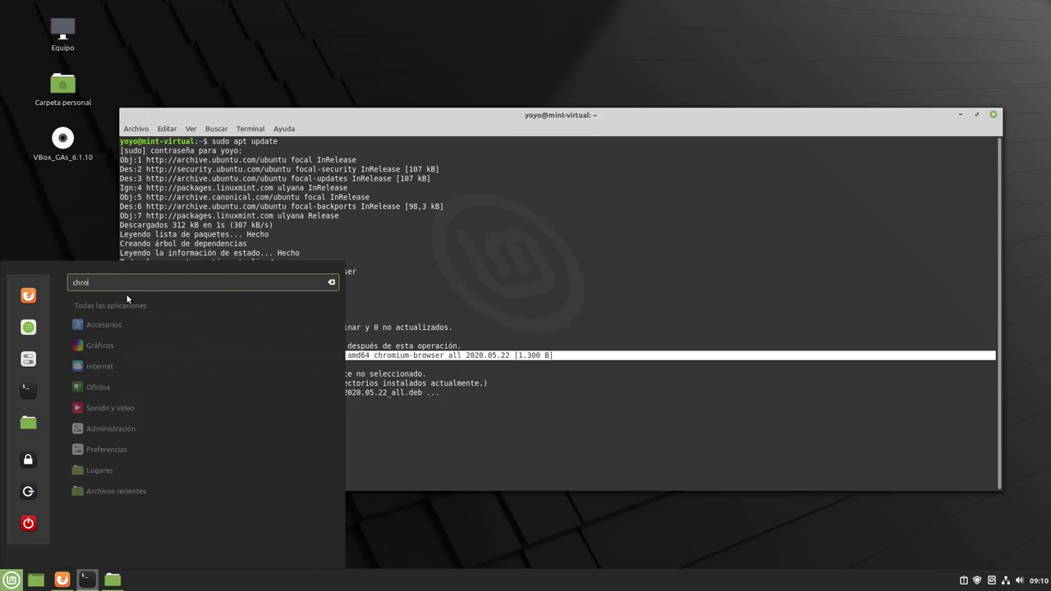
{"action": "key", "text": "BackSpace"}
{"action": "key", "text": "BackSpace"}
{"action": "key", "text": "BackSpace"}
{"action": "key", "text": "BackSpace"}
{"action": "key", "text": "BackSpace"}
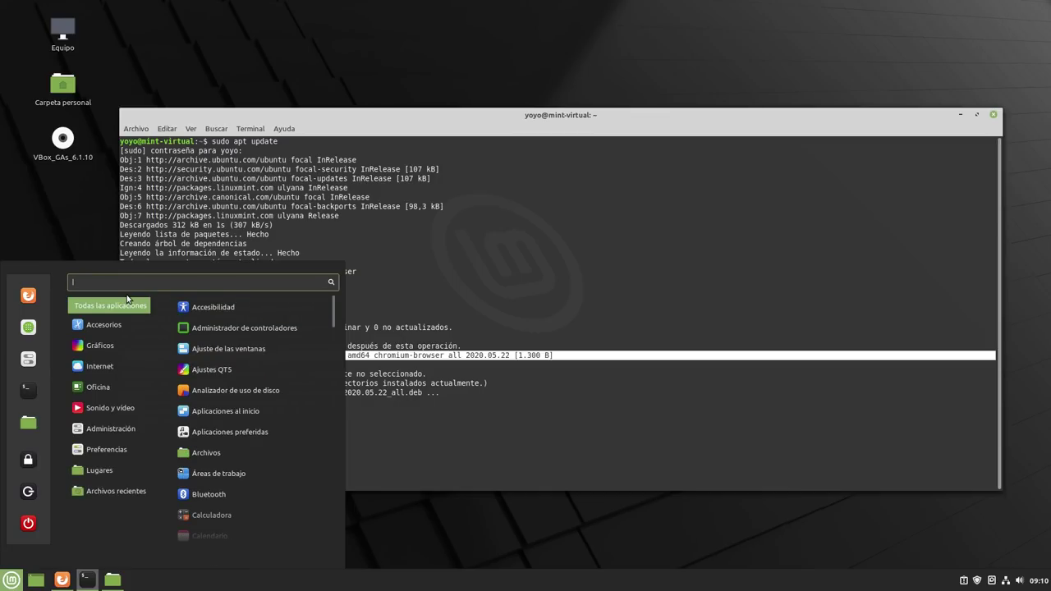
{"action": "mouse_move", "coordinate": [116, 367]}
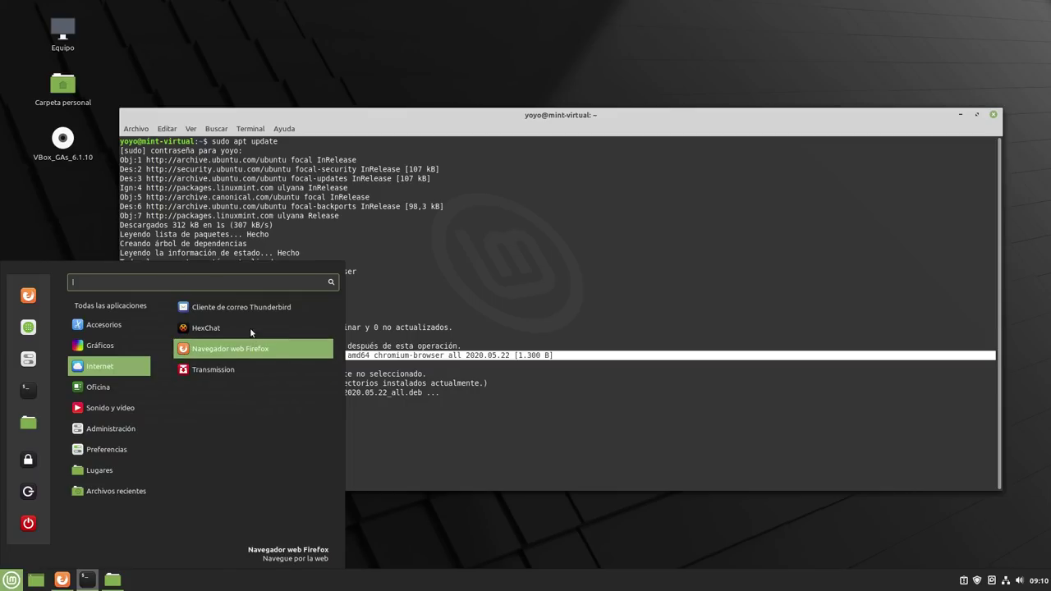
{"action": "left_click", "coordinate": [385, 440]}
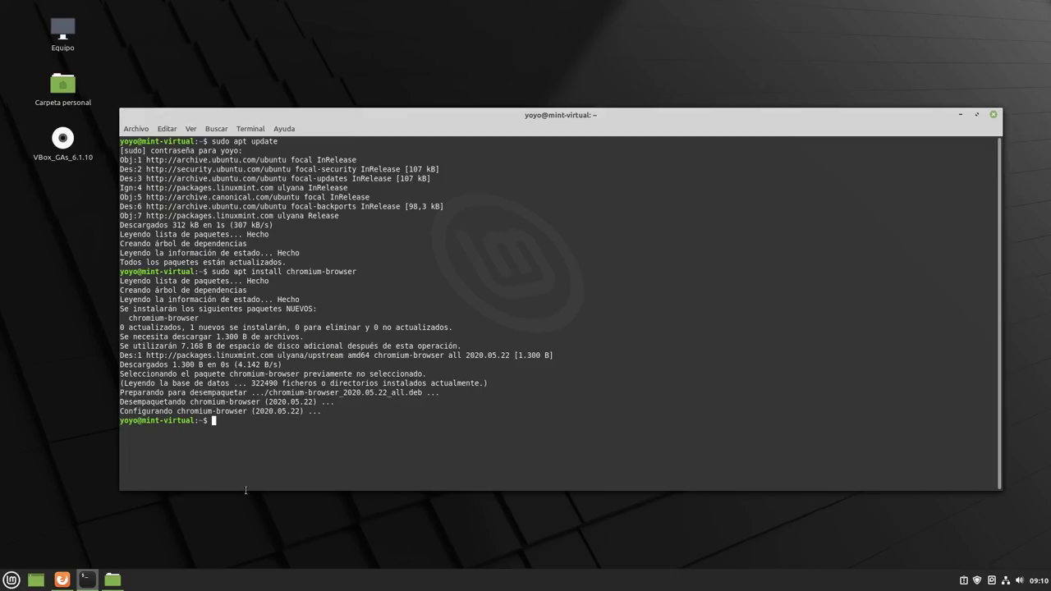
Find and launch the Synaptic package manager, authenticating with the account password.
{"action": "left_click", "coordinate": [11, 580]}
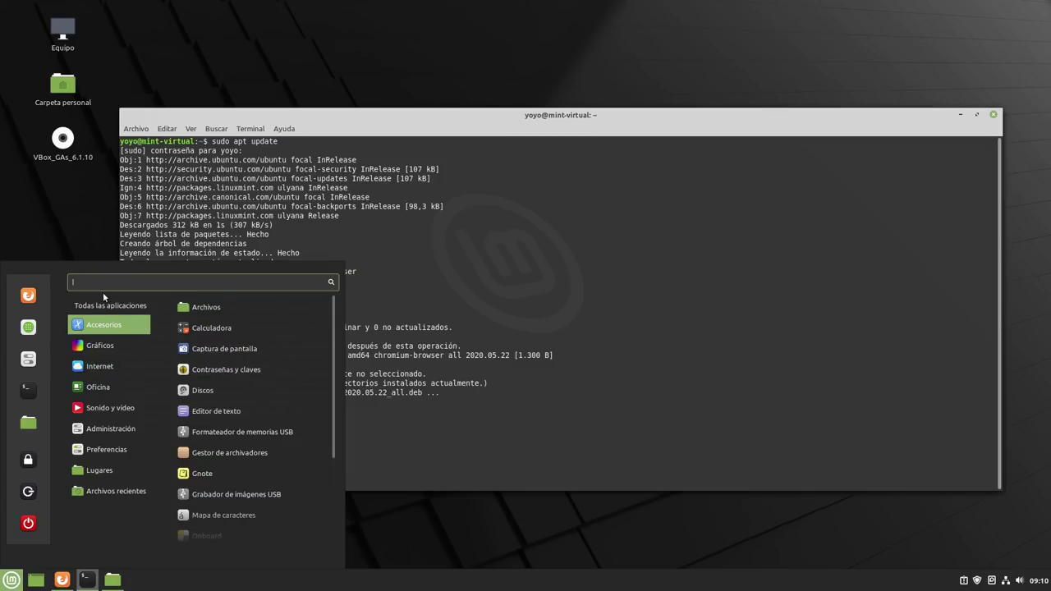
{"action": "type", "text": "syn"}
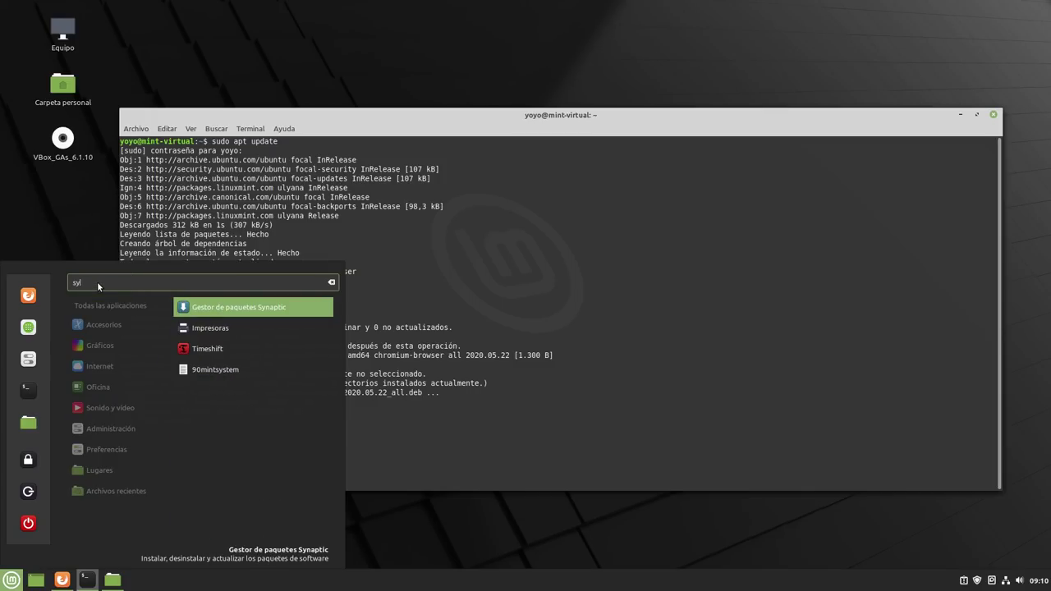
{"action": "left_click", "coordinate": [201, 311]}
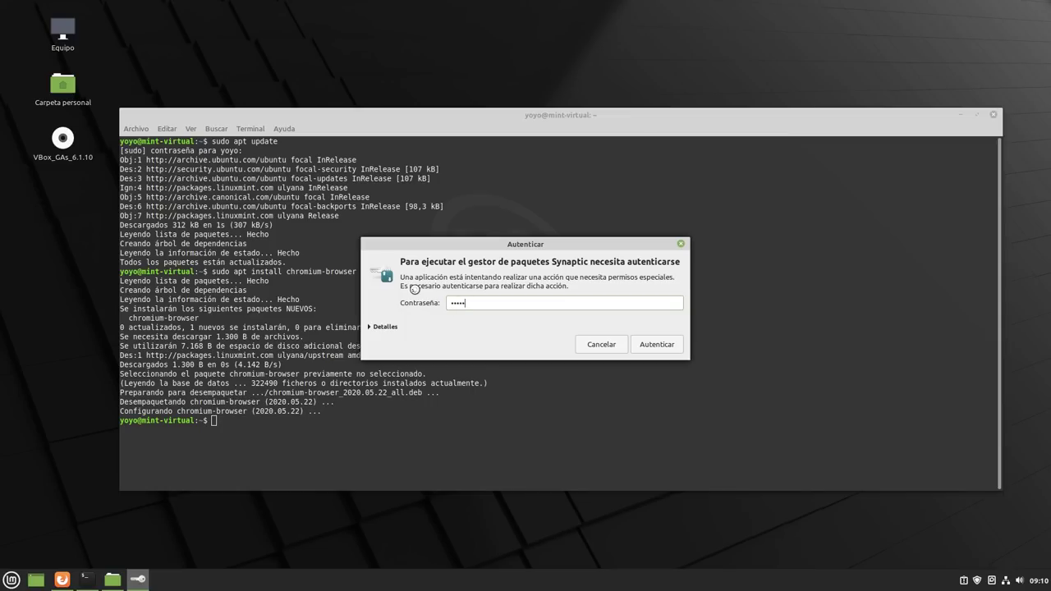
{"action": "key", "text": "Return"}
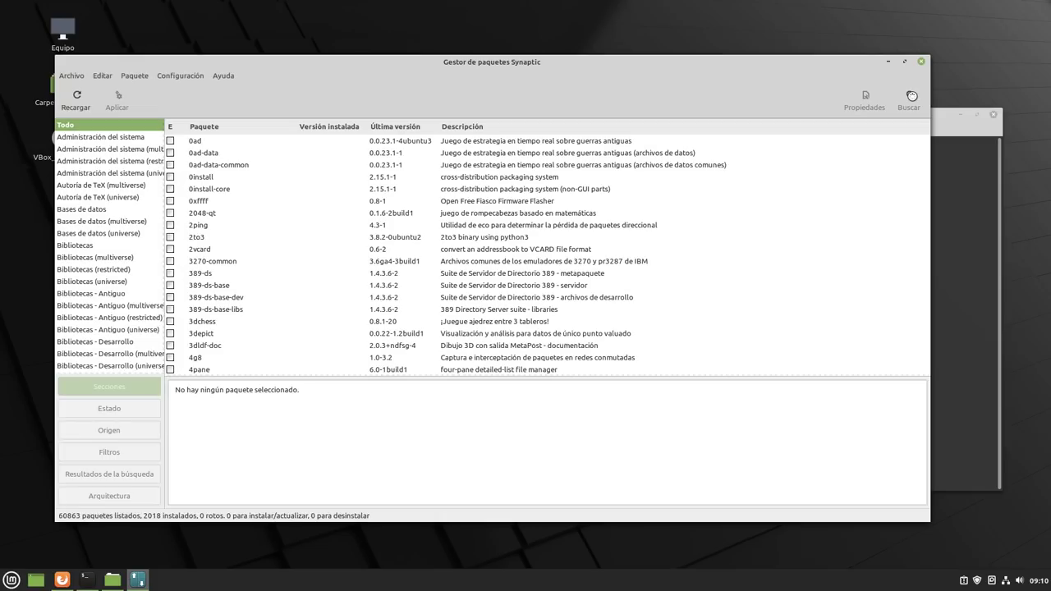
Search Synaptic for chromium and select the chromium-browser package to read its description.
{"action": "left_click", "coordinate": [907, 97]}
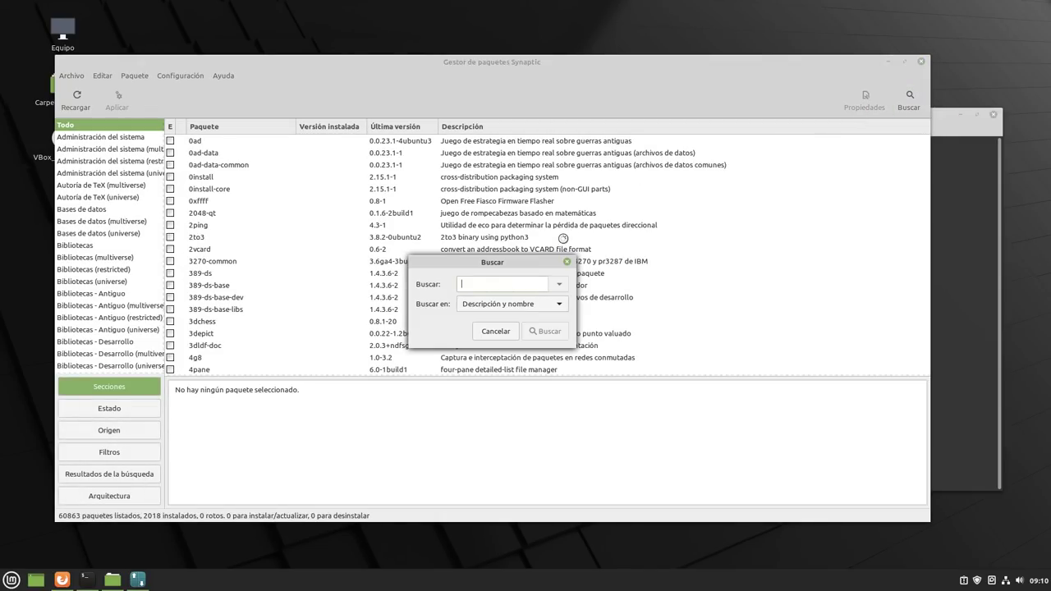
{"action": "type", "text": "chromium"}
{"action": "key", "text": "Return"}
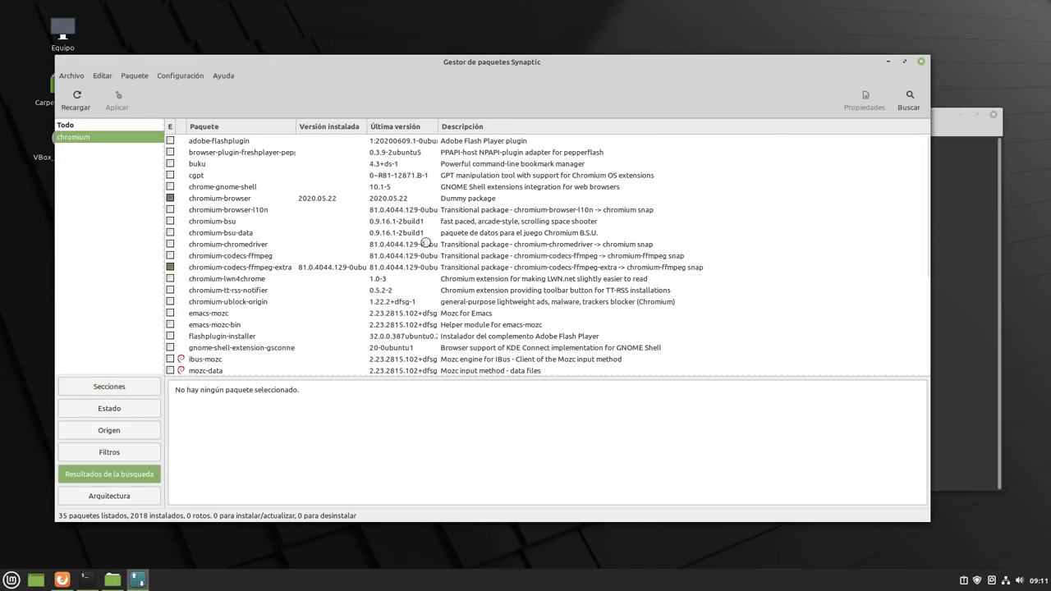
{"action": "left_click", "coordinate": [310, 199]}
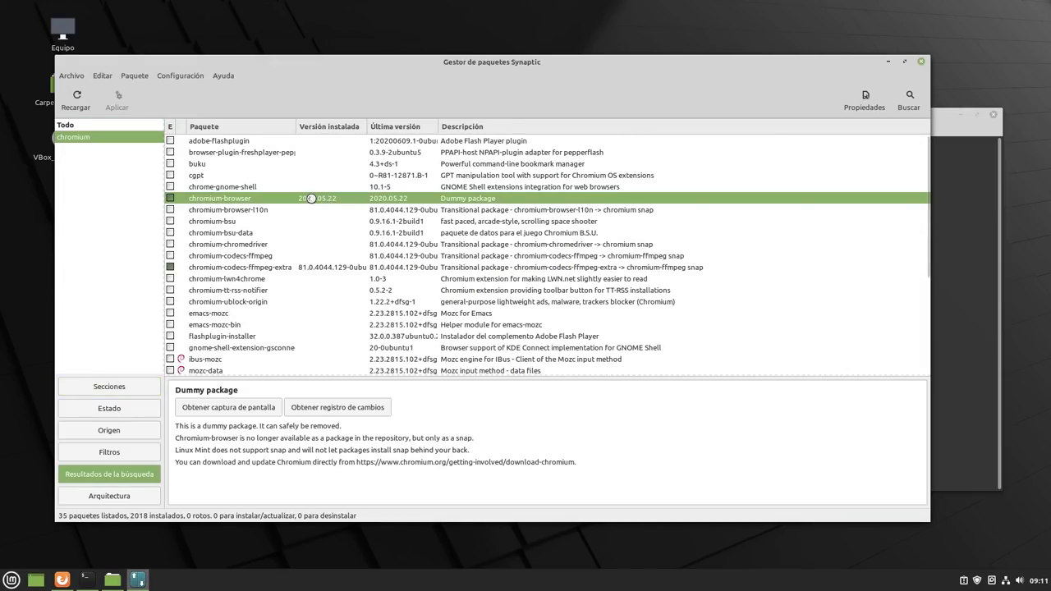
{"action": "left_click", "coordinate": [303, 269]}
{"action": "left_click", "coordinate": [311, 203]}
Inspect the chromium-browser properties, covering installed files, available versions and description, and look further down the package list.
{"action": "left_click", "coordinate": [865, 100]}
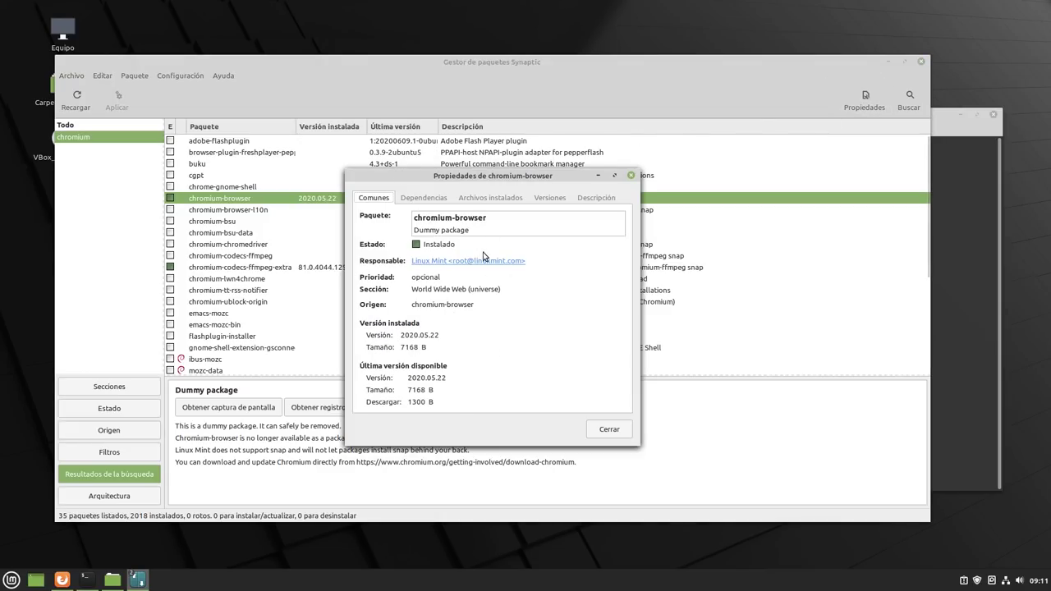
{"action": "left_click", "coordinate": [485, 197]}
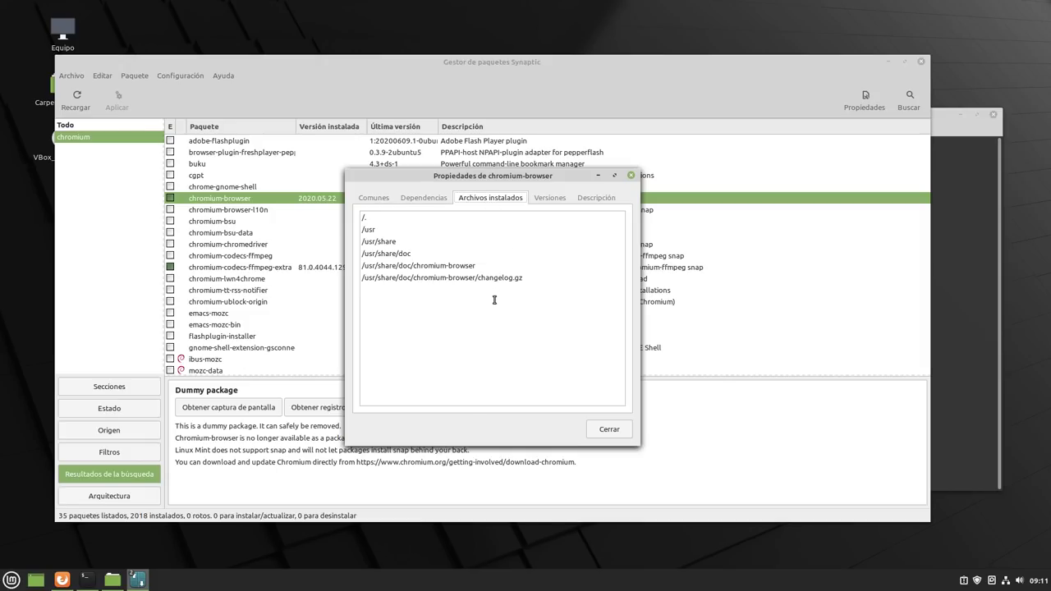
{"action": "left_click", "coordinate": [557, 205]}
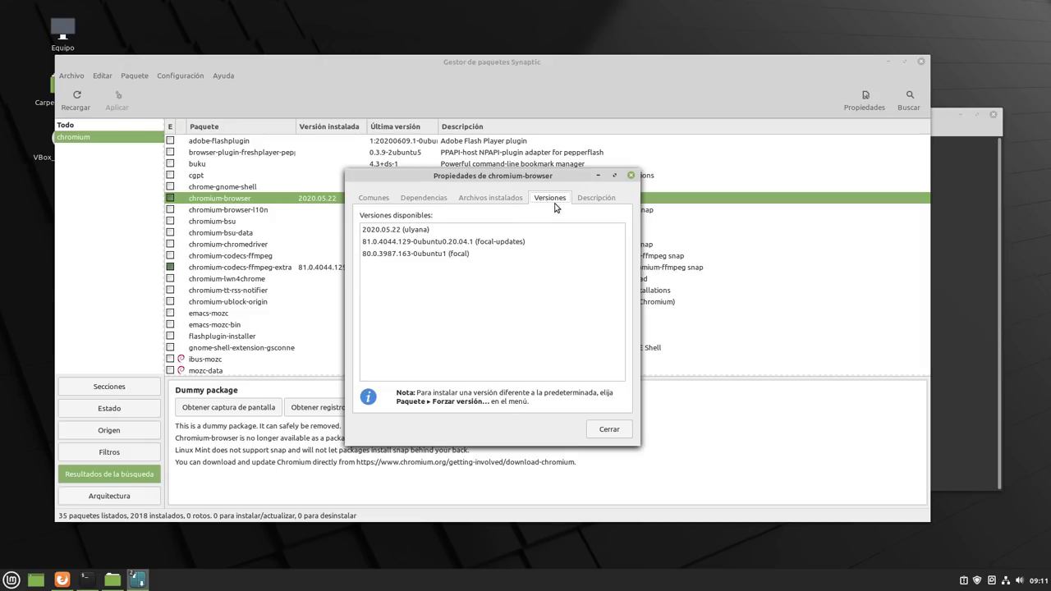
{"action": "left_click", "coordinate": [408, 231]}
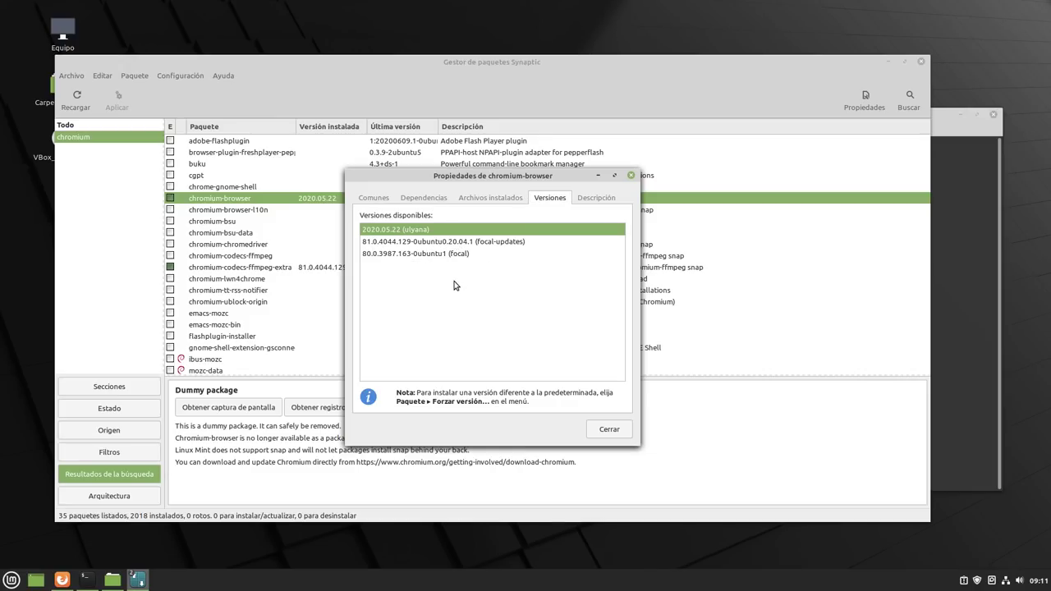
{"action": "left_click", "coordinate": [581, 201]}
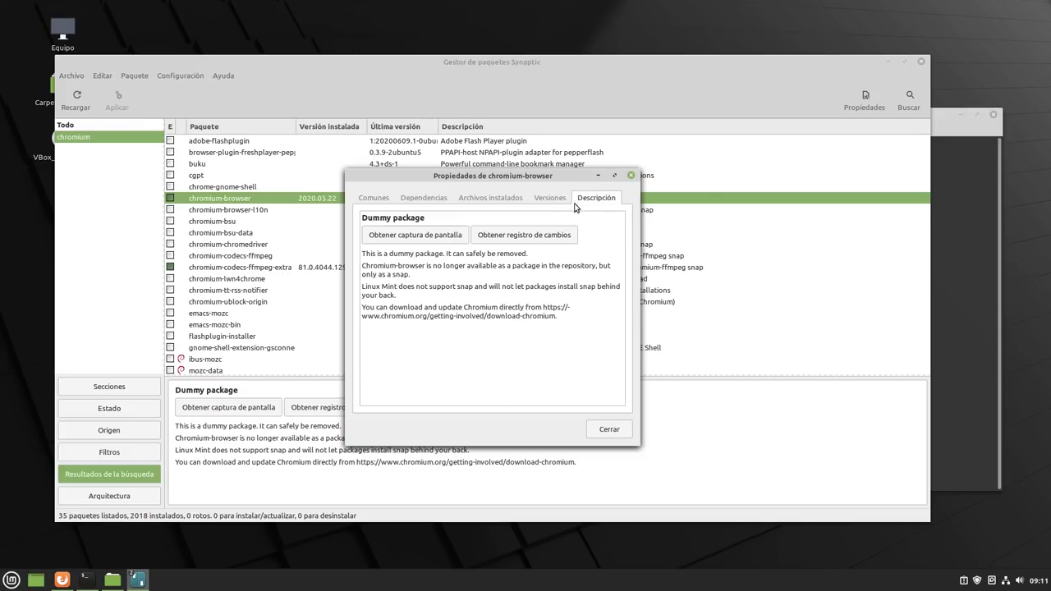
{"action": "left_click", "coordinate": [550, 201]}
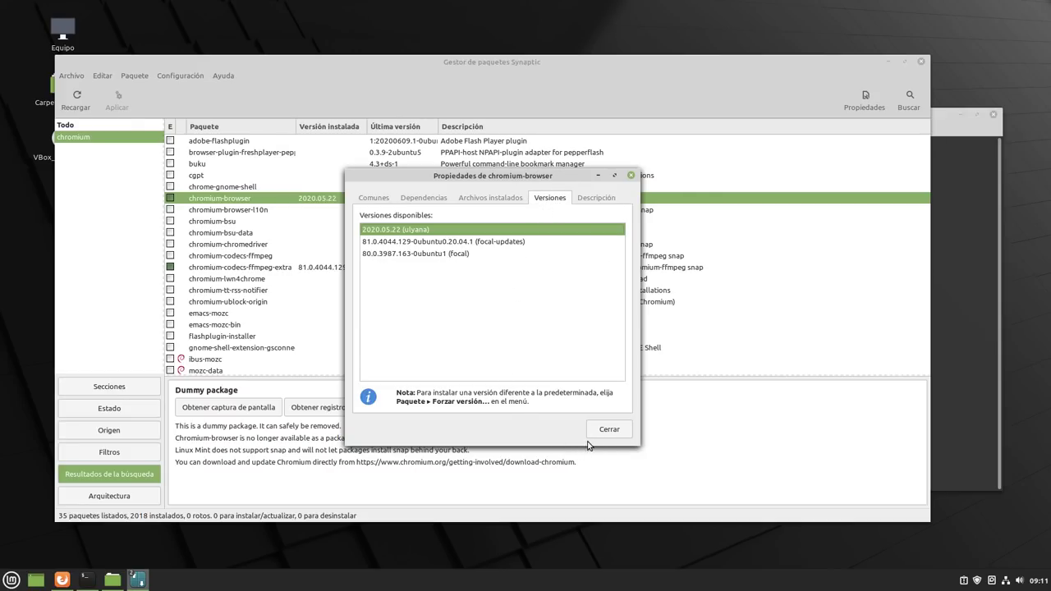
{"action": "left_click", "coordinate": [608, 429]}
{"action": "scroll", "coordinate": [472, 305], "scroll_direction": "down", "scroll_amount": 5}
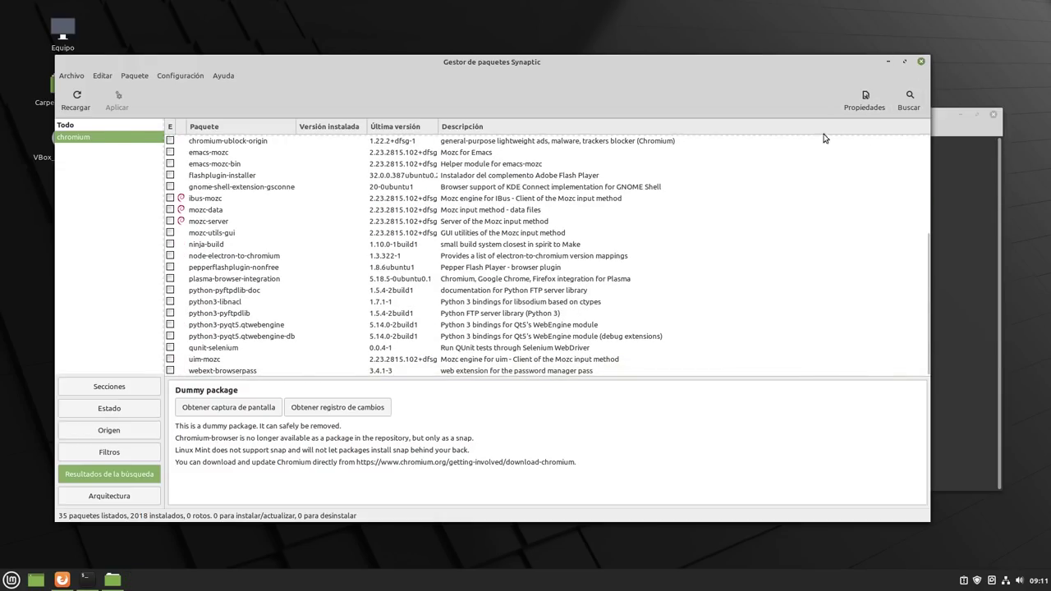
Close Synaptic, the terminal, Firefox with all its tabs, and the file manager.
{"action": "left_click", "coordinate": [921, 62]}
{"action": "left_click", "coordinate": [992, 114]}
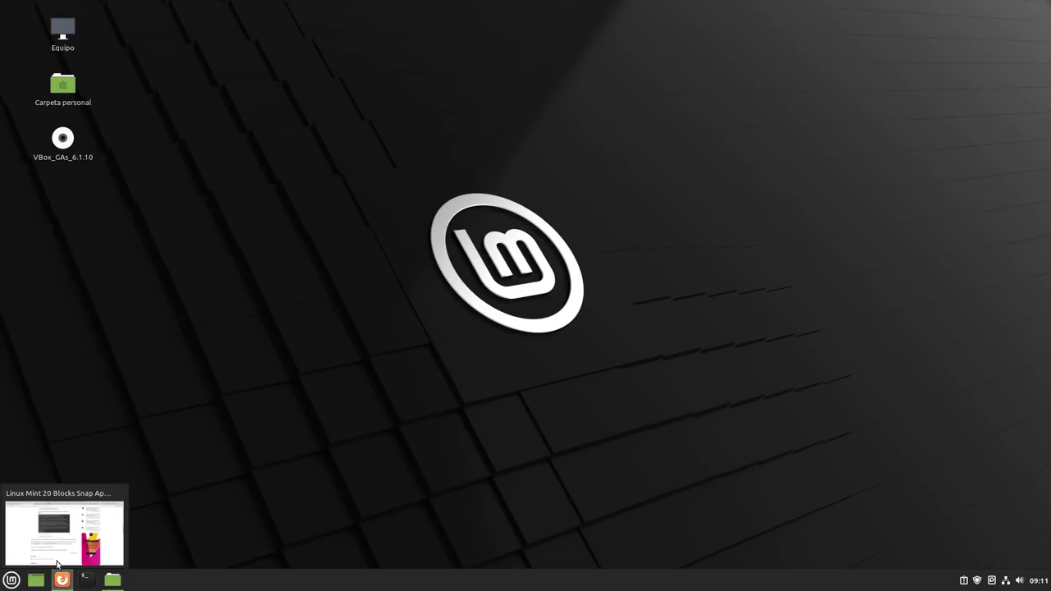
{"action": "left_click", "coordinate": [62, 580]}
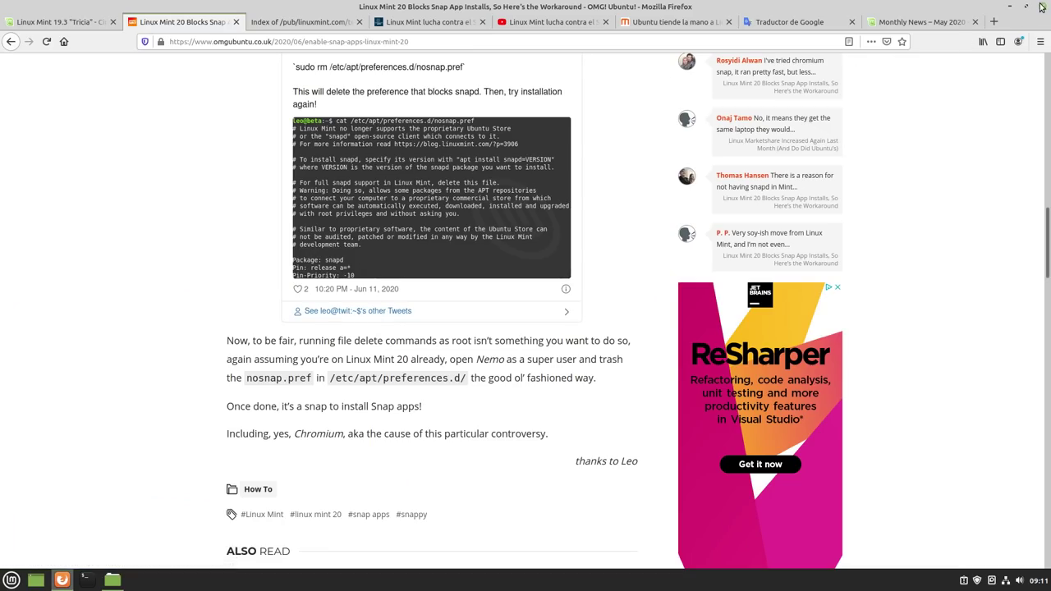
{"action": "key", "text": "ctrl+q"}
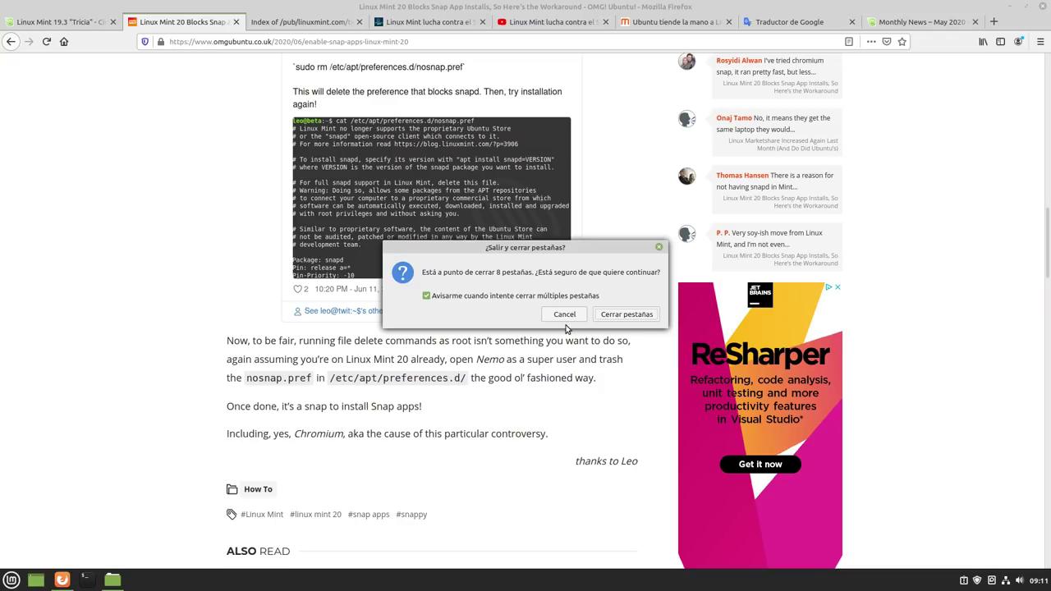
{"action": "left_click", "coordinate": [631, 314]}
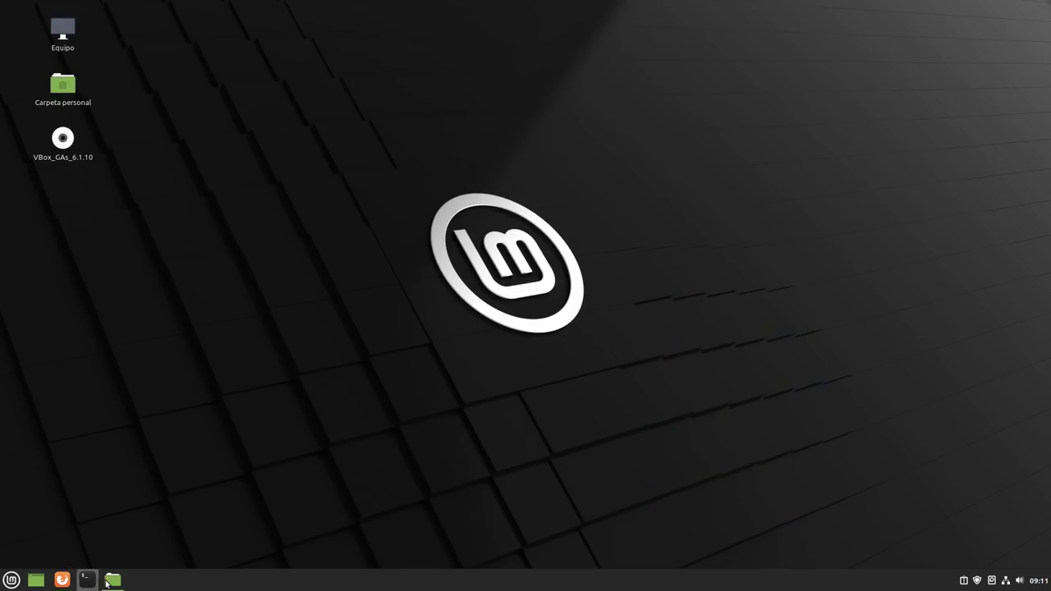
{"action": "left_click", "coordinate": [112, 580]}
{"action": "left_click", "coordinate": [683, 75]}
Restart the system from a terminal with sudo reboot, entering the account password, and boot Linux Mint 20 Cinnamon.
{"action": "left_click", "coordinate": [87, 580]}
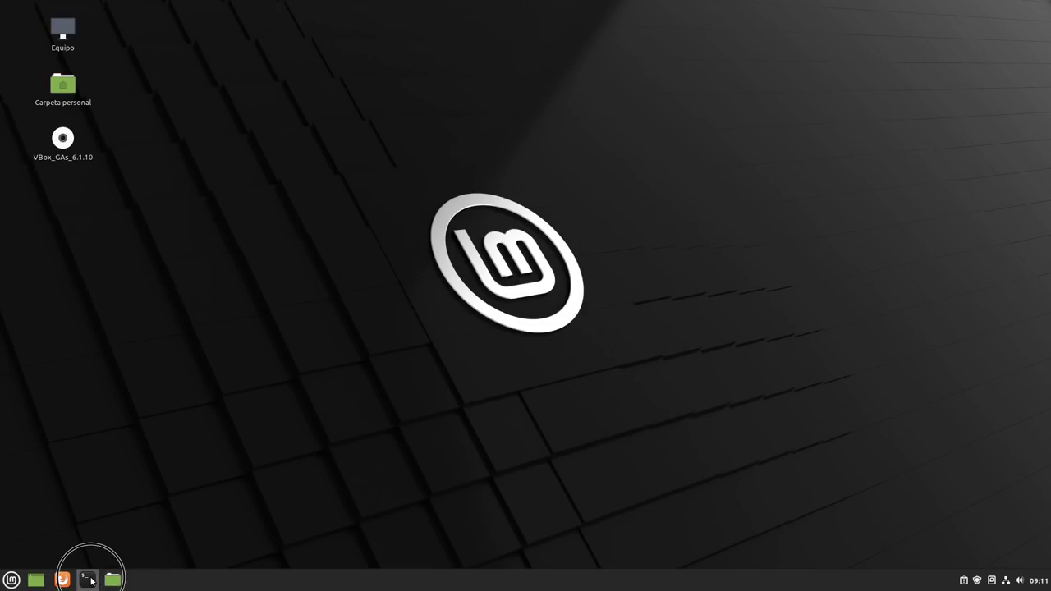
{"action": "type", "text": "sudo reboot"}
{"action": "key", "text": "Return"}
{"action": "type", "text": "*******"}
{"action": "key", "text": "Return"}
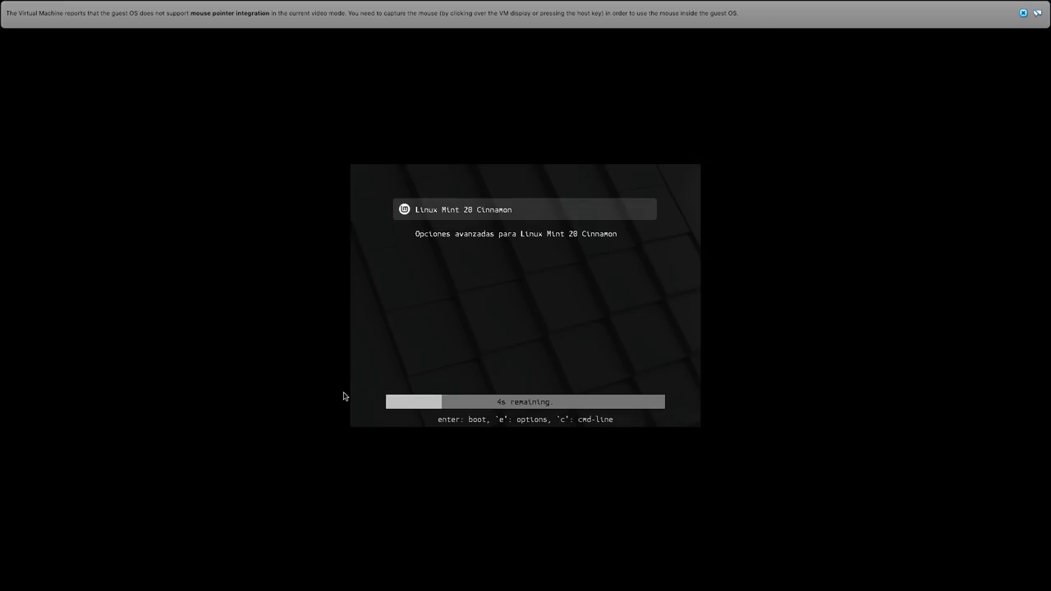
{"action": "key", "text": "Return"}
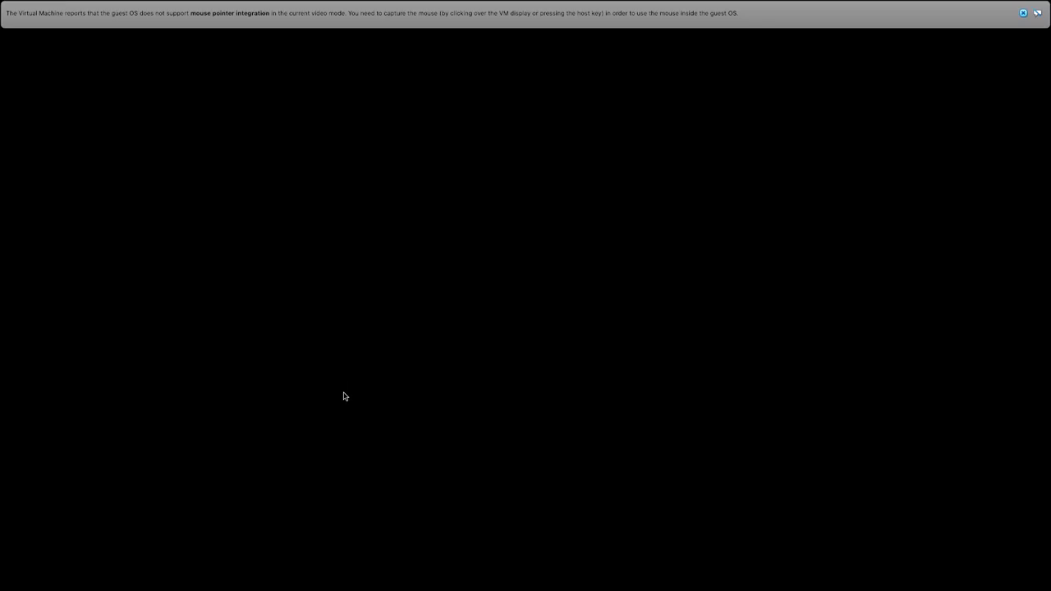
Dismiss the virtual machine notice, log in with the account password and close the welcome window.
{"action": "left_click", "coordinate": [1023, 13]}
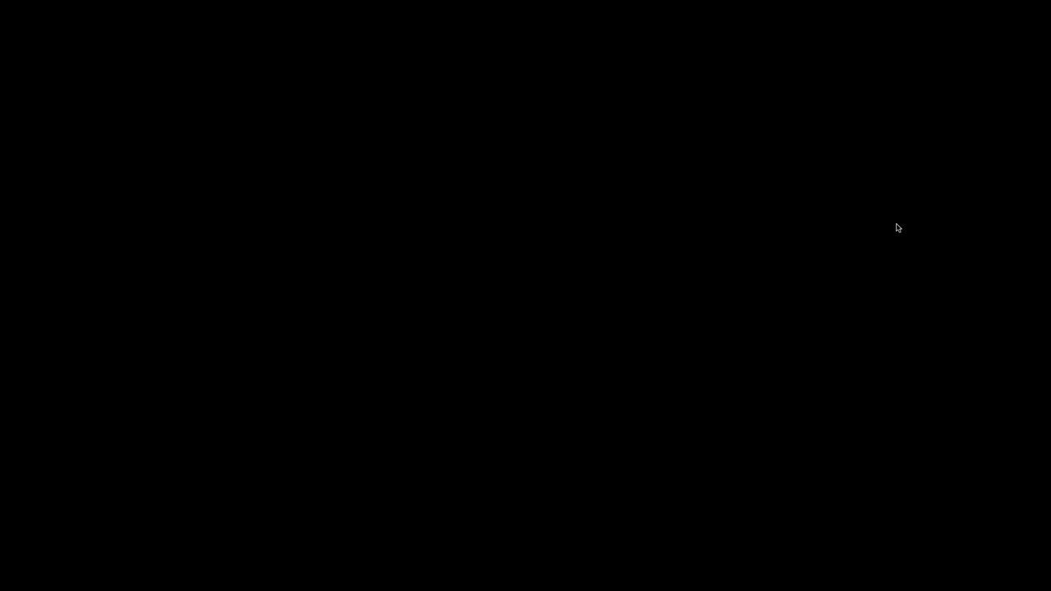
{"action": "left_click", "coordinate": [397, 308]}
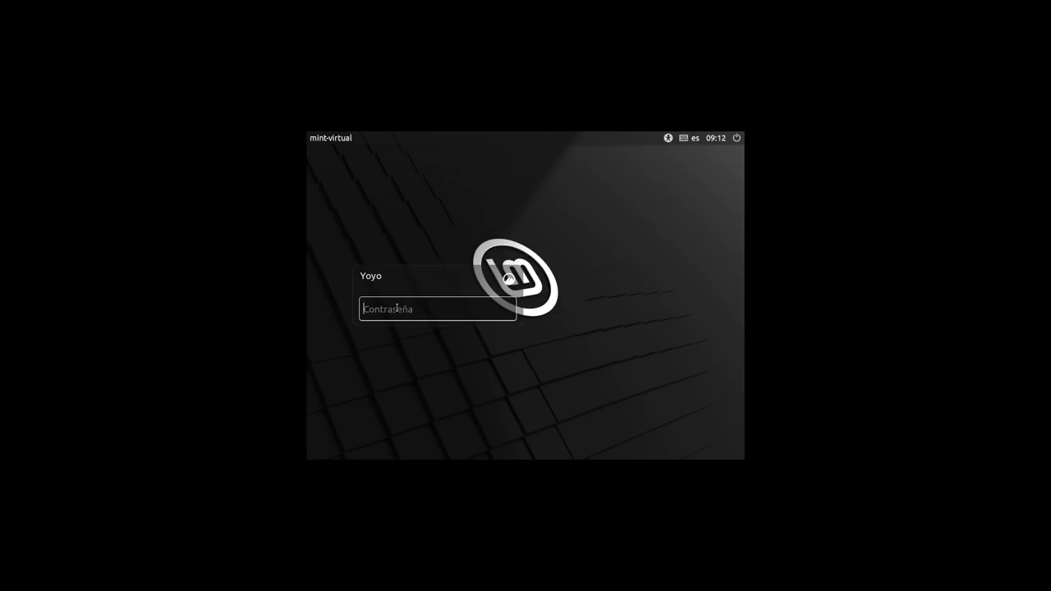
{"action": "type", "text": "•••••••••"}
{"action": "key", "text": "Return"}
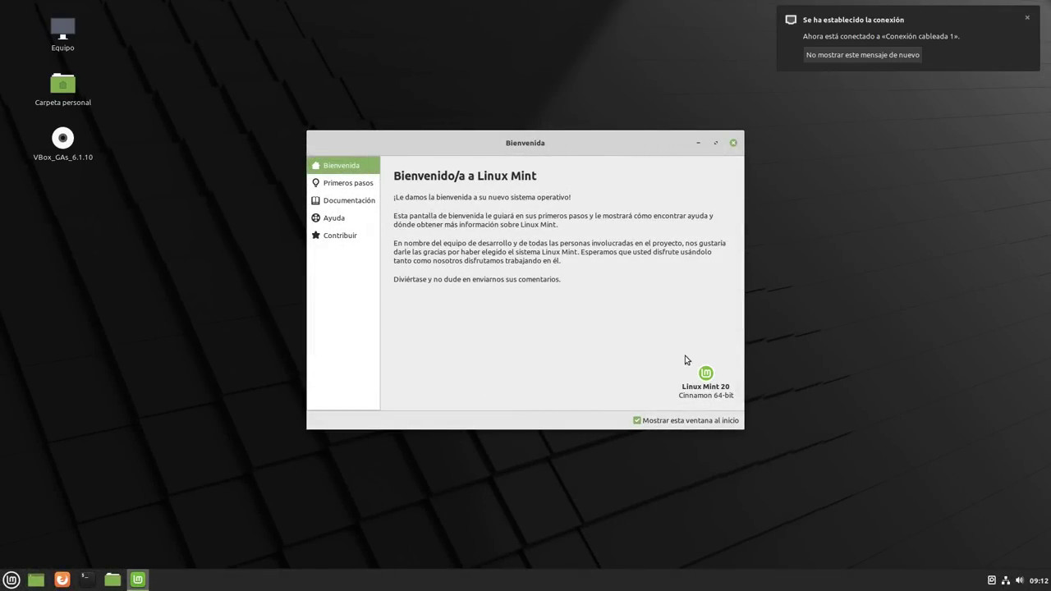
{"action": "left_click", "coordinate": [733, 143]}
Check the Internet category and search the installed applications for "chro" following the reboot.
{"action": "left_click", "coordinate": [12, 581]}
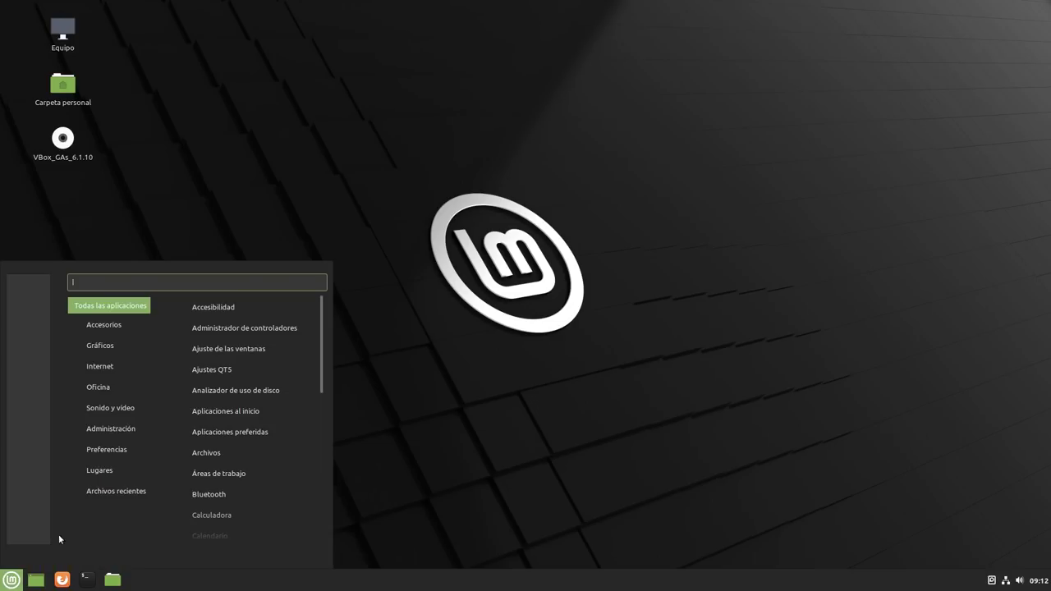
{"action": "mouse_move", "coordinate": [98, 374]}
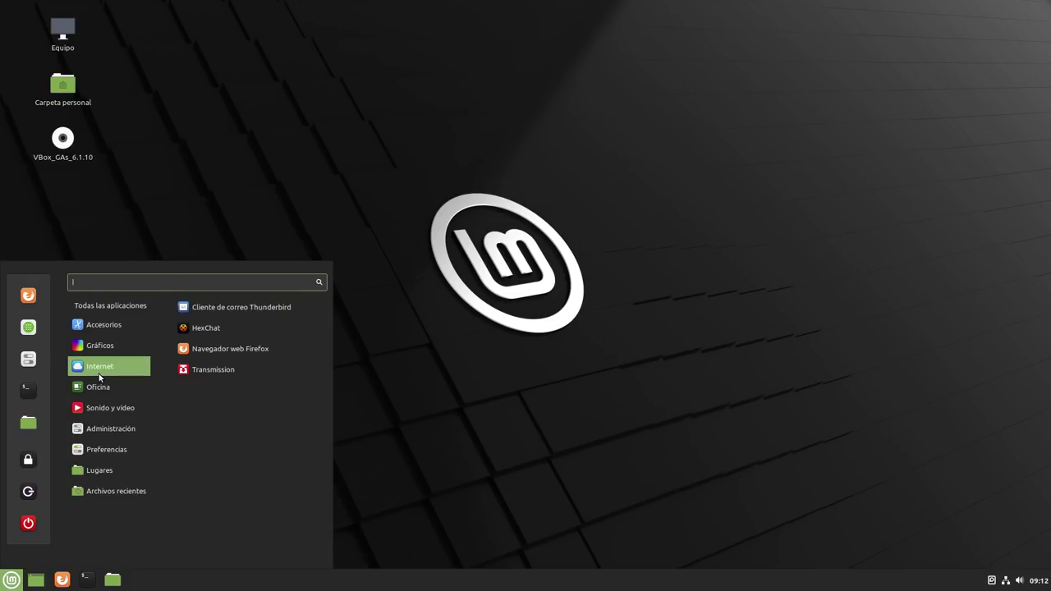
{"action": "left_click", "coordinate": [115, 283]}
{"action": "type", "text": "chrol"}
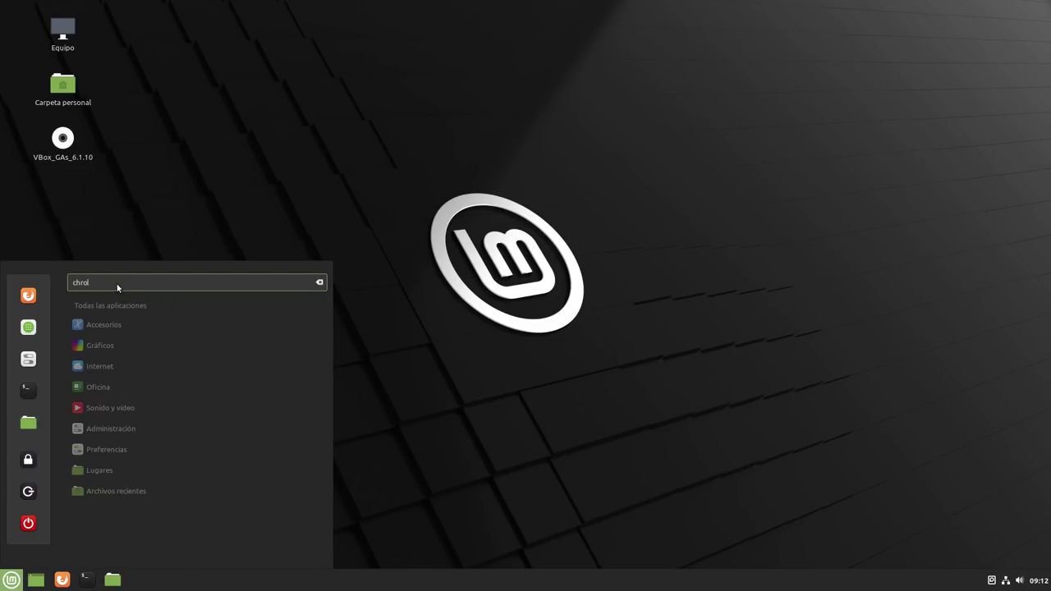
{"action": "left_click", "coordinate": [249, 170]}
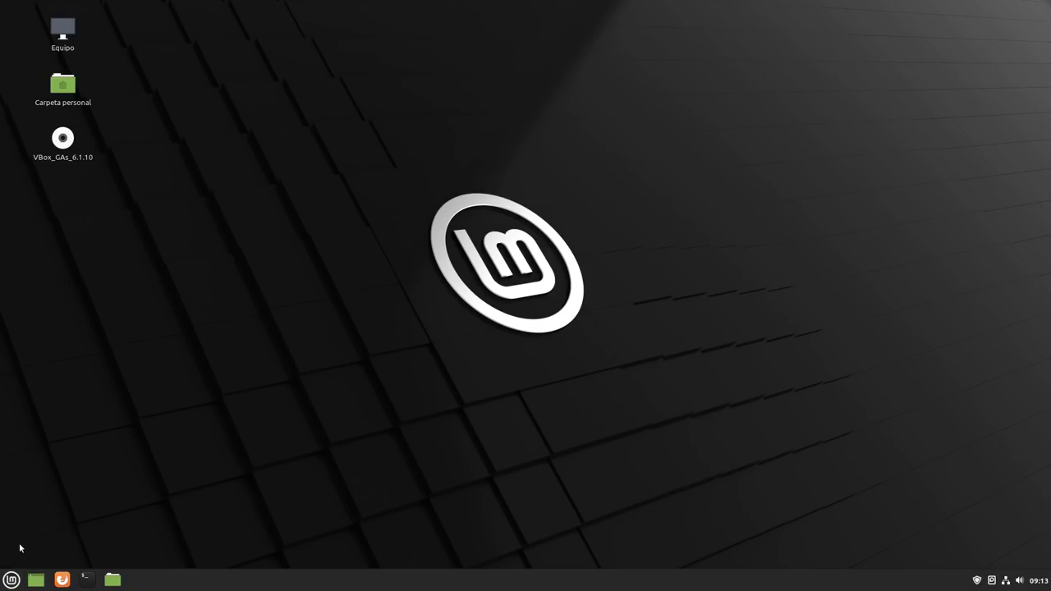
Open a terminal, move it away from the centre of the desktop and enlarge its window.
{"action": "left_click", "coordinate": [87, 579]}
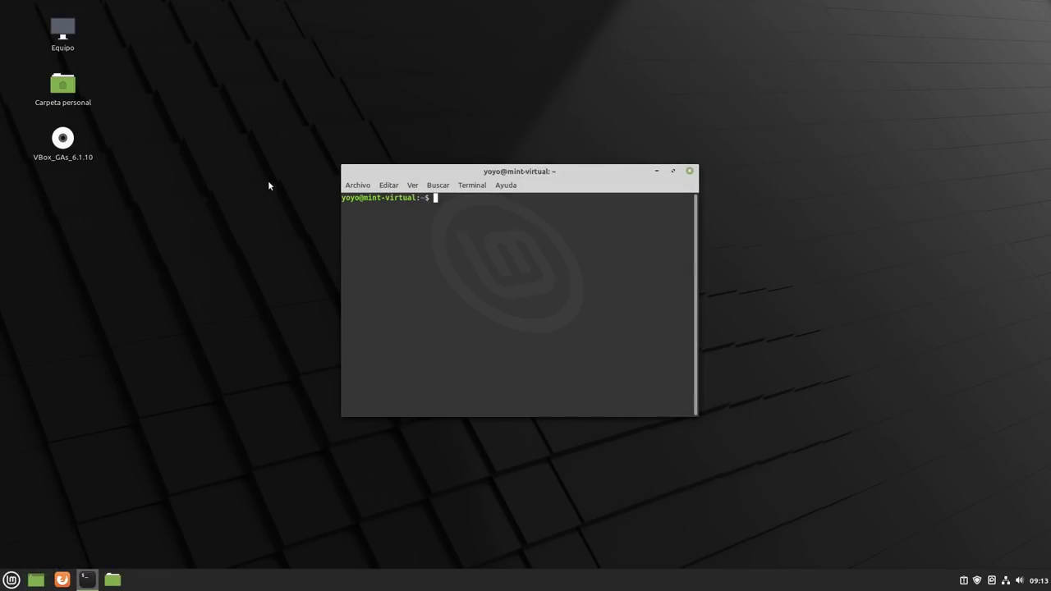
{"action": "left_click", "coordinate": [544, 175]}
{"action": "left_click_drag", "start_coordinate": [544, 174], "coordinate": [412, 154]}
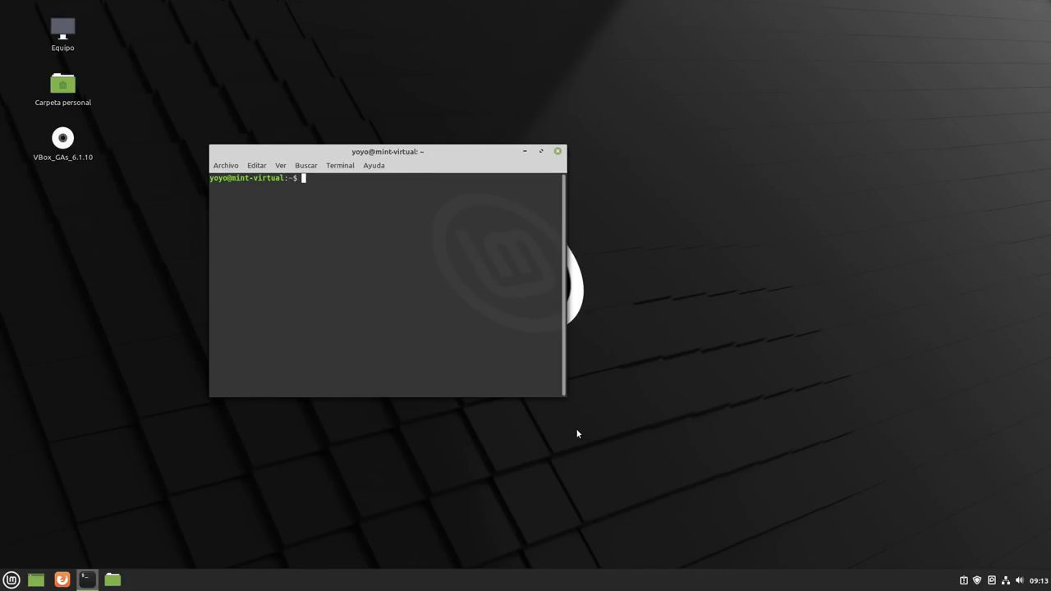
{"action": "left_click_drag", "start_coordinate": [565, 396], "coordinate": [1016, 526]}
{"action": "left_click", "coordinate": [475, 163]}
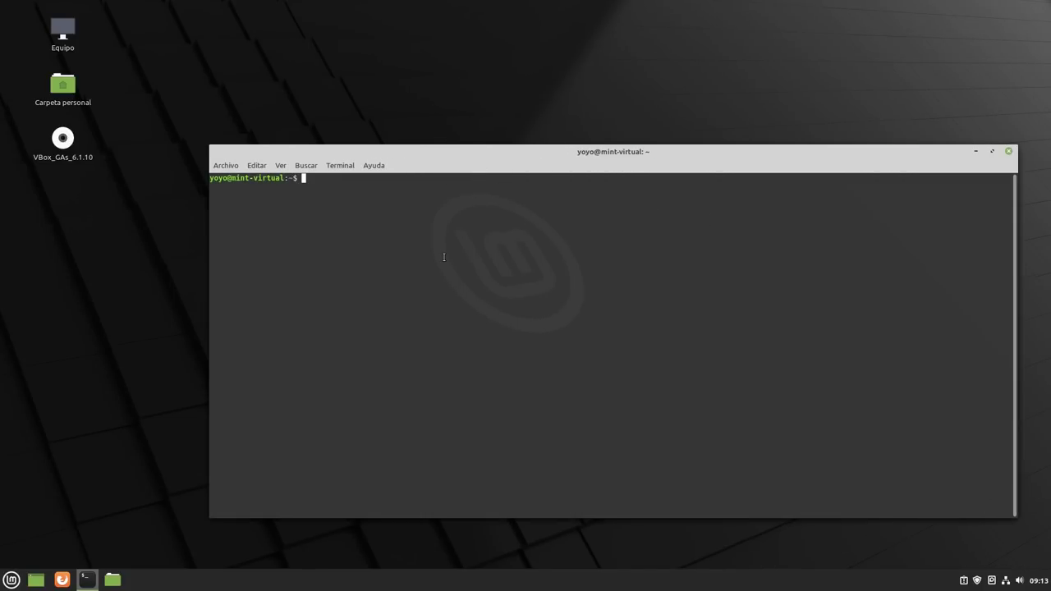
Uninstall the browser package with sudo apt remove chromium-browser, entering the account password and accepting the removal.
{"action": "type", "text": "sudo apt "}
{"action": "type", "text": "remove"}
{"action": "type", "text": " ch"}
{"action": "type", "text": "romium-"}
{"action": "type", "text": "browse"}
{"action": "type", "text": "r"}
{"action": "key", "text": "Return"}
{"action": "type", "text": "********"}
{"action": "key", "text": "Return"}
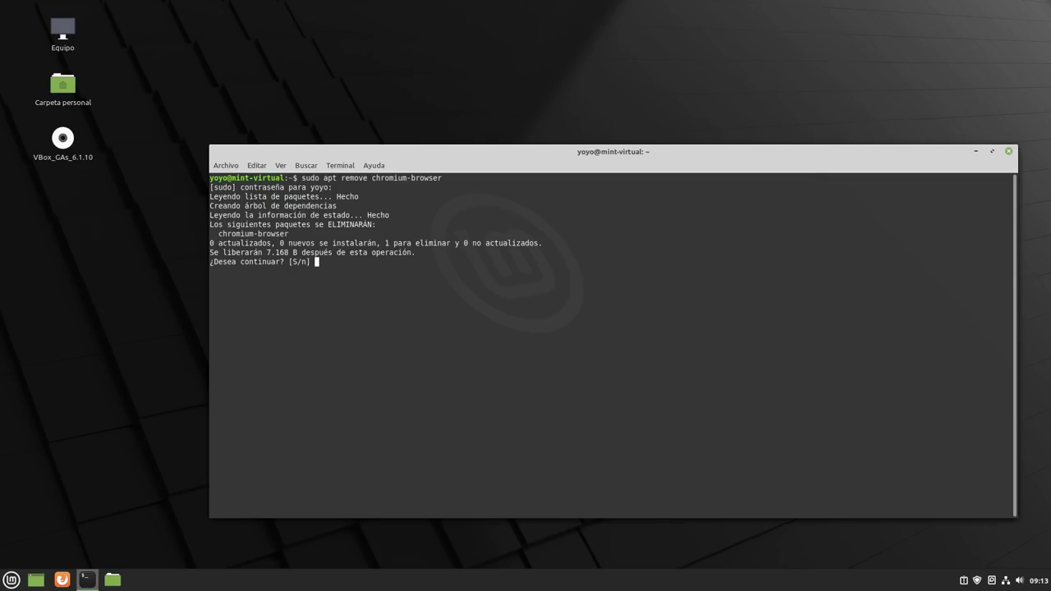
{"action": "key", "text": "Return"}
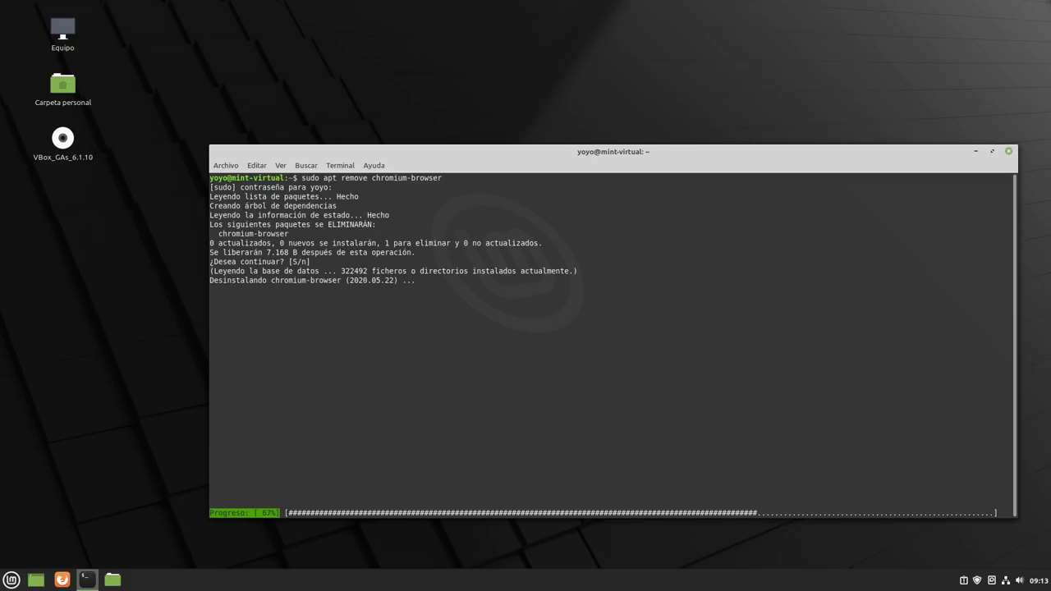
Move the terminal lower and open the /etc/apt/preferences.d folder in the file manager.
{"action": "left_click_drag", "start_coordinate": [545, 155], "coordinate": [522, 206]}
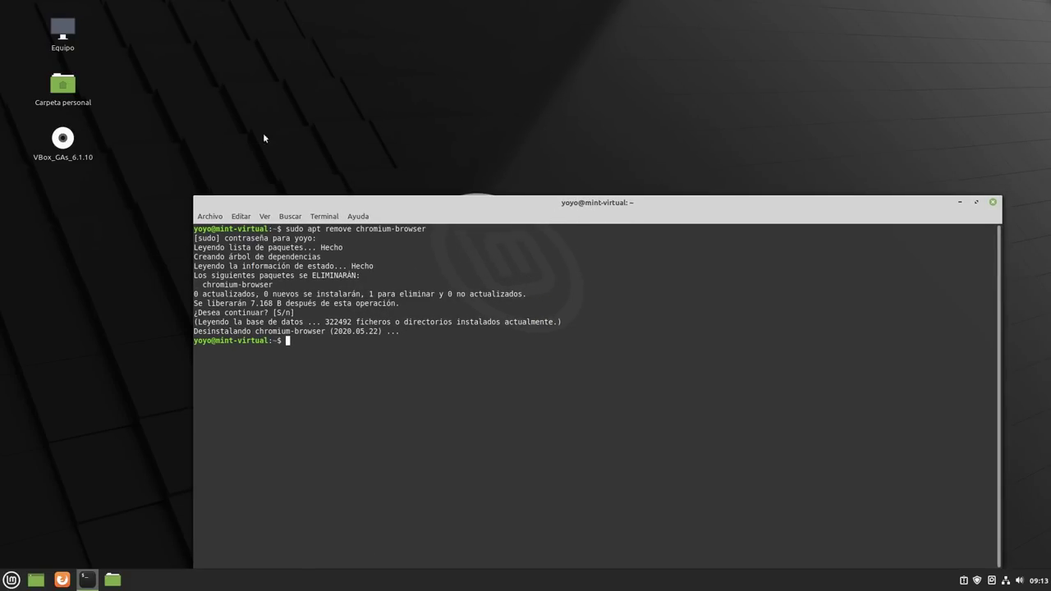
{"action": "double_click", "coordinate": [50, 86]}
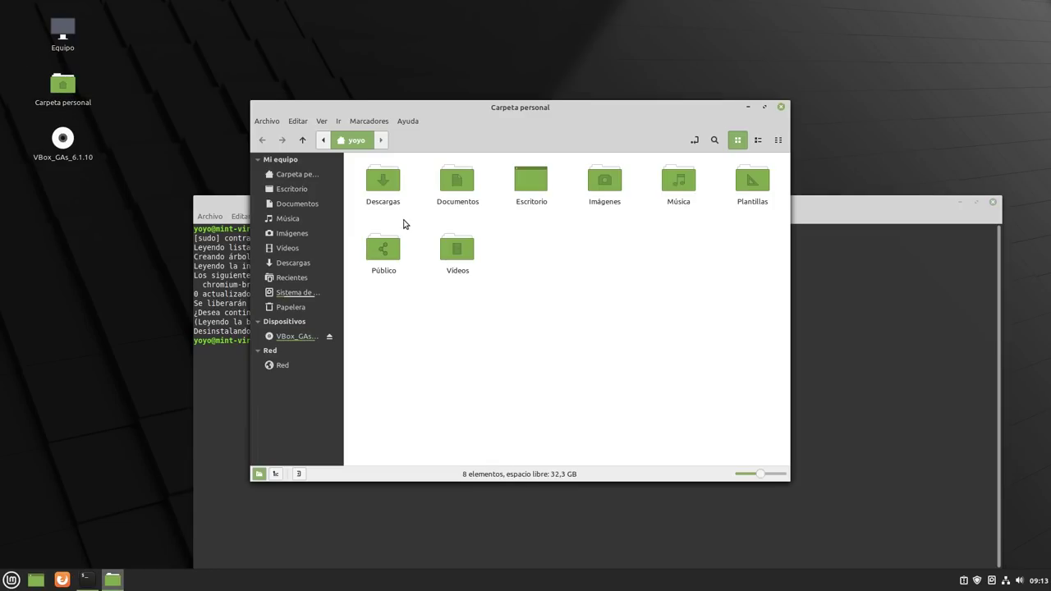
{"action": "left_click", "coordinate": [310, 293]}
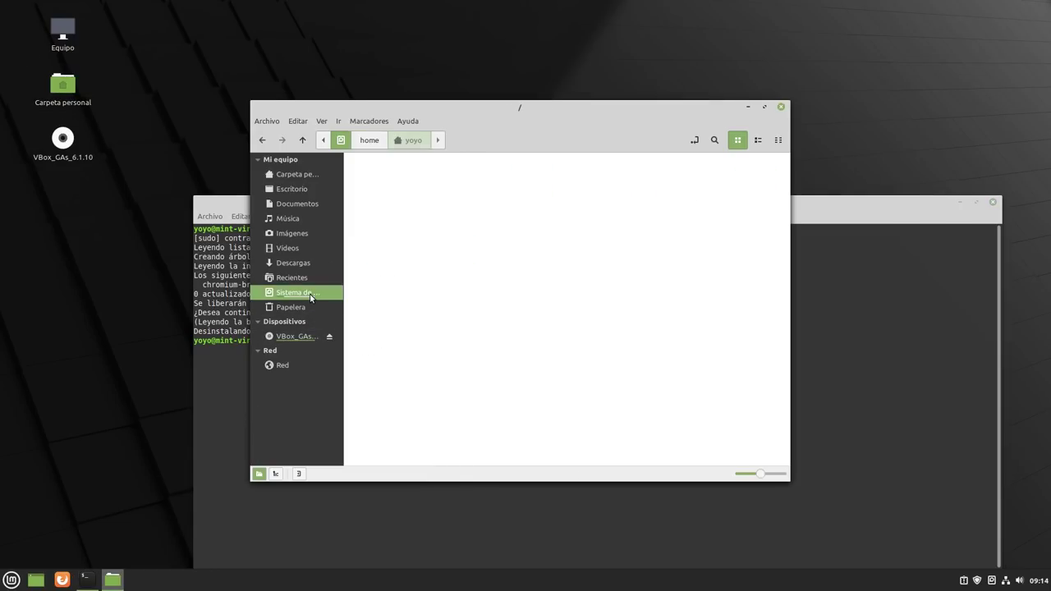
{"action": "double_click", "coordinate": [675, 187]}
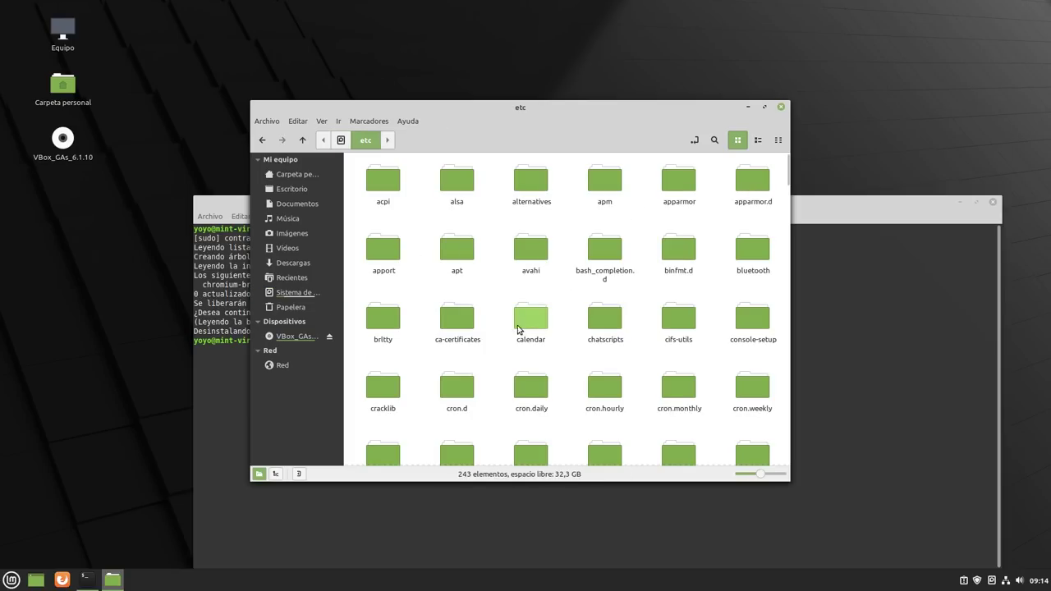
{"action": "double_click", "coordinate": [461, 273]}
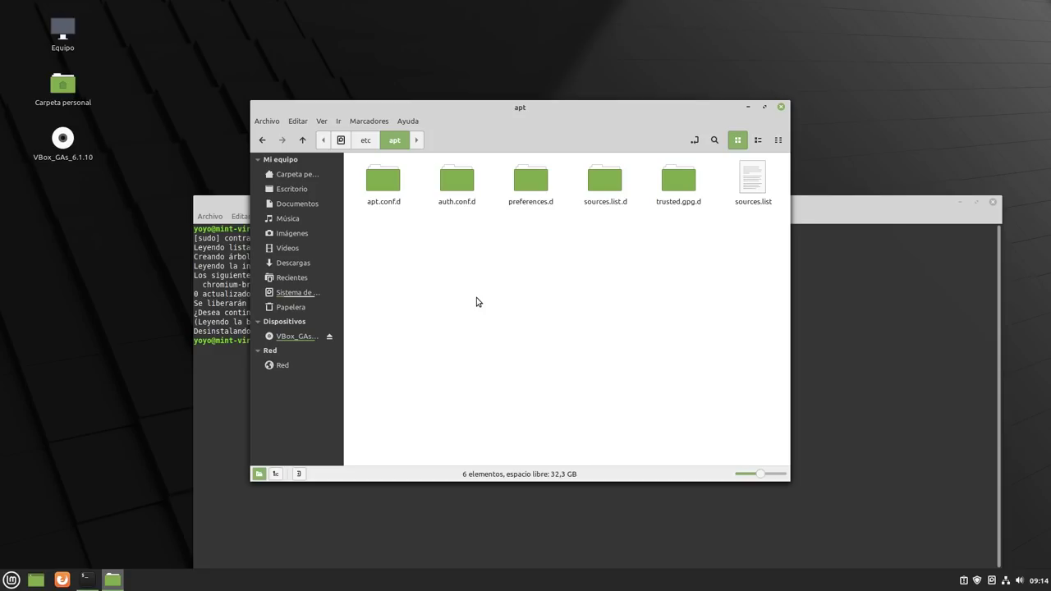
{"action": "left_click", "coordinate": [528, 184]}
{"action": "double_click", "coordinate": [529, 184]}
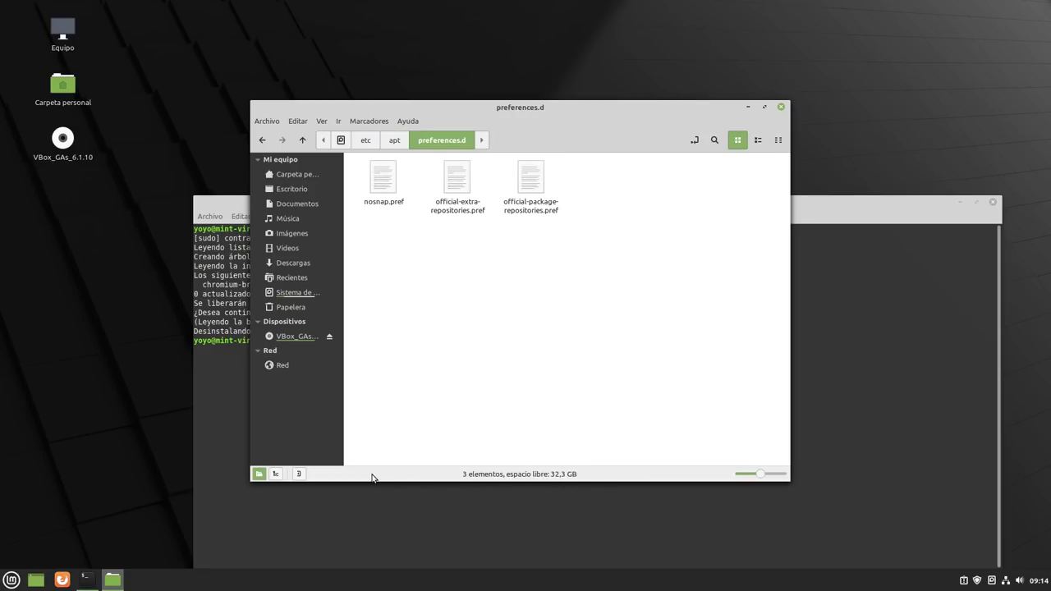
Copy nosnap.pref from preferences.d into the home folder using a second file manager window, then minimize that window.
{"action": "left_click", "coordinate": [66, 87]}
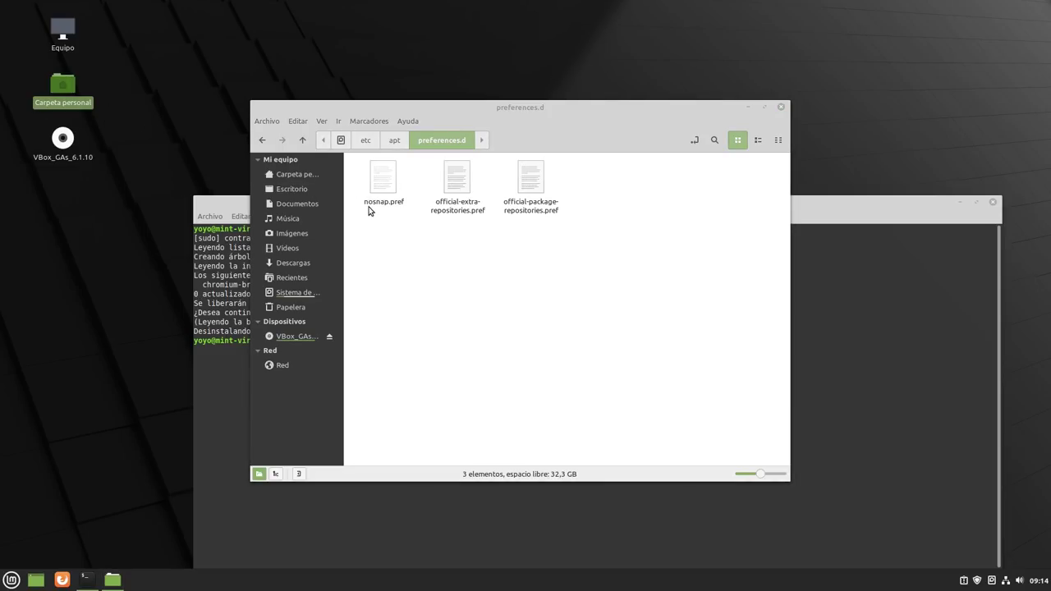
{"action": "left_click", "coordinate": [289, 174]}
{"action": "left_click", "coordinate": [262, 140]}
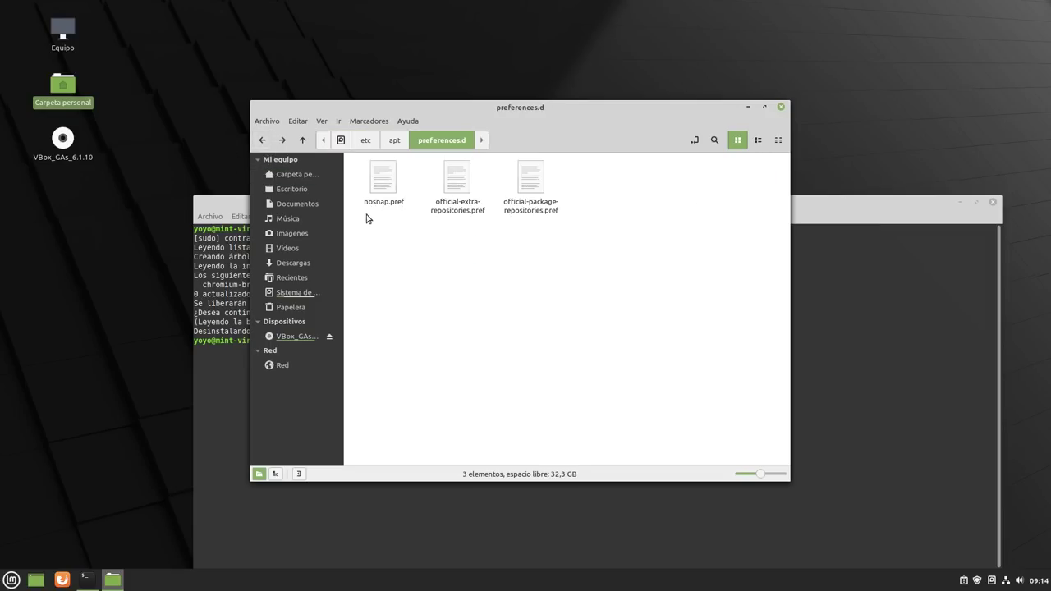
{"action": "left_click", "coordinate": [267, 121]}
{"action": "left_click", "coordinate": [289, 153]}
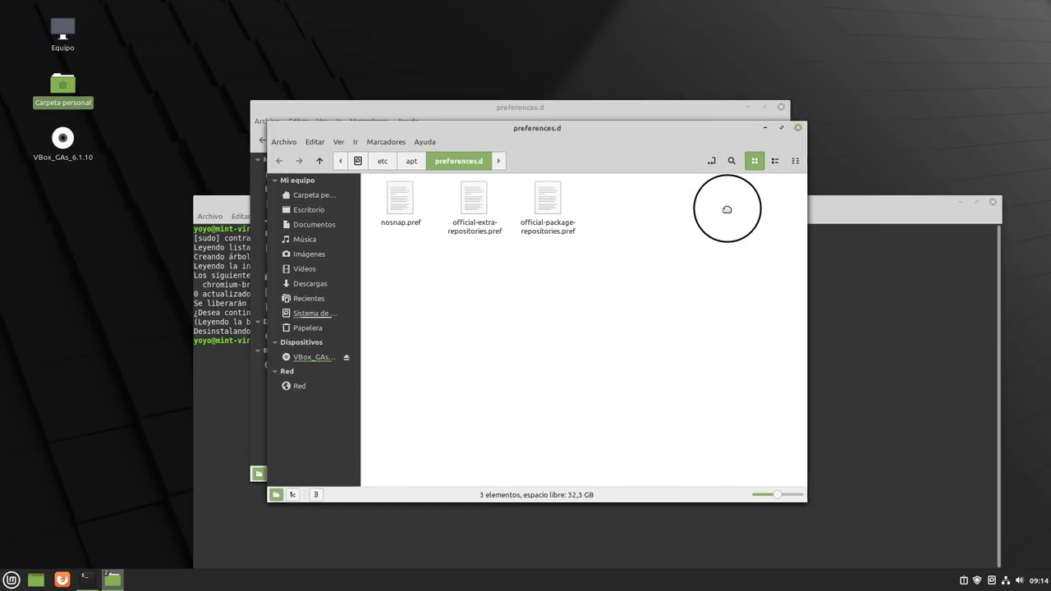
{"action": "left_click", "coordinate": [513, 296]}
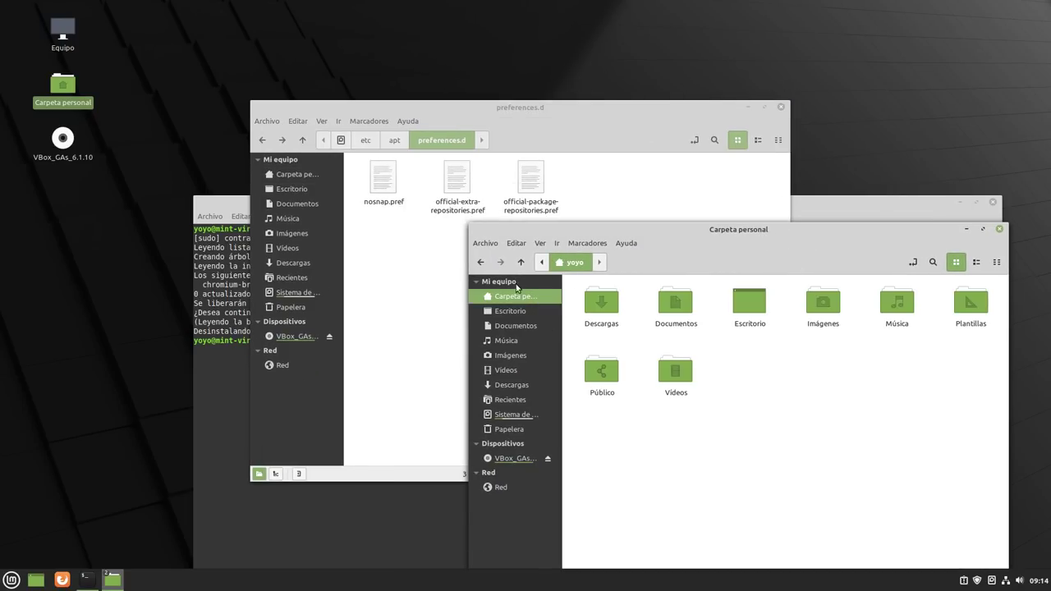
{"action": "left_click_drag", "start_coordinate": [382, 177], "coordinate": [886, 435]}
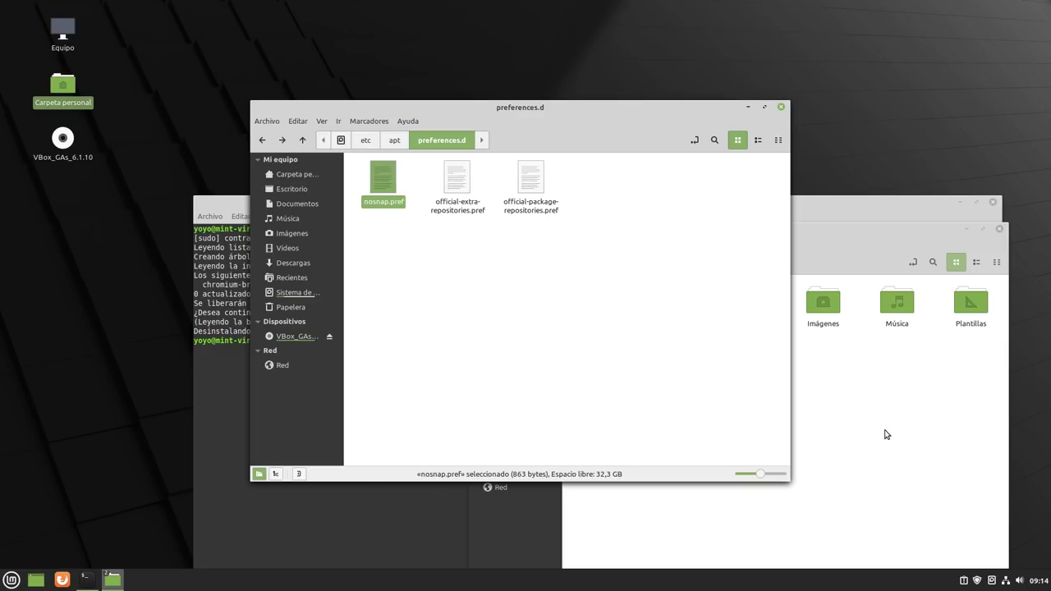
{"action": "left_click", "coordinate": [877, 486]}
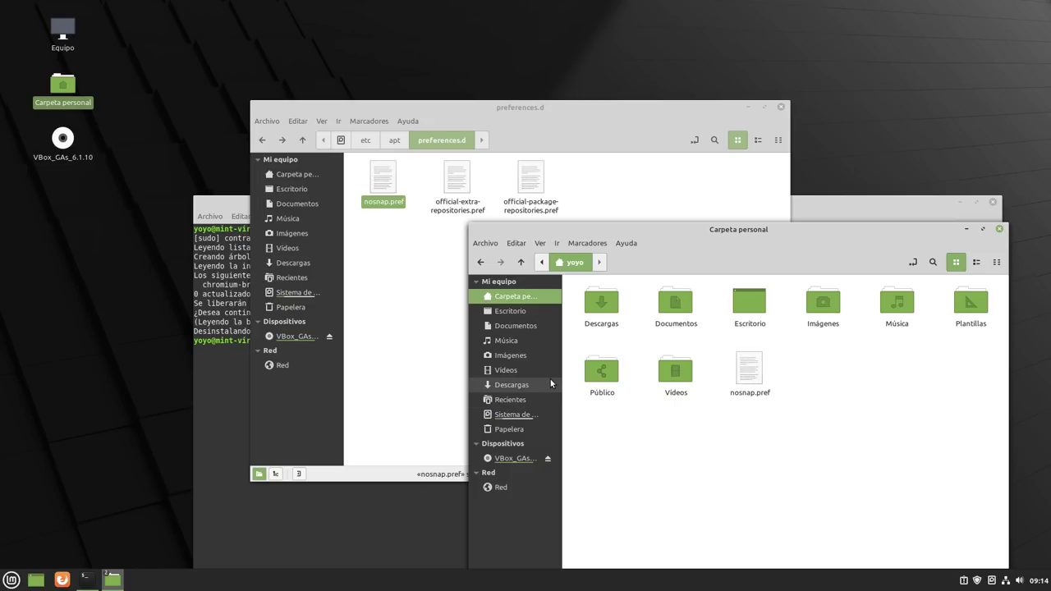
{"action": "left_click", "coordinate": [966, 229]}
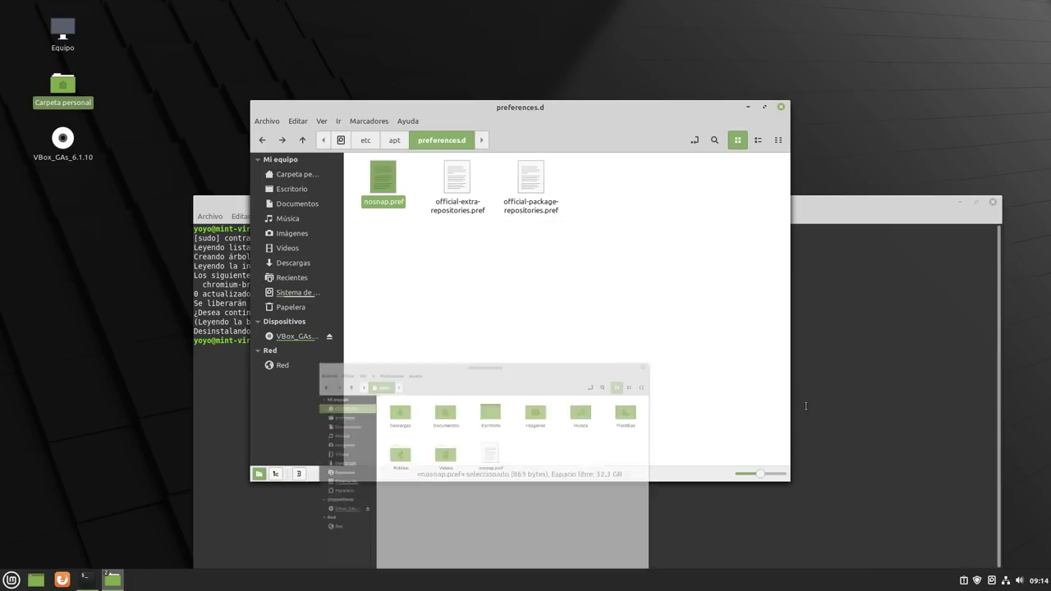
Delete the original nosnap.pref with sudo rm '/etc/apt/preferences.d/nosnap.pref' in the terminal.
{"action": "left_click_drag", "start_coordinate": [500, 106], "coordinate": [424, 78]}
{"action": "left_click", "coordinate": [510, 494]}
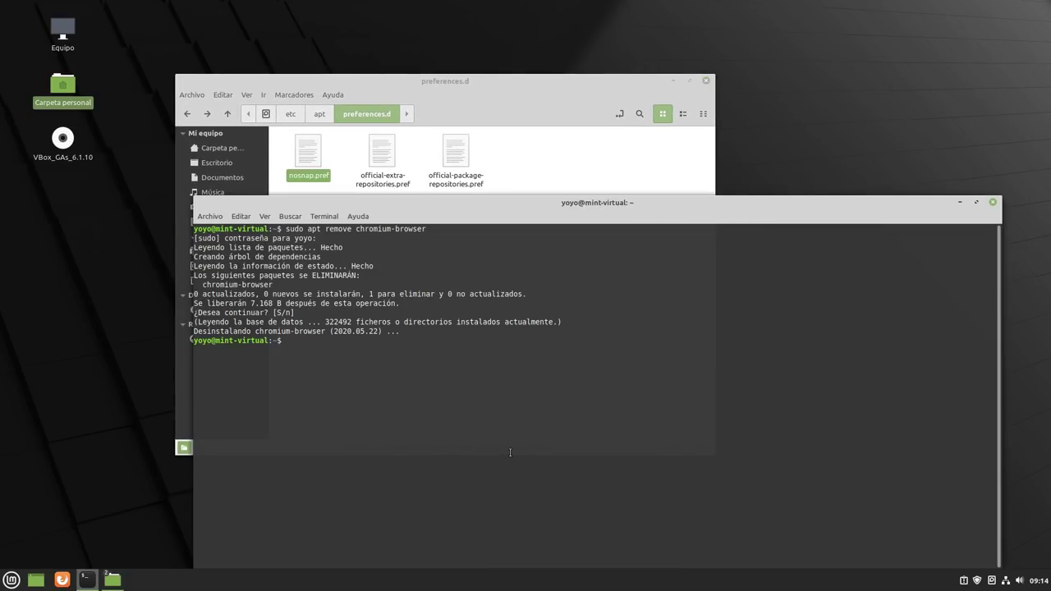
{"action": "type", "text": "sudo apt instal"}
{"action": "key", "text": "BackSpace"}
{"action": "key", "text": "BackSpace"}
{"action": "key", "text": "BackSpace"}
{"action": "key", "text": "BackSpace"}
{"action": "key", "text": "BackSpace"}
{"action": "key", "text": "BackSpace"}
{"action": "key", "text": "BackSpace"}
{"action": "key", "text": "BackSpace"}
{"action": "key", "text": "BackSpace"}
{"action": "key", "text": "BackSpace"}
{"action": "type", "text": "rem"}
{"action": "type", "text": "rm"}
{"action": "left_click_drag", "start_coordinate": [303, 155], "coordinate": [509, 517]}
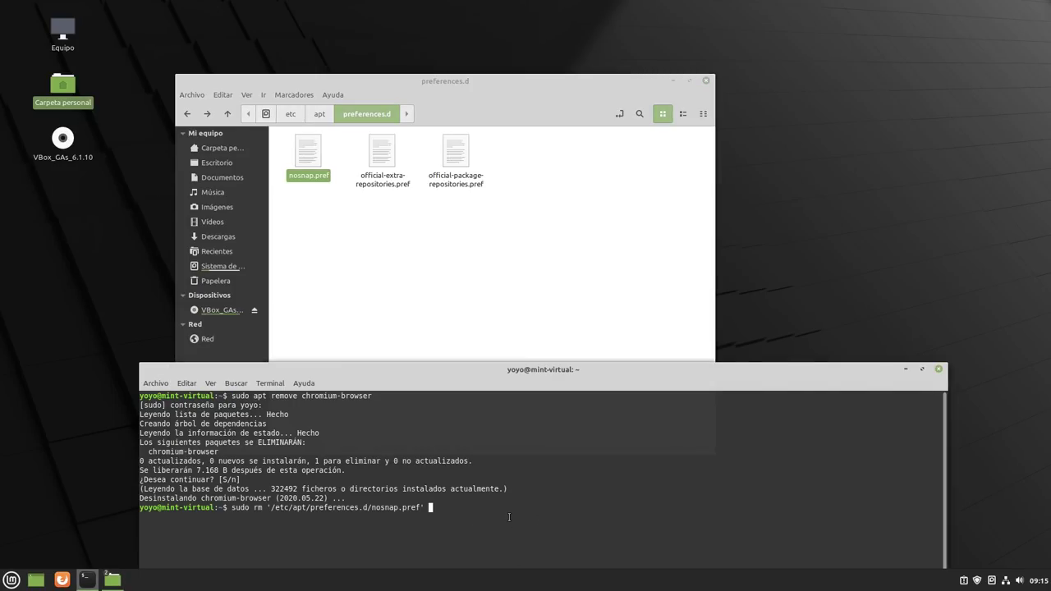
{"action": "key", "text": "Return"}
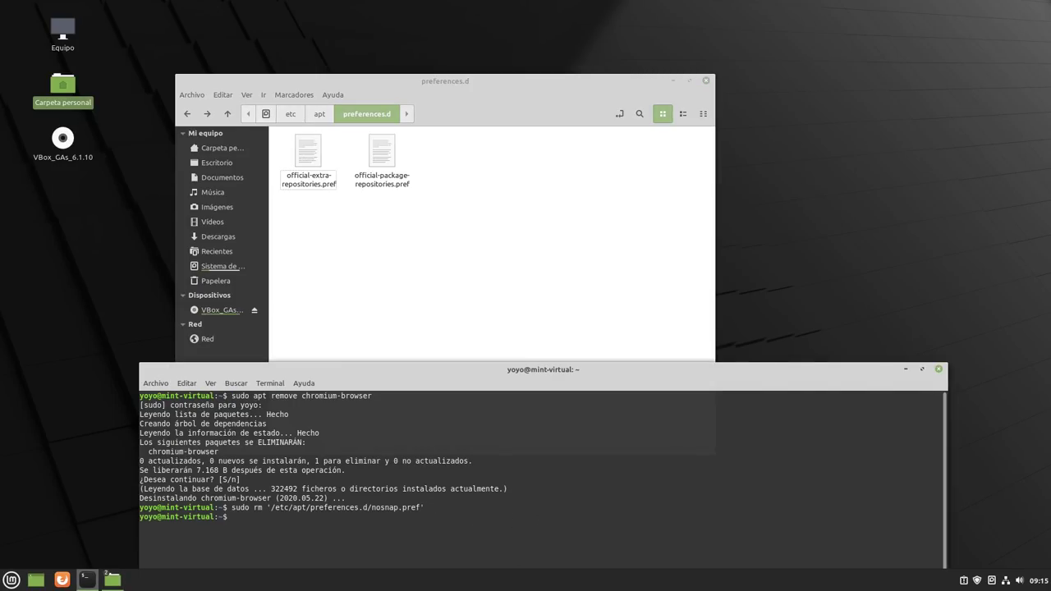
Refresh the package lists with sudo apt update and upgrade the packages with sudo apt upgrade.
{"action": "left_click", "coordinate": [413, 289]}
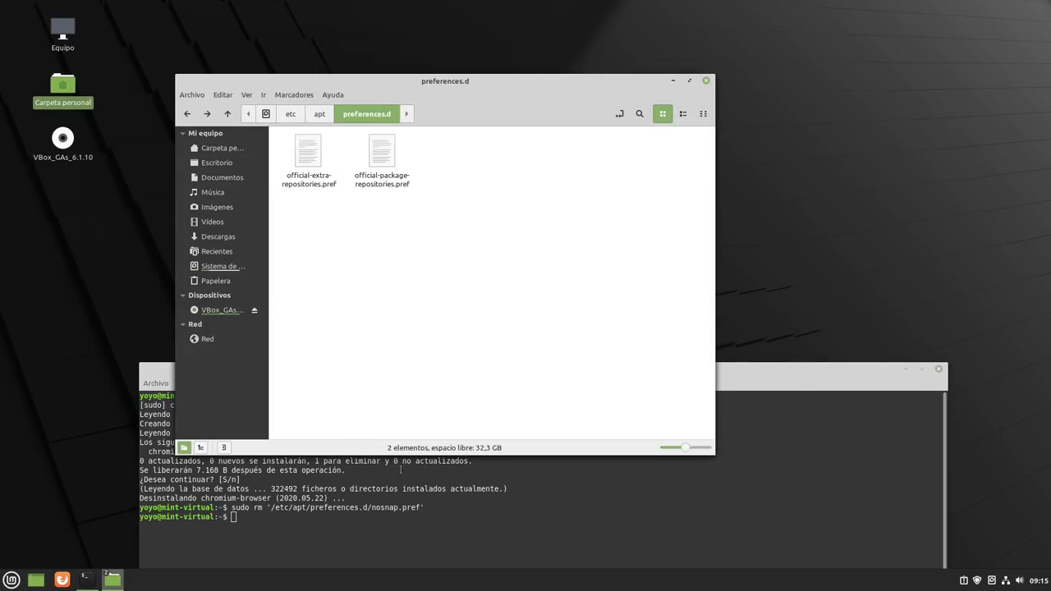
{"action": "left_click", "coordinate": [357, 541]}
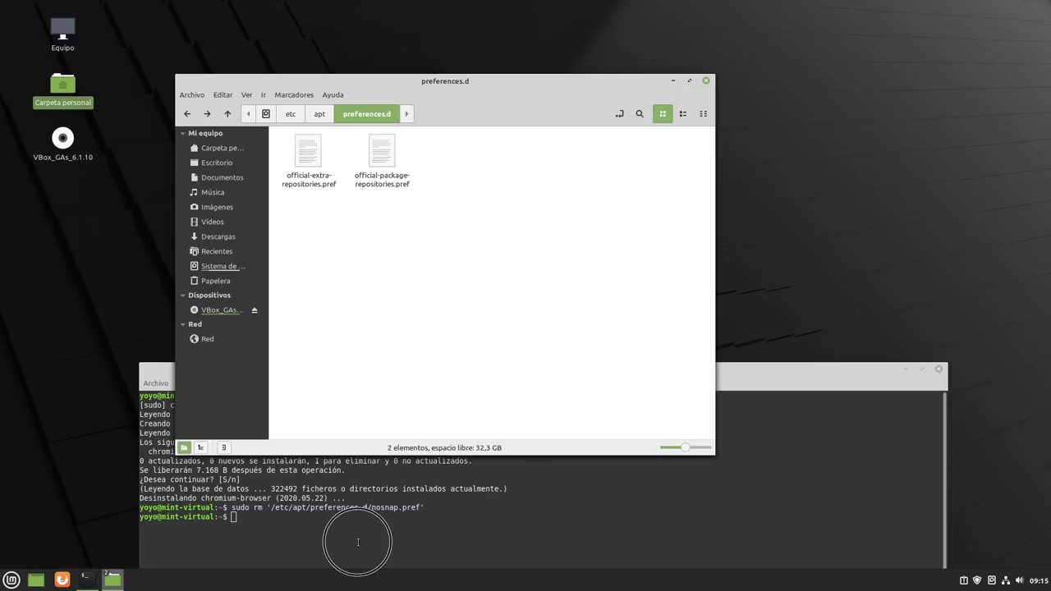
{"action": "type", "text": "sudo apt update"}
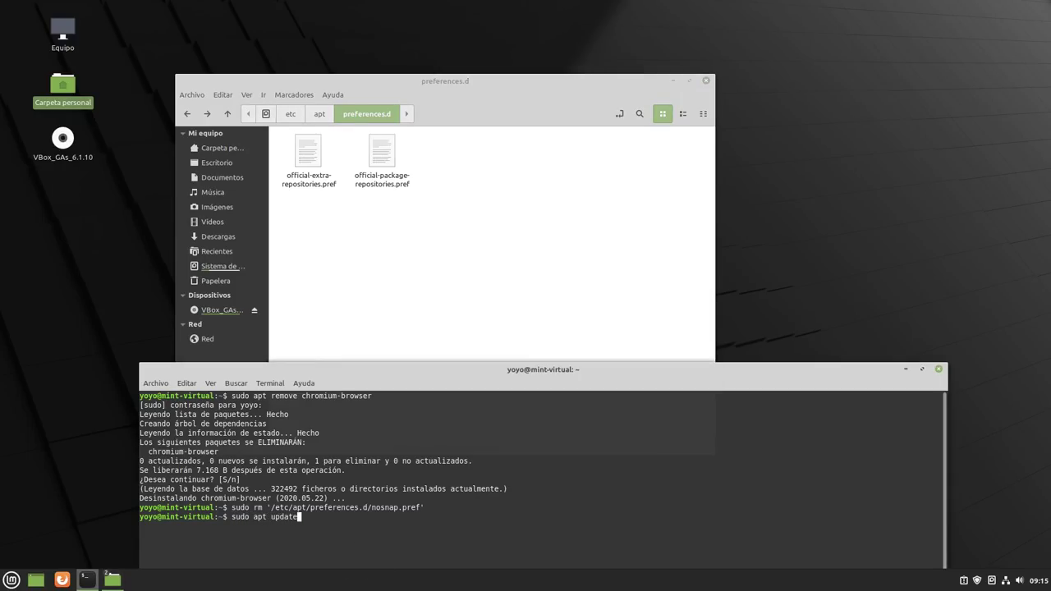
{"action": "key", "text": "Return"}
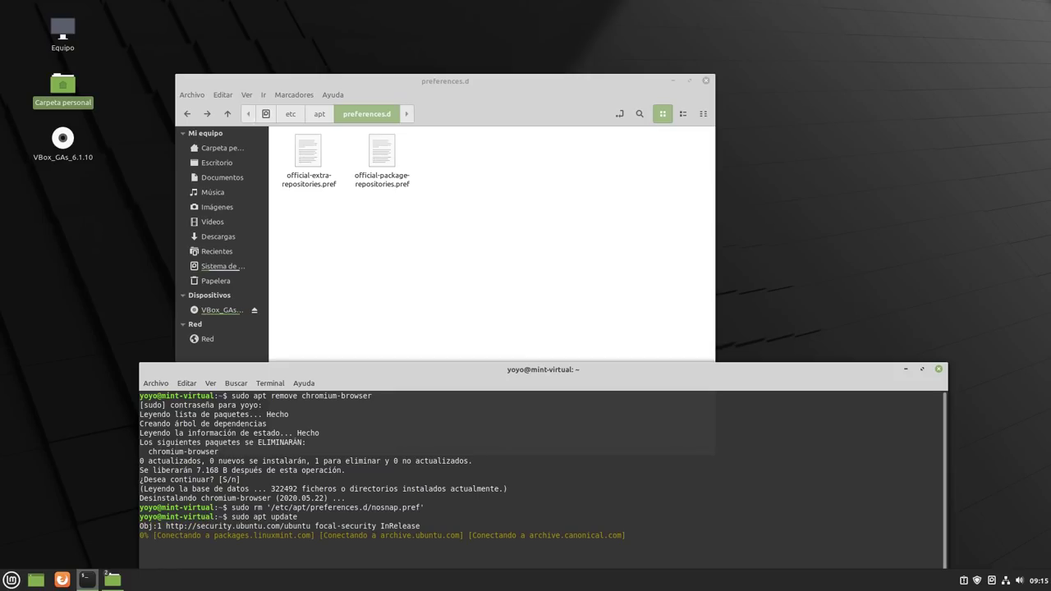
{"action": "left_click_drag", "start_coordinate": [525, 374], "coordinate": [487, 53]}
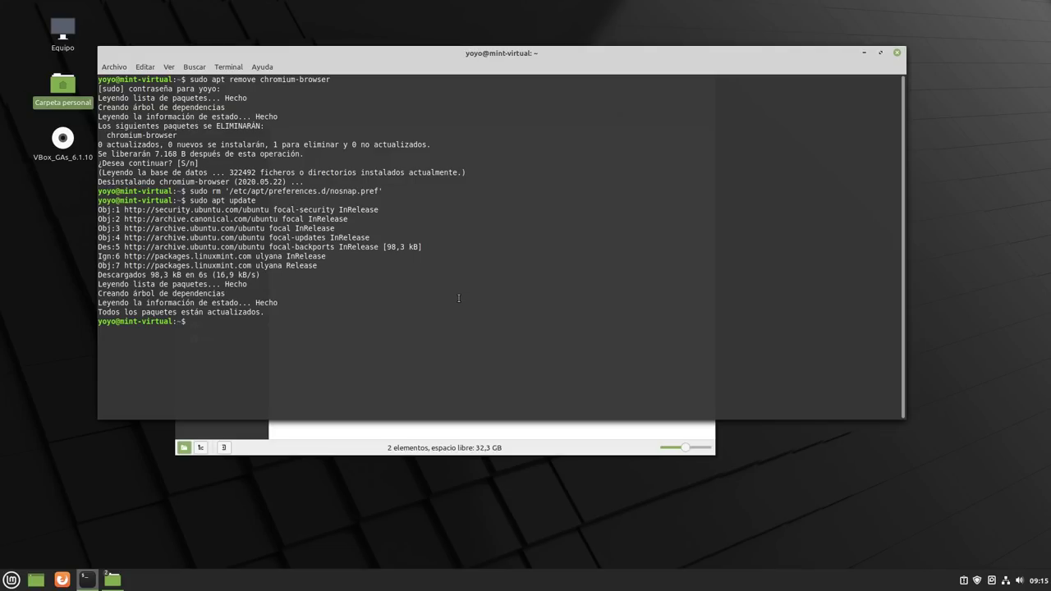
{"action": "type", "text": "sudo apt upgrade"}
{"action": "key", "text": "Return"}
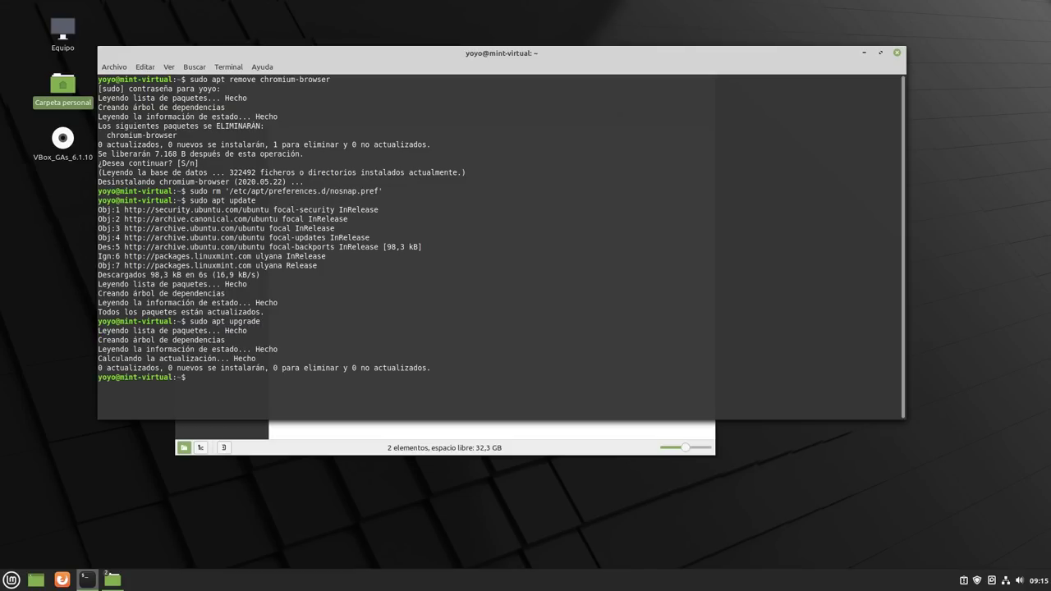
Reinstall Chromium with sudo apt install chromium-browser, recalling the command from the terminal history.
{"action": "type", "text": "sudo apt install chro"}
{"action": "key", "text": "BackSpace"}
{"action": "key", "text": "BackSpace"}
{"action": "key", "text": "BackSpace"}
{"action": "key", "text": "BackSpace"}
{"action": "key", "text": "BackSpace"}
{"action": "key", "text": "BackSpace"}
{"action": "key", "text": "BackSpace"}
{"action": "key", "text": "BackSpace"}
{"action": "key", "text": "BackSpace"}
{"action": "key", "text": "BackSpace"}
{"action": "key", "text": "BackSpace"}
{"action": "key", "text": "BackSpace"}
{"action": "key", "text": "BackSpace"}
{"action": "key", "text": "BackSpace"}
{"action": "key", "text": "BackSpace"}
{"action": "key", "text": "BackSpace"}
{"action": "key", "text": "BackSpace"}
{"action": "key", "text": "BackSpace"}
{"action": "key", "text": "BackSpace"}
{"action": "key", "text": "BackSpace"}
{"action": "key", "text": "BackSpace"}
{"action": "key", "text": "Up"}
{"action": "key", "text": "Up"}
{"action": "key", "text": "Up"}
{"action": "key", "text": "Up"}
{"action": "key", "text": "Up"}
{"action": "key", "text": "Up"}
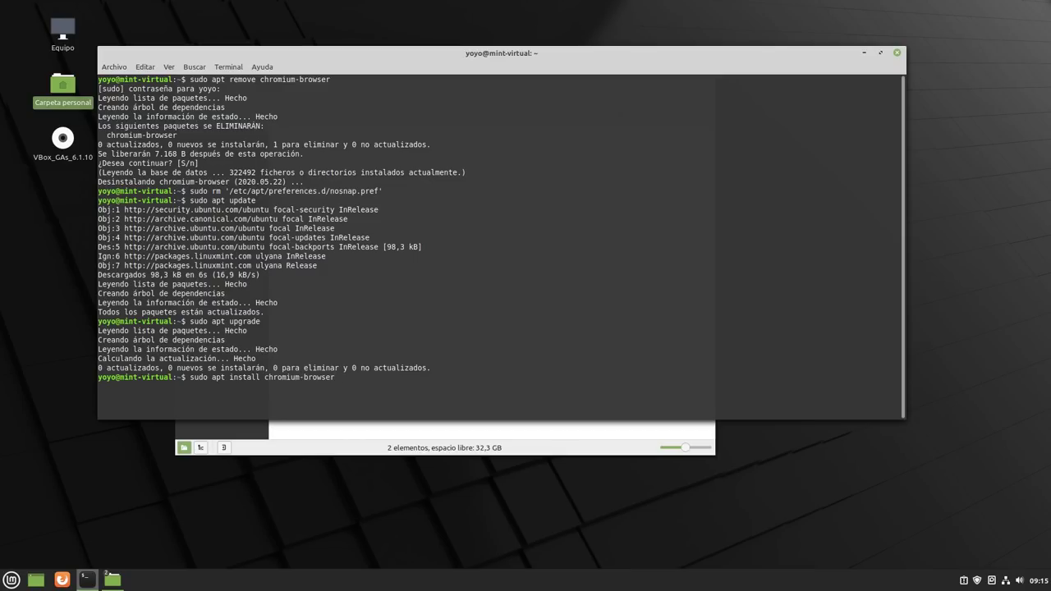
{"action": "key", "text": "Return"}
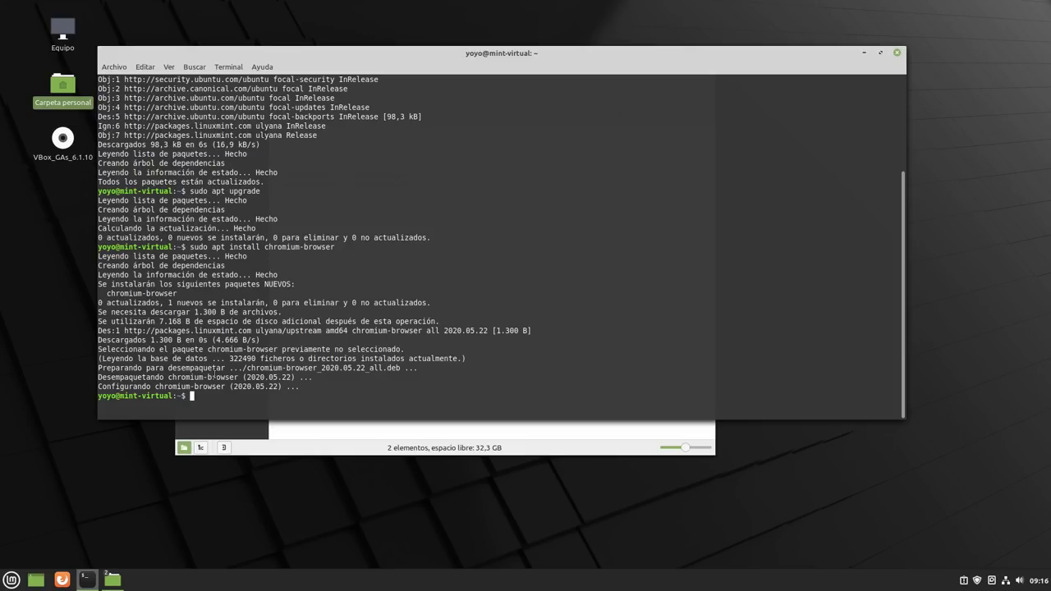
Uninstall Chromium again with sudo apt remove chromium-browser, answering s to the confirmation.
{"action": "key", "text": "Up"}
{"action": "key", "text": "Up"}
{"action": "key", "text": "Up"}
{"action": "key", "text": "Up"}
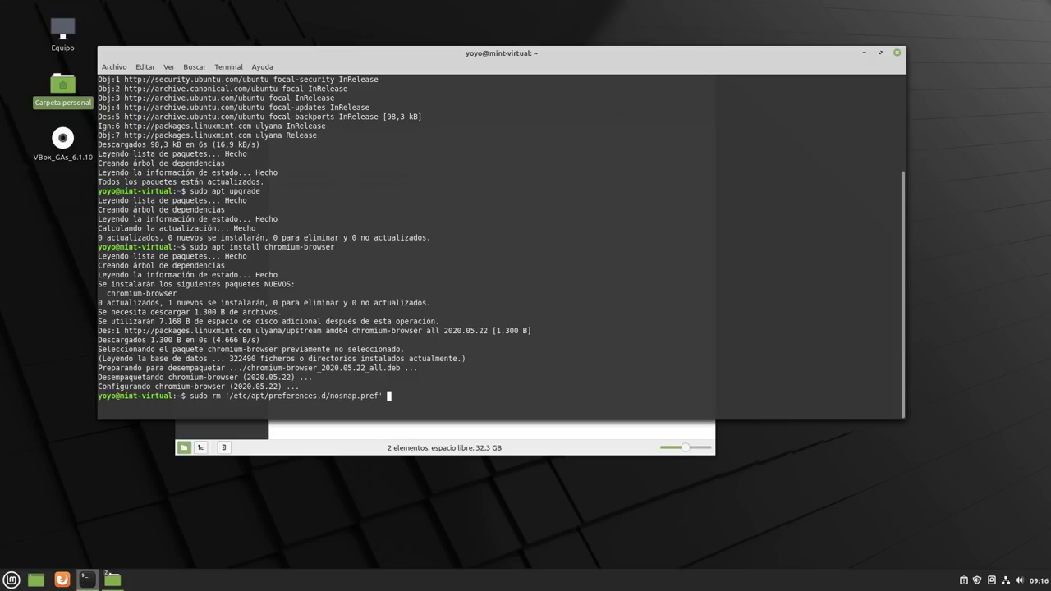
{"action": "key", "text": "Up"}
{"action": "key", "text": "Return"}
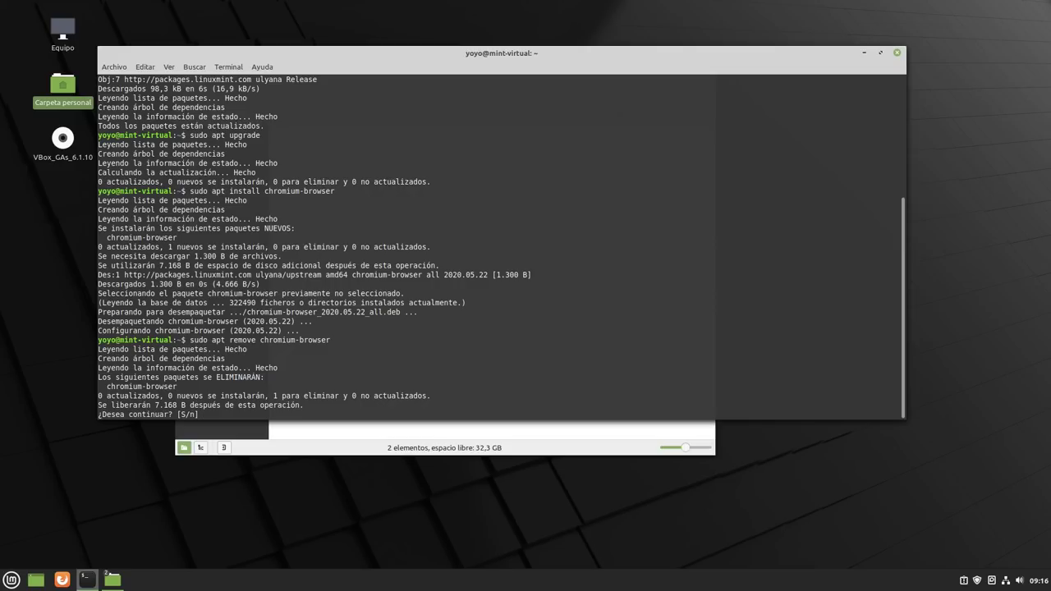
{"action": "type", "text": "s"}
{"action": "key", "text": "Return"}
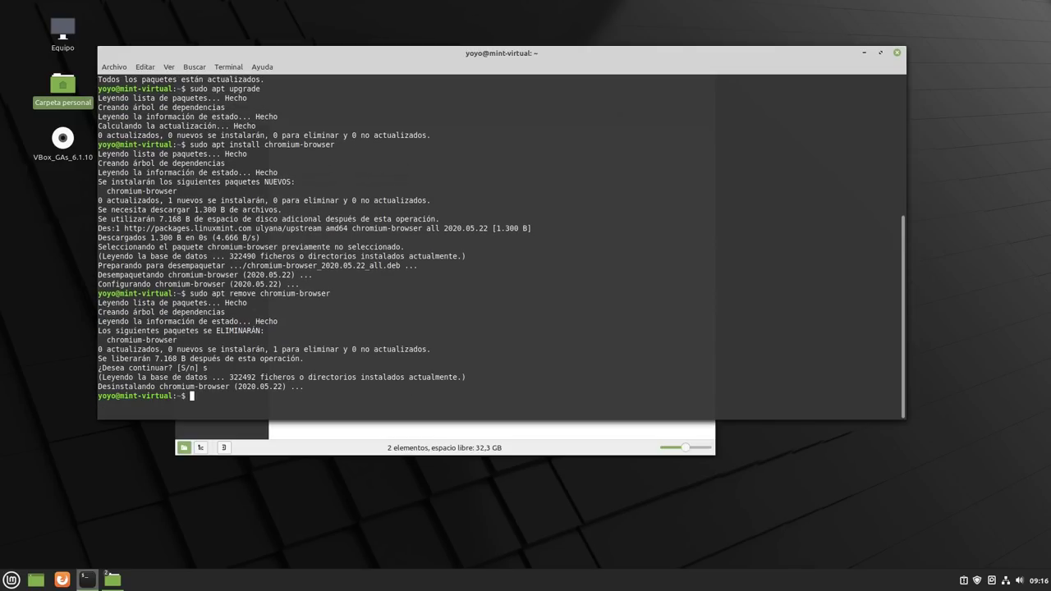
Install Snap support with sudo apt install snapd and highlight the created symlink lines in the output.
{"action": "type", "text": "sudo apt install snapd"}
{"action": "key", "text": "Return"}
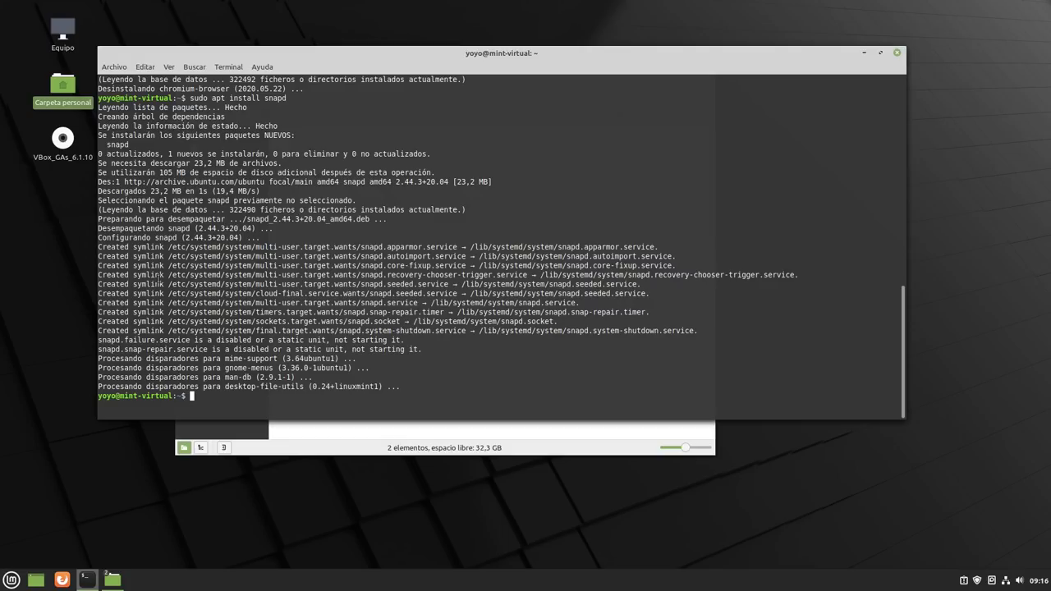
{"action": "left_click_drag", "start_coordinate": [727, 341], "coordinate": [15, 235]}
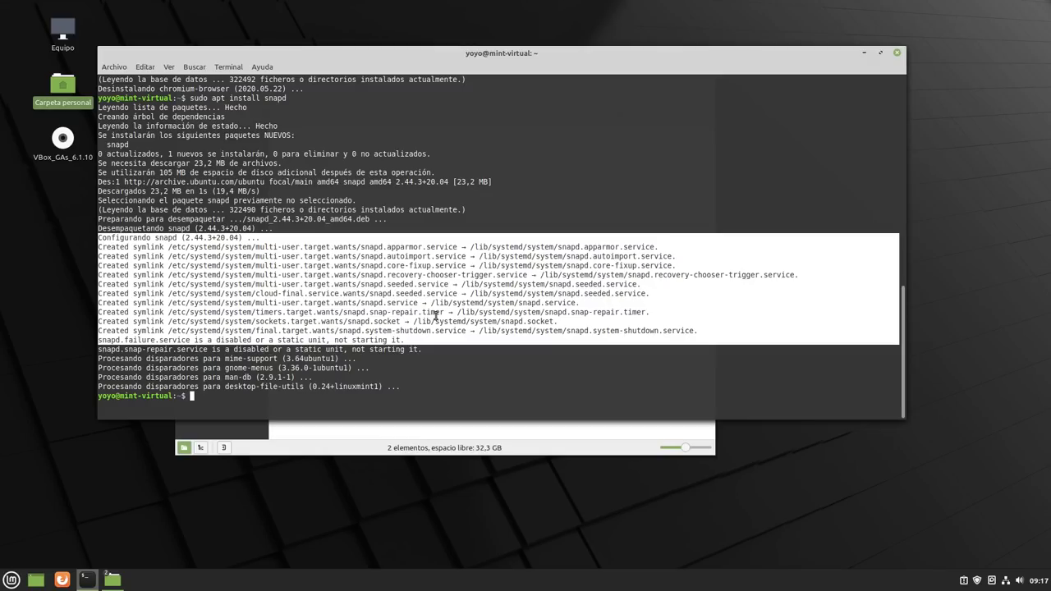
{"action": "left_click", "coordinate": [319, 411]}
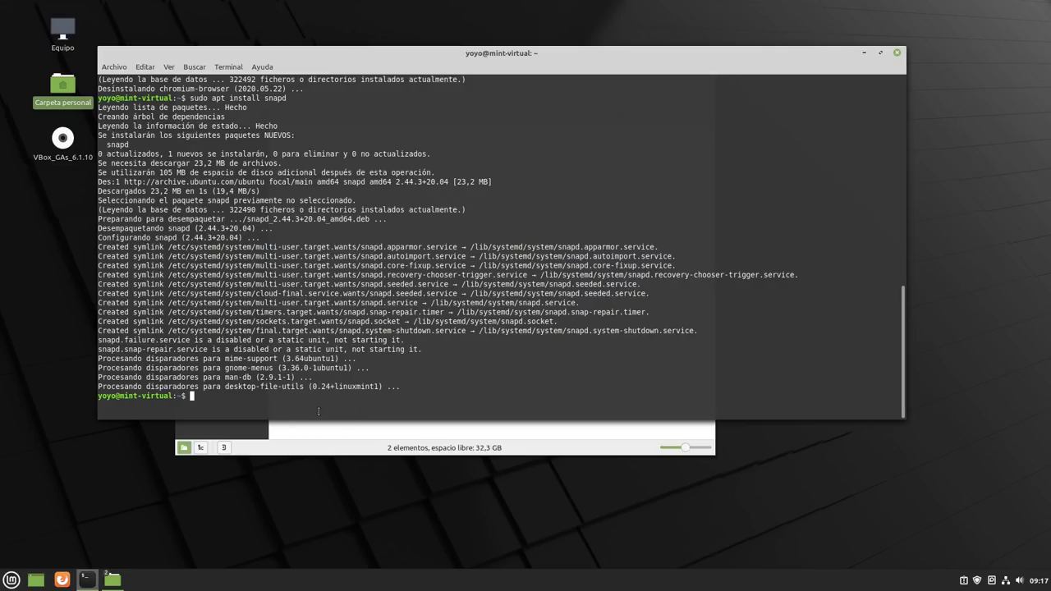
Install the chromium-browser package with sudo apt install chromium-browser, reusing the earlier command.
{"action": "key", "text": "Up"}
{"action": "key", "text": "Up"}
{"action": "key", "text": "Up"}
{"action": "key", "text": "Up"}
{"action": "key", "text": "Down"}
{"action": "key", "text": "Return"}
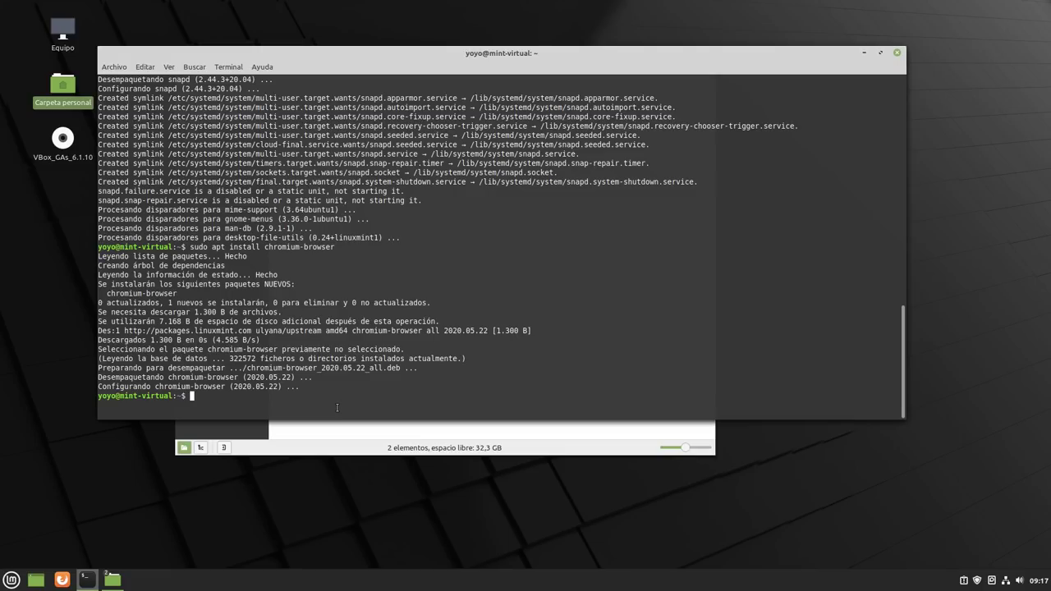
Check the Internet category of the installed applications for a Chromium launcher.
{"action": "left_click", "coordinate": [12, 578]}
{"action": "mouse_move", "coordinate": [98, 369]}
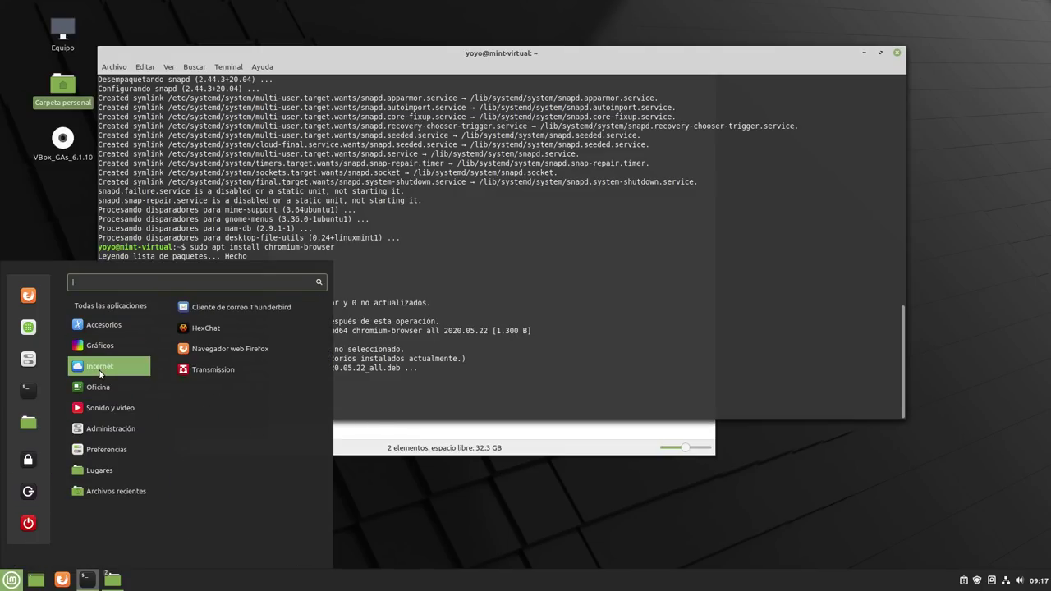
{"action": "left_click", "coordinate": [547, 384]}
Try to install the package named chromium with sudo apt install chromium, shortening the previous command.
{"action": "key", "text": "Up"}
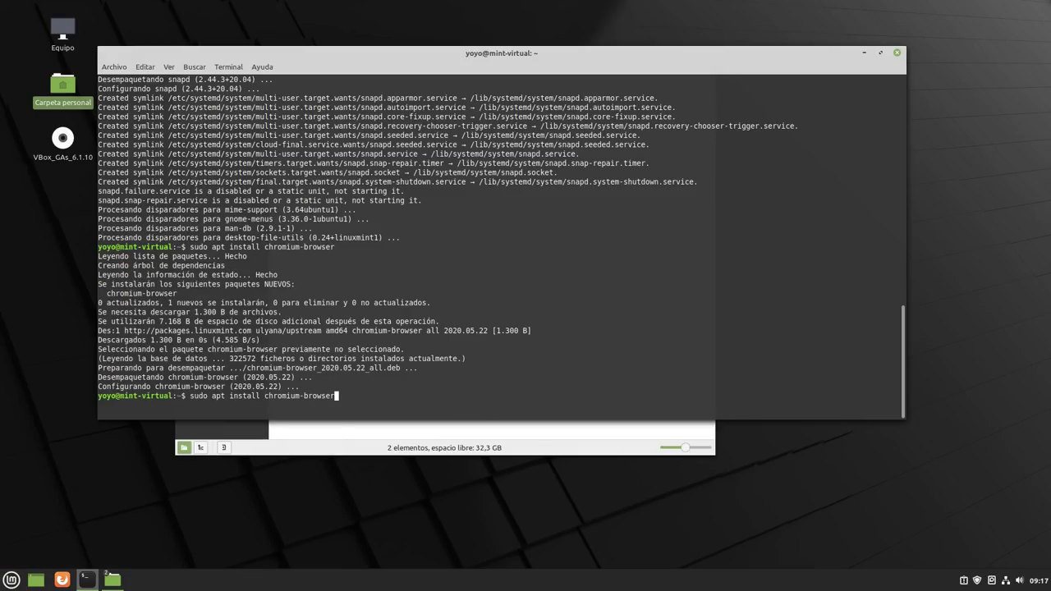
{"action": "key", "text": "BackSpace"}
{"action": "key", "text": "BackSpace"}
{"action": "key", "text": "BackSpace"}
{"action": "key", "text": "BackSpace"}
{"action": "key", "text": "BackSpace"}
{"action": "key", "text": "BackSpace"}
{"action": "key", "text": "BackSpace"}
{"action": "key", "text": "BackSpace"}
{"action": "key", "text": "Return"}
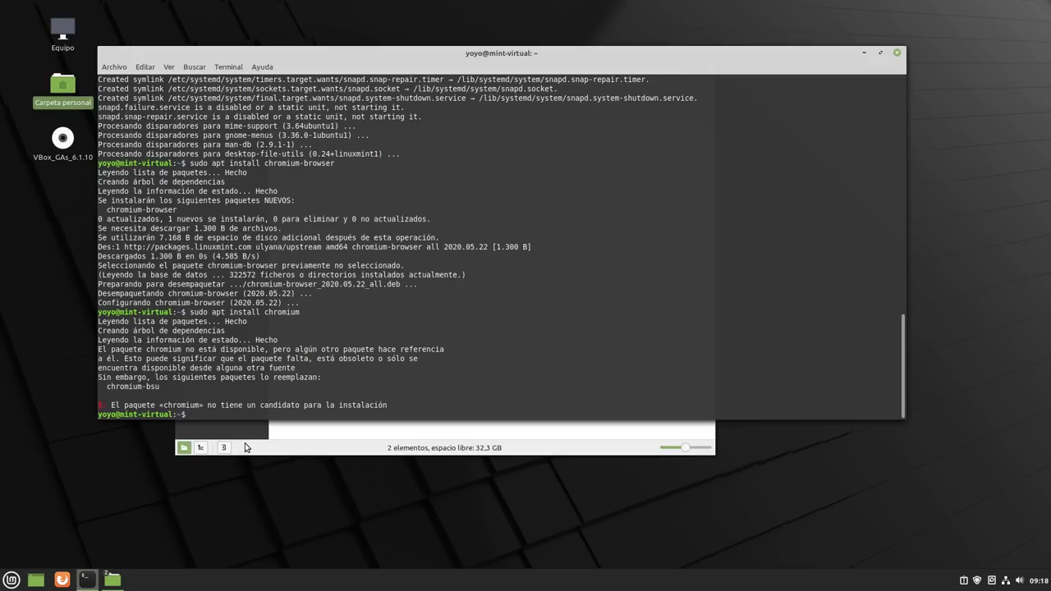
Install the suggested replacement with sudo apt install chromium-bsu, answering s to the confirmation, and review the installation output.
{"action": "key", "text": "Up"}
{"action": "type", "text": "-bsu"}
{"action": "key", "text": "Return"}
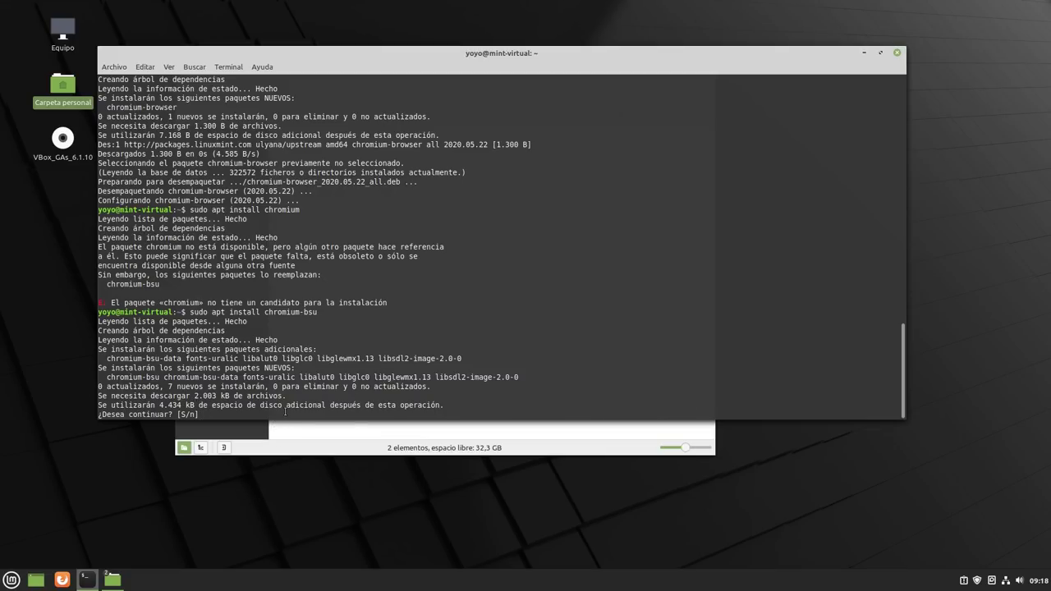
{"action": "type", "text": "s"}
{"action": "key", "text": "Return"}
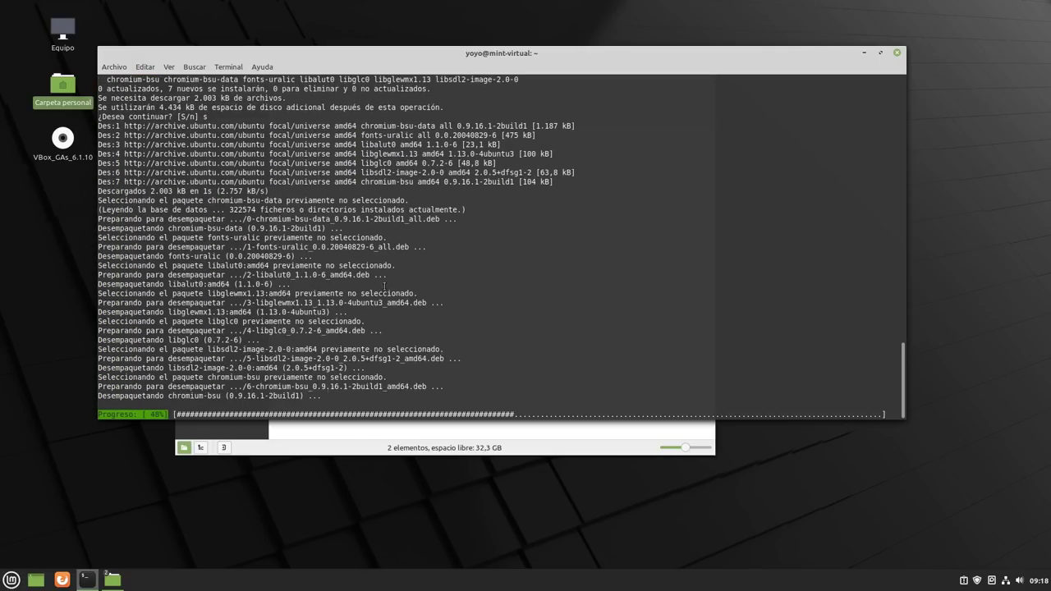
{"action": "scroll", "coordinate": [386, 304], "scroll_direction": "up", "scroll_amount": 7}
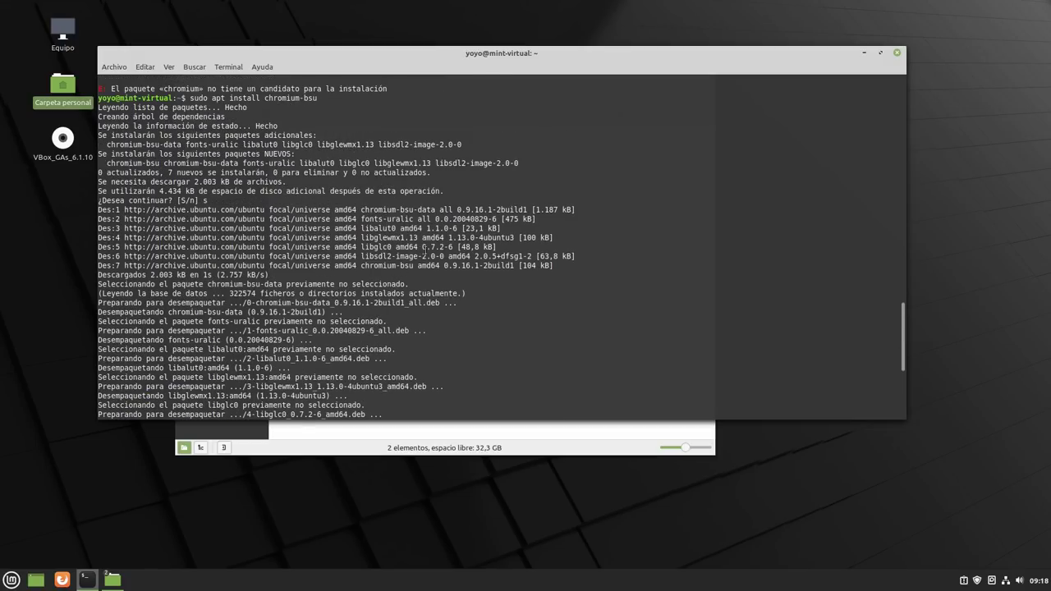
Find Chromium B.S.U. among the installed applications, launch it to see its start screen, and close the game.
{"action": "left_click", "coordinate": [12, 579]}
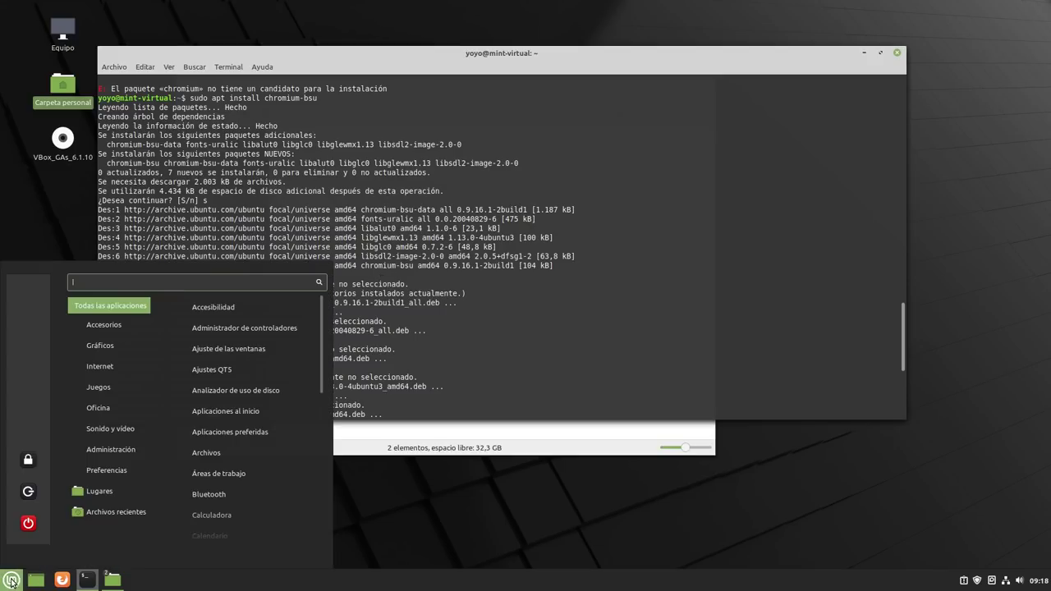
{"action": "mouse_move", "coordinate": [112, 384]}
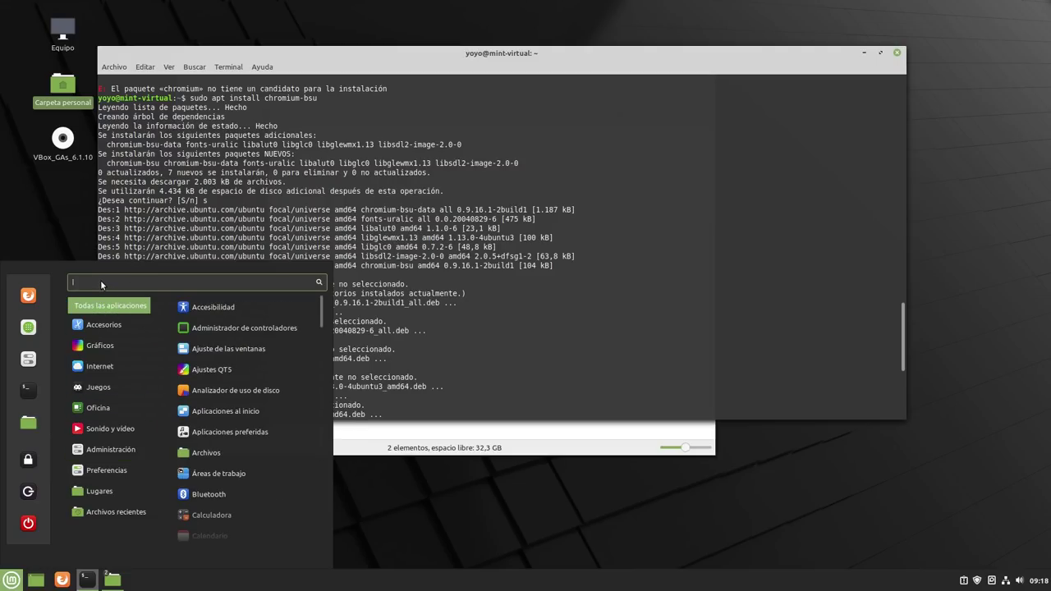
{"action": "type", "text": "chl"}
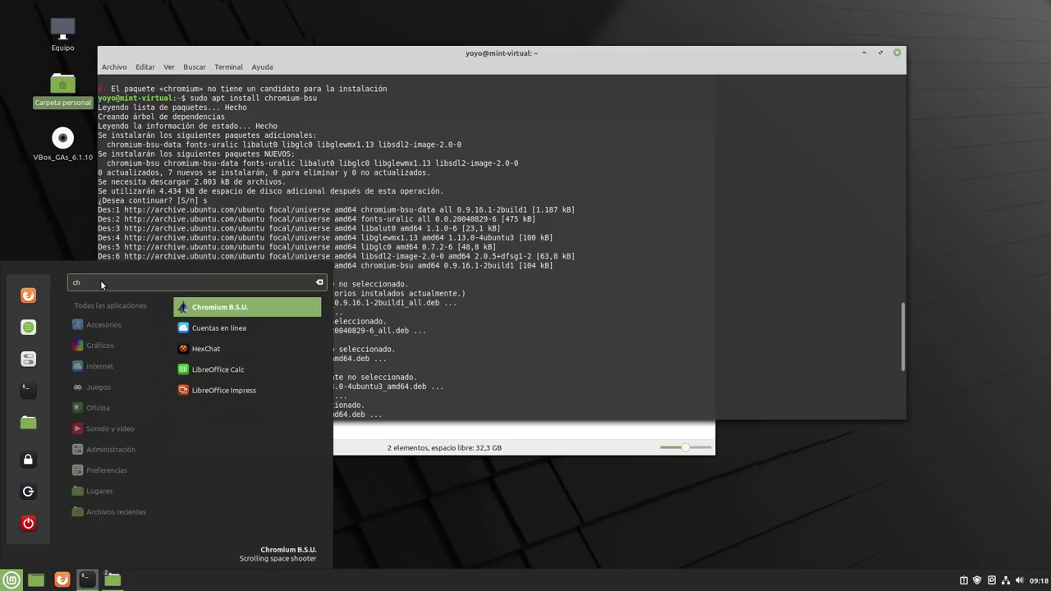
{"action": "left_click", "coordinate": [205, 306]}
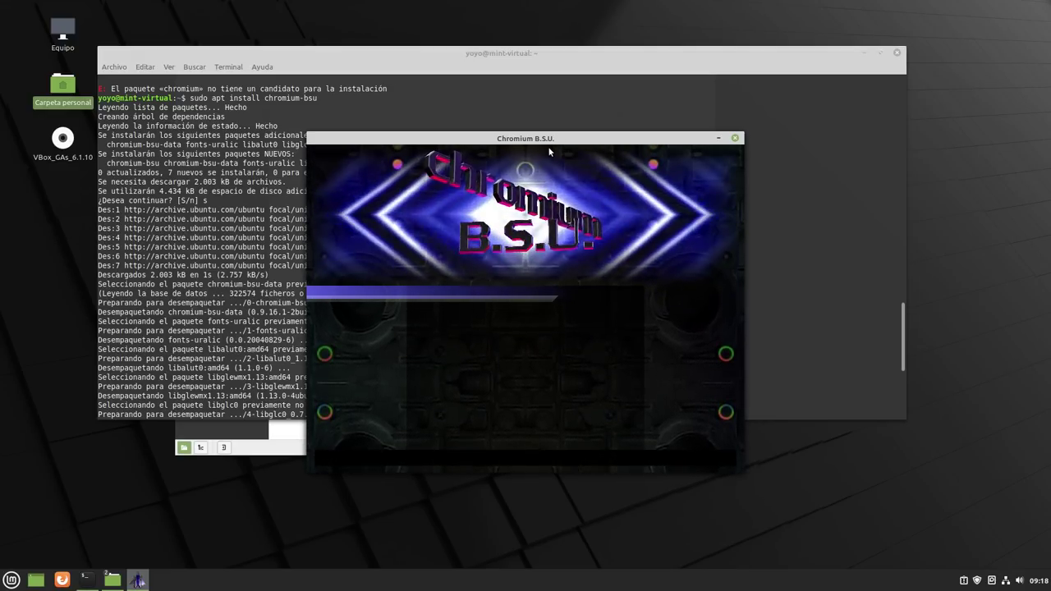
{"action": "left_click", "coordinate": [358, 46]}
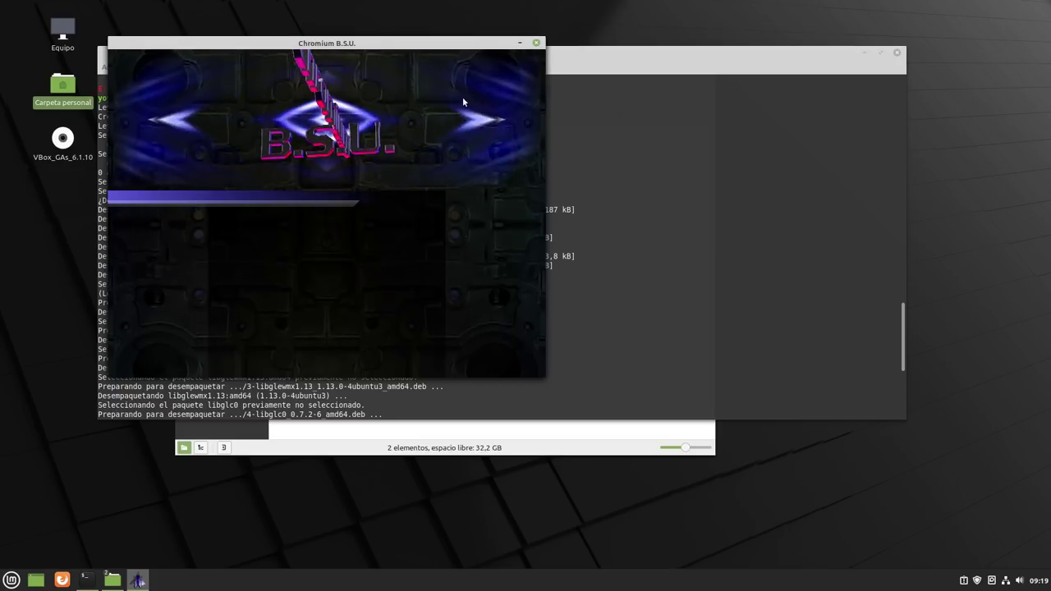
{"action": "left_click", "coordinate": [318, 284]}
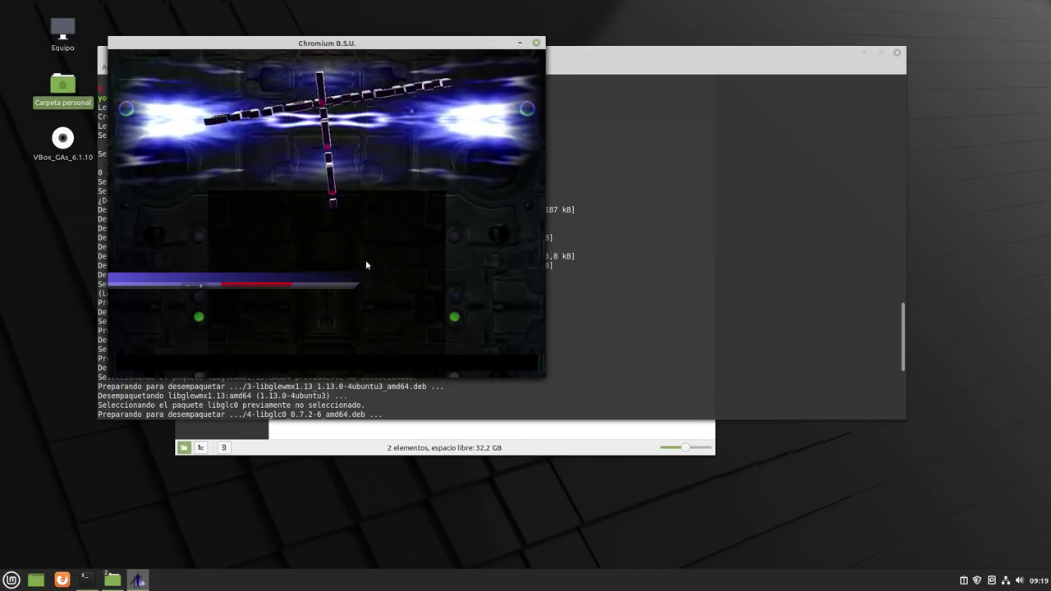
{"action": "left_click", "coordinate": [536, 43]}
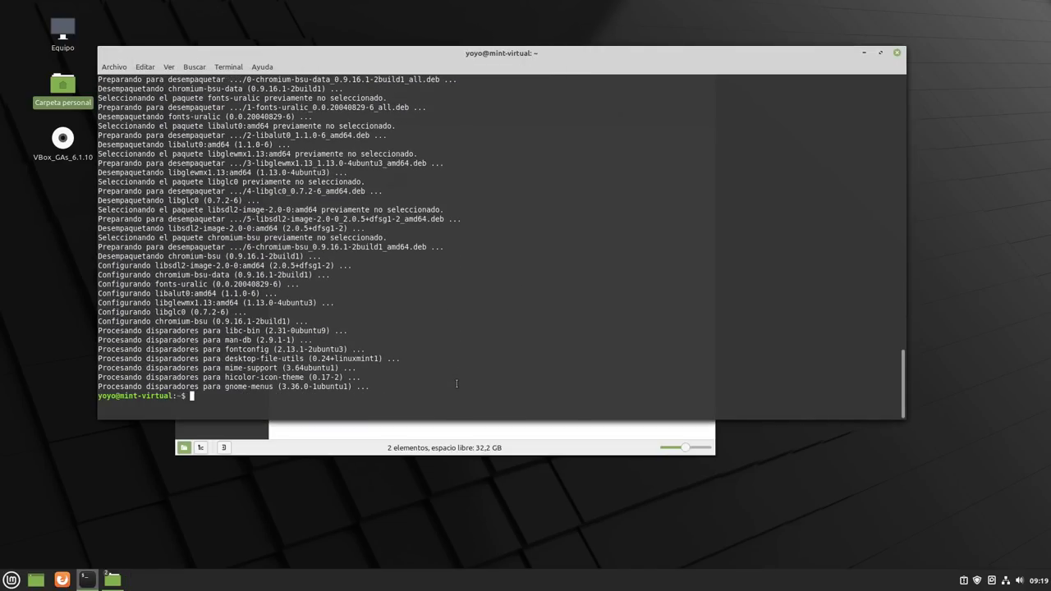
Uninstall the game with sudo apt remove chromium-bsu, editing the previous install command and answering s to the confirmation.
{"action": "key", "text": "Up"}
{"action": "key", "text": "Left"}
{"action": "key", "text": "Left"}
{"action": "key", "text": "Left"}
{"action": "key", "text": "Left"}
{"action": "key", "text": "Left"}
{"action": "key", "text": "Left"}
{"action": "key", "text": "Left"}
{"action": "key", "text": "Left"}
{"action": "key", "text": "Left"}
{"action": "key", "text": "Left"}
{"action": "key", "text": "Left"}
{"action": "key", "text": "Left"}
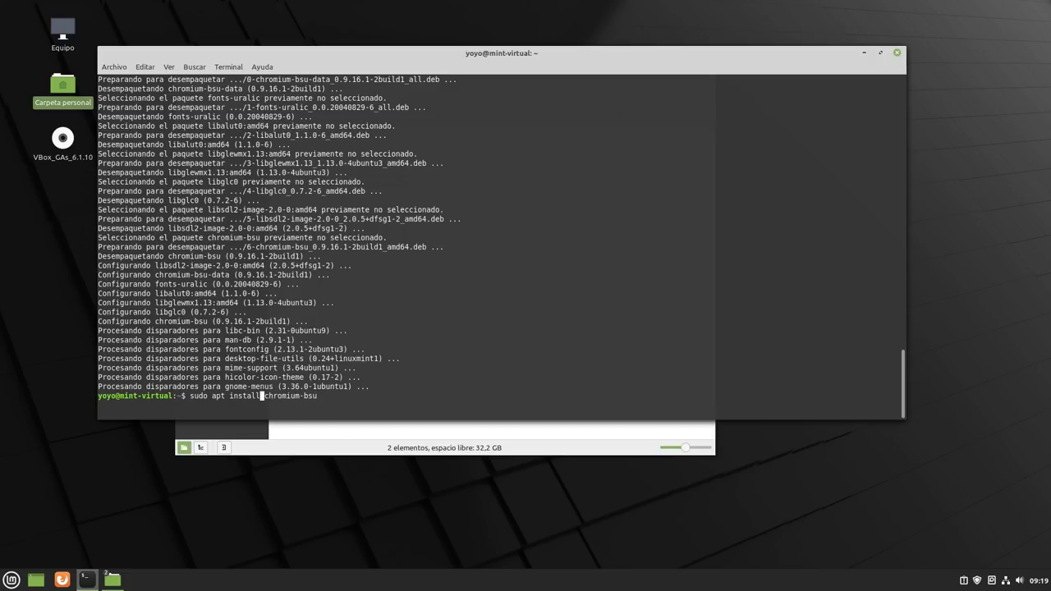
{"action": "key", "text": "BackSpace"}
{"action": "key", "text": "BackSpace"}
{"action": "key", "text": "BackSpace"}
{"action": "key", "text": "BackSpace"}
{"action": "key", "text": "BackSpace"}
{"action": "key", "text": "BackSpace"}
{"action": "key", "text": "BackSpace"}
{"action": "type", "text": "remove"}
{"action": "key", "text": "Return"}
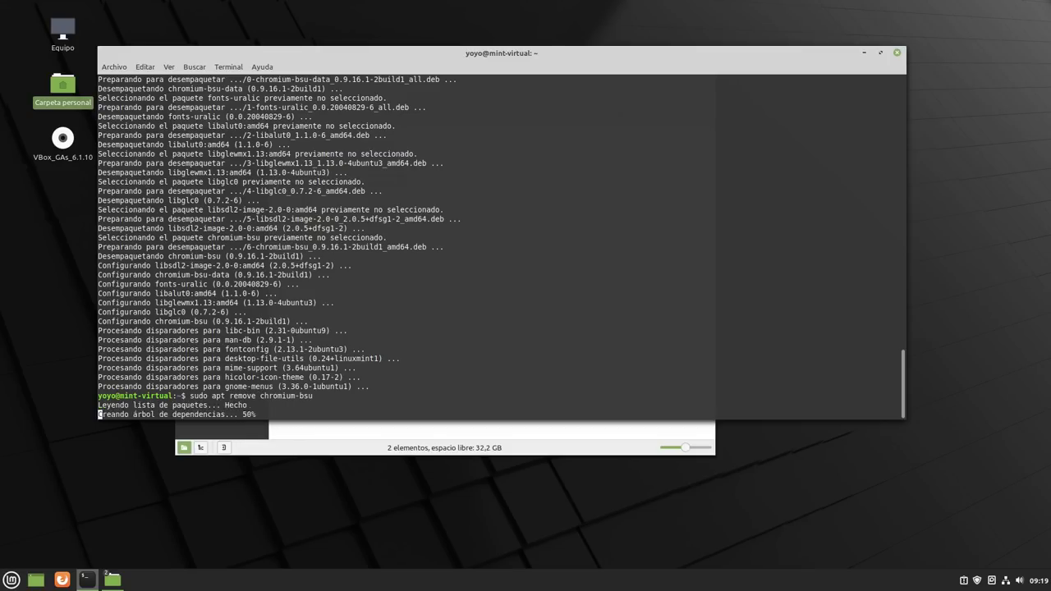
{"action": "type", "text": "sea continuar? [S/n"}
{"action": "key", "text": "Return"}
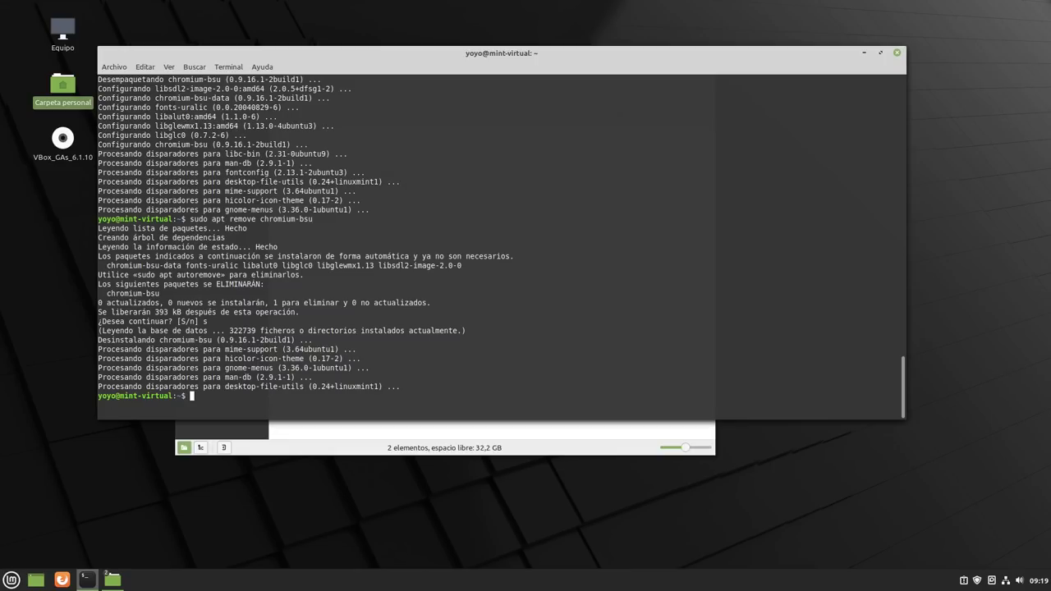
Install Chromium as a Snap package with sudo snap install chromium.
{"action": "type", "text": "sudo a"}
{"action": "key", "text": "BackSpace"}
{"action": "type", "text": "snap install chromium"}
{"action": "key", "text": "Return"}
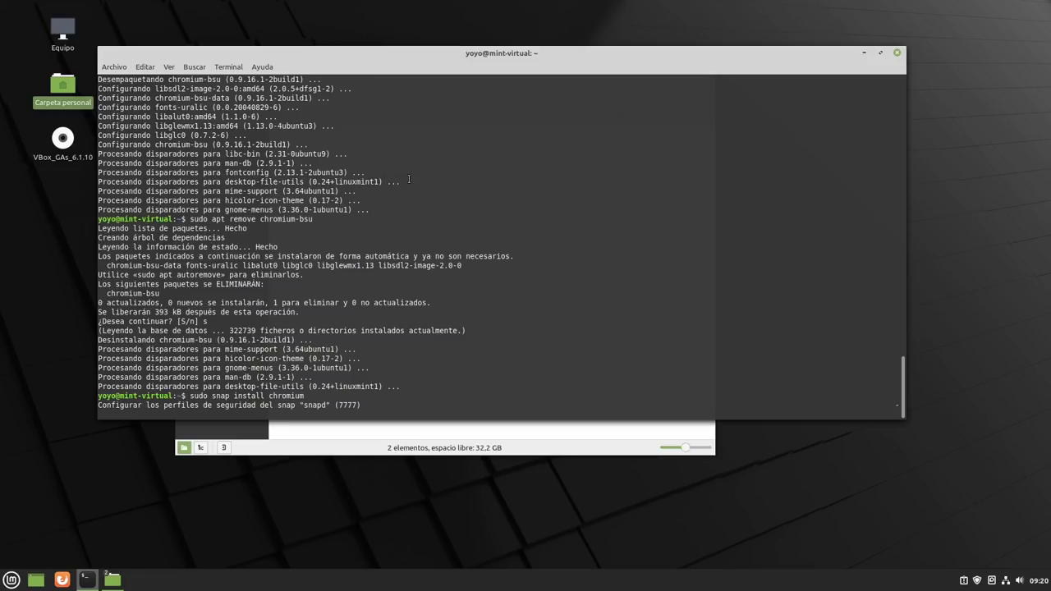
Clear the file manager window from view, and reposition and enlarge the terminal window.
{"action": "left_click_drag", "start_coordinate": [488, 55], "coordinate": [632, 76]}
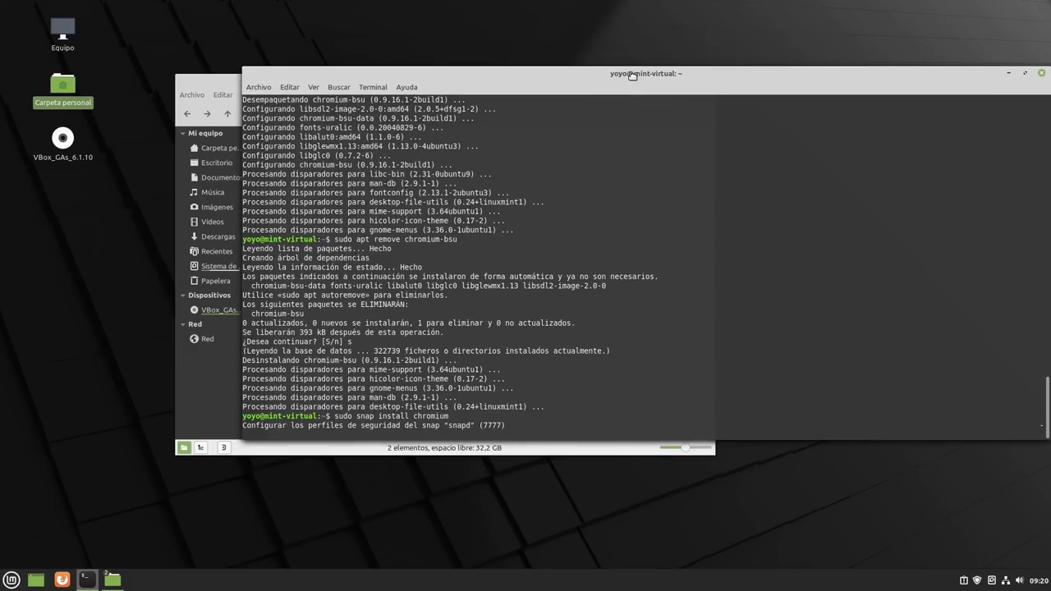
{"action": "left_click", "coordinate": [575, 448]}
{"action": "left_click", "coordinate": [672, 82]}
{"action": "left_click_drag", "start_coordinate": [703, 79], "coordinate": [546, 59]}
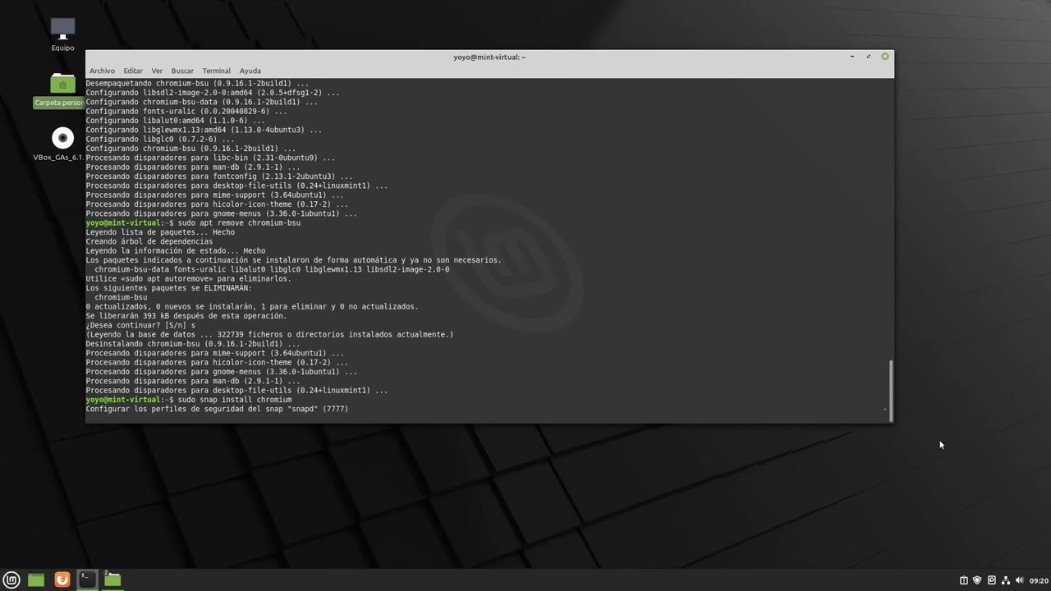
{"action": "left_click_drag", "start_coordinate": [891, 422], "coordinate": [956, 498]}
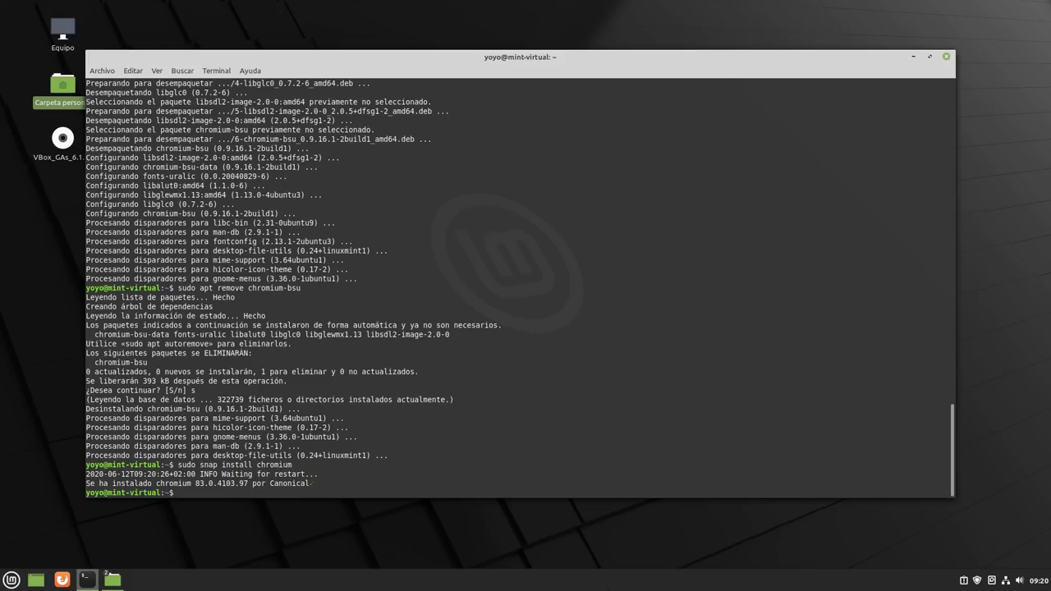
Highlight the sudo snap install chromium command and its output lines in the terminal.
{"action": "left_click", "coordinate": [313, 486]}
{"action": "left_click_drag", "start_coordinate": [313, 485], "coordinate": [86, 462]}
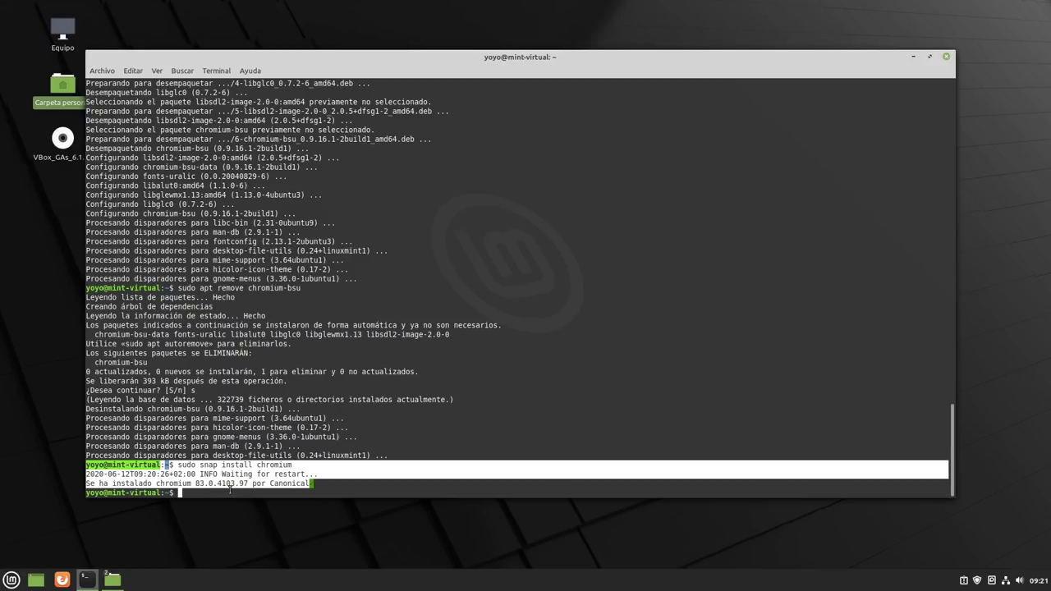
{"action": "left_click", "coordinate": [319, 494]}
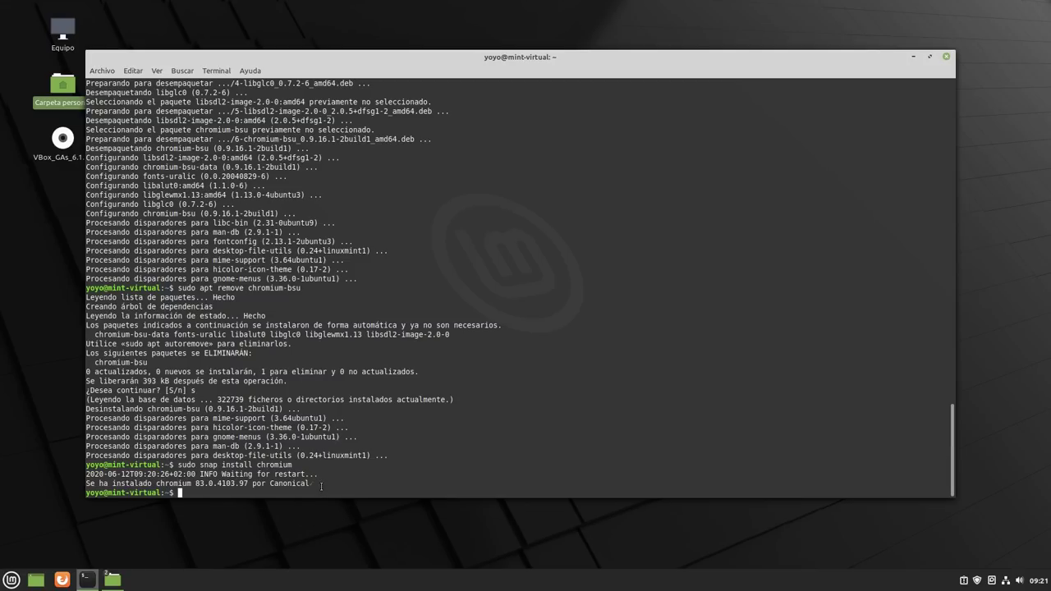
{"action": "left_click_drag", "start_coordinate": [321, 486], "coordinate": [253, 476]}
{"action": "left_click", "coordinate": [112, 579]}
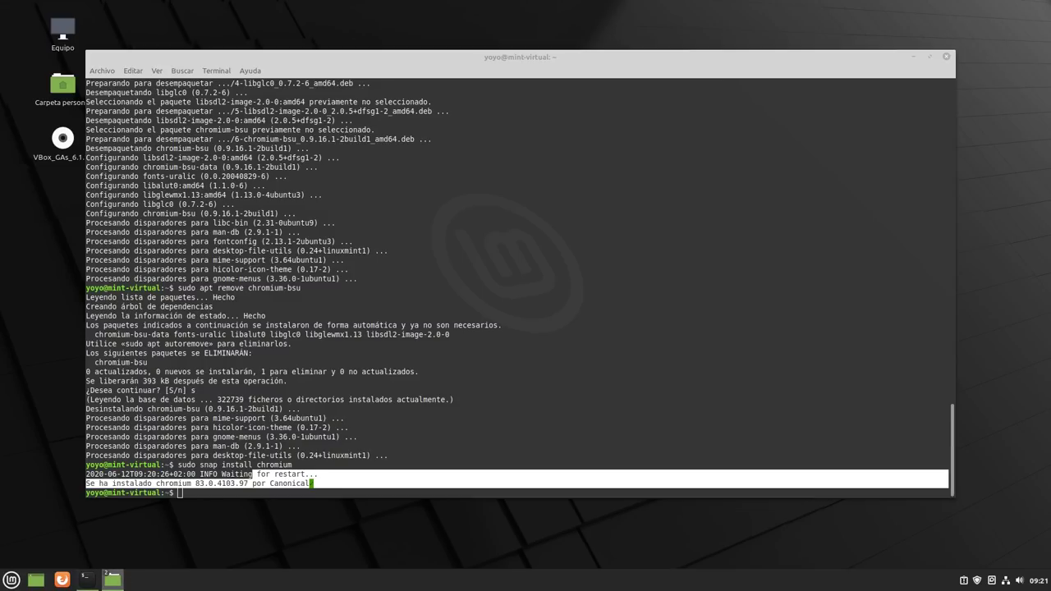
Look for Chromium in the Internet category and search the installed applications for chr.
{"action": "left_click", "coordinate": [10, 579]}
{"action": "mouse_move", "coordinate": [140, 375]}
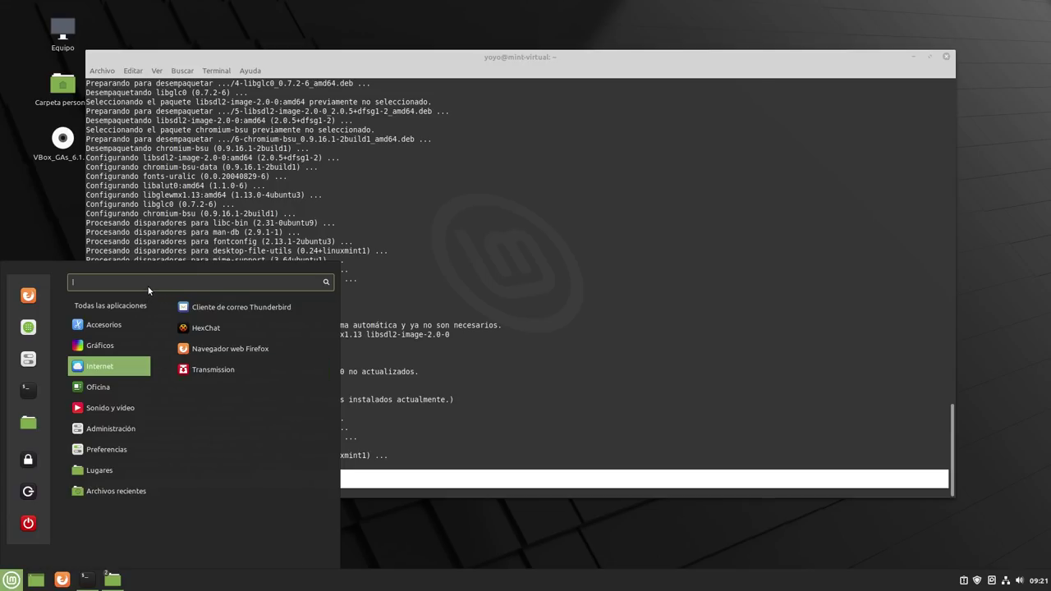
{"action": "type", "text": "chl"}
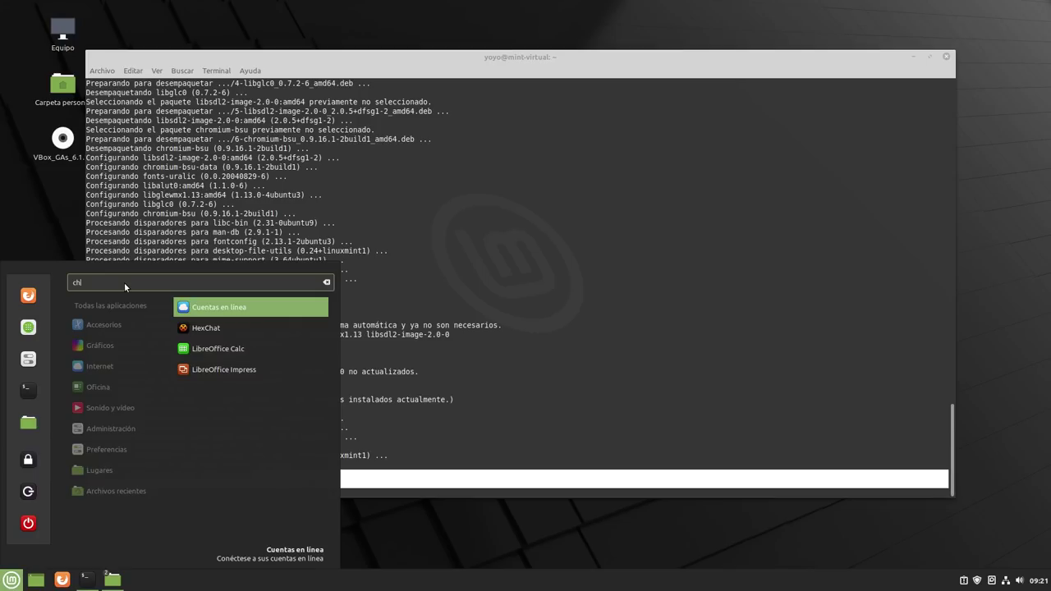
{"action": "key", "text": "BackSpace"}
{"action": "type", "text": "r"}
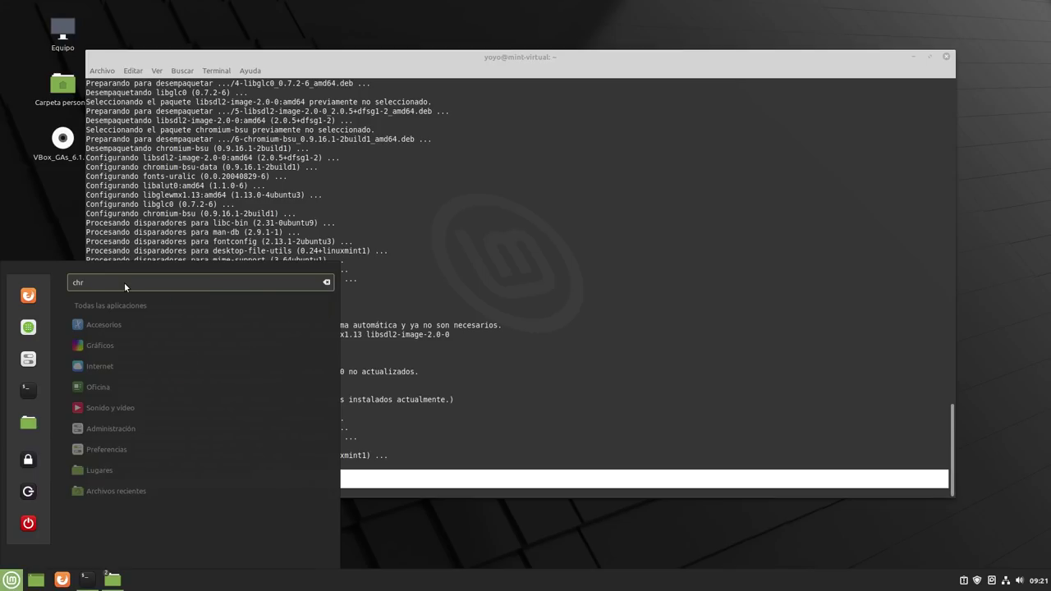
{"action": "left_click", "coordinate": [454, 425]}
Try to launch the browser from the terminal with the commands chromium and chromium-browser.
{"action": "type", "text": "chromium"}
{"action": "key", "text": "Return"}
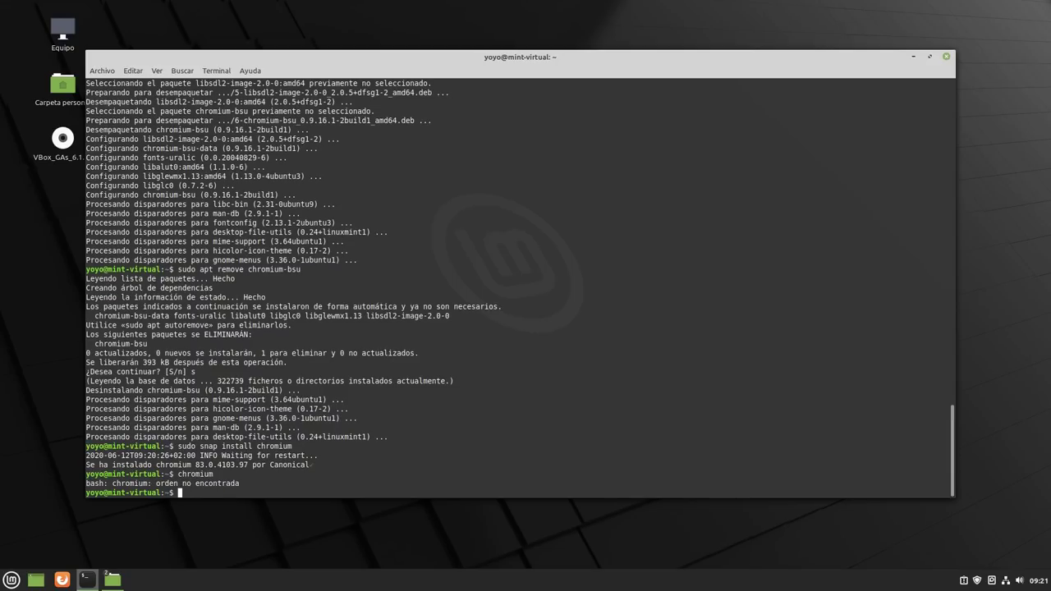
{"action": "key", "text": "Up"}
{"action": "type", "text": "-"}
{"action": "type", "text": "browse"}
{"action": "type", "text": "r"}
{"action": "key", "text": "Return"}
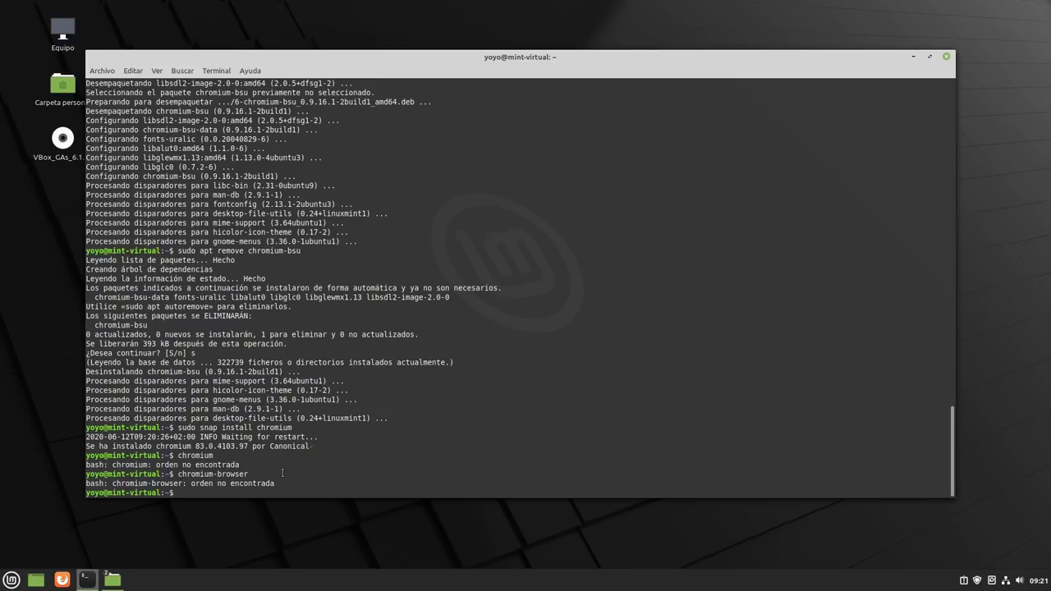
Restart the system with sudo reboot.
{"action": "type", "text": "sudo reboot"}
{"action": "key", "text": "Return"}
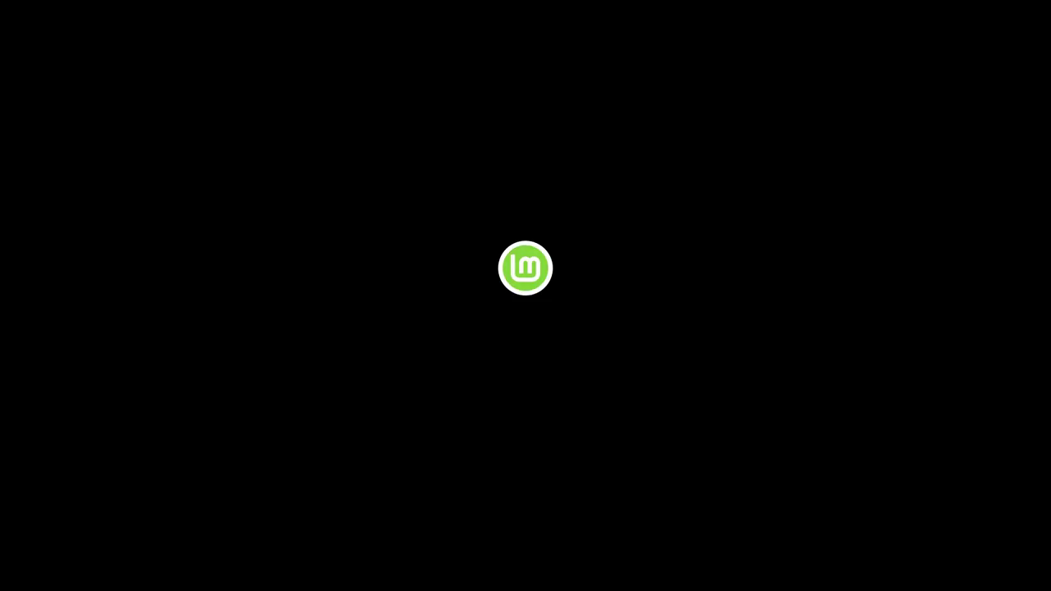
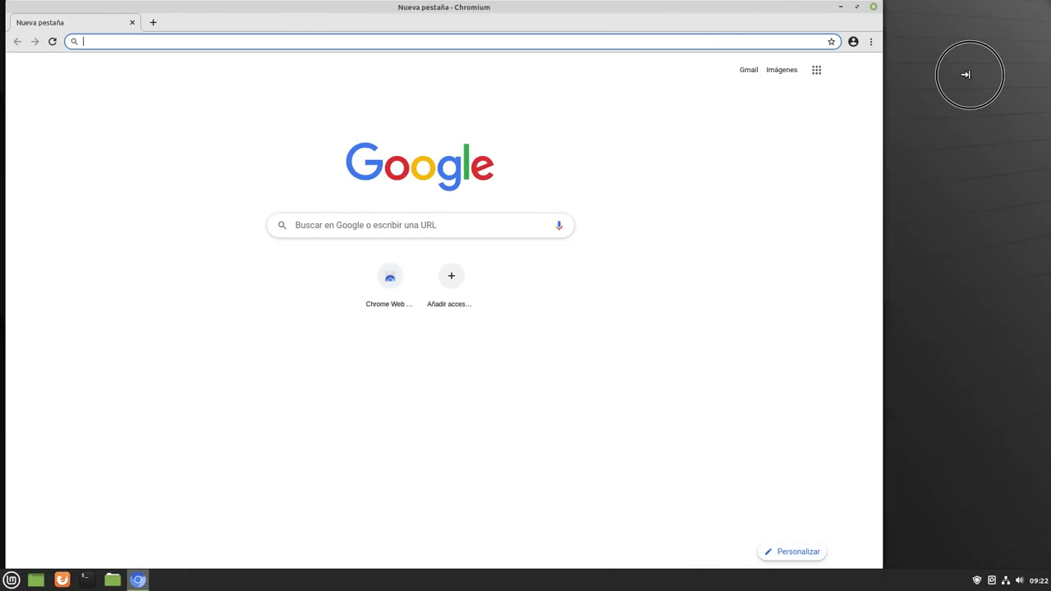
Open Chromium's Información de Chromium page to check its version and package type.
{"action": "left_click", "coordinate": [959, 41]}
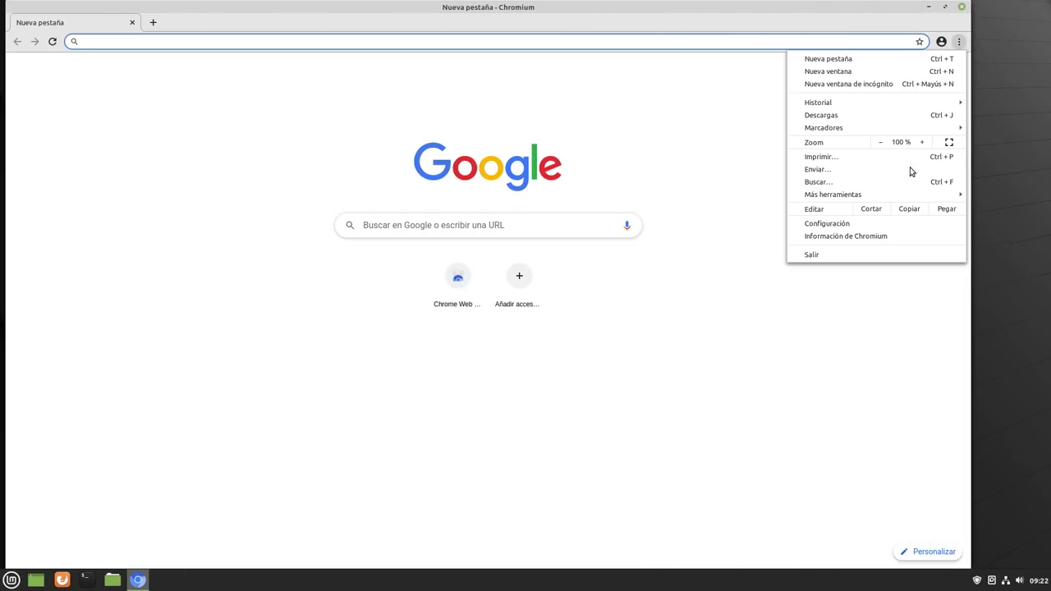
{"action": "left_click", "coordinate": [841, 236]}
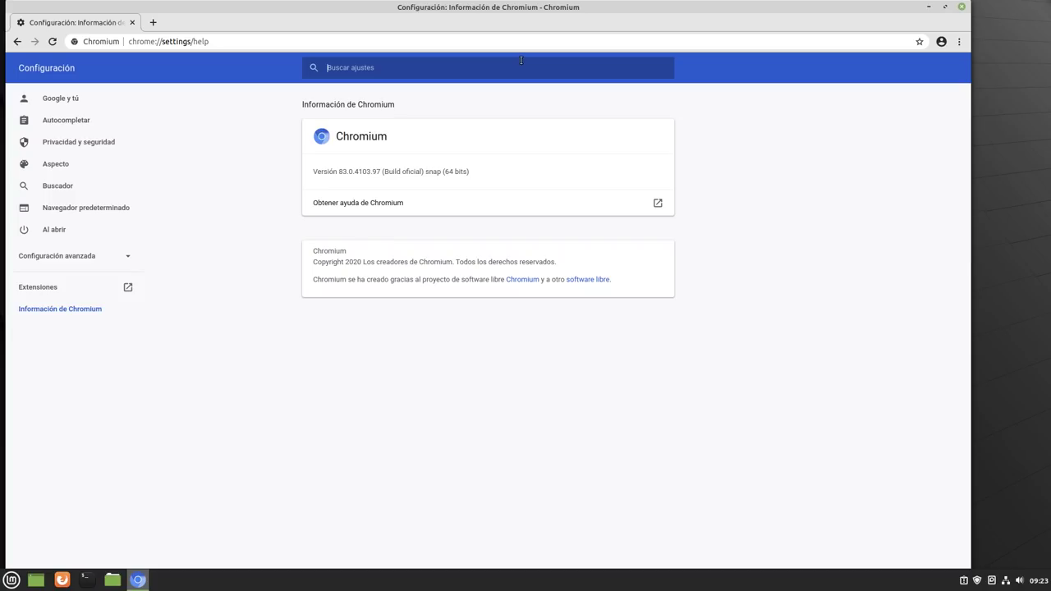
Load salmorejogeek.com in Chromium to check that the page works, and close the browser.
{"action": "left_click", "coordinate": [273, 41]}
{"action": "type", "text": "s"}
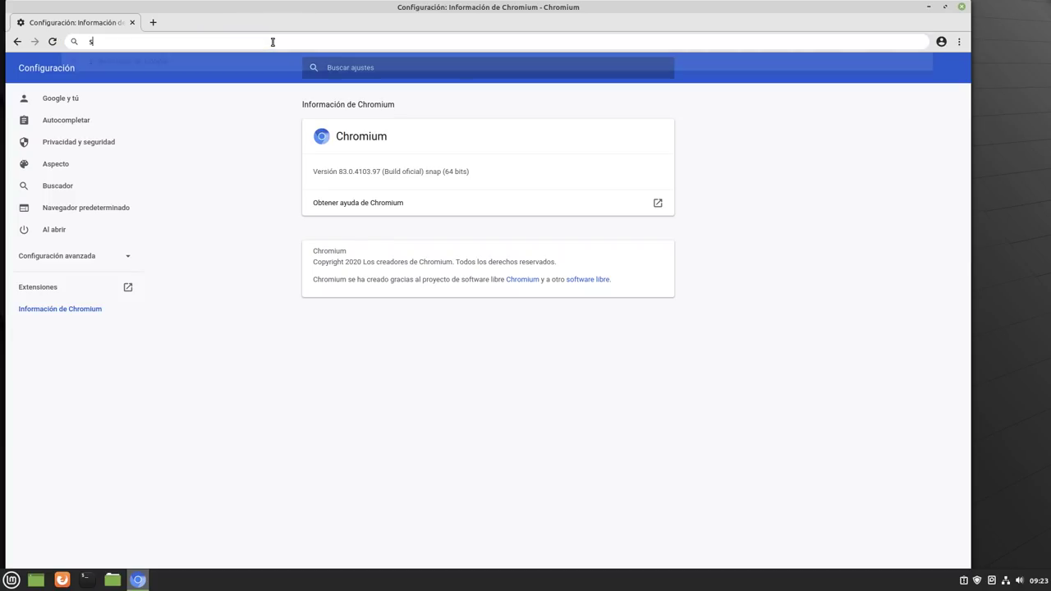
{"action": "type", "text": "almorejogeek.com"}
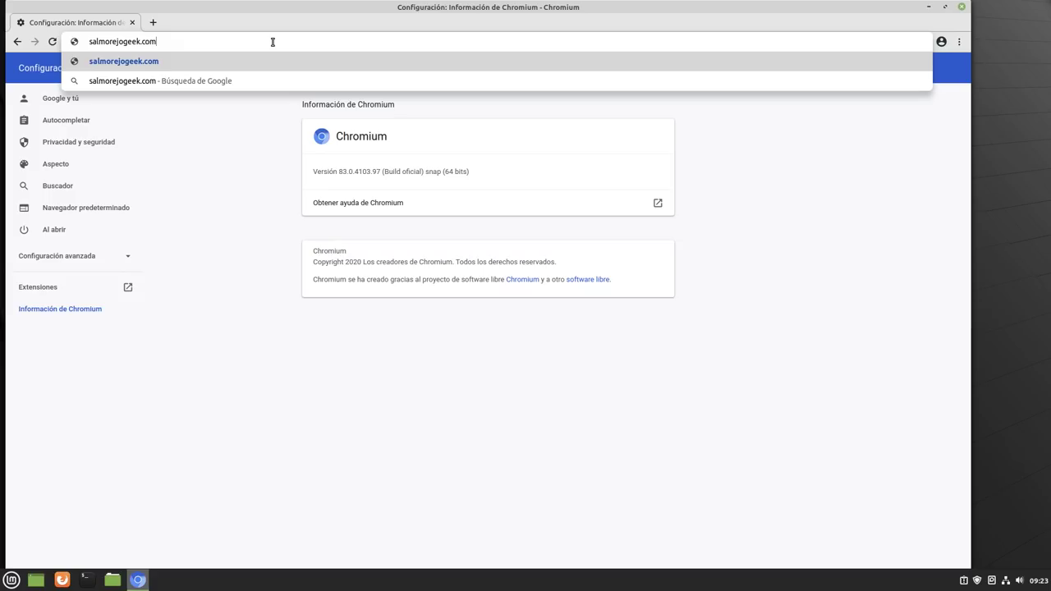
{"action": "key", "text": "Return"}
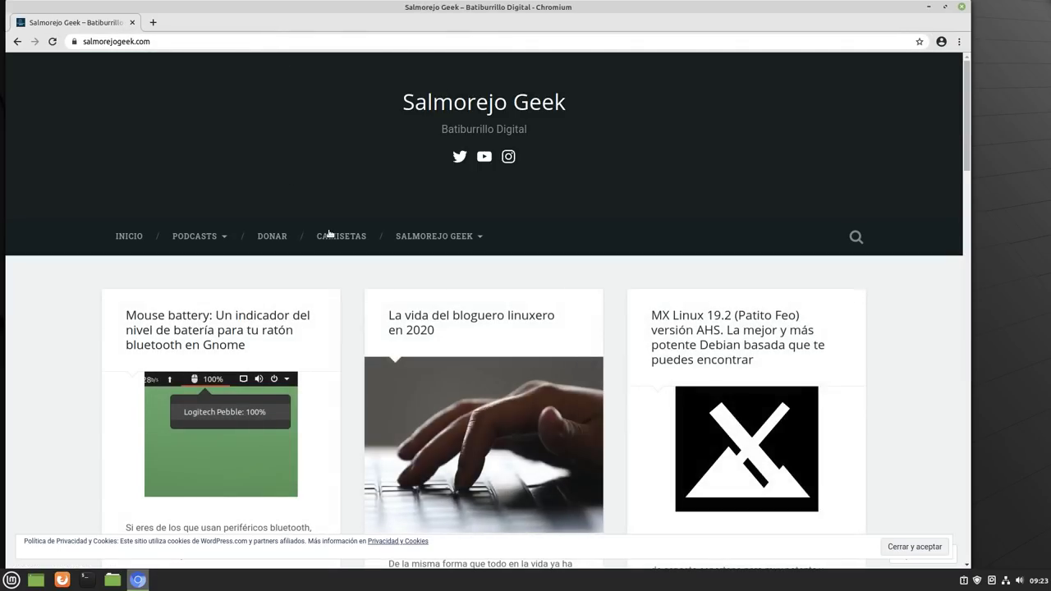
{"action": "scroll", "coordinate": [380, 448], "scroll_direction": "down", "scroll_amount": 3}
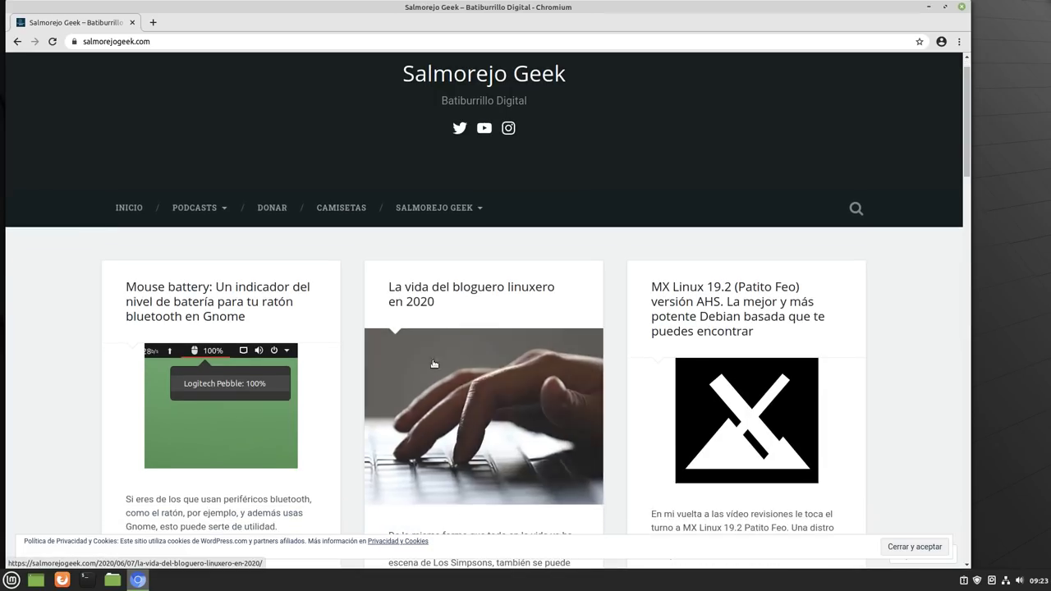
{"action": "scroll", "coordinate": [495, 330], "scroll_direction": "up", "scroll_amount": 3}
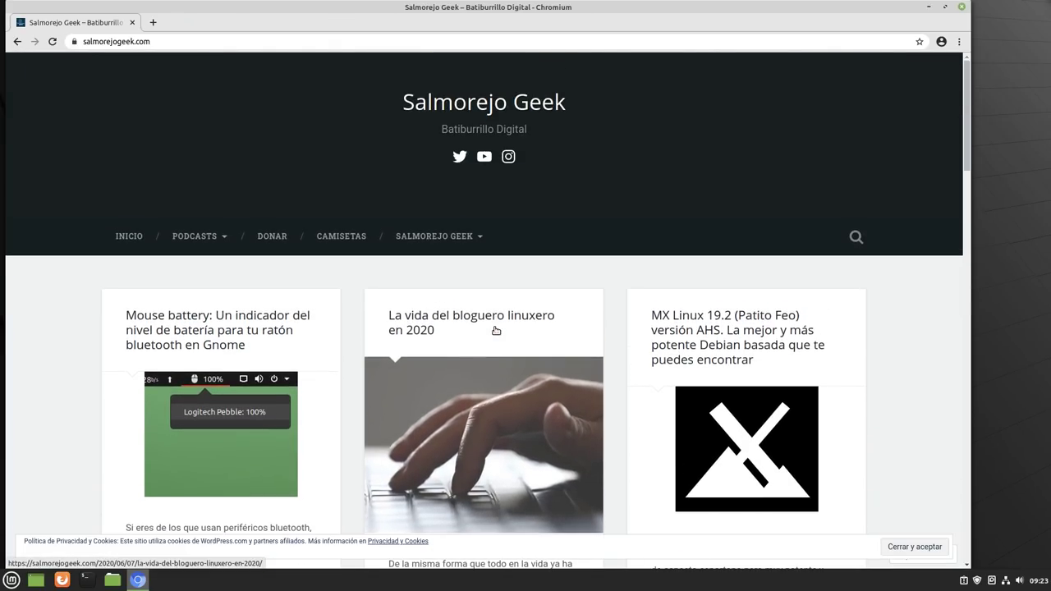
{"action": "left_click", "coordinate": [961, 7]}
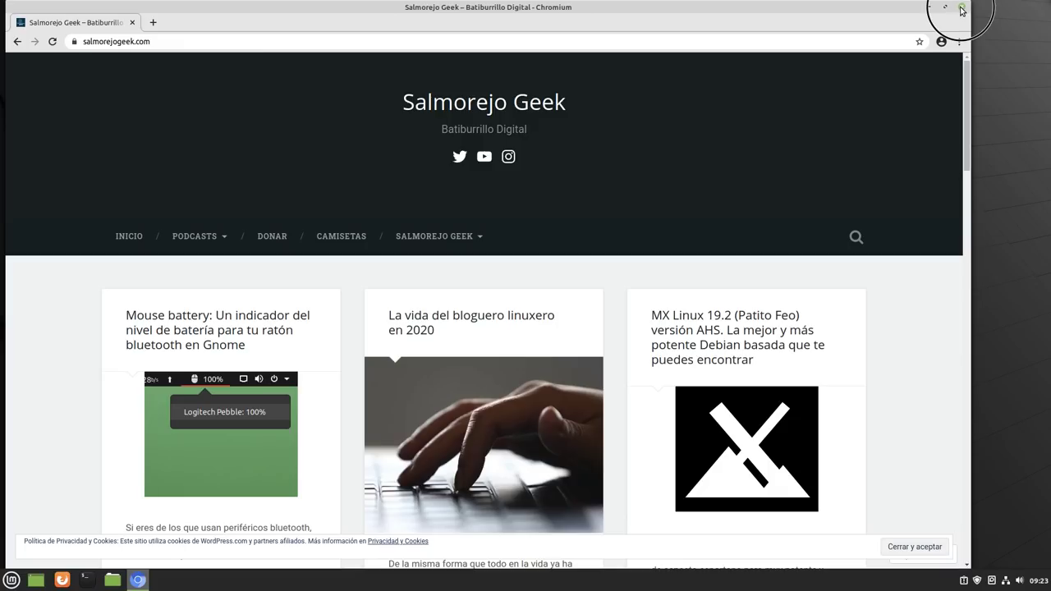
Open a terminal window and search the installed applications for st.
{"action": "left_click", "coordinate": [89, 580]}
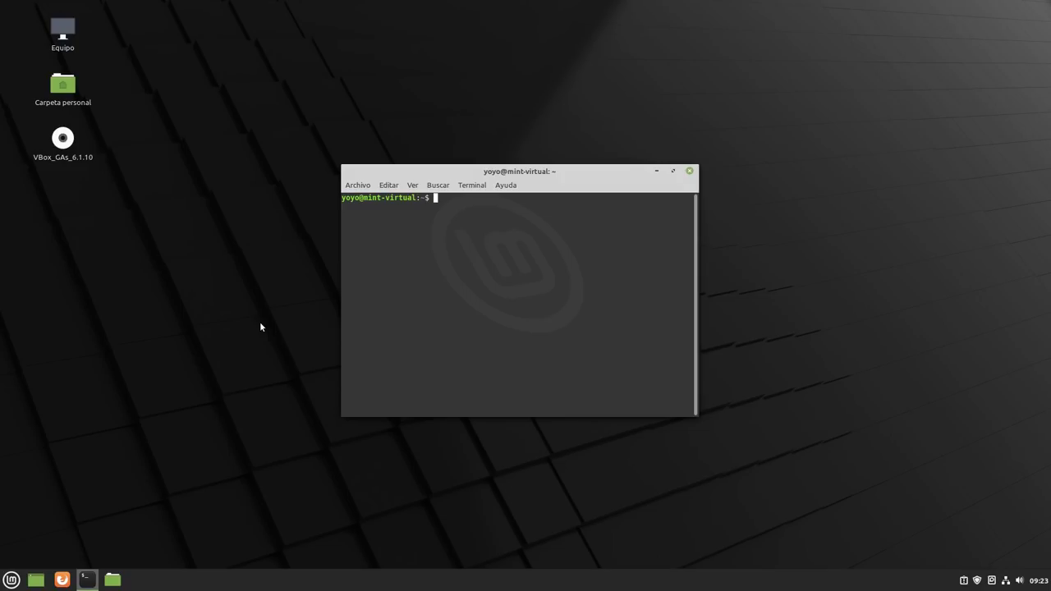
{"action": "left_click", "coordinate": [12, 579]}
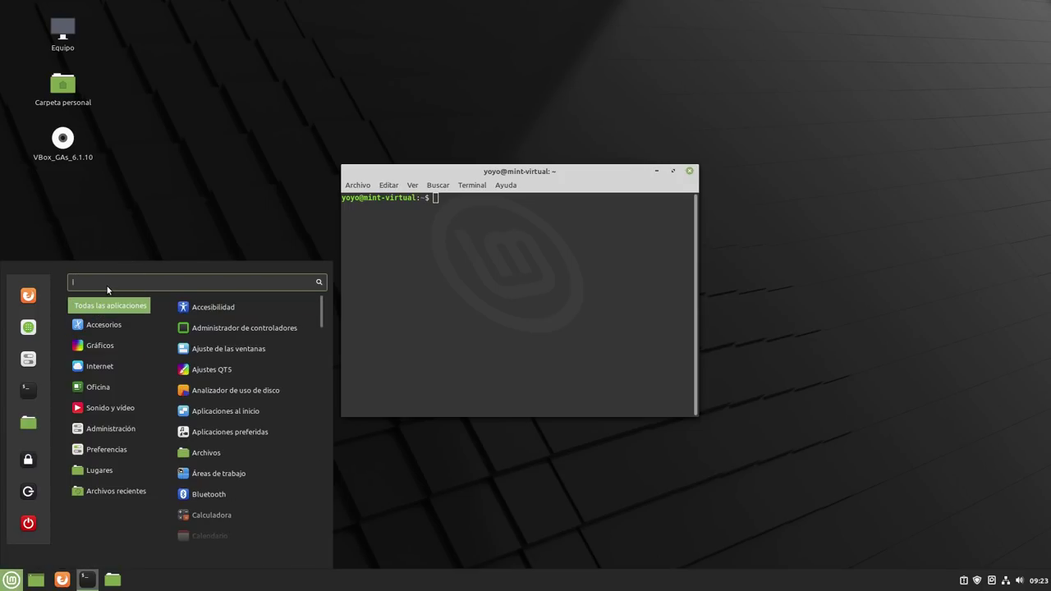
{"action": "type", "text": "s"}
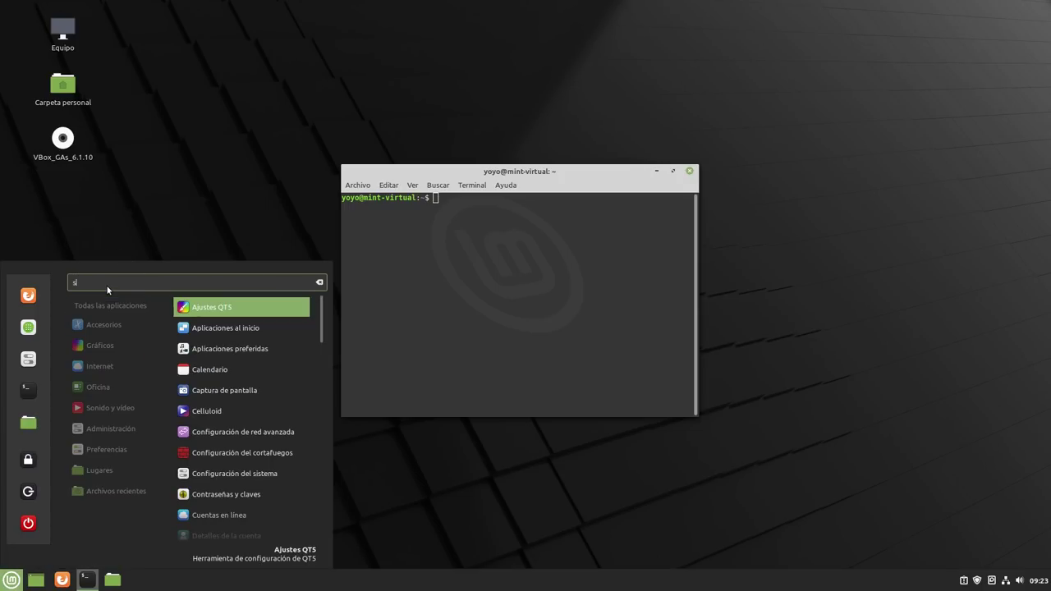
{"action": "type", "text": "t"}
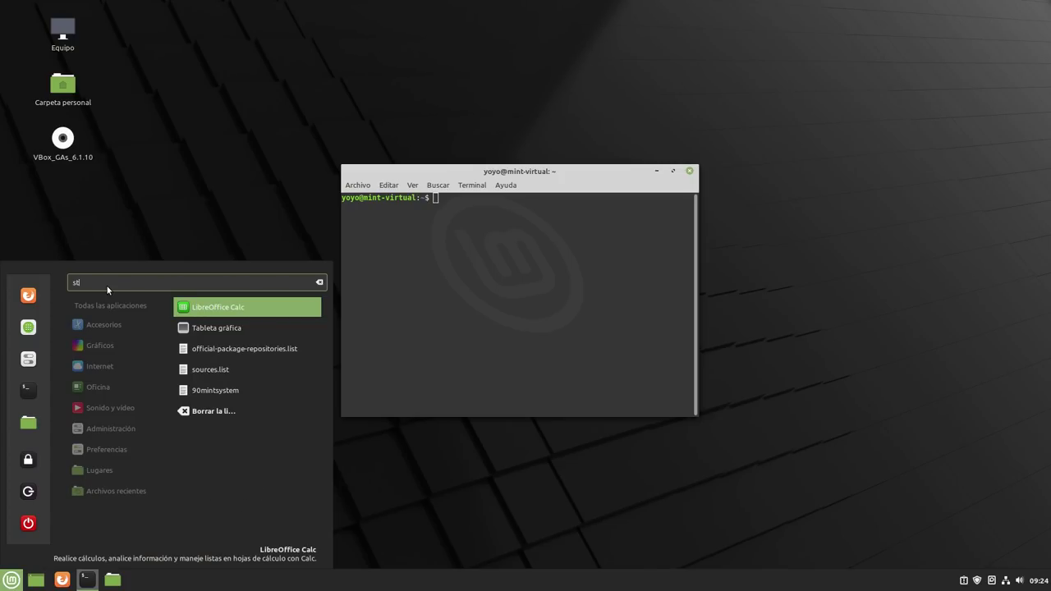
{"action": "key", "text": "BackSpace"}
{"action": "key", "text": "BackSpace"}
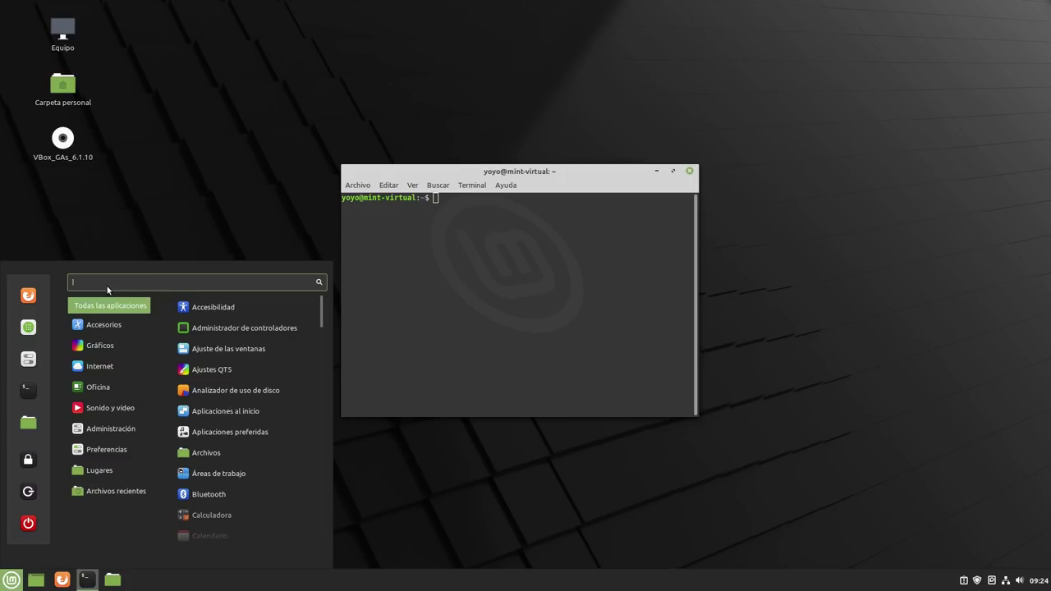
{"action": "left_click", "coordinate": [669, 170]}
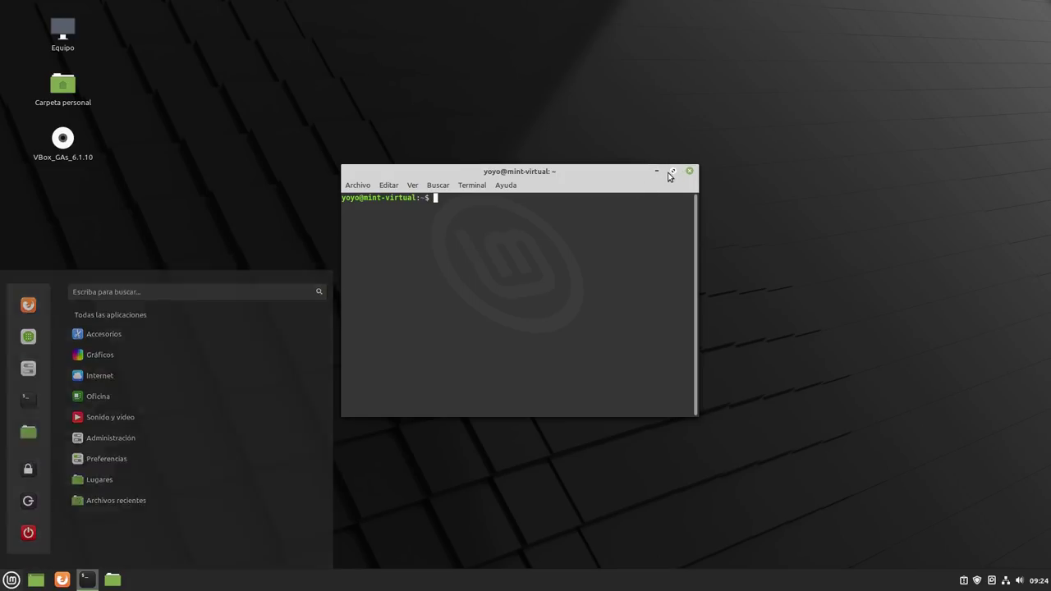
Install the Spotify Snap in the maximized terminal with sudo snap install spotify, entering the account password.
{"action": "left_click", "coordinate": [671, 172]}
{"action": "type", "text": "sudo s"}
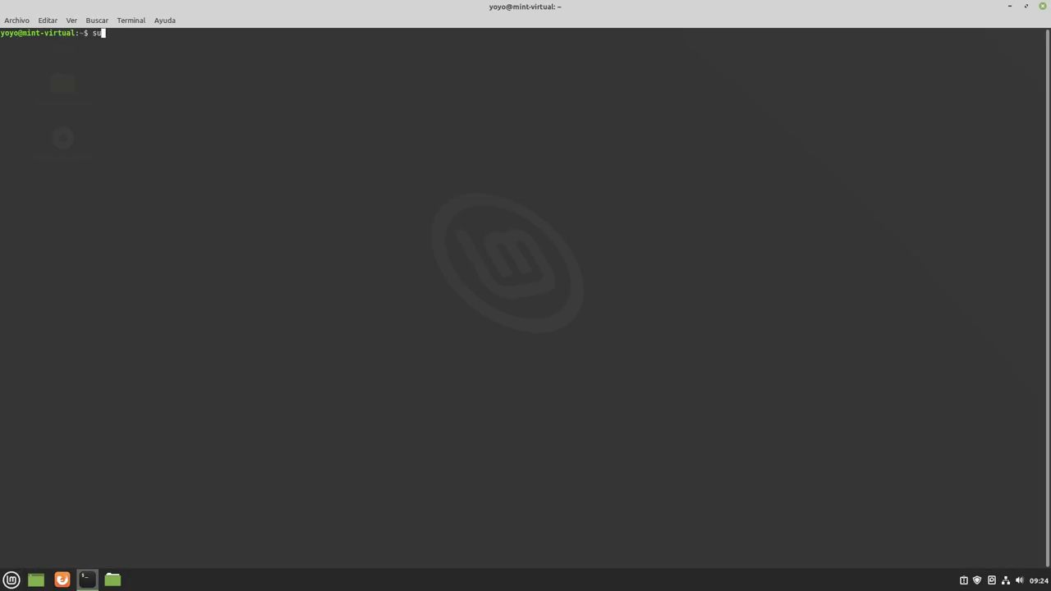
{"action": "type", "text": "nap install spotify"}
{"action": "key", "text": "Return"}
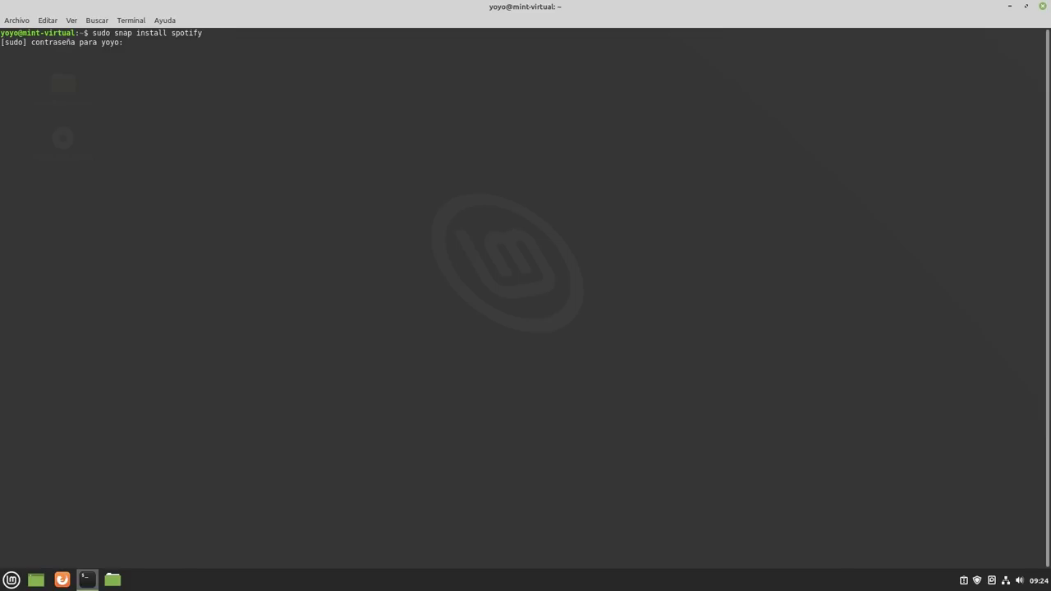
{"action": "type", "text": "********"}
{"action": "key", "text": "Return"}
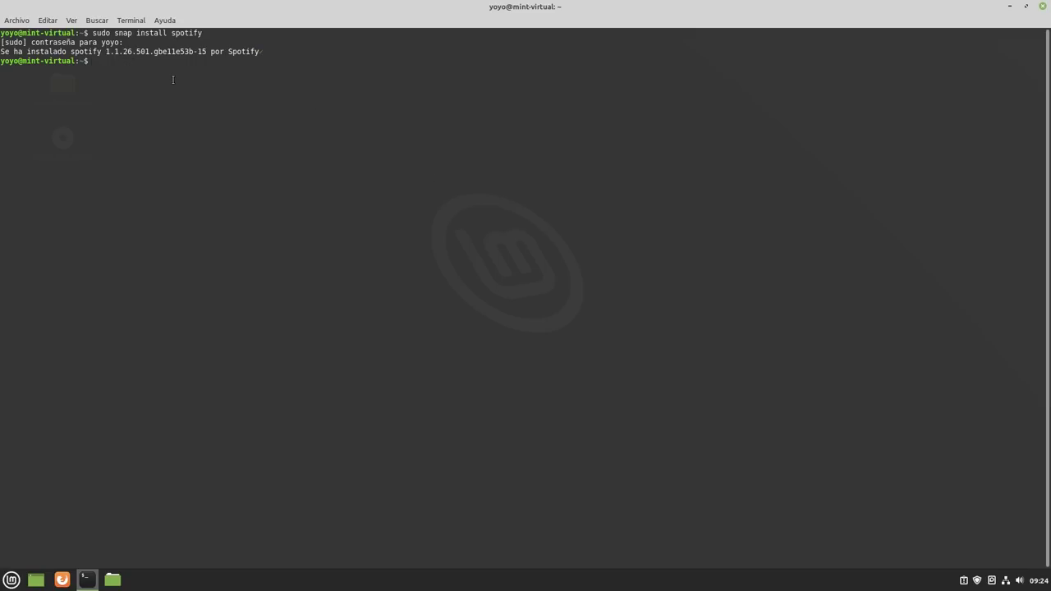
Launch the Spotify Snap from the terminal with the command spotify.
{"action": "left_click_drag", "start_coordinate": [262, 52], "coordinate": [227, 52]}
{"action": "left_click", "coordinate": [226, 156]}
{"action": "type", "text": "spotify"}
{"action": "key", "text": "Return"}
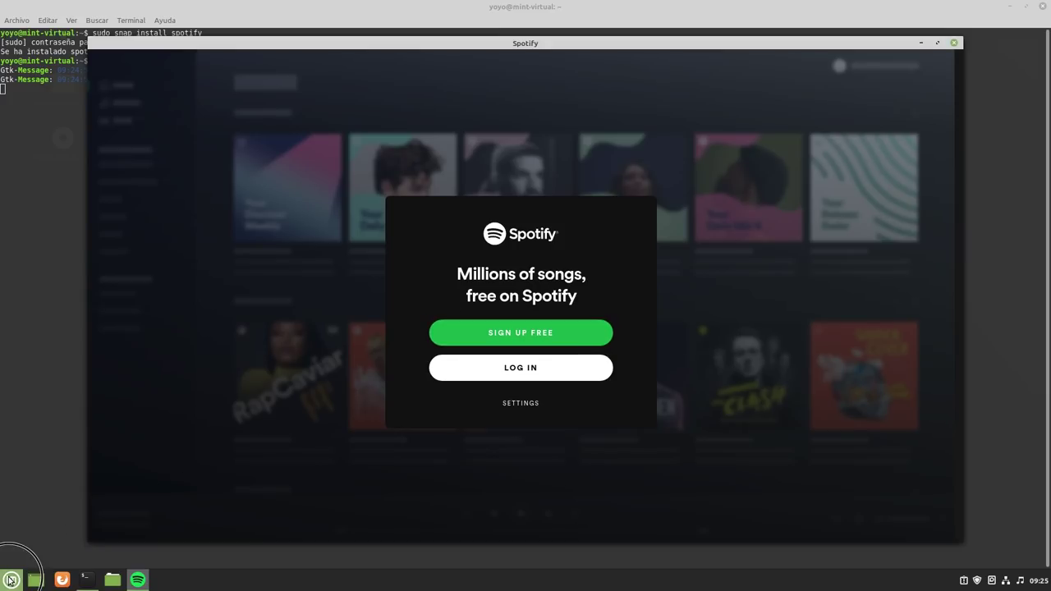
Look for Spotify in the Sonido y vídeo application category, and close Spotify and the terminal.
{"action": "left_click", "coordinate": [10, 580]}
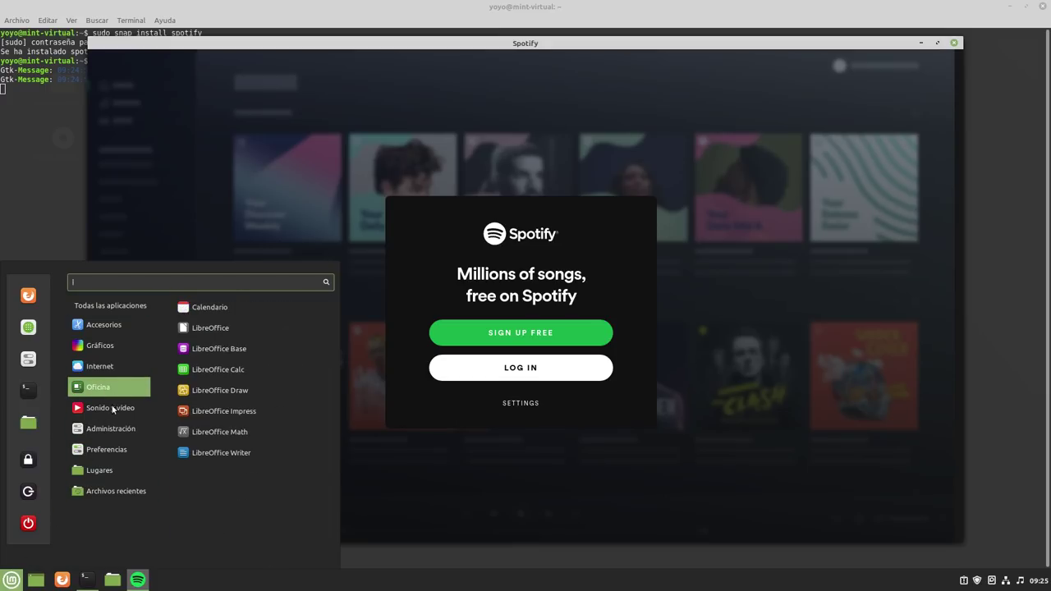
{"action": "mouse_move", "coordinate": [113, 410]}
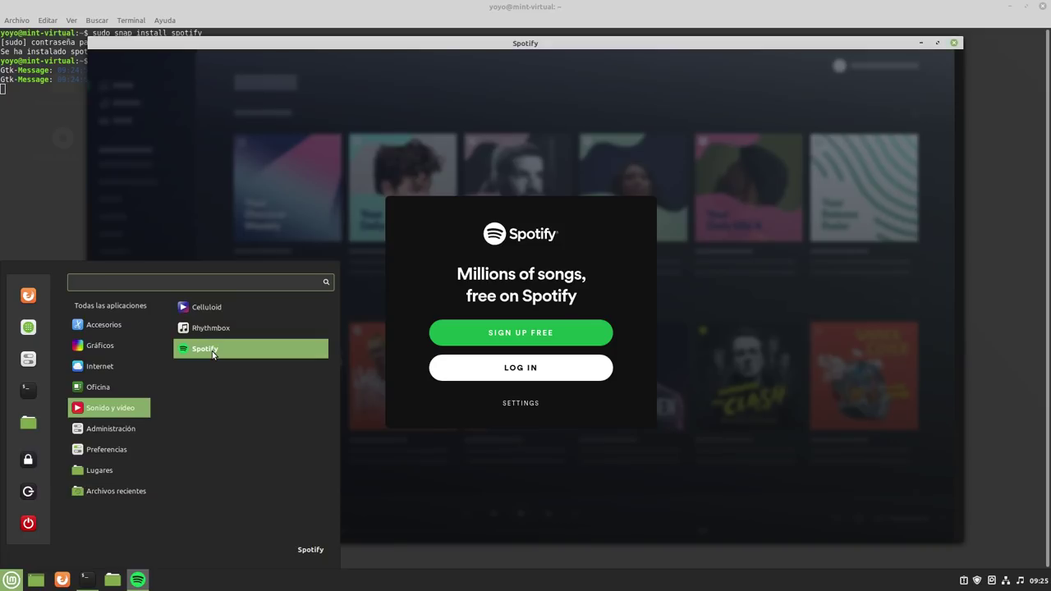
{"action": "left_click", "coordinate": [692, 281]}
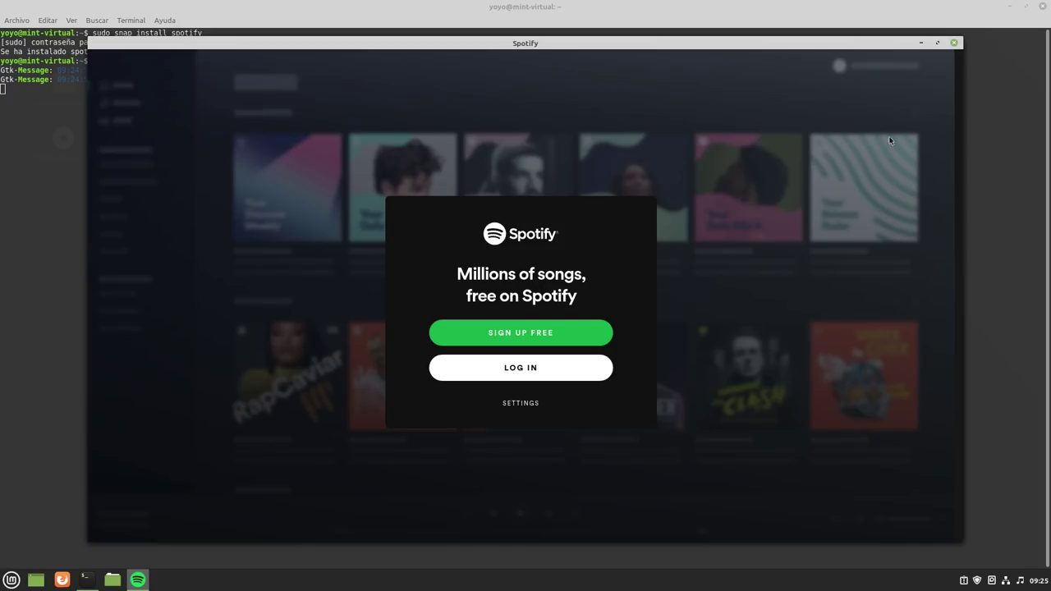
{"action": "left_click", "coordinate": [953, 43]}
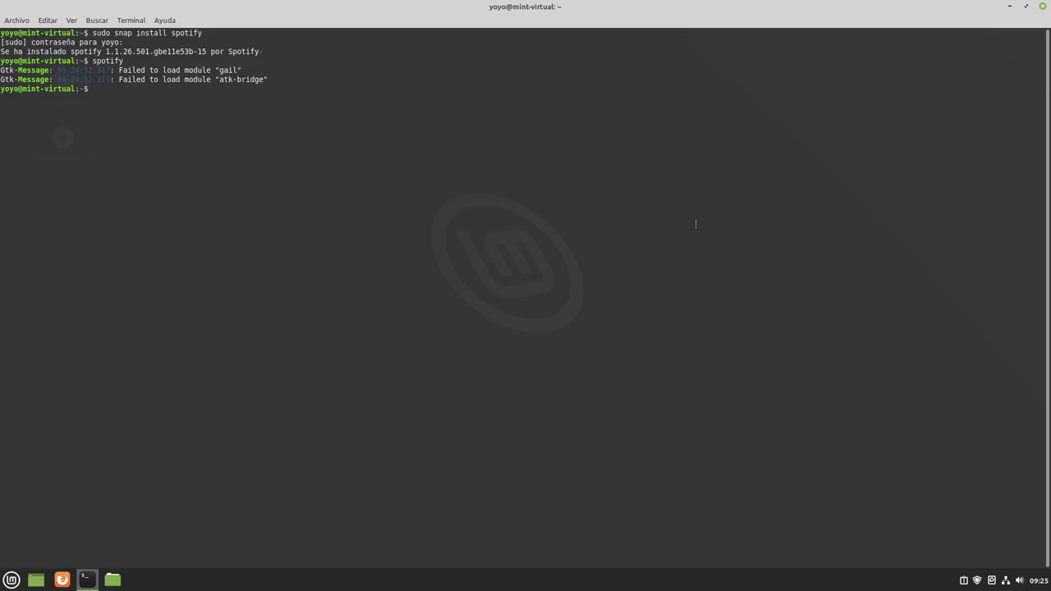
{"action": "left_click", "coordinate": [1043, 6]}
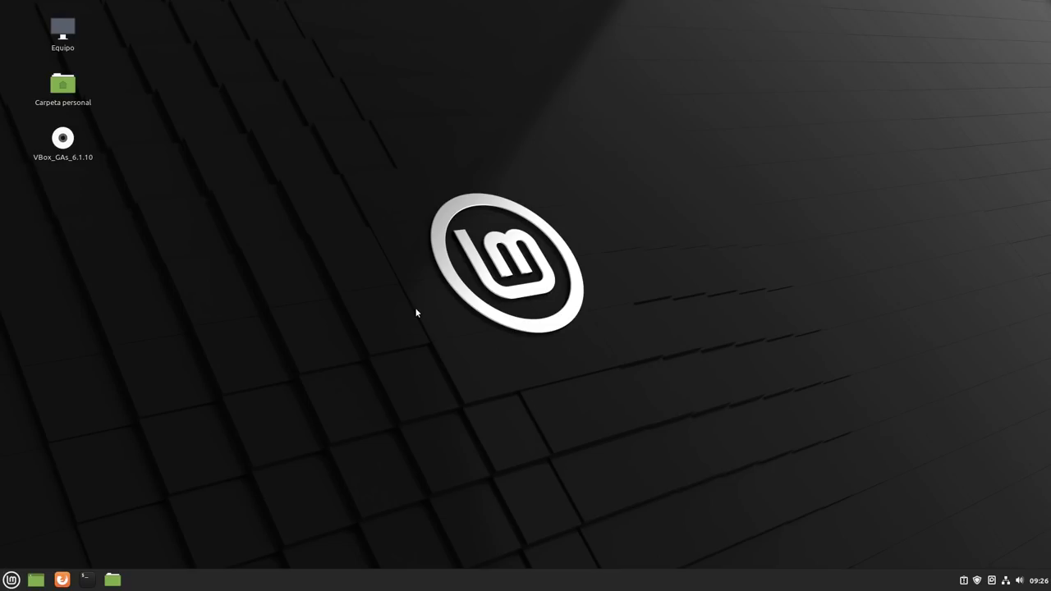
Look at the root file system and open nosnap.pref from the personal folder in the text editor.
{"action": "left_click", "coordinate": [11, 579]}
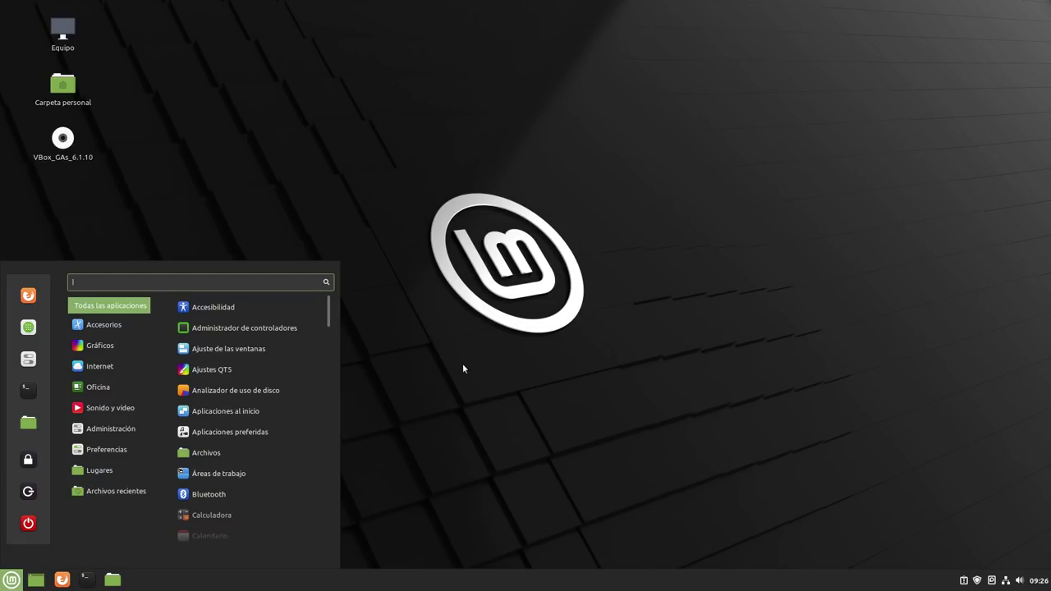
{"action": "left_click", "coordinate": [38, 431]}
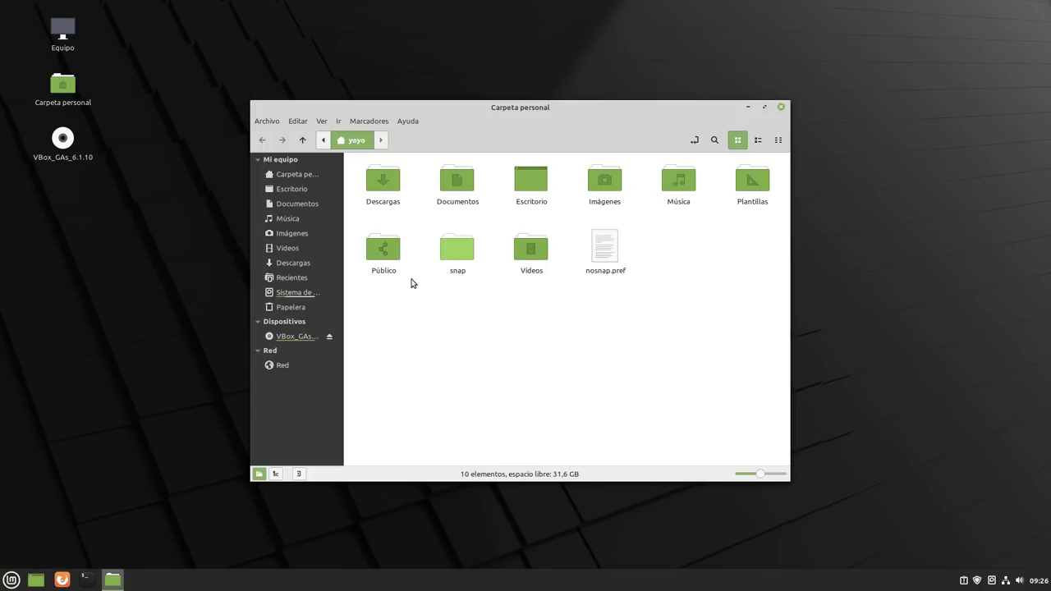
{"action": "left_click", "coordinate": [300, 293]}
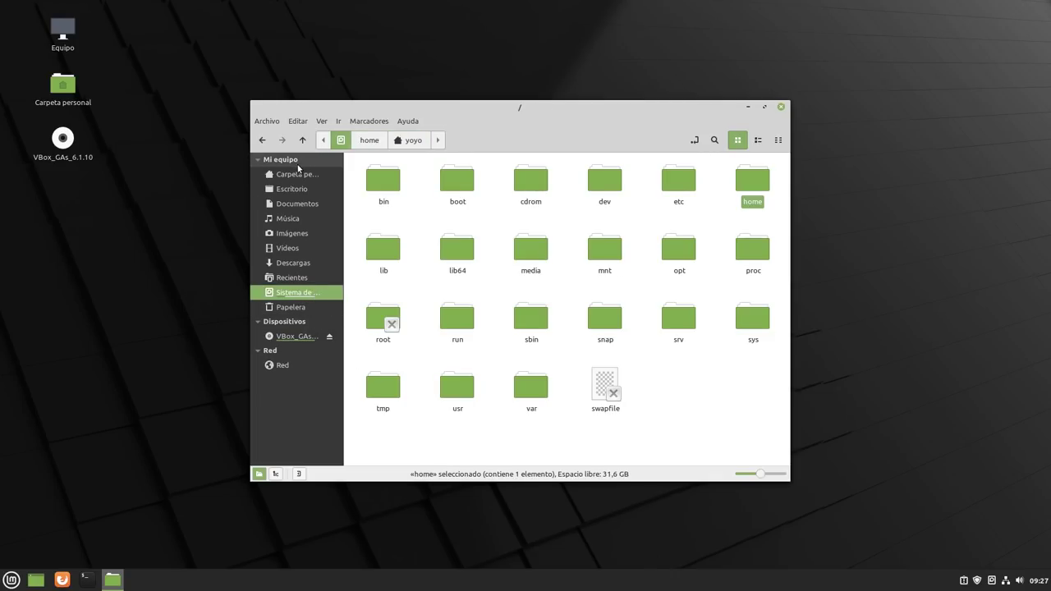
{"action": "left_click", "coordinate": [295, 174]}
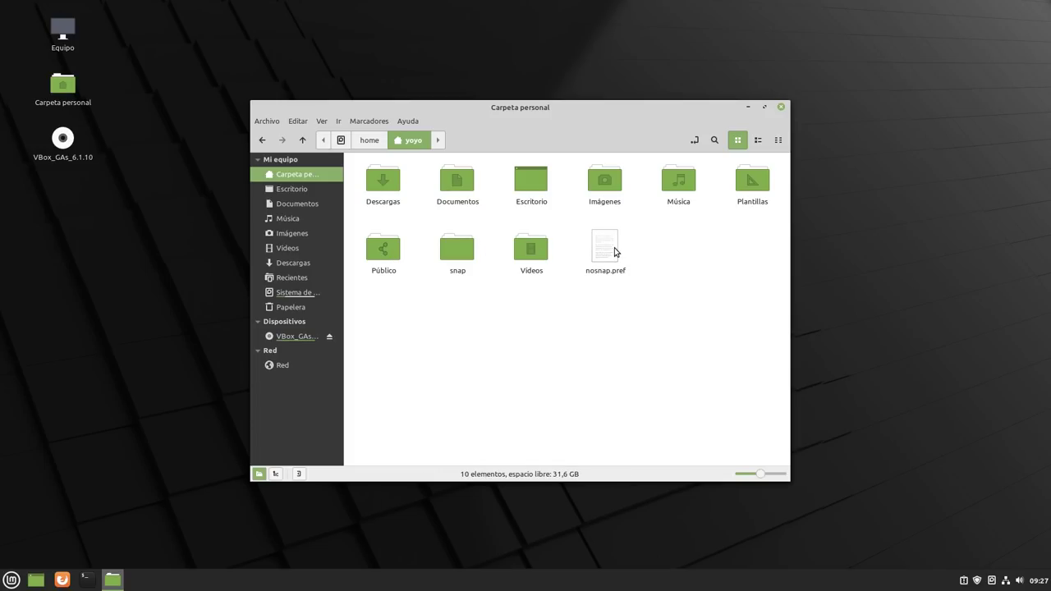
{"action": "right_click", "coordinate": [617, 253]}
{"action": "left_click", "coordinate": [630, 256]}
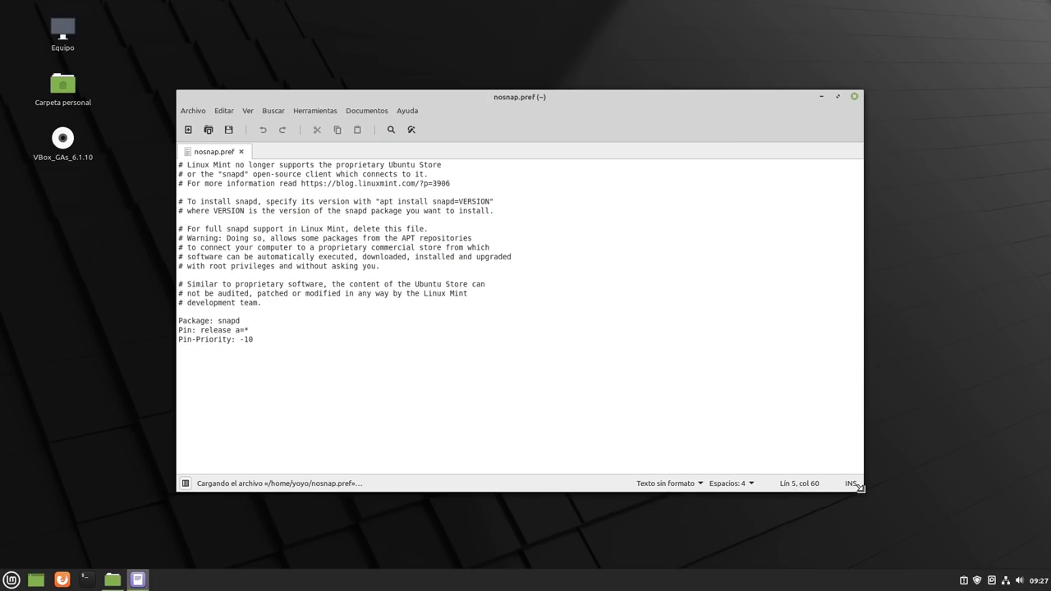
Shrink and reposition the nosnap.pref editor window, and minimize the file manager.
{"action": "left_click_drag", "start_coordinate": [861, 490], "coordinate": [614, 363]}
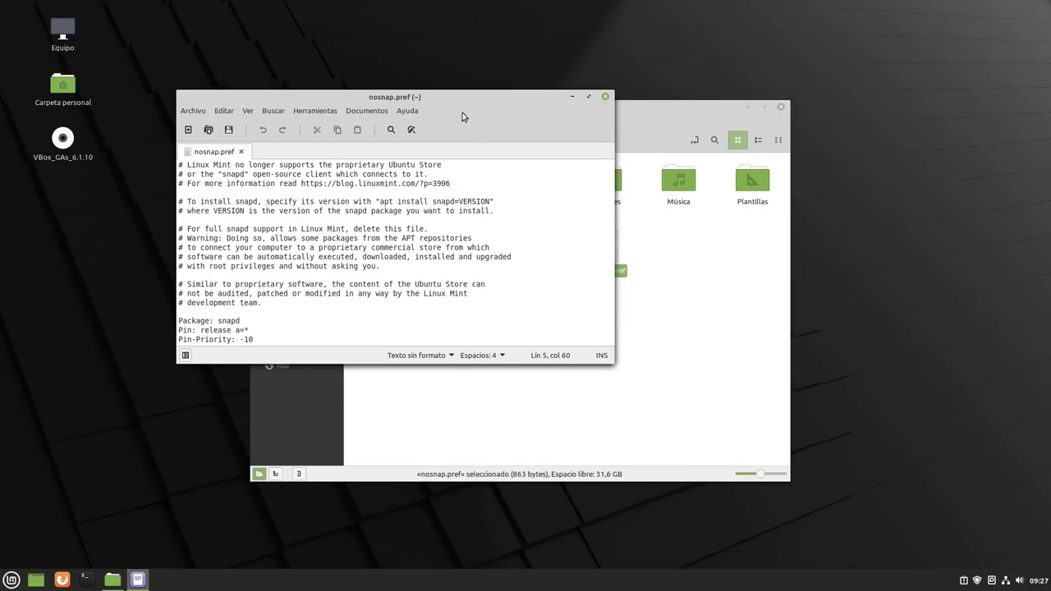
{"action": "left_click_drag", "start_coordinate": [462, 96], "coordinate": [822, 263]}
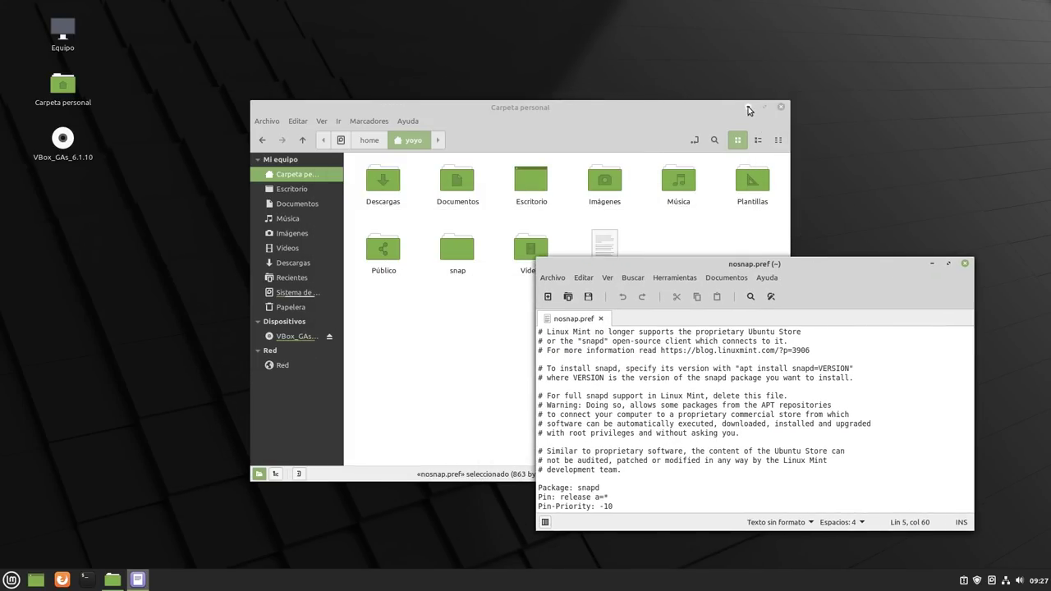
{"action": "left_click", "coordinate": [747, 106]}
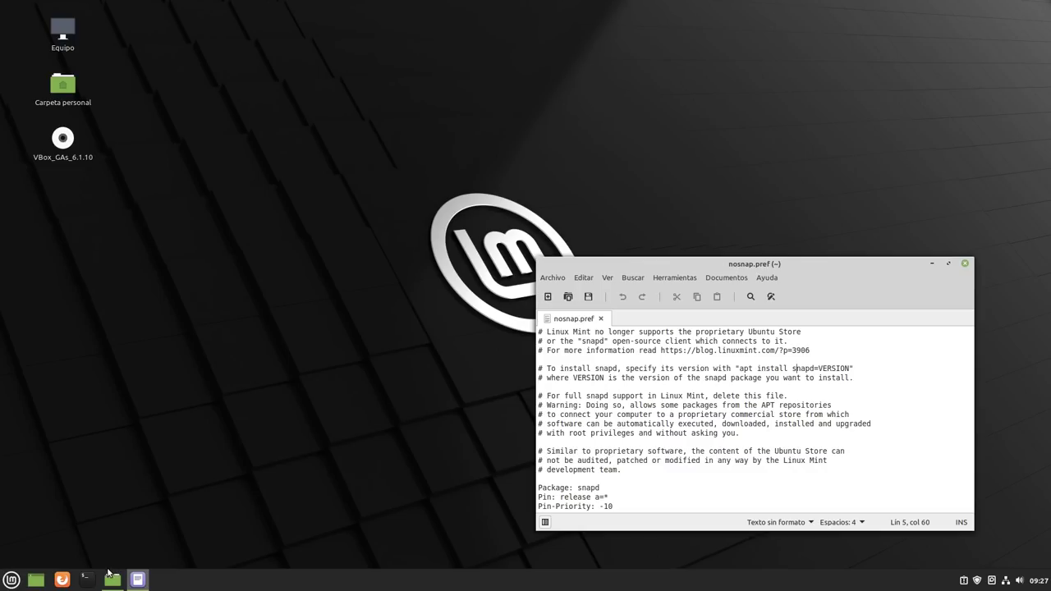
Run sudo apt install neofetch in a new maximized terminal, entering the account password.
{"action": "left_click", "coordinate": [85, 579]}
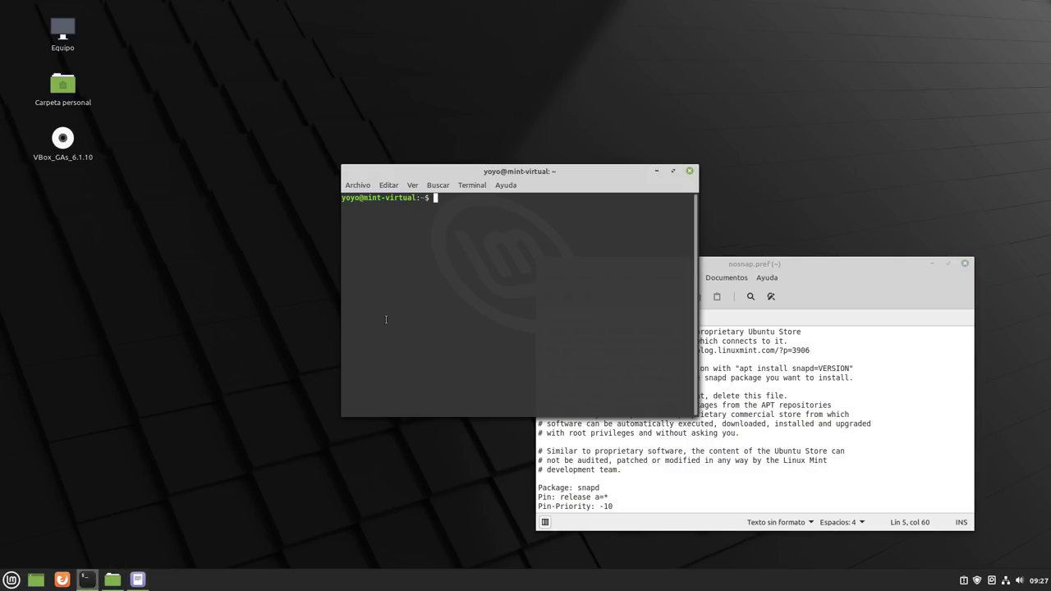
{"action": "left_click", "coordinate": [673, 170]}
{"action": "type", "text": "sud"}
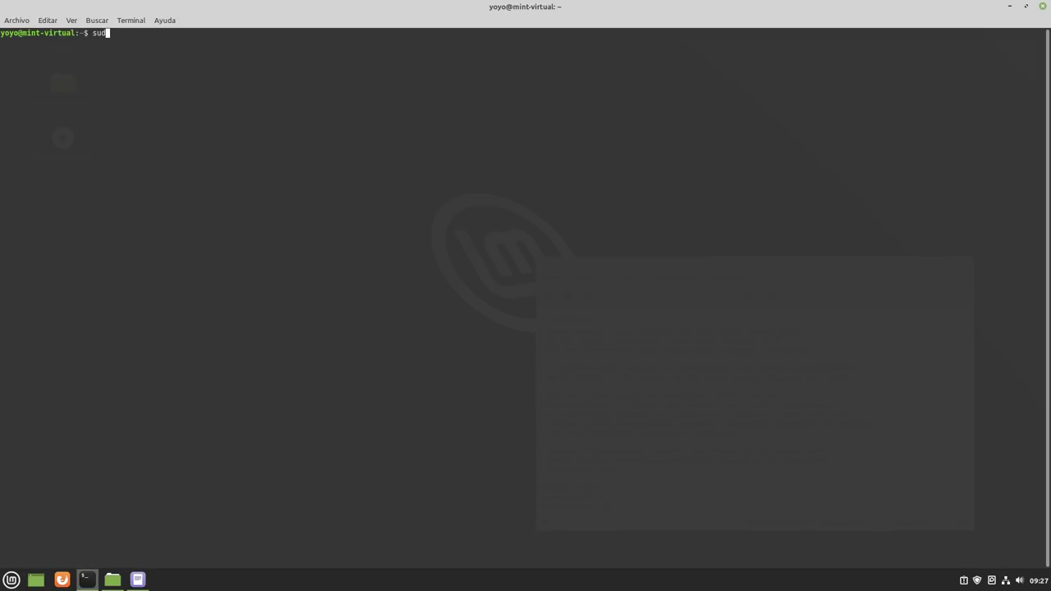
{"action": "type", "text": "o"}
{"action": "key", "text": "BackSpace"}
{"action": "key", "text": "BackSpace"}
{"action": "key", "text": "BackSpace"}
{"action": "key", "text": "BackSpace"}
{"action": "type", "text": "sudo apt install neofetch"}
{"action": "key", "text": "Return"}
{"action": "type", "text": "*******"}
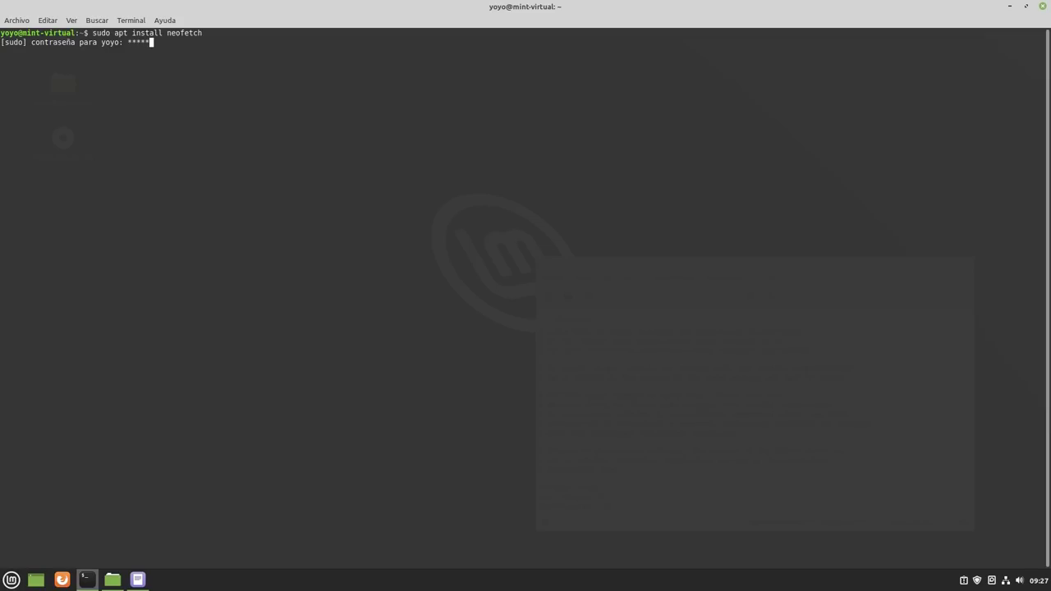
{"action": "key", "text": "Return"}
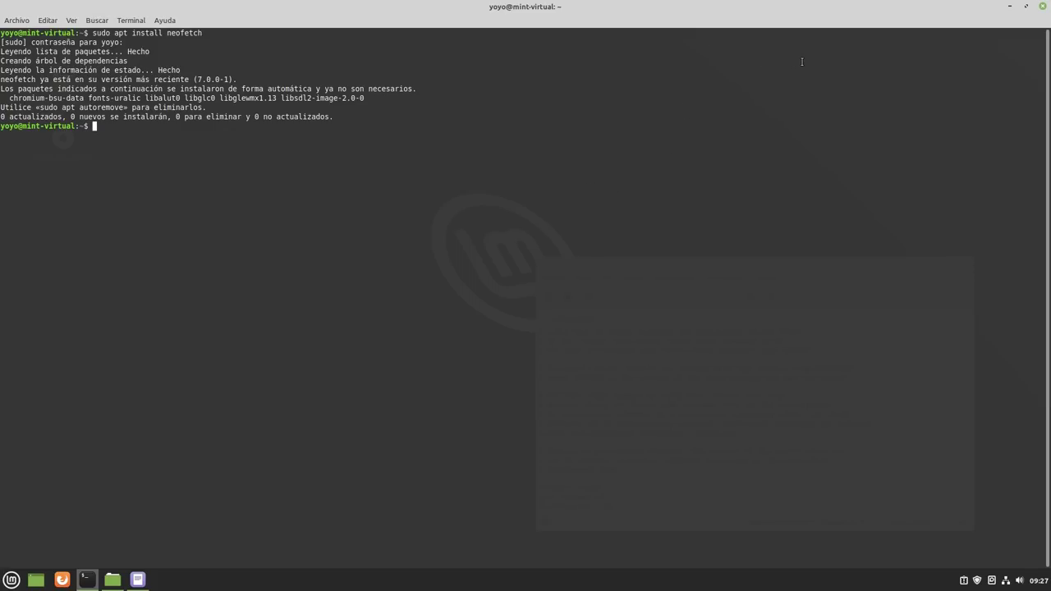
Restore the terminal to its smaller size and move it clear of the nosnap.pref window.
{"action": "left_click", "coordinate": [1026, 5]}
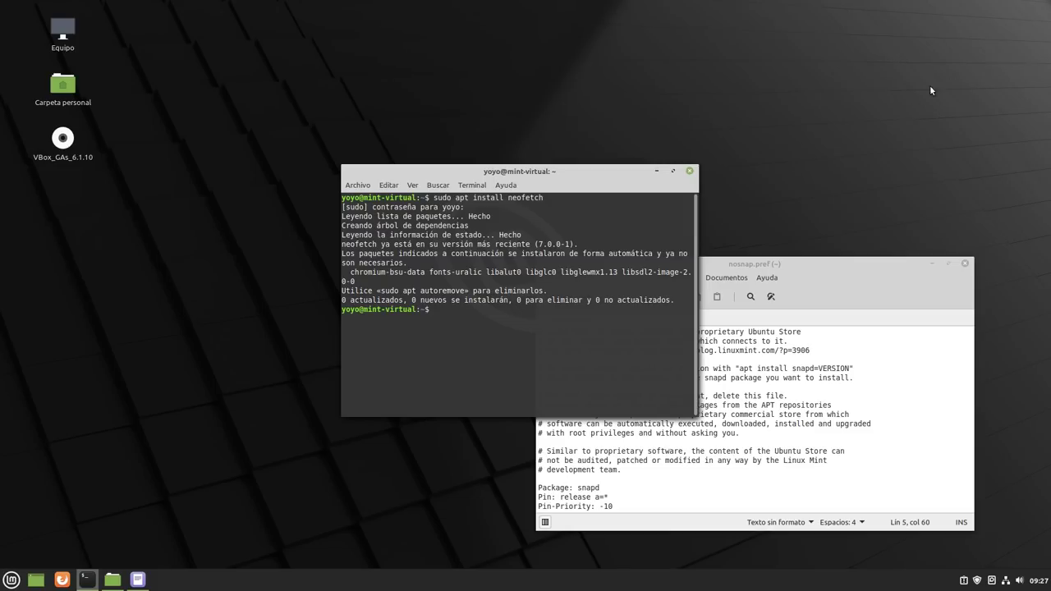
{"action": "left_click_drag", "start_coordinate": [633, 175], "coordinate": [462, 102]}
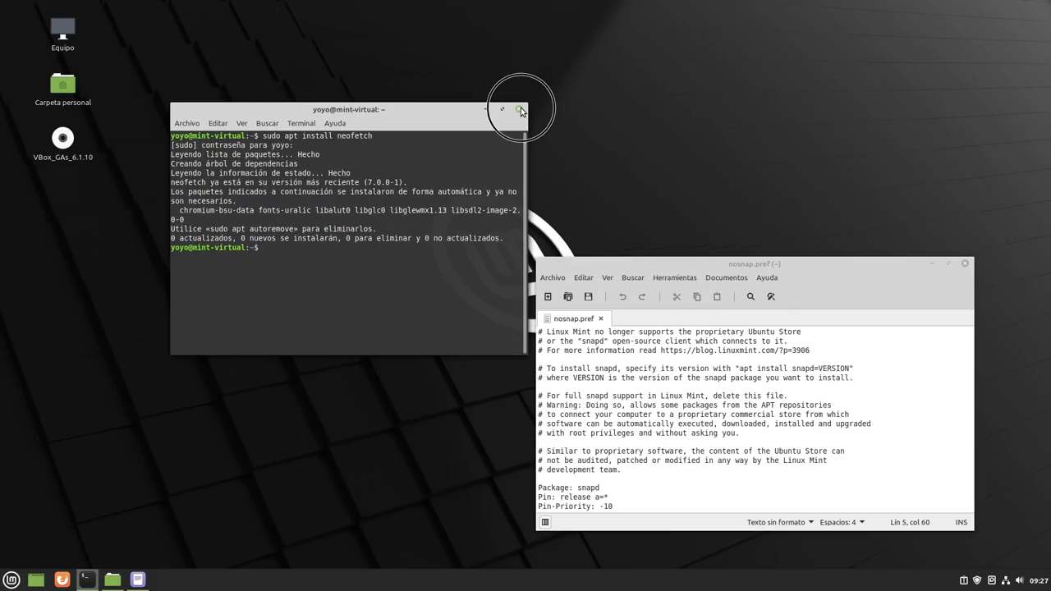
Replace the current terminal with a fresh one, enlarge its window, and run neofetch in it.
{"action": "left_click", "coordinate": [484, 101]}
{"action": "left_click", "coordinate": [85, 580]}
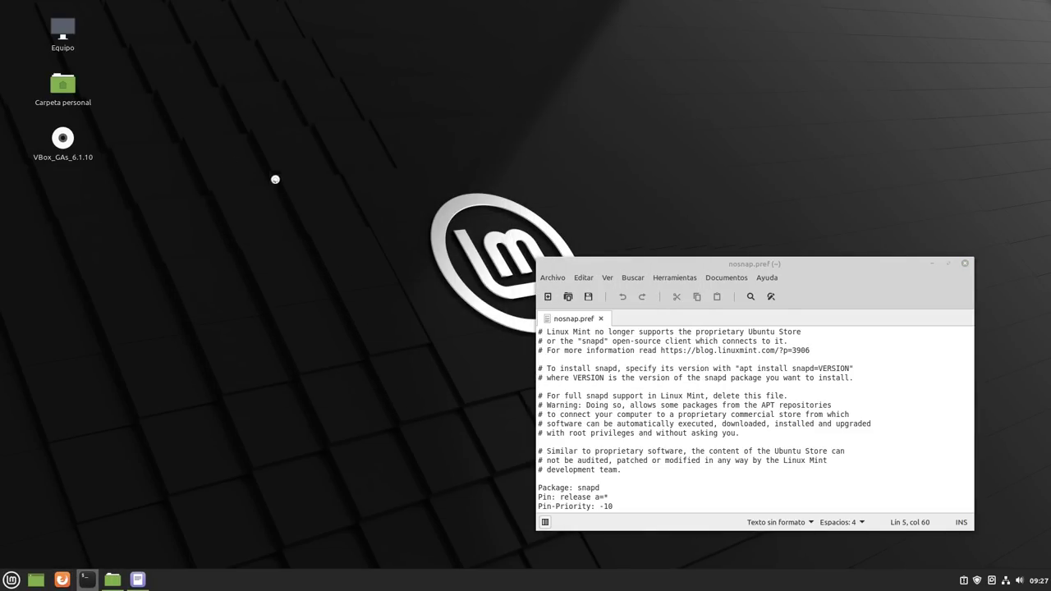
{"action": "left_click_drag", "start_coordinate": [484, 171], "coordinate": [186, 107]}
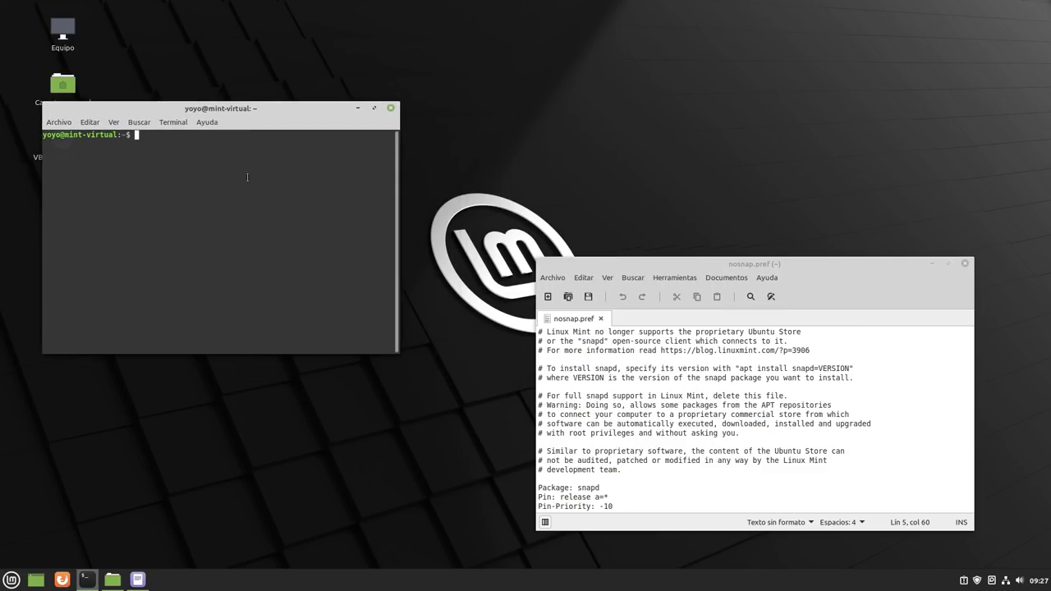
{"action": "left_click_drag", "start_coordinate": [399, 353], "coordinate": [713, 494]}
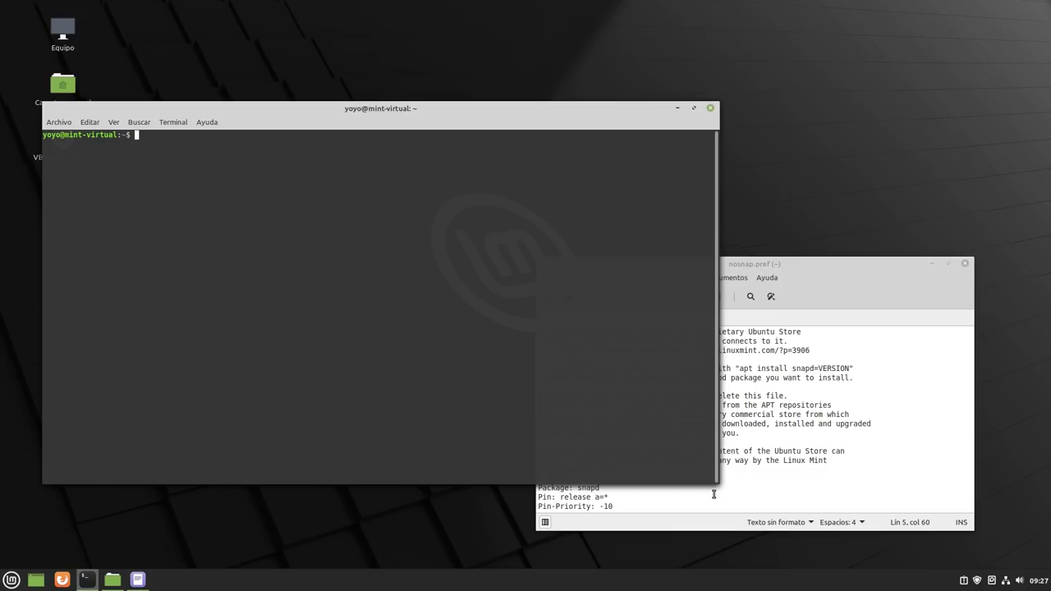
{"action": "type", "text": "neofetch"}
{"action": "key", "text": "Return"}
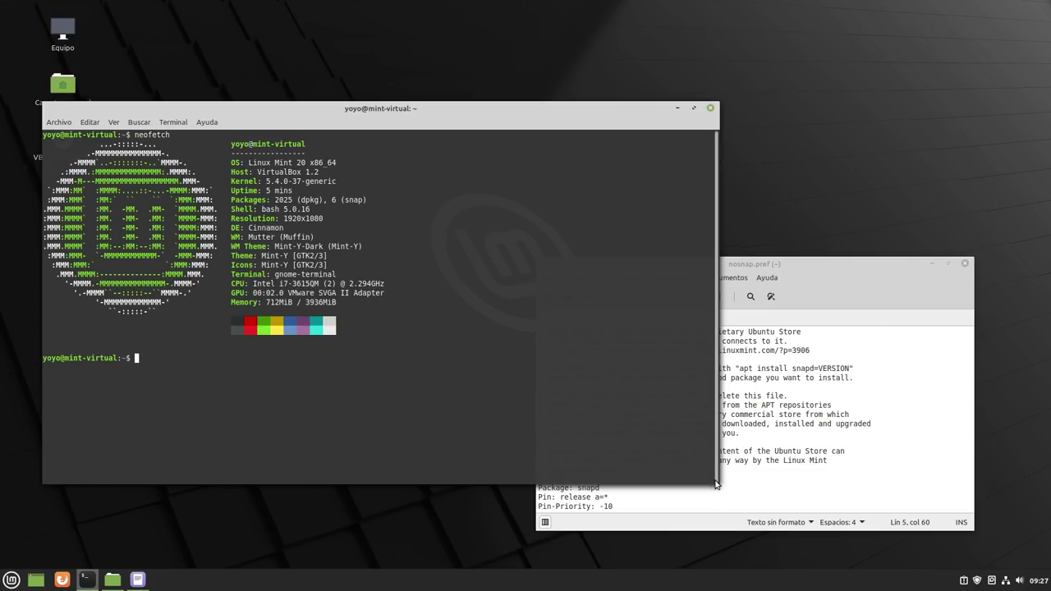
Shrink and lower the terminal around the neofetch output, and move the nosnap.pref editor window up clear of it.
{"action": "left_click_drag", "start_coordinate": [715, 485], "coordinate": [549, 393]}
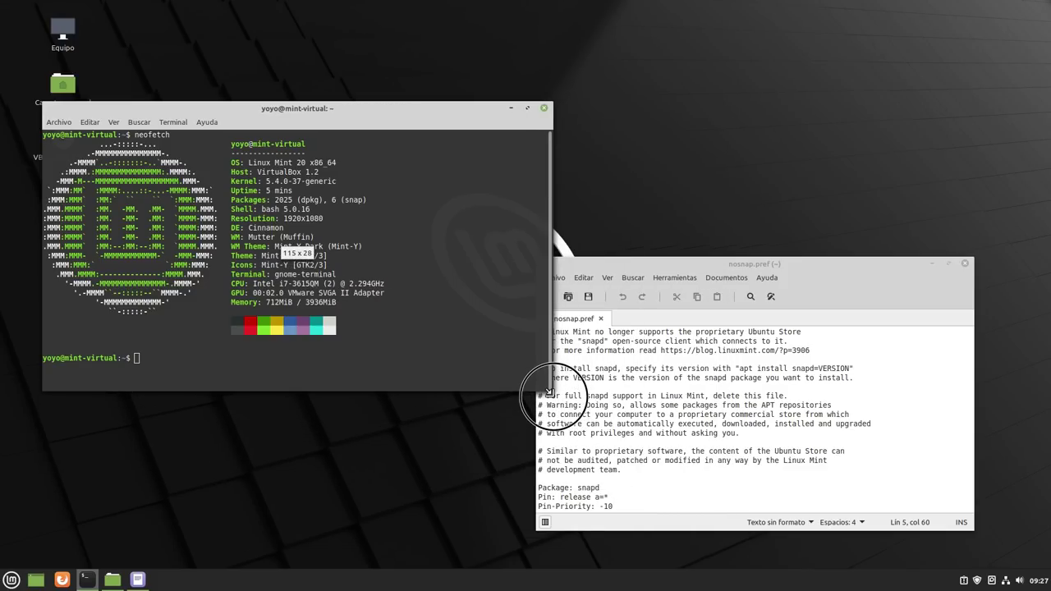
{"action": "left_click_drag", "start_coordinate": [355, 123], "coordinate": [359, 219]}
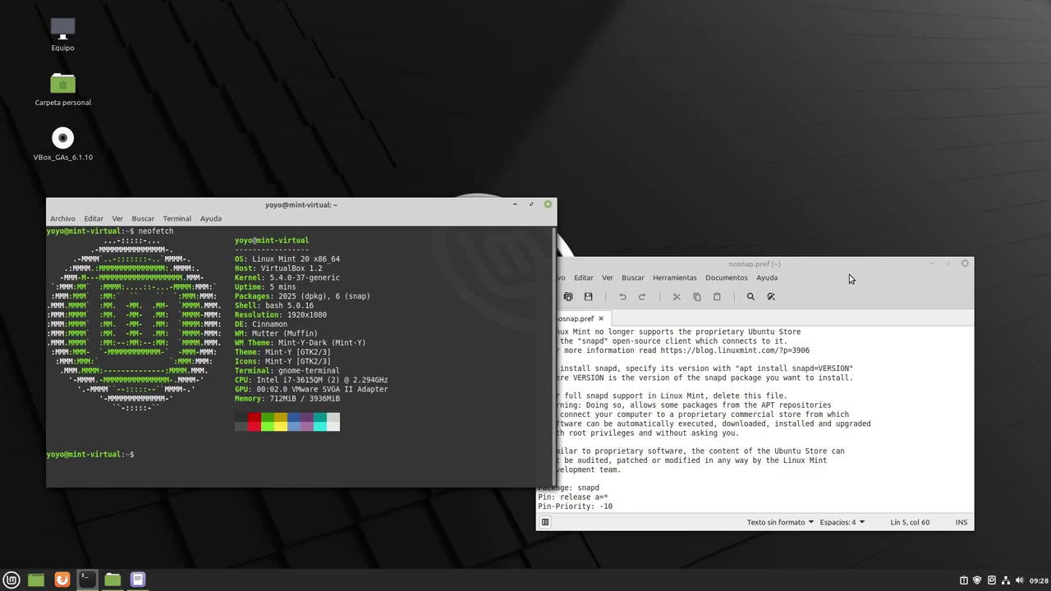
{"action": "left_click_drag", "start_coordinate": [849, 274], "coordinate": [914, 34]}
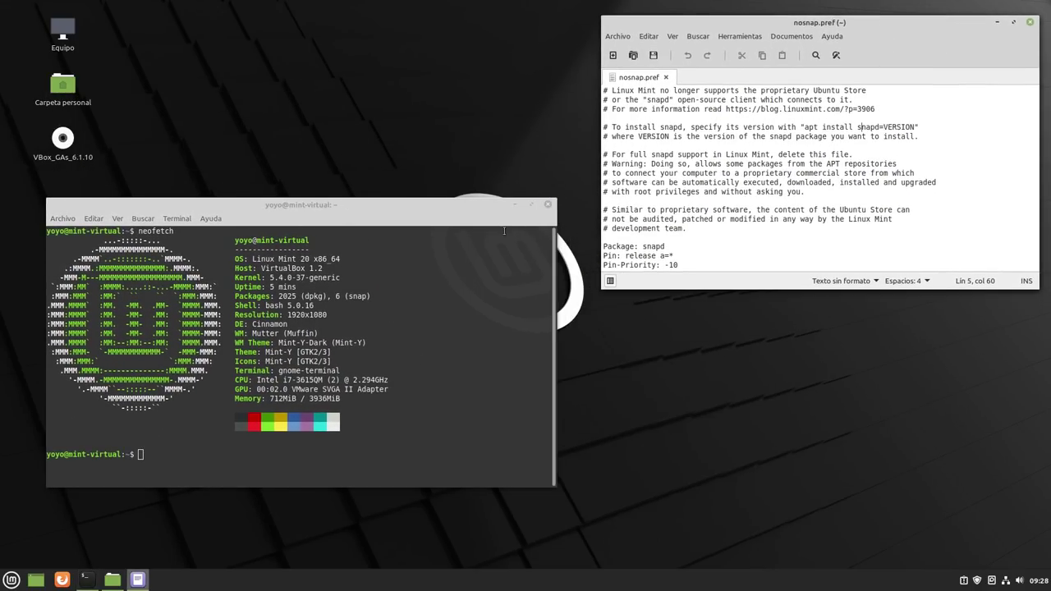
Bring the terminal into focus, capture the full desktop, and save the screenshot in the Imágenes folder.
{"action": "left_click", "coordinate": [439, 223]}
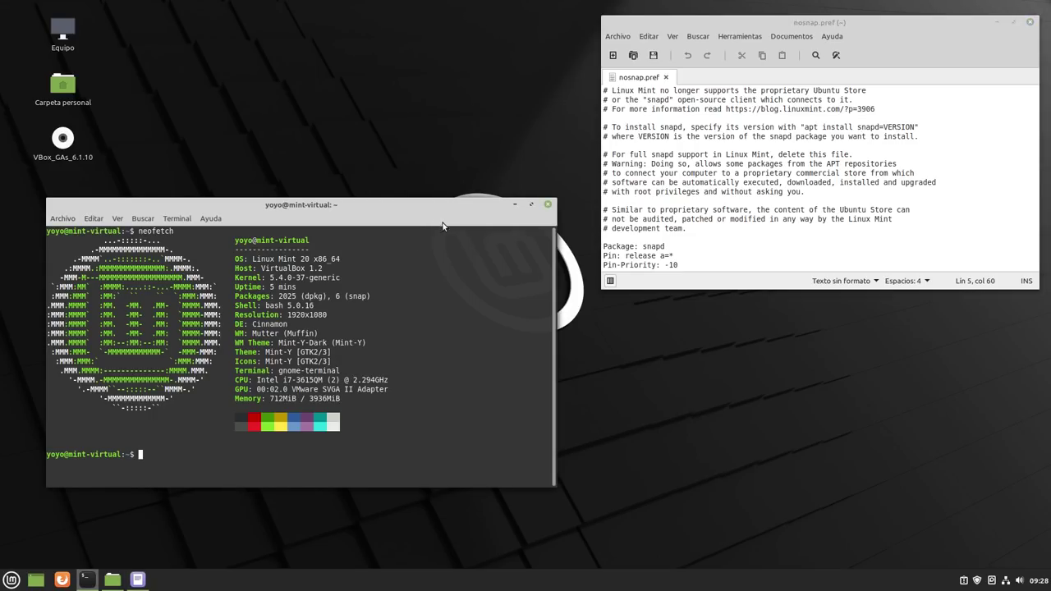
{"action": "key", "text": "Print"}
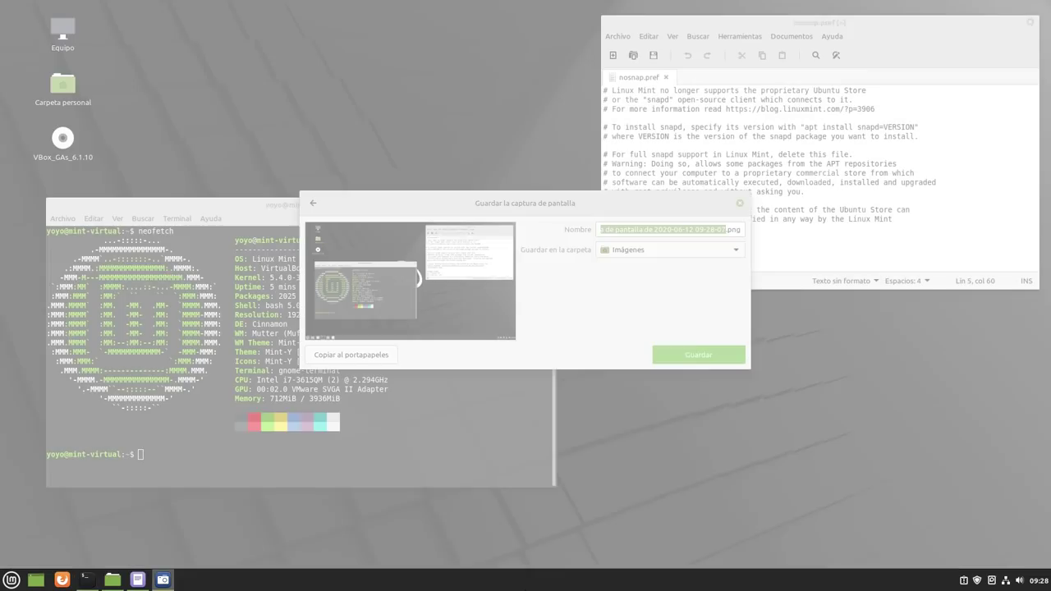
{"action": "left_click", "coordinate": [682, 357]}
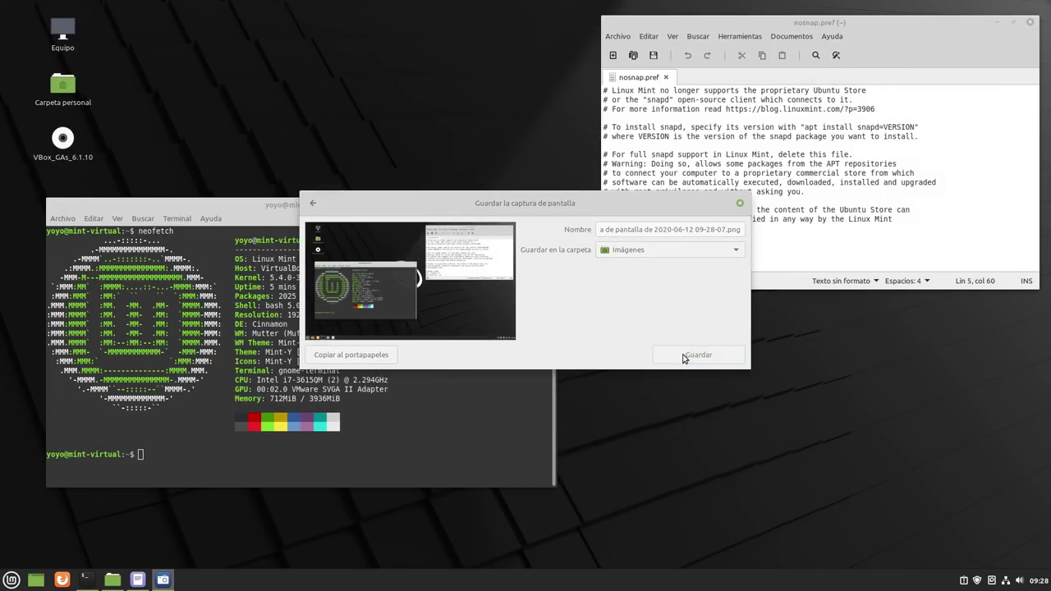